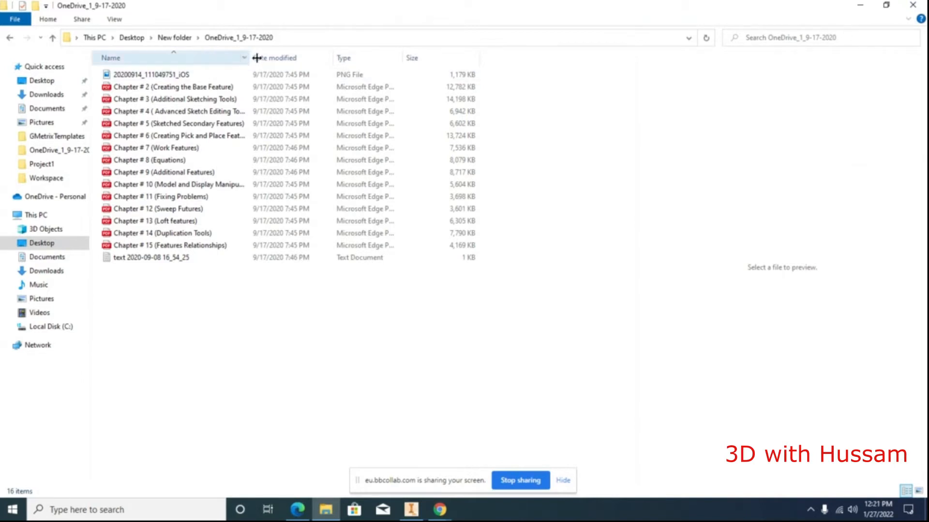
# Widen the Name column to show the full chapter file names, and switch to Autodesk Inventor
pyautogui.moveTo(257, 58); pyautogui.dragTo(291, 57)
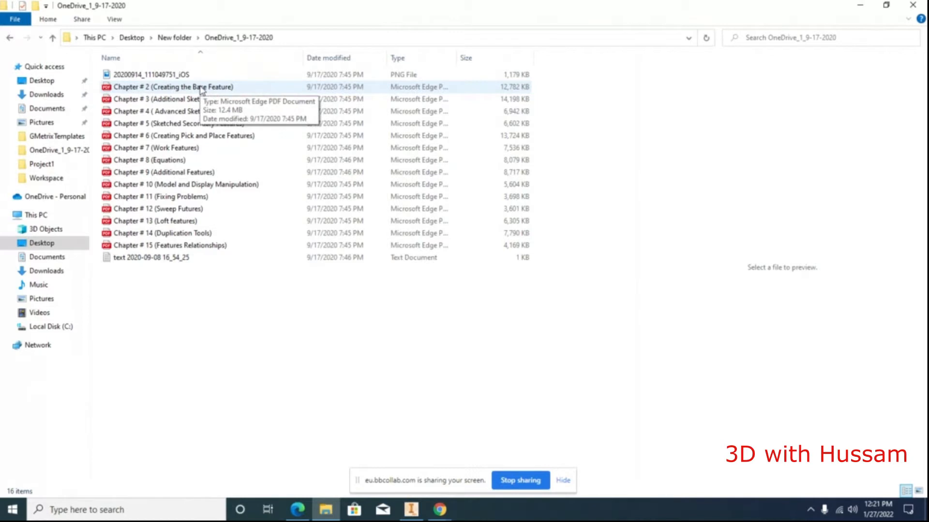
pyautogui.click(411, 510)
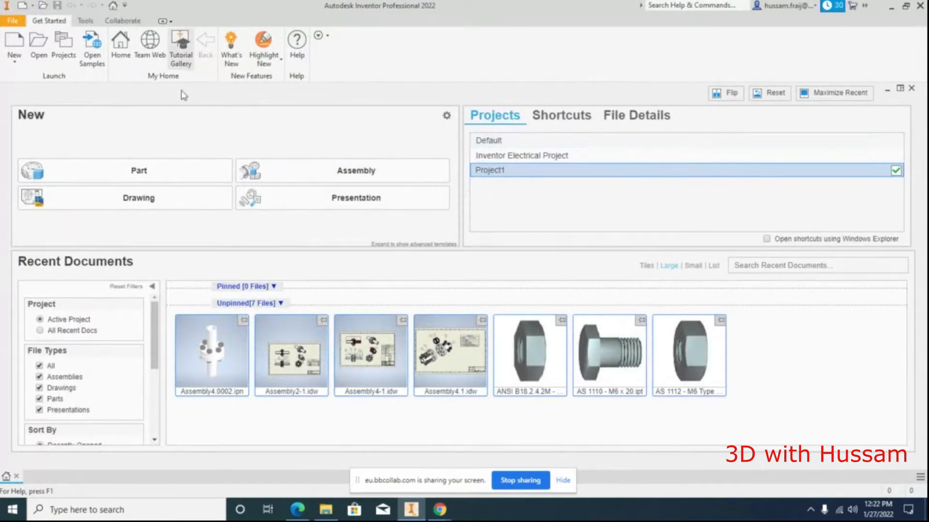
# Open the Create New File dialog and reposition it over the home screen
pyautogui.click(12, 22)
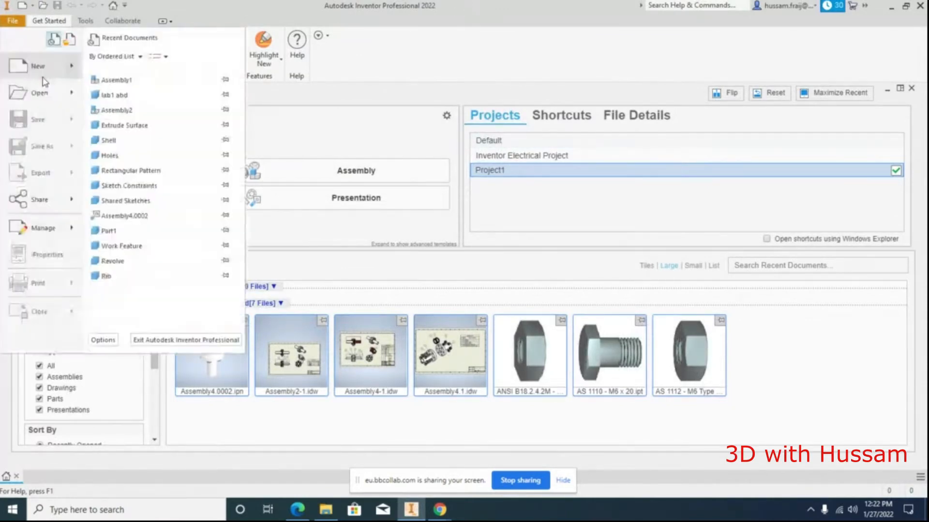
pyautogui.click(413, 140)
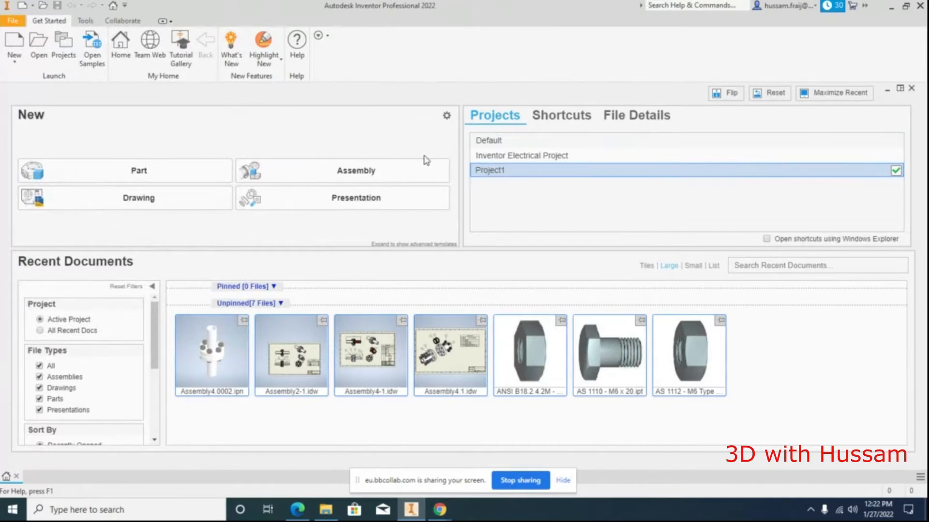
pyautogui.moveTo(503, 45); pyautogui.dragTo(419, 42)
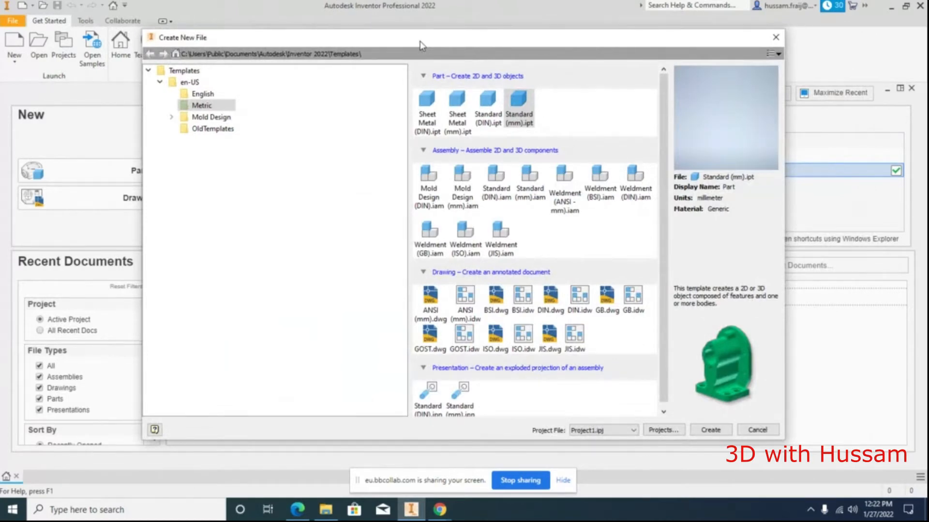
# Examine the template folder tree, covering Templates, en-US, English, Metric, Mold Design and OldTemplates
pyautogui.click(189, 70)
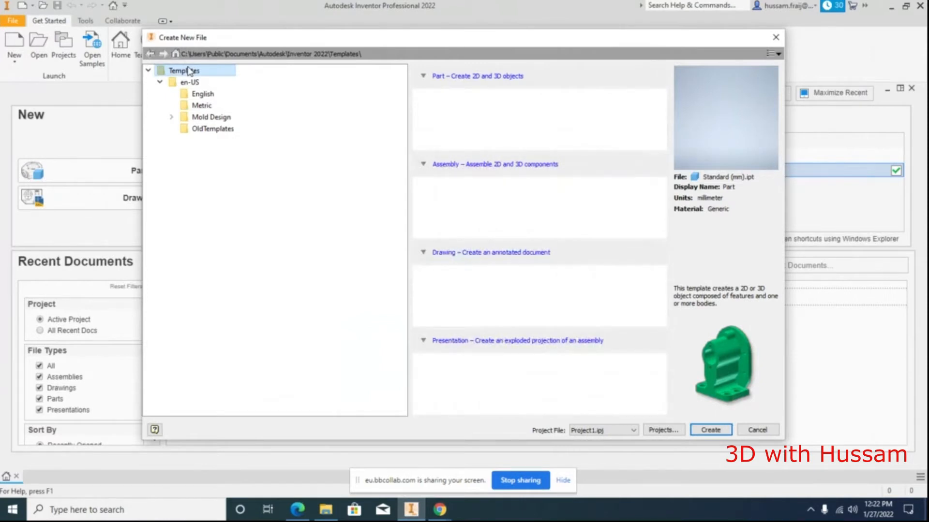
pyautogui.click(164, 81)
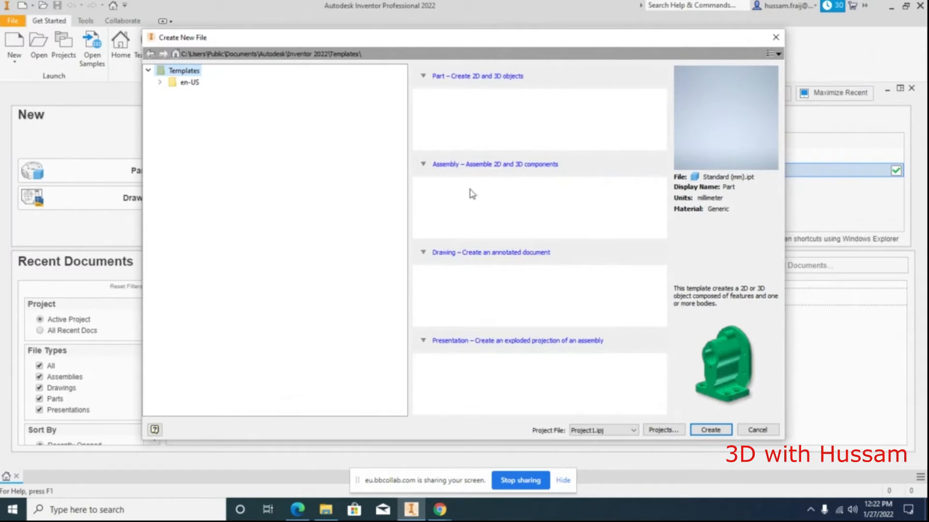
pyautogui.click(189, 83)
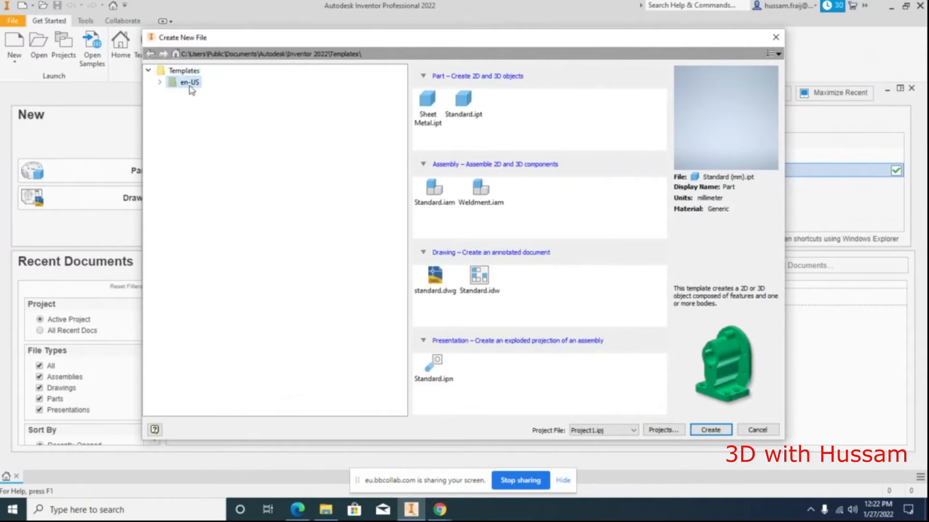
pyautogui.click(160, 83)
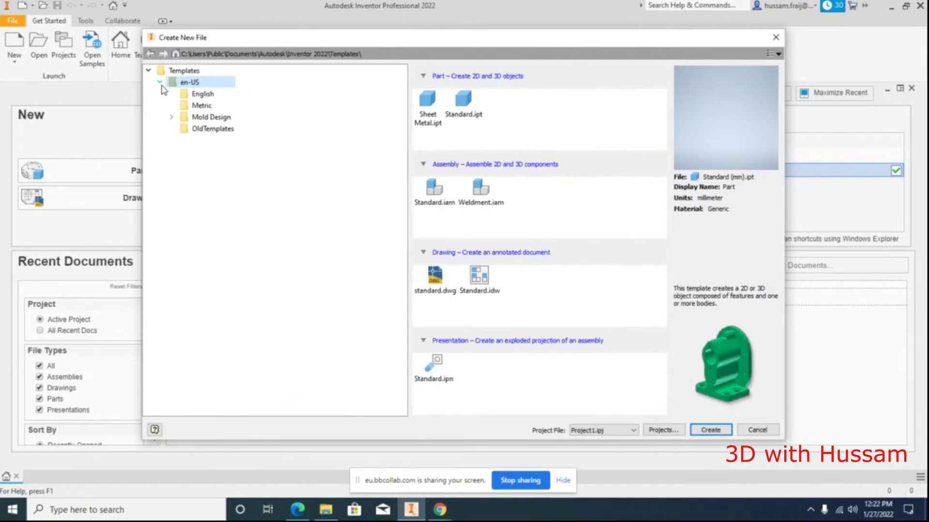
pyautogui.click(201, 95)
pyautogui.click(206, 106)
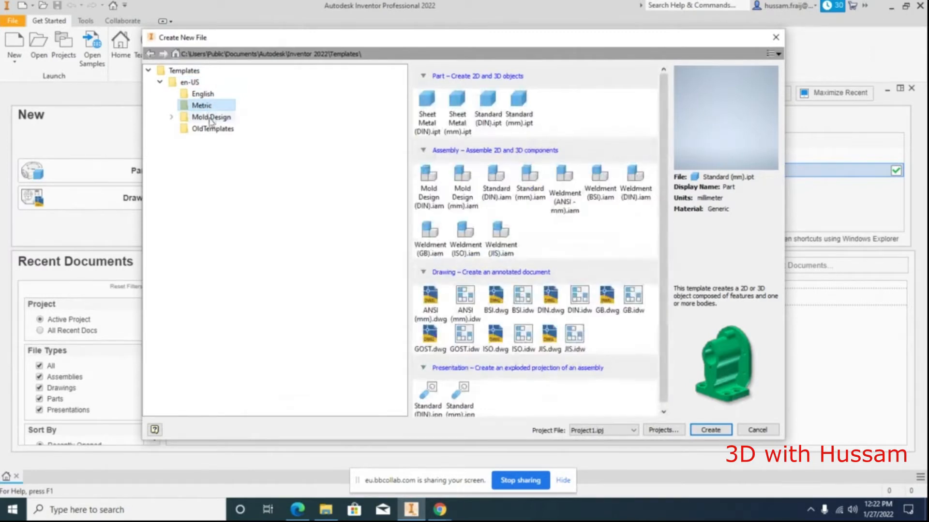
pyautogui.click(208, 118)
pyautogui.click(209, 129)
pyautogui.click(211, 118)
pyautogui.click(209, 130)
pyautogui.click(210, 118)
pyautogui.click(209, 130)
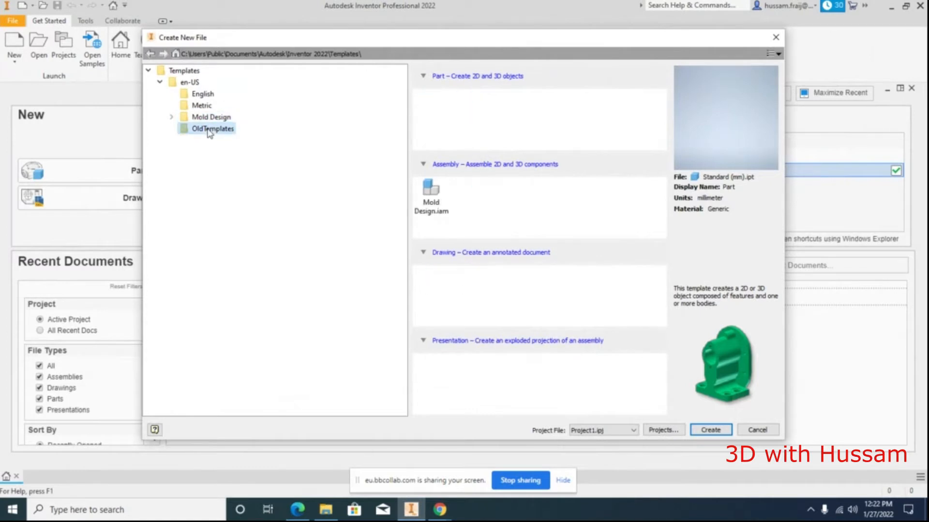
# Compare the part, assembly, drawing and presentation templates offered in the English and Metric folders
pyautogui.click(204, 95)
pyautogui.click(203, 104)
pyautogui.click(202, 94)
pyautogui.click(202, 104)
pyautogui.click(203, 94)
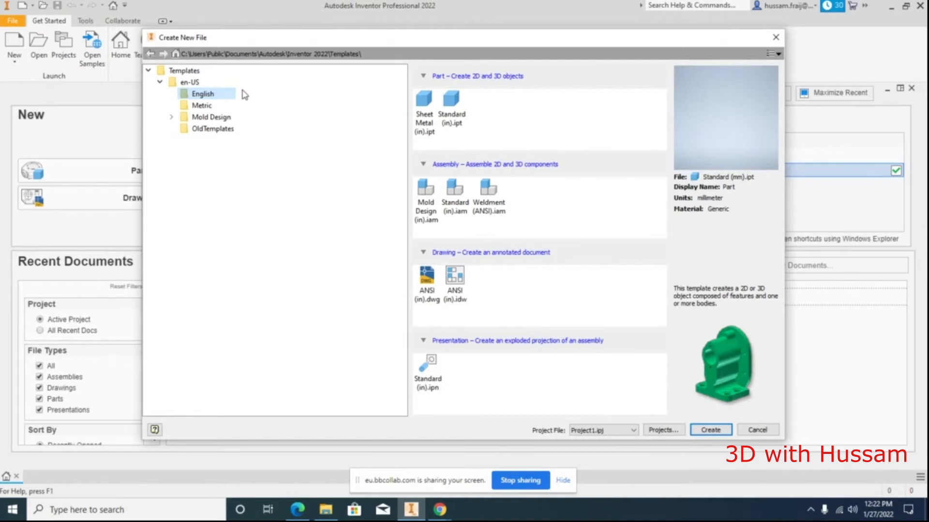
pyautogui.click(210, 107)
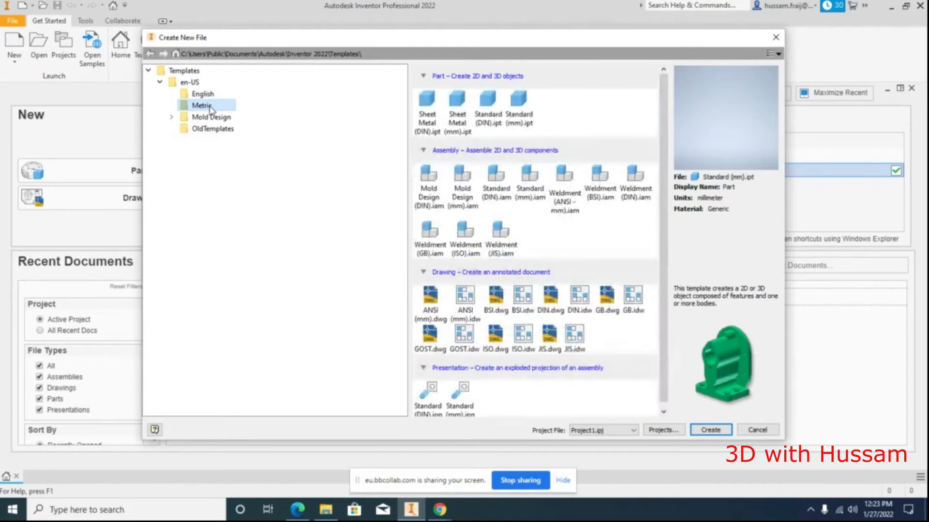
pyautogui.click(214, 96)
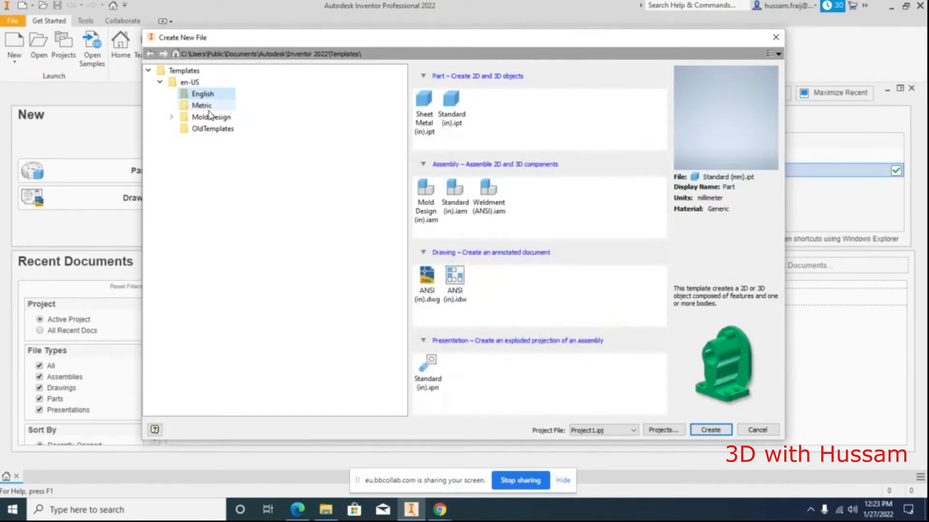
pyautogui.click(208, 106)
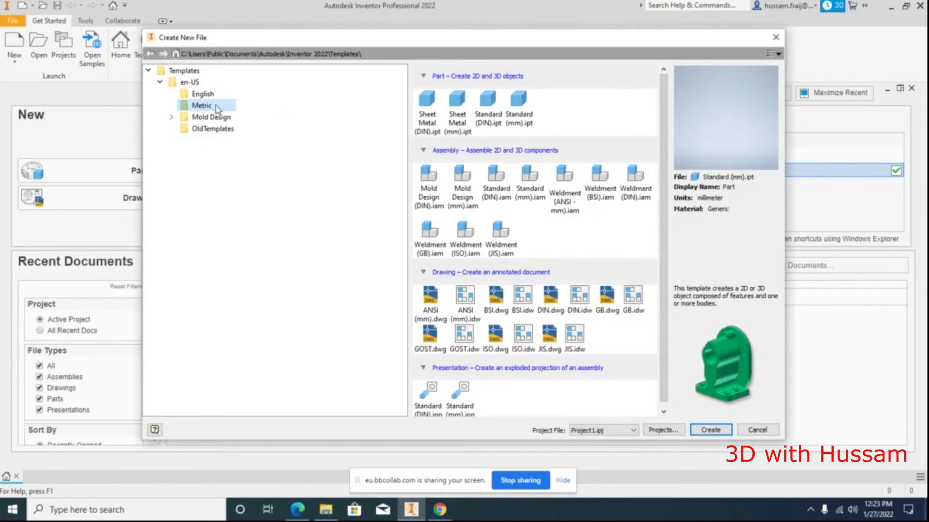
pyautogui.click(206, 95)
pyautogui.click(203, 106)
# Enlarge the template list area and compare the metric ANSI (mm), BSI, DIN, GB and JIS .idw drawing templates
pyautogui.moveTo(409, 116); pyautogui.dragTo(278, 109)
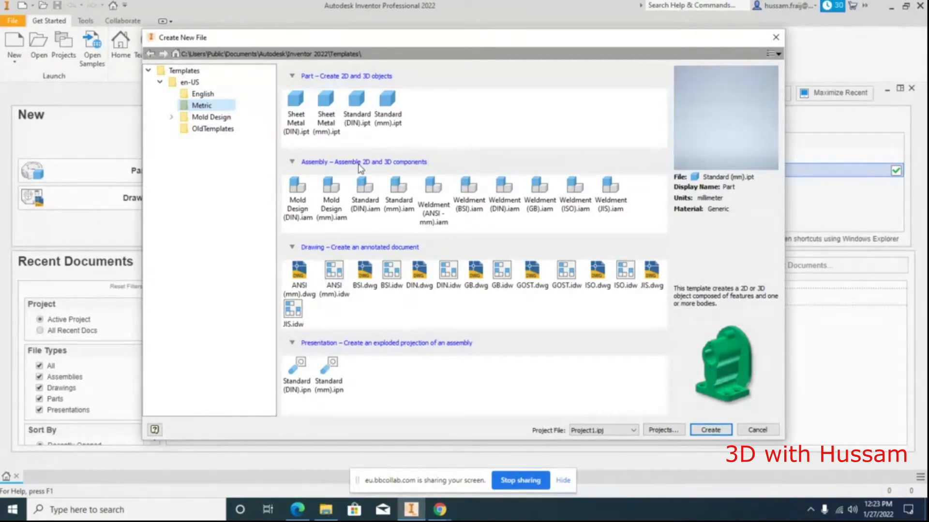
pyautogui.click(335, 271)
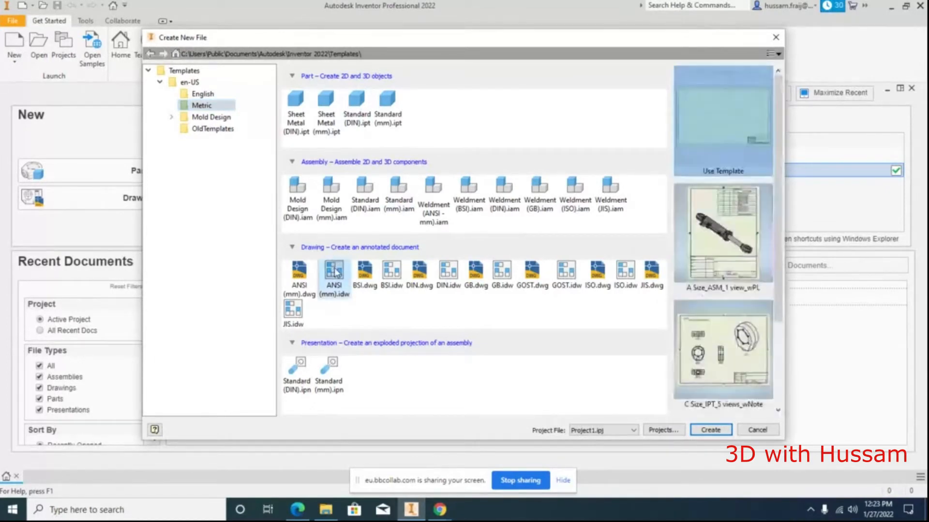
pyautogui.click(390, 272)
pyautogui.click(447, 273)
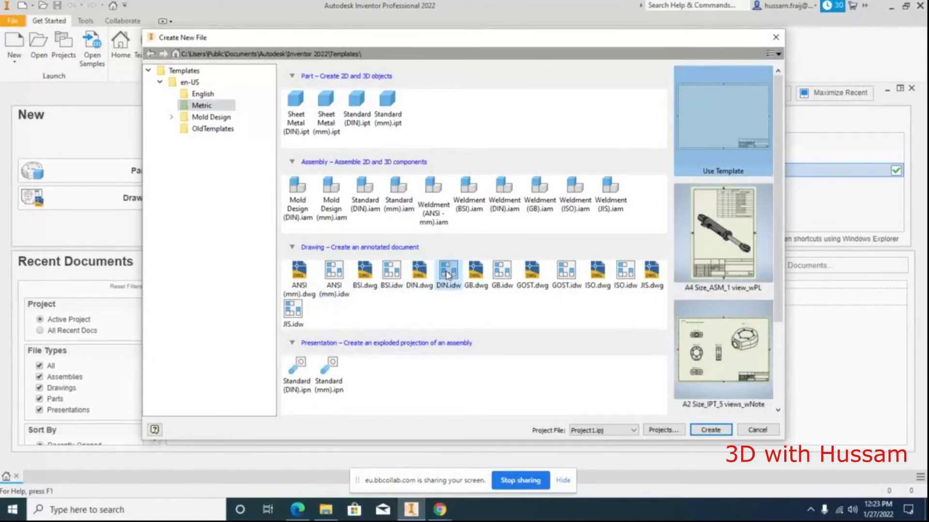
pyautogui.click(502, 272)
pyautogui.click(333, 272)
pyautogui.click(298, 310)
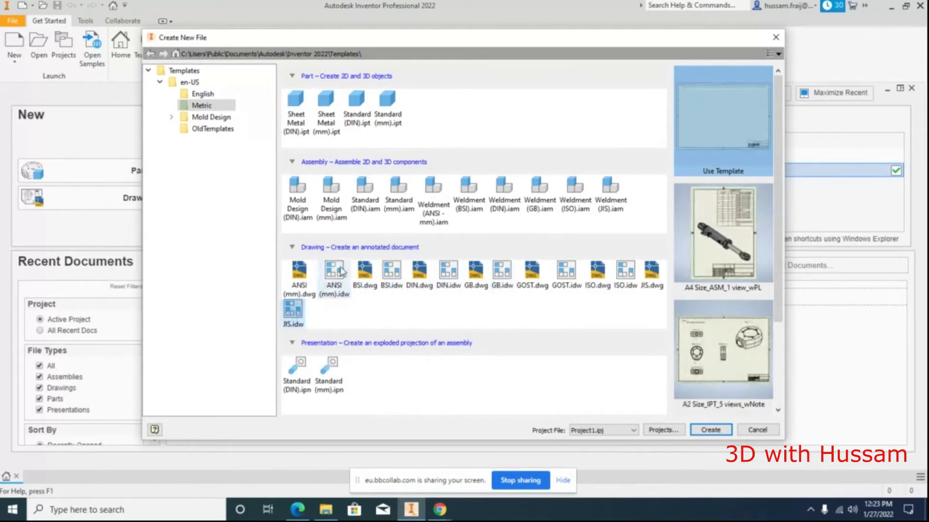
# Compare the descriptions of the metric Standard (DIN).ipt, Sheet Metal (mm).ipt and Standard (mm).ipt part templates
pyautogui.click(366, 104)
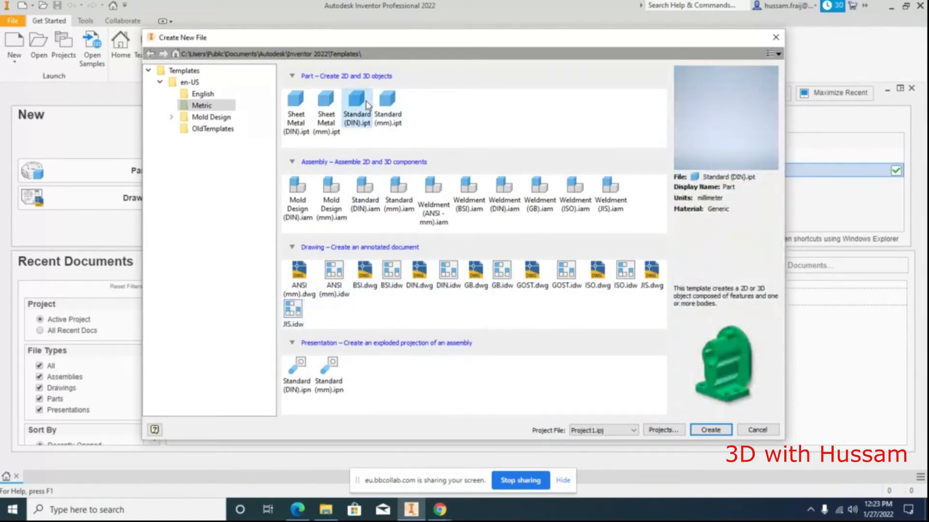
pyautogui.click(326, 104)
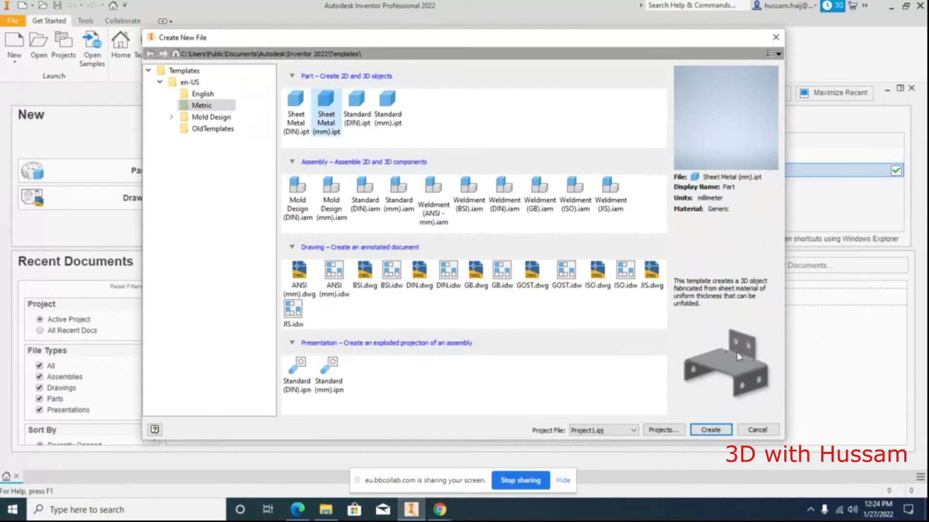
pyautogui.click(356, 104)
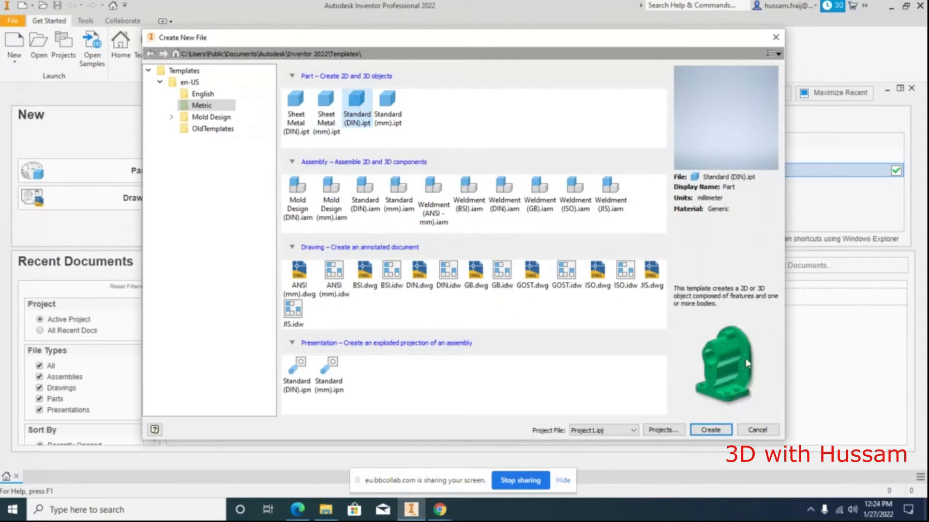
pyautogui.click(387, 104)
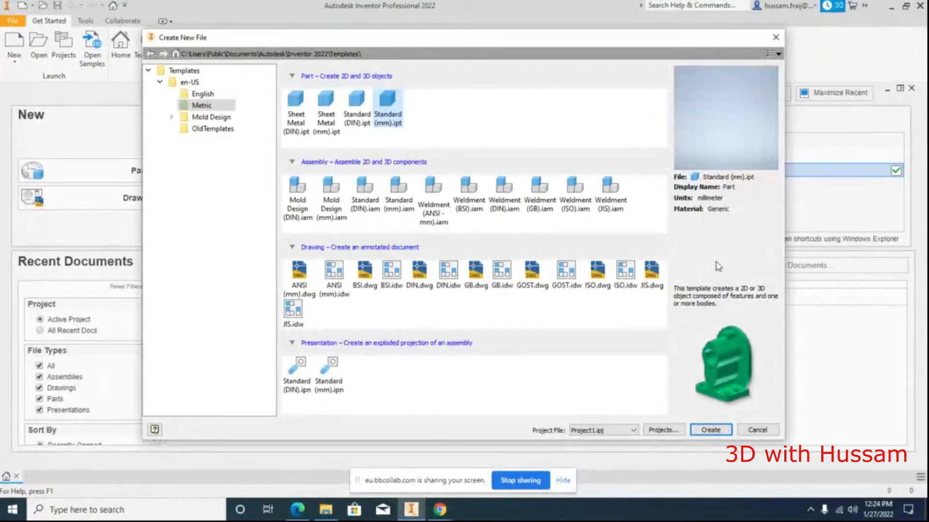
# Examine the metric .idw drawing templates and the Standard (DIN).ipn and Standard (mm).ipn presentation templates
pyautogui.click(339, 273)
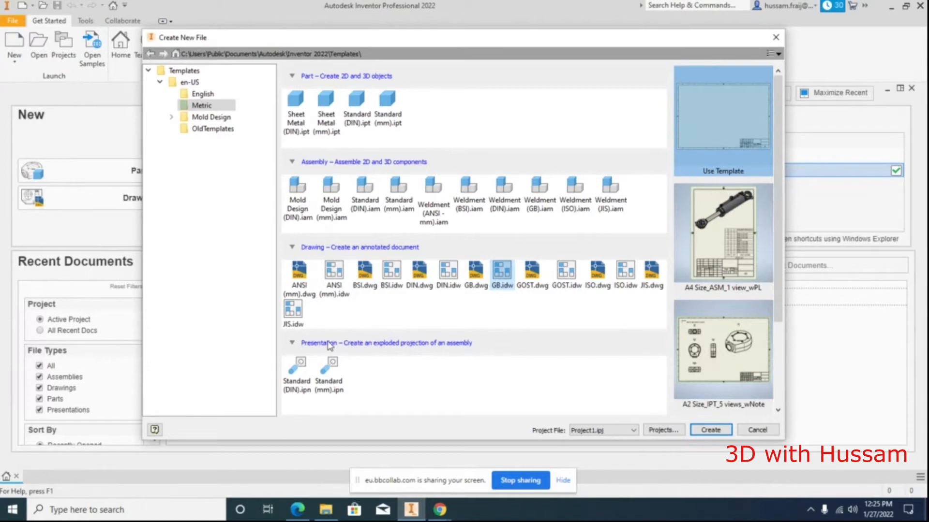
pyautogui.click(331, 368)
pyautogui.click(306, 374)
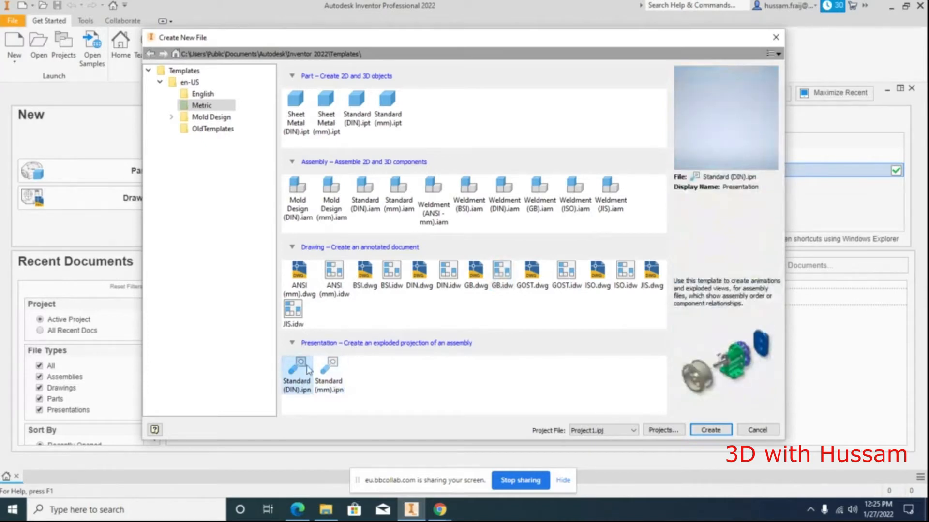
pyautogui.click(338, 372)
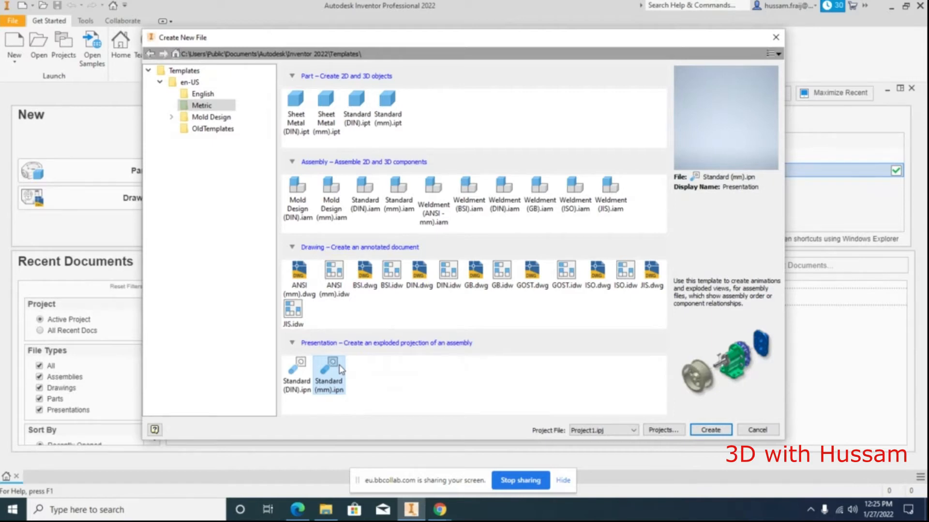
# Create a new part from the Metric template Standard (mm).ipt
pyautogui.click(203, 94)
pyautogui.click(203, 106)
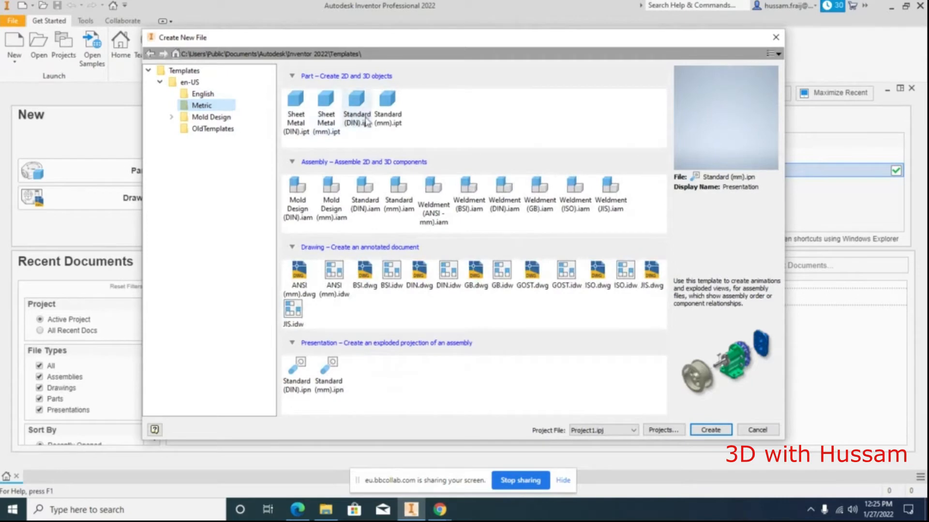
pyautogui.click(389, 120)
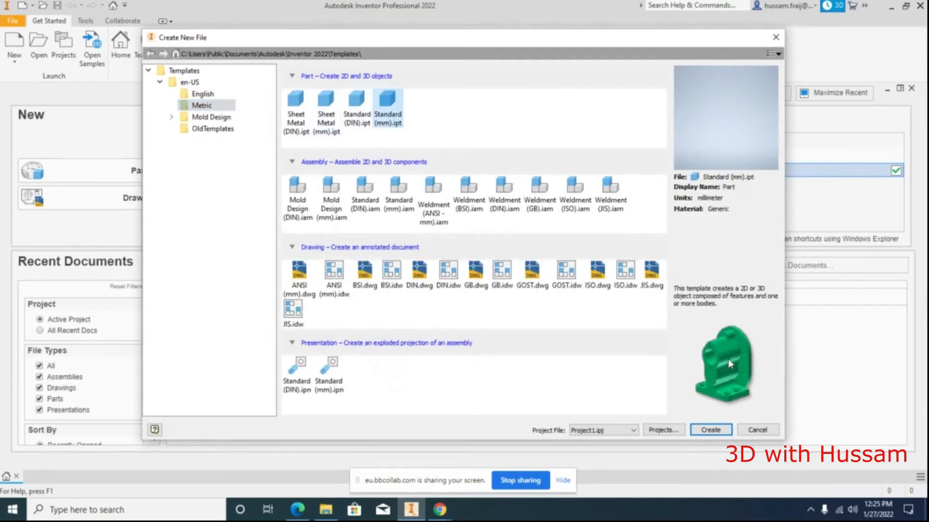
pyautogui.click(709, 430)
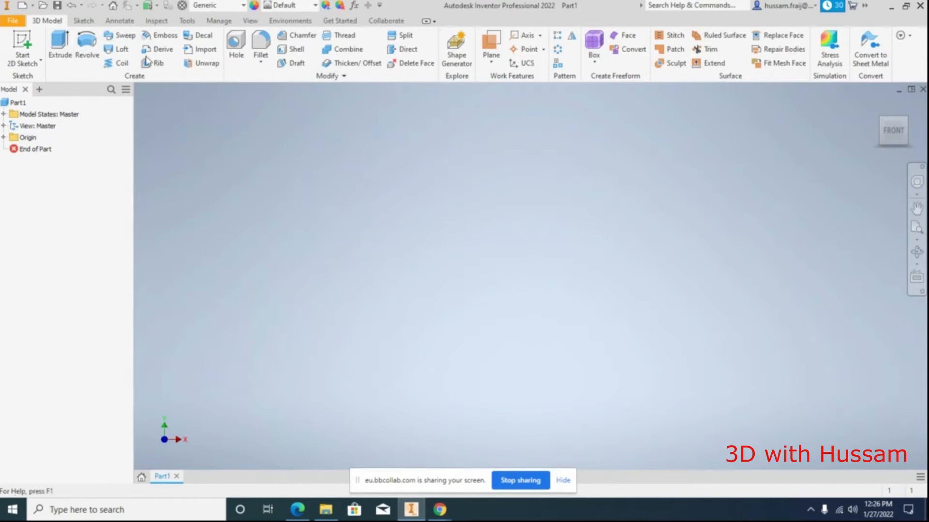
# Examine the command sets available for sketching, annotating, inspecting, tools, managing, viewing and 3D modelling in the new part
pyautogui.click(88, 21)
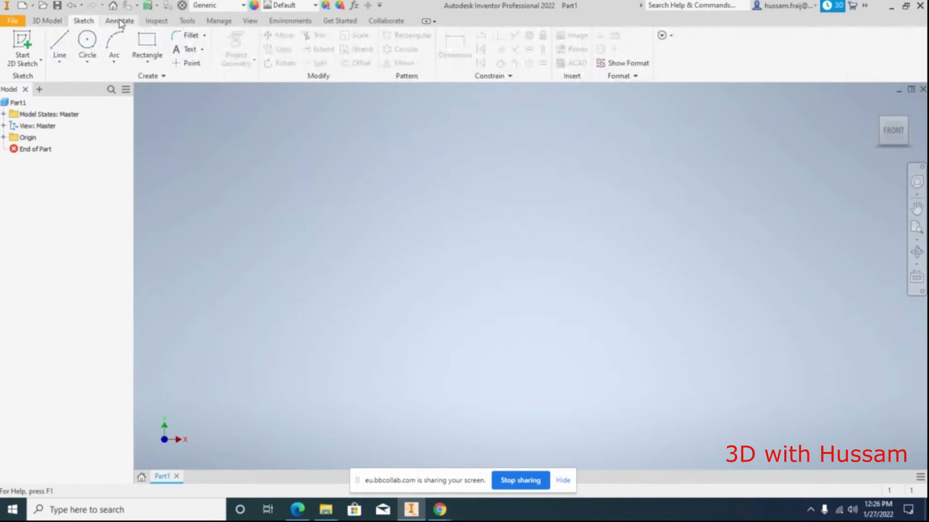
pyautogui.click(124, 22)
pyautogui.click(156, 22)
pyautogui.click(183, 22)
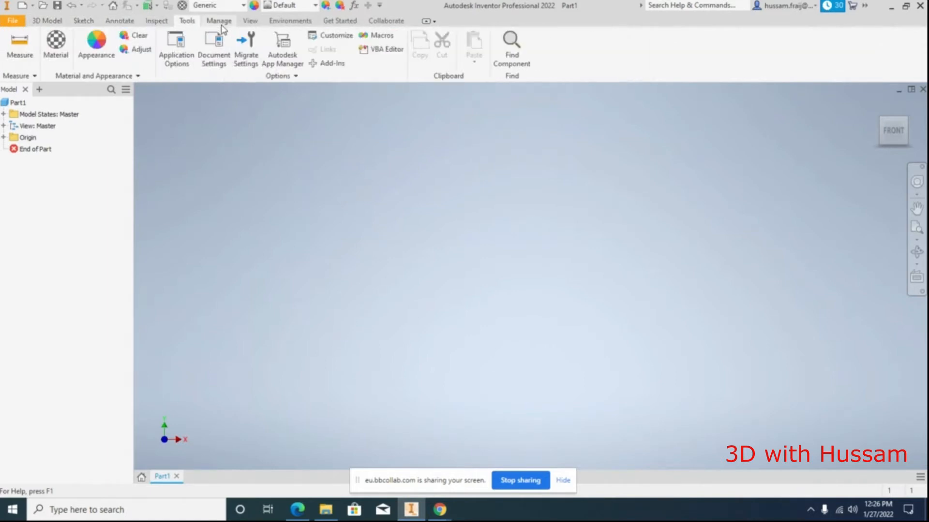
pyautogui.click(226, 21)
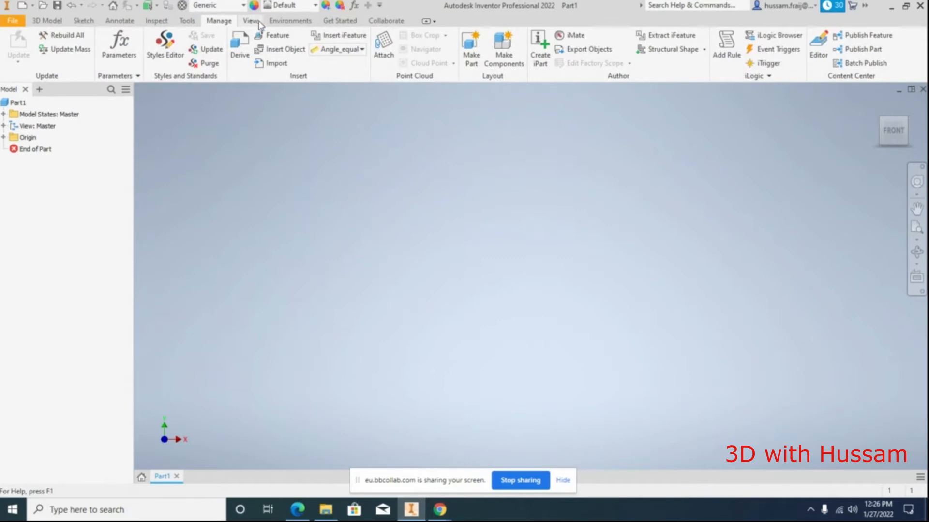
pyautogui.click(250, 23)
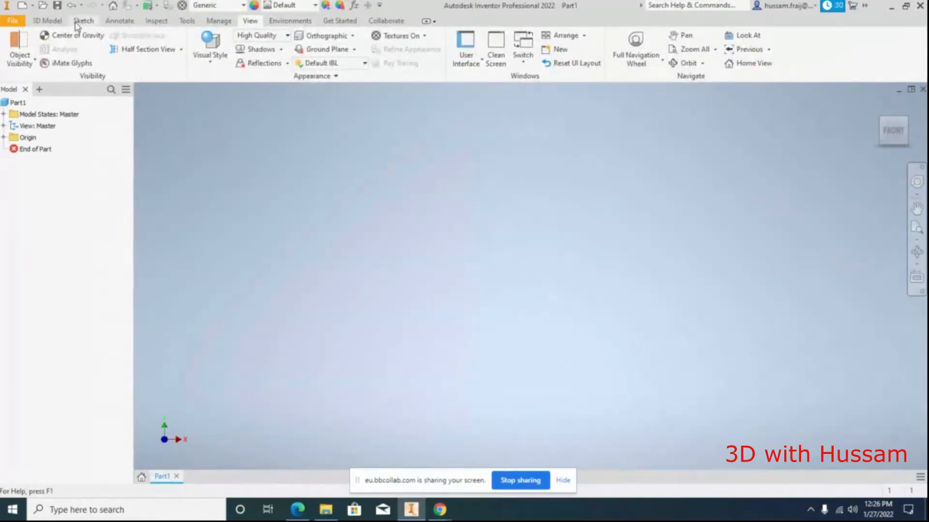
pyautogui.click(55, 22)
pyautogui.click(81, 22)
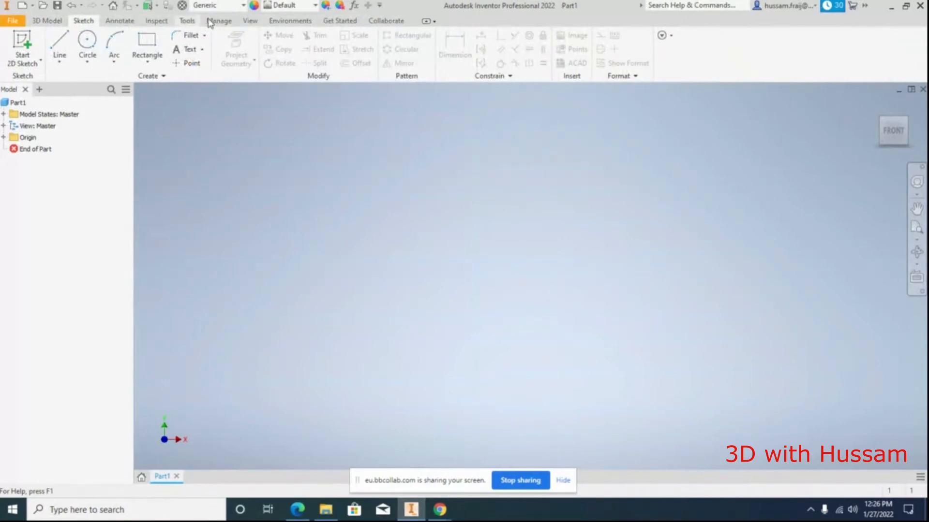
pyautogui.click(245, 24)
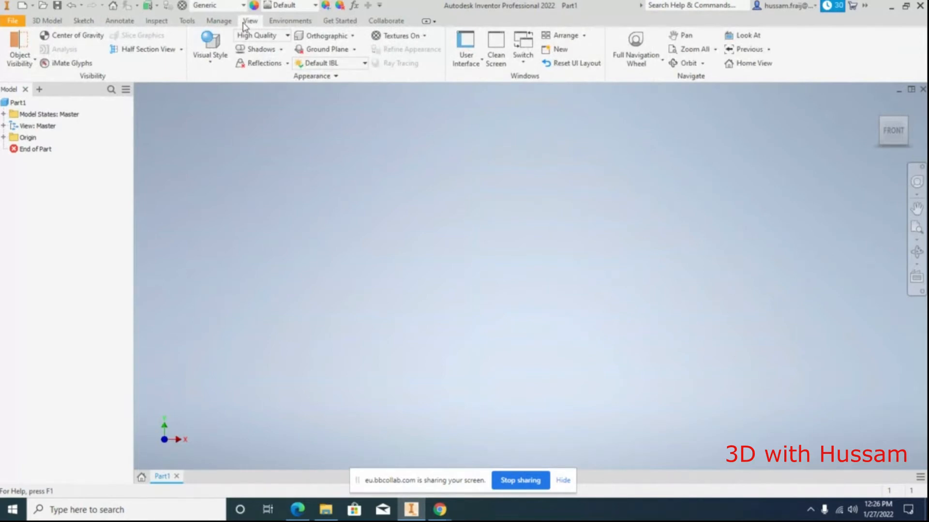
pyautogui.click(48, 22)
pyautogui.click(83, 22)
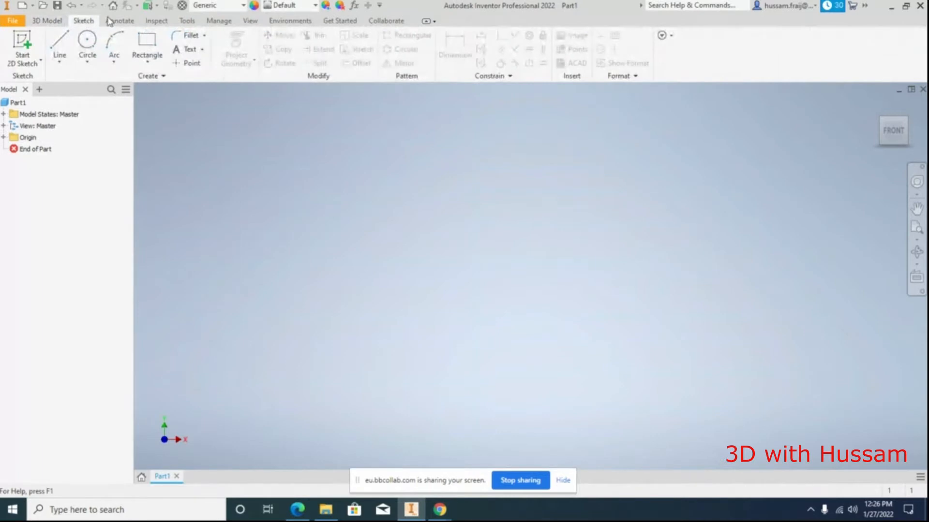
pyautogui.click(249, 21)
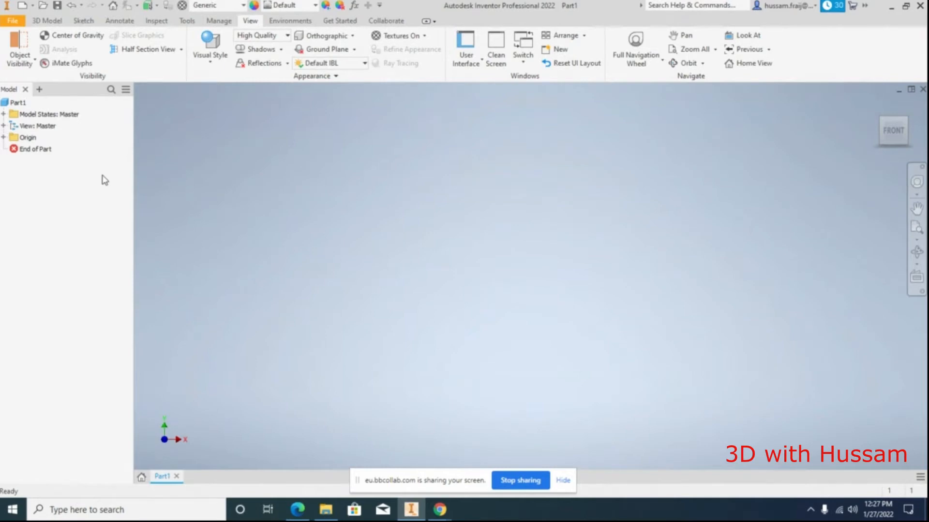
pyautogui.moveTo(490, 174); pyautogui.dragTo(677, 334)
pyautogui.moveTo(466, 204); pyautogui.dragTo(663, 349)
# Start a 2D sketch on the XZ plane, draw a two-point rectangle enclosing the origin and finish the sketch
pyautogui.click(47, 20)
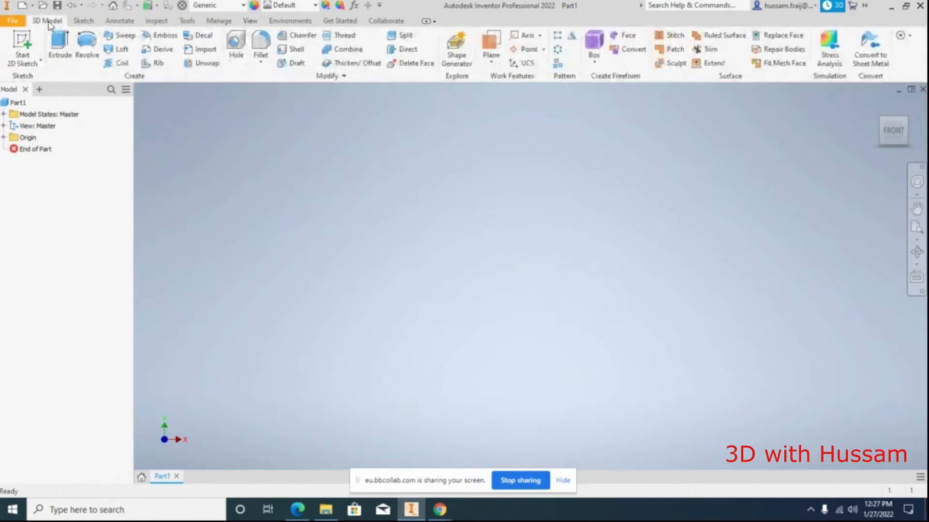
pyautogui.click(33, 67)
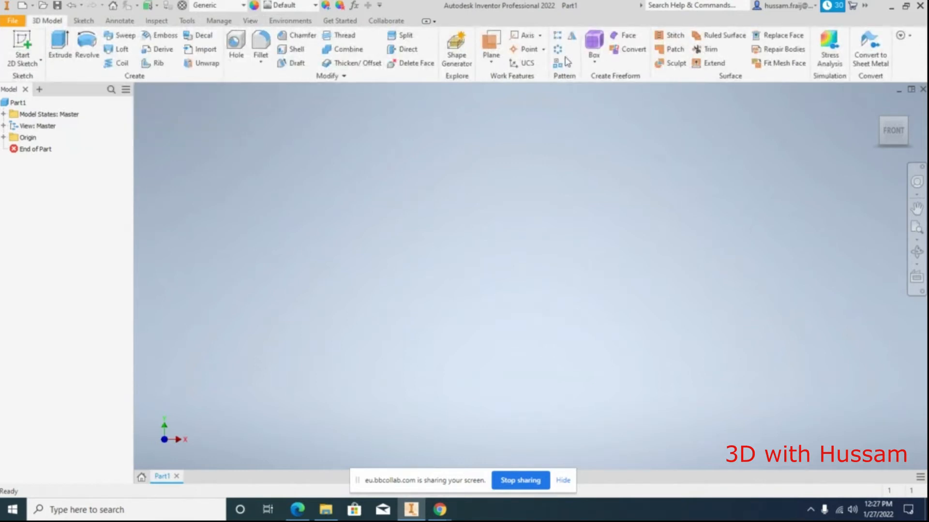
pyautogui.click(16, 63)
pyautogui.click(22, 86)
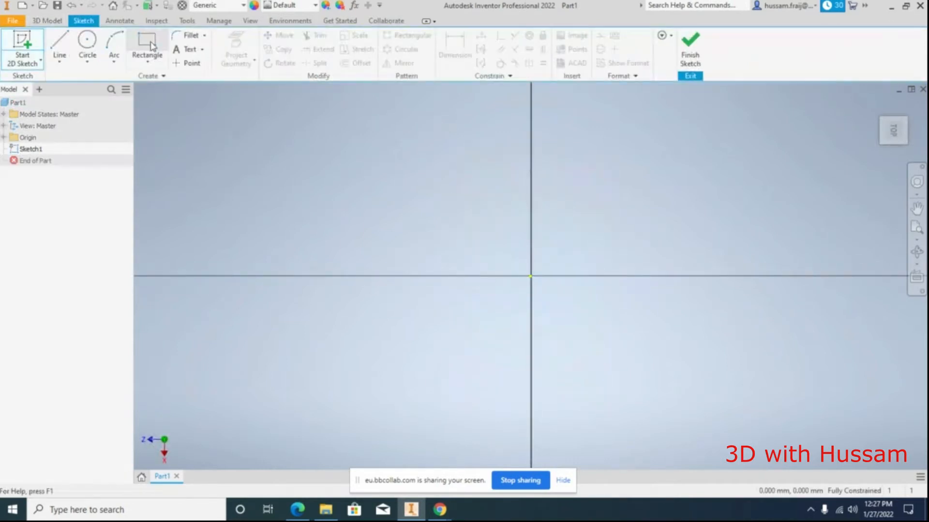
pyautogui.click(440, 178)
pyautogui.click(657, 344)
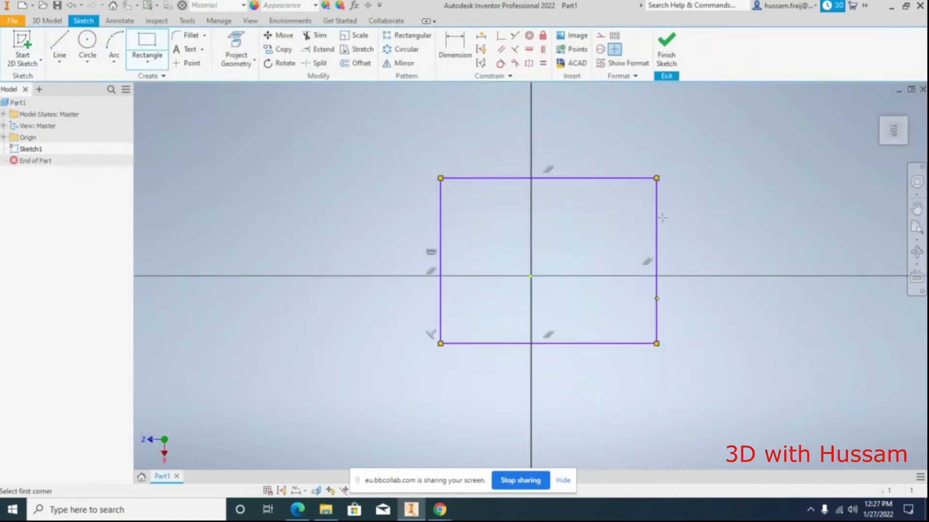
pyautogui.click(662, 49)
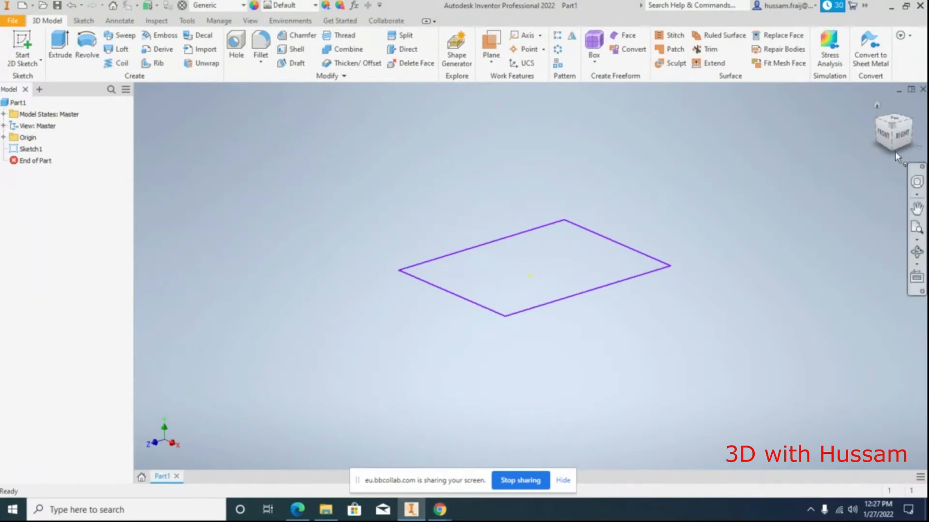
# Try panning the rectangle sketch across the view and zooming in and out on it
pyautogui.click(917, 209)
pyautogui.moveTo(686, 239)
pyautogui.mouseDown()
pyautogui.moveTo(462, 222)
pyautogui.moveTo(769, 247)
pyautogui.moveTo(632, 207)
pyautogui.mouseUp()
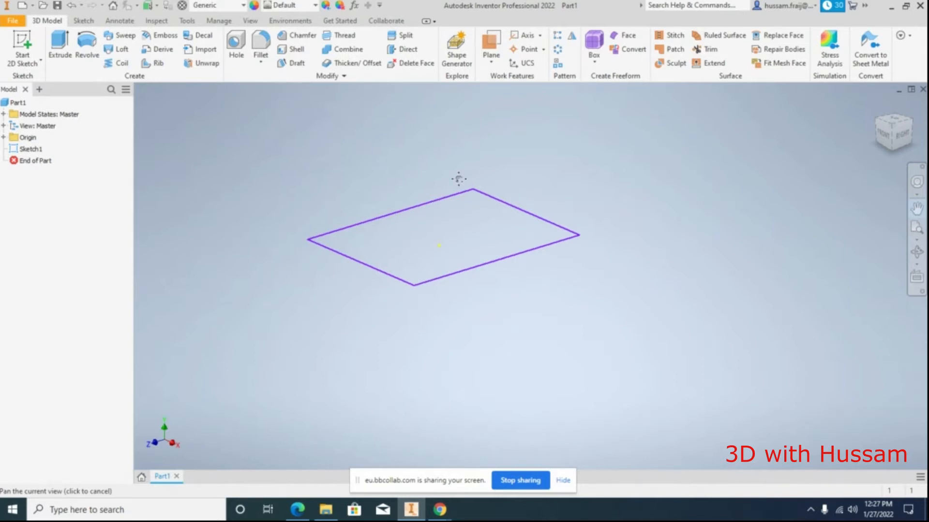
pyautogui.scroll(-5, 615, 228)
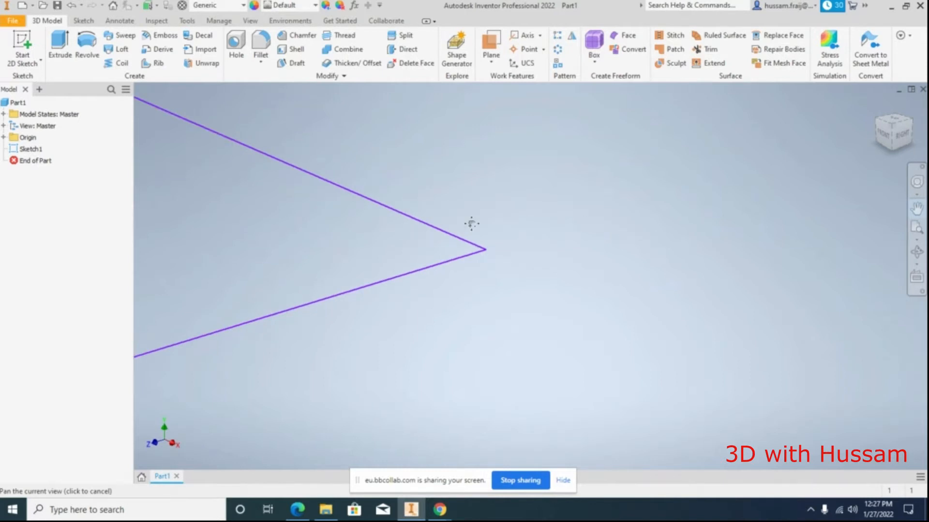
pyautogui.press('Escape')
pyautogui.press('F2')
pyautogui.moveTo(619, 268); pyautogui.dragTo(651, 266)
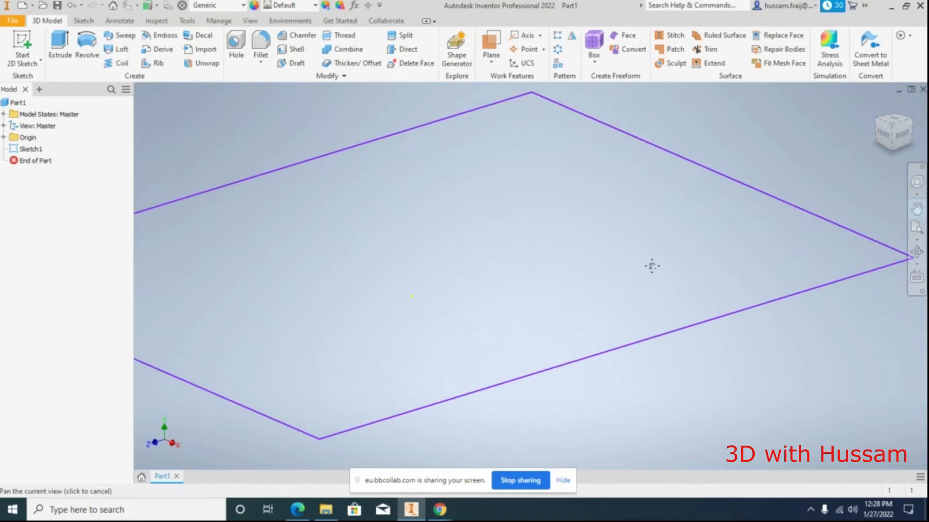
pyautogui.scroll(3, 549, 258)
pyautogui.scroll(-3, 549, 257)
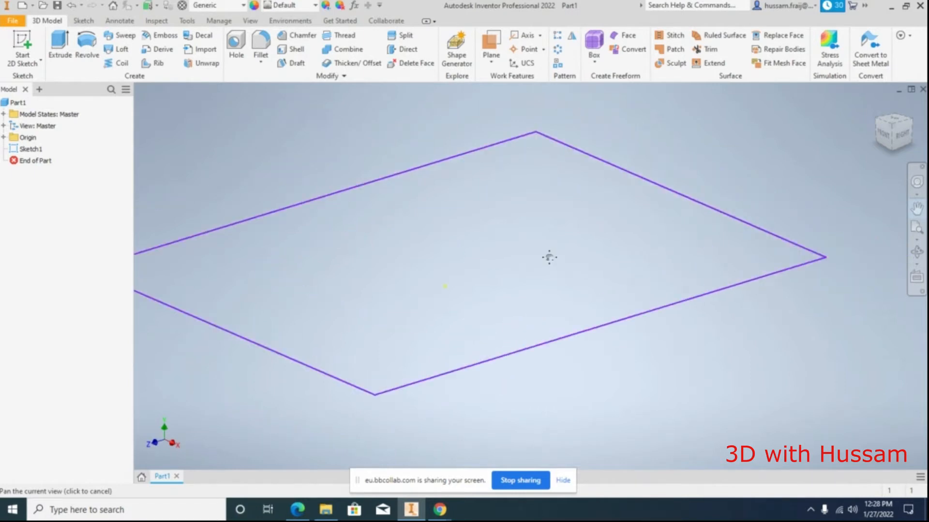
pyautogui.scroll(2, 549, 258)
pyautogui.scroll(-2, 548, 257)
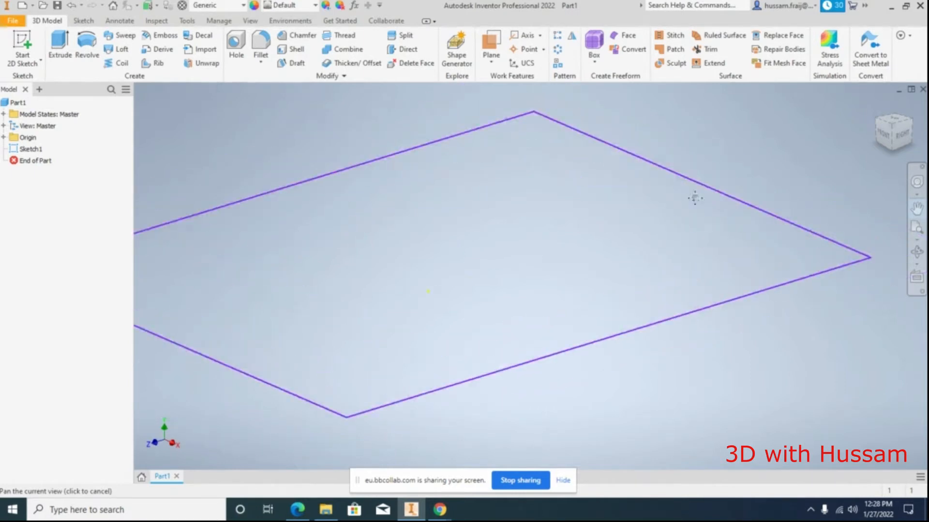
# Rotate the rectangle with Free Orbit, view it from the Top and return to the Home View
pyautogui.click(917, 253)
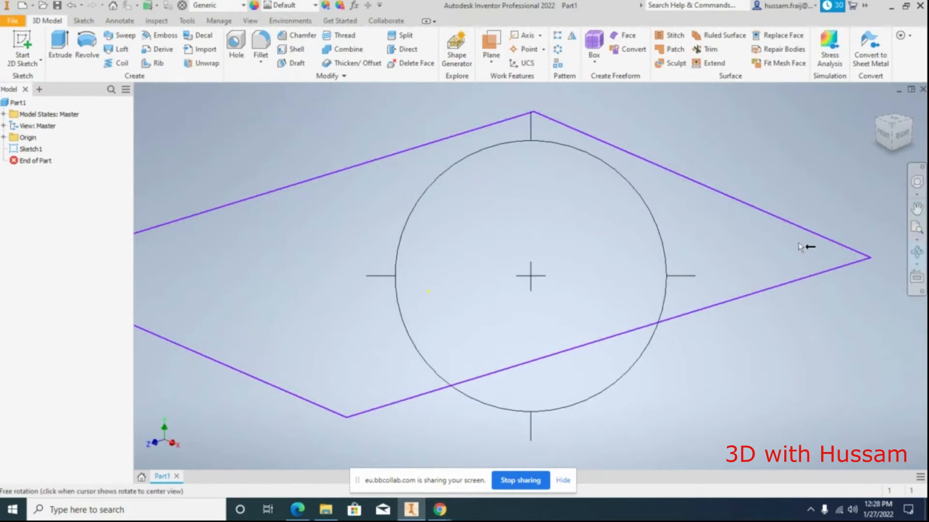
pyautogui.moveTo(597, 266)
pyautogui.mouseDown()
pyautogui.moveTo(561, 265)
pyautogui.moveTo(787, 254)
pyautogui.mouseUp()
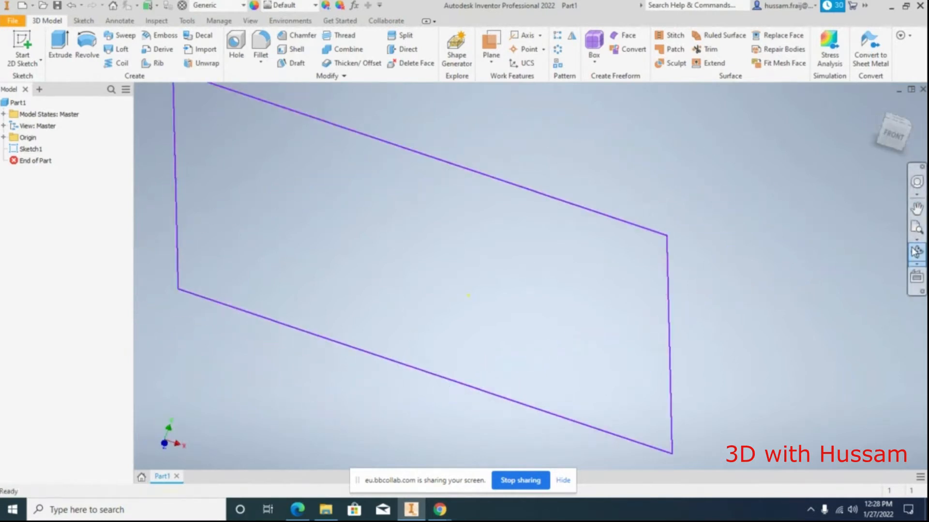
pyautogui.moveTo(522, 302)
pyautogui.mouseDown()
pyautogui.moveTo(449, 265)
pyautogui.moveTo(485, 247)
pyautogui.moveTo(551, 276)
pyautogui.moveTo(564, 255)
pyautogui.moveTo(574, 264)
pyautogui.moveTo(516, 257)
pyautogui.moveTo(520, 286)
pyautogui.mouseUp()
pyautogui.rightClick(608, 190)
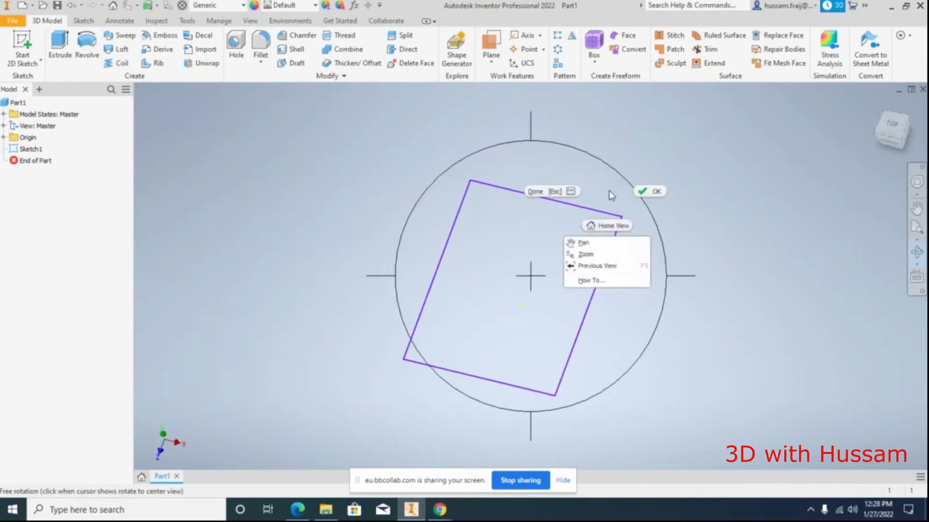
pyautogui.click(650, 190)
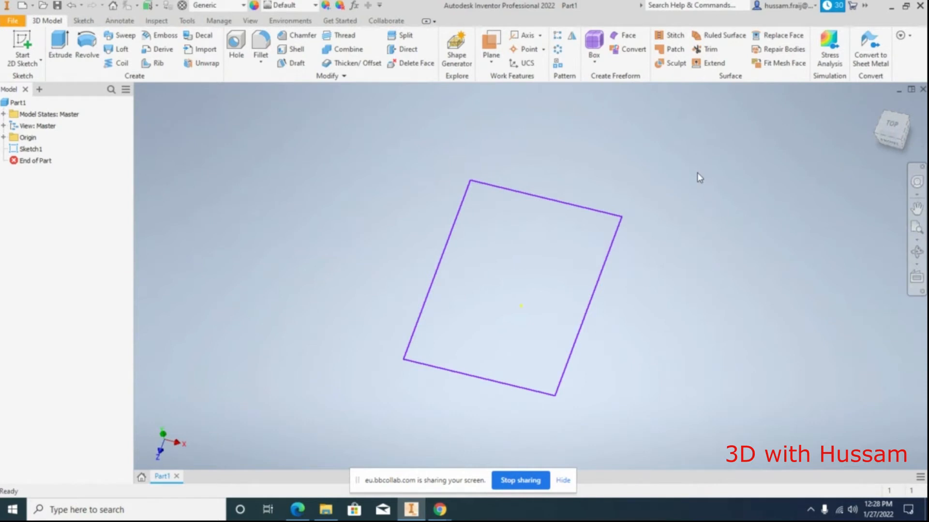
pyautogui.click(891, 129)
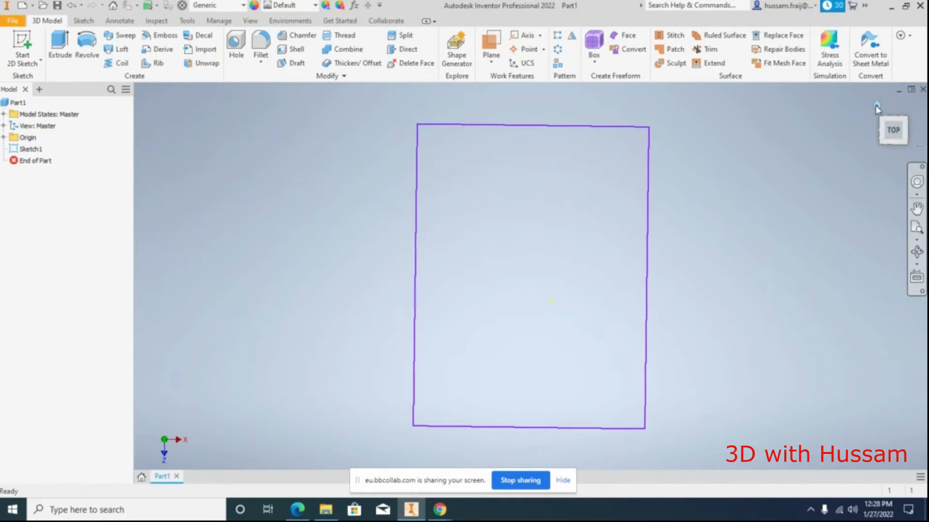
pyautogui.click(876, 106)
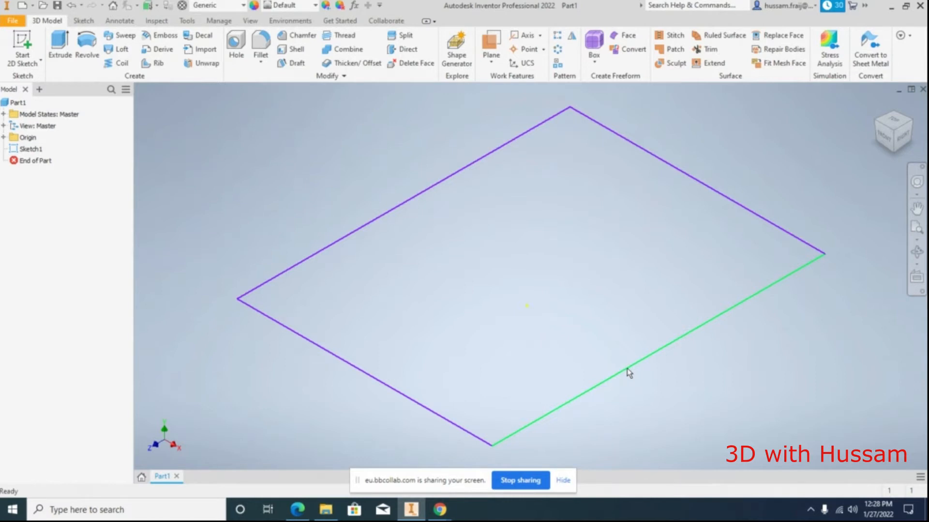
pyautogui.scroll(-5, 294, 162)
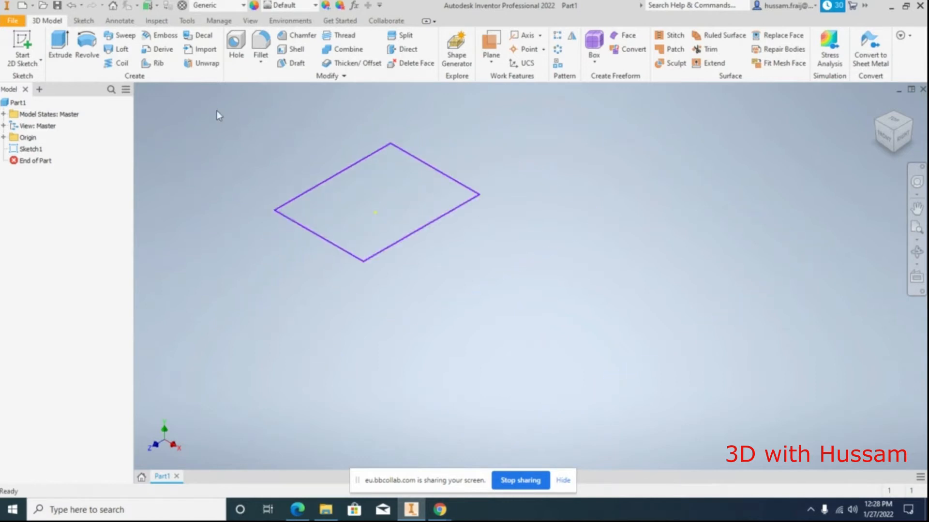
# Edit the rectangle's sketch and dimension its edge along the X axis to 50 mm
pyautogui.rightClick(39, 154)
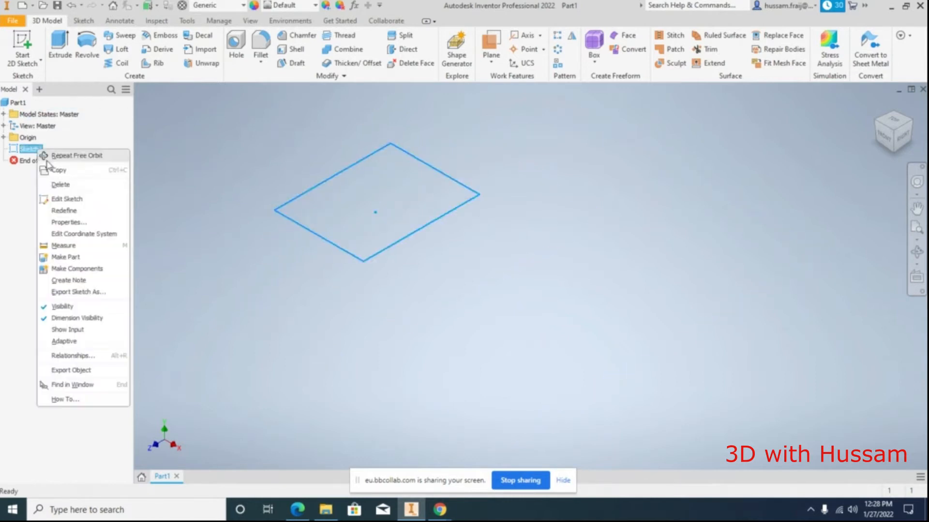
pyautogui.click(60, 193)
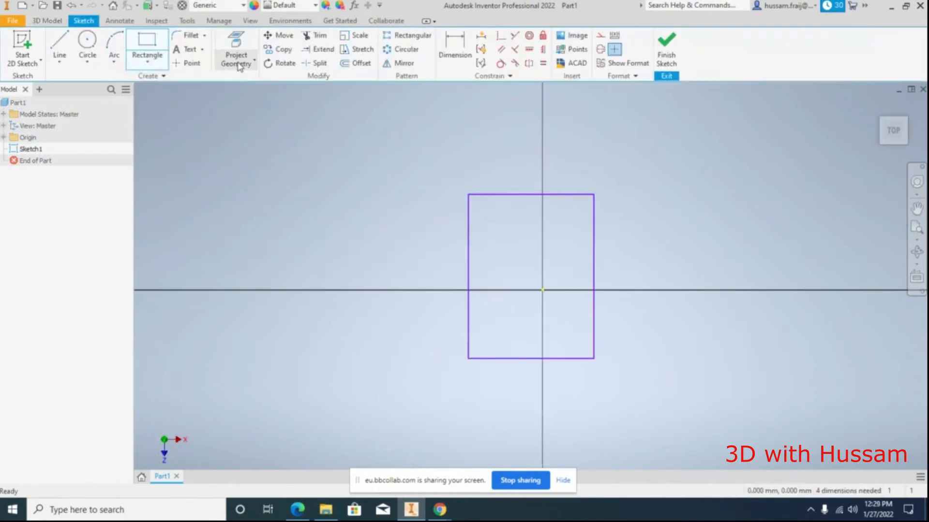
pyautogui.click(461, 40)
pyautogui.click(512, 359)
pyautogui.click(515, 393)
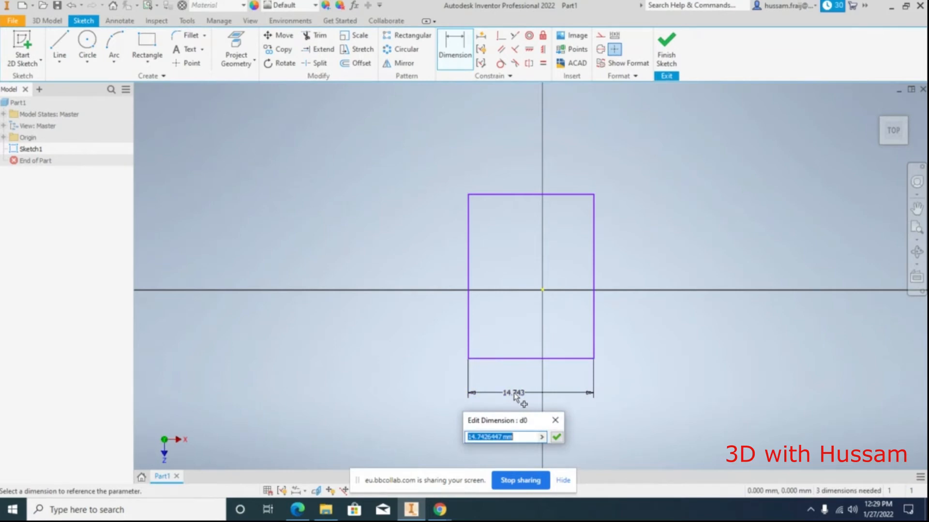
pyautogui.write('50')
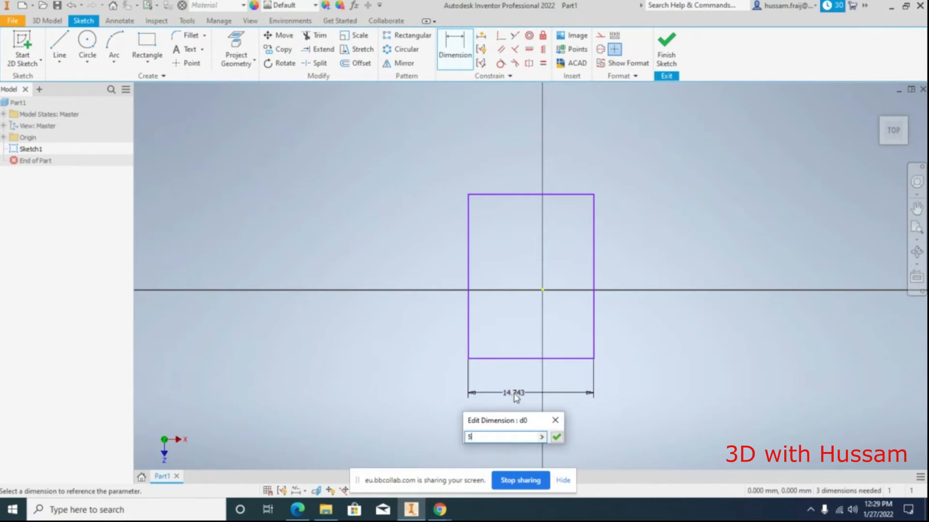
pyautogui.press('Return')
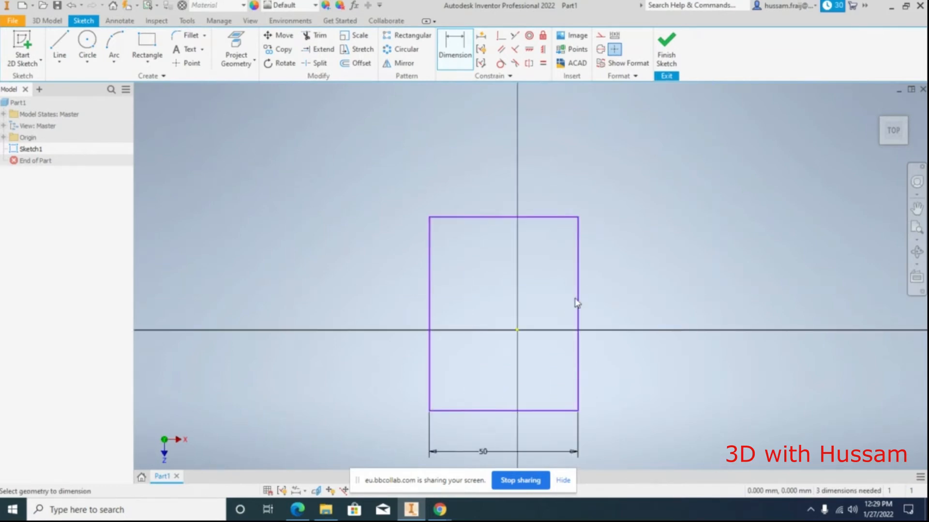
# Dimension the rectangle's edge along the Z axis to 20 mm and finish the sketch
pyautogui.click(578, 297)
pyautogui.click(634, 294)
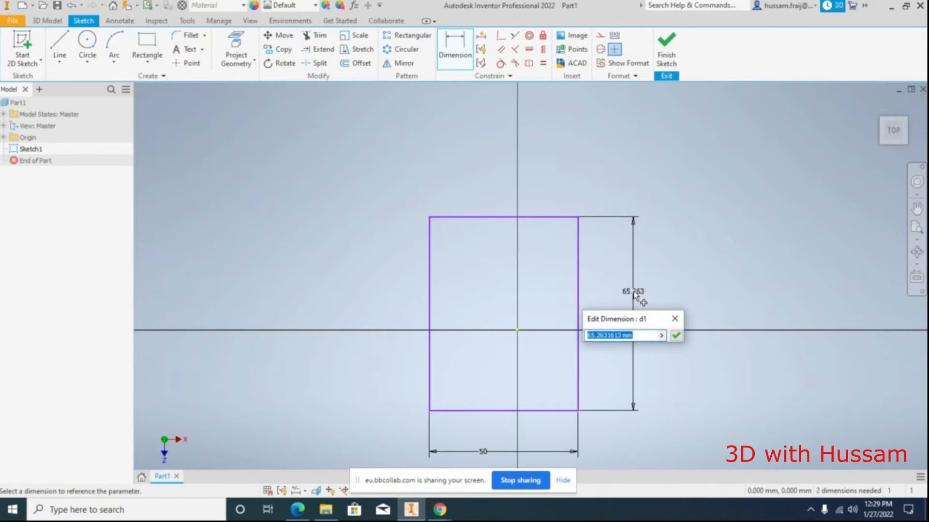
pyautogui.write('20')
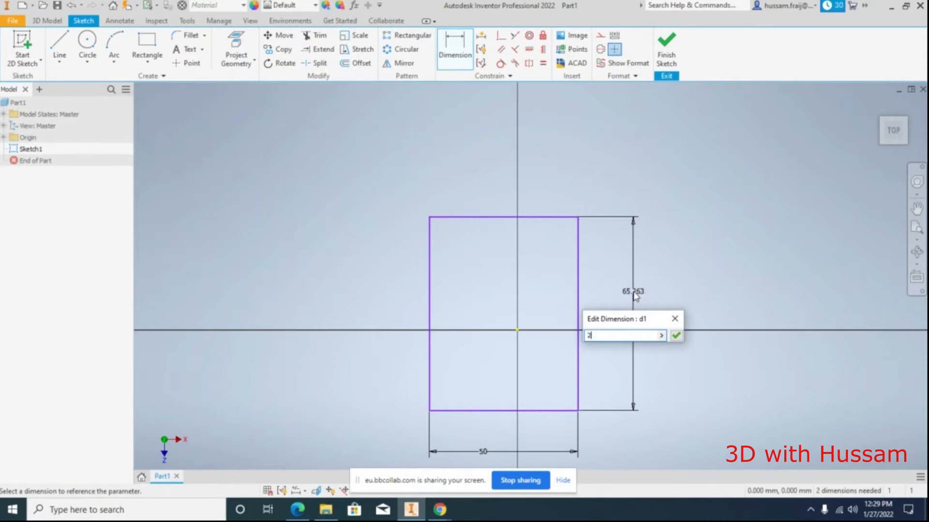
pyautogui.press('Return')
pyautogui.click(666, 41)
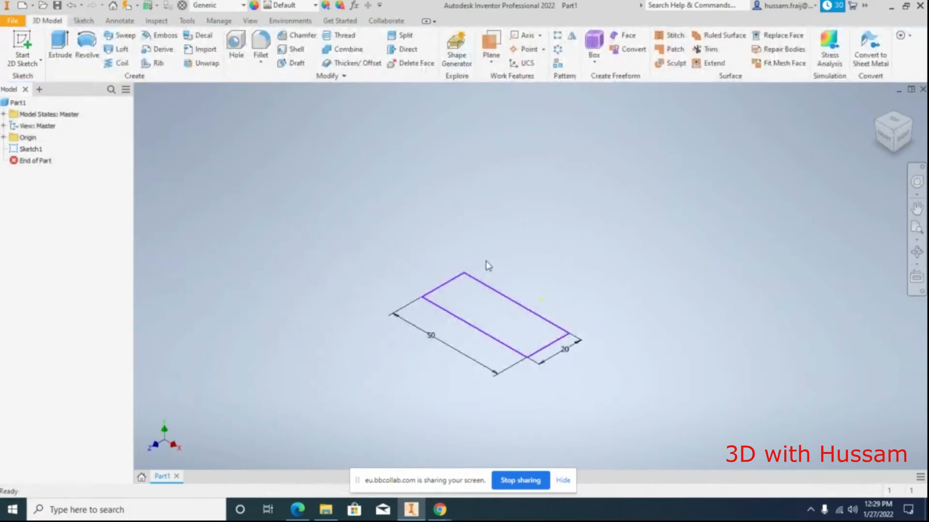
# Extrude the rectangle 40 mm upward into a solid block
pyautogui.click(62, 54)
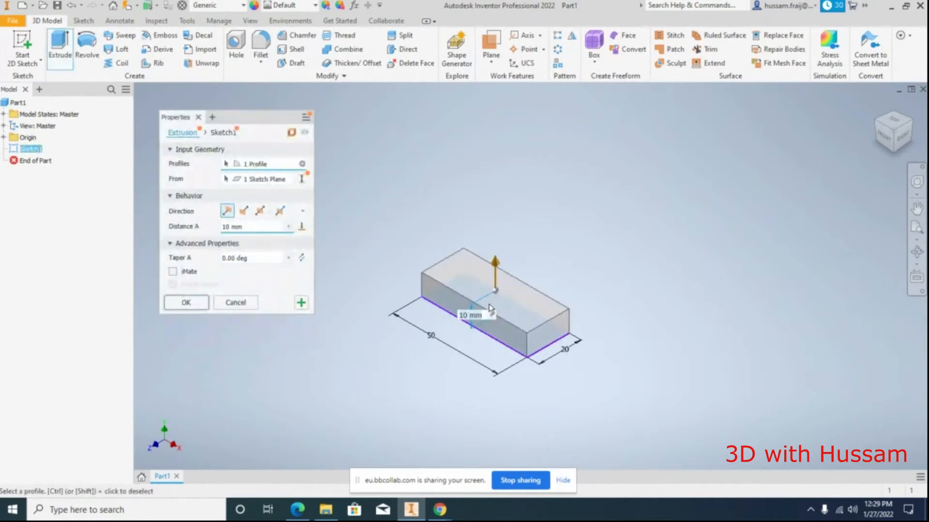
pyautogui.write('40')
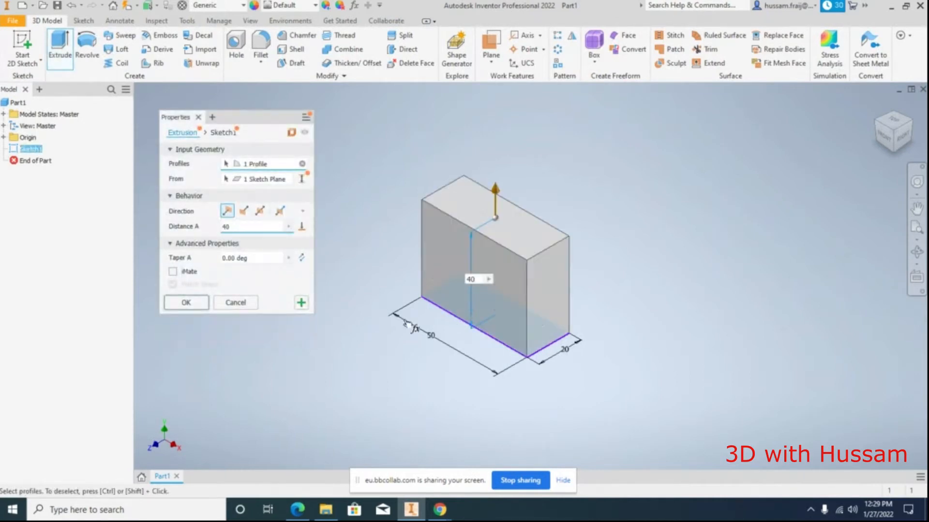
pyautogui.click(207, 302)
pyautogui.scroll(-3, 360, 325)
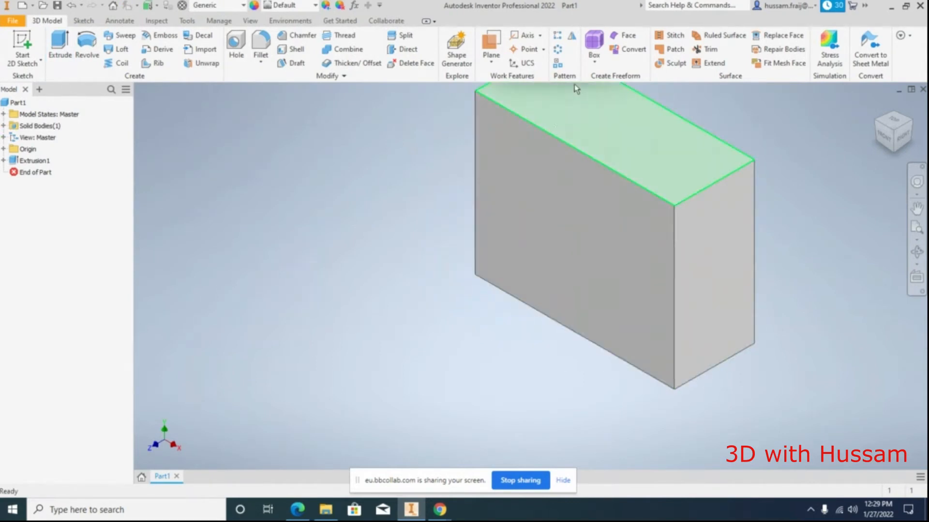
pyautogui.scroll(2, 384, 216)
pyautogui.scroll(-3, 468, 153)
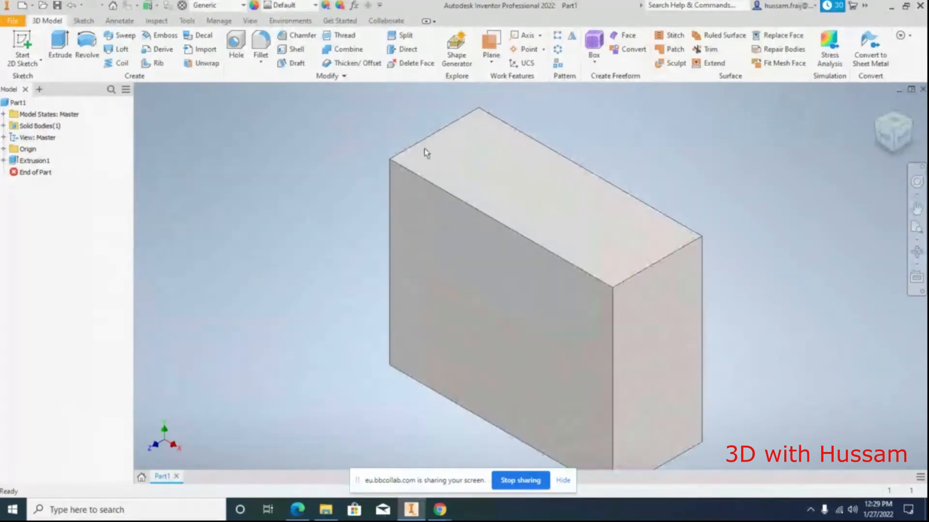
# Delete the block's extrusion together with its sketch
pyautogui.rightClick(43, 163)
pyautogui.click(63, 224)
pyautogui.click(137, 147)
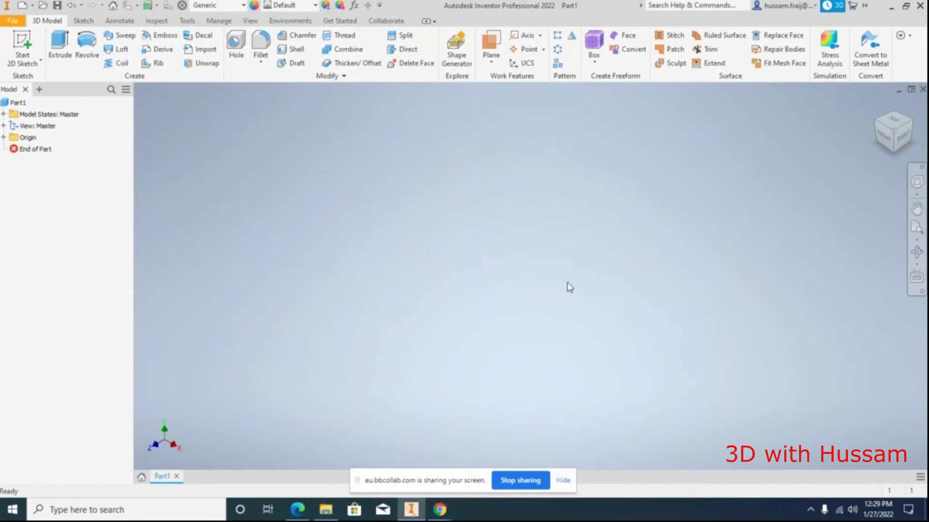
# Switch to the OneDrive_1_9-17-2020 folder, open the Chapter # 2 (Creating the Base Feature) PDF in Microsoft Edge and enlarge its first page
pyautogui.press('super+Right')
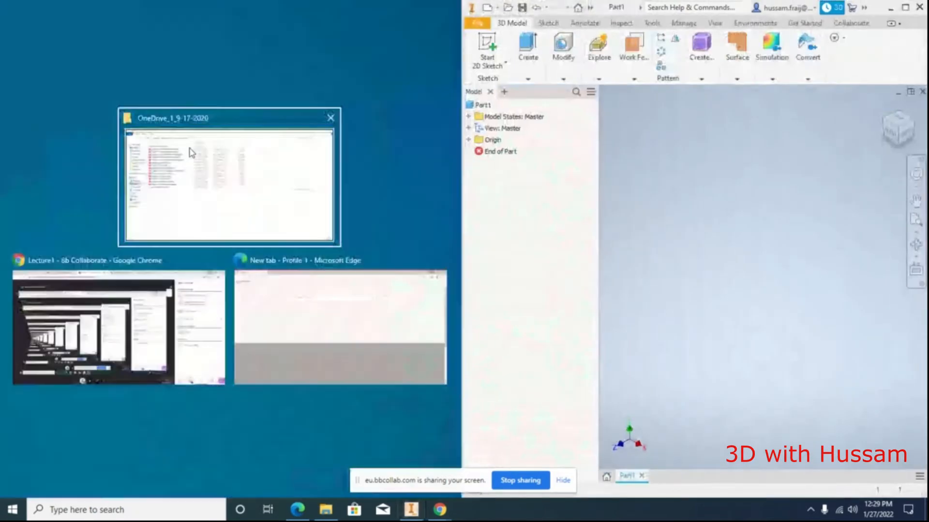
pyautogui.click(189, 150)
pyautogui.click(183, 86)
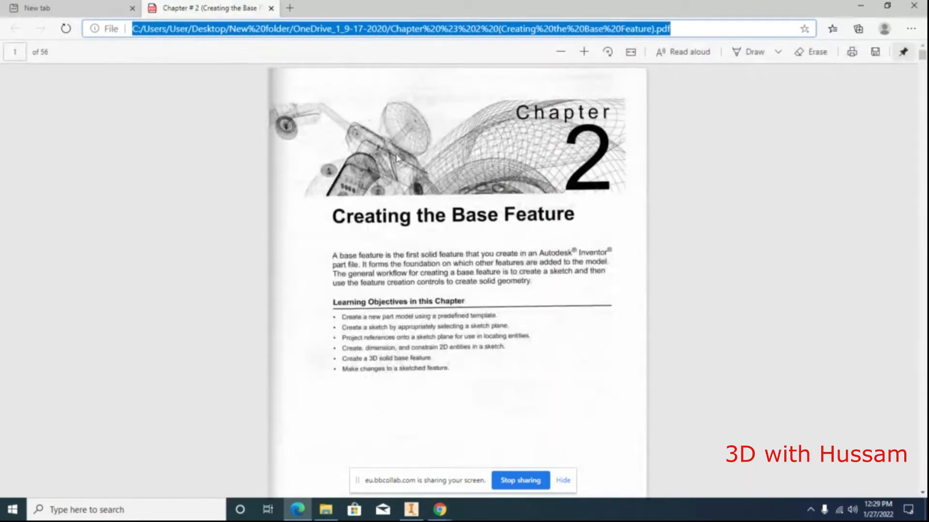
pyautogui.keyDown('ctrl'); pyautogui.scroll(3, 498, 225); pyautogui.keyUp('ctrl')
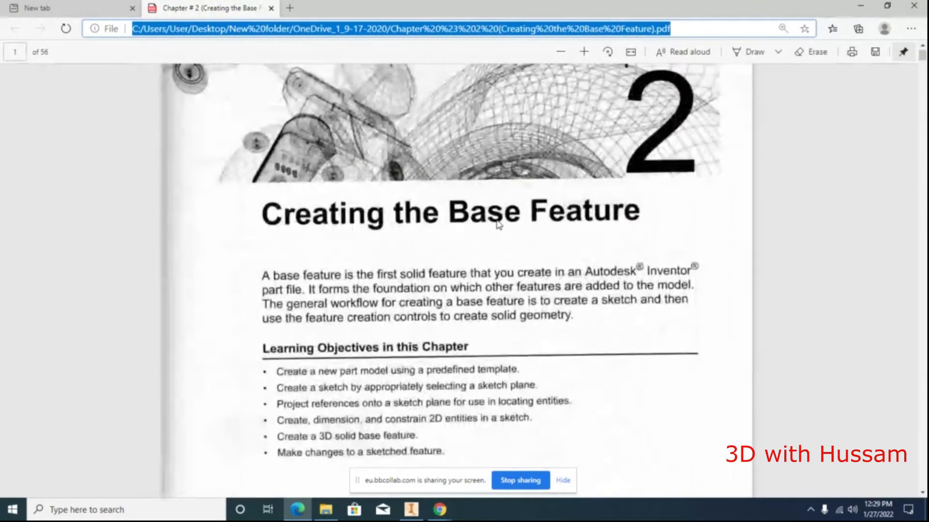
# Arrange the Chapter 2 PDF and the Inventor part window side by side, with the PDF taking slightly less than half the screen
pyautogui.press('super+Left')
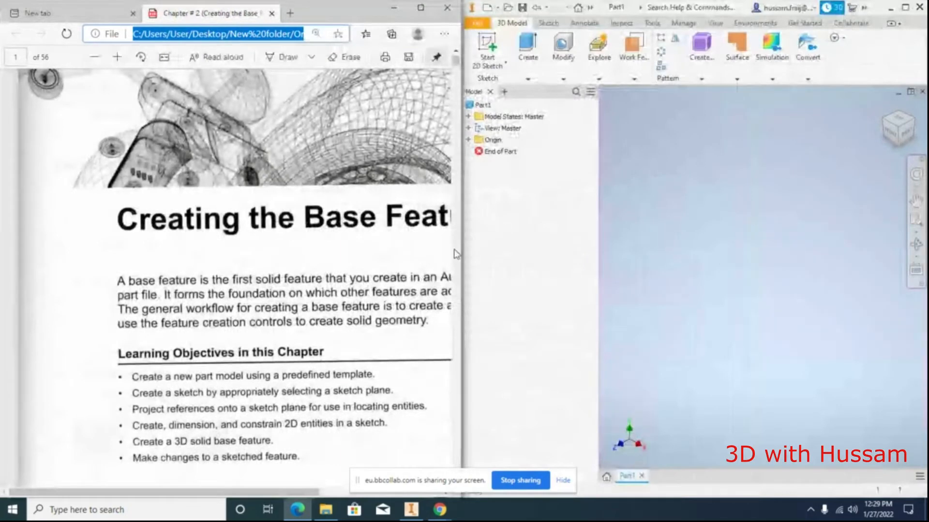
pyautogui.moveTo(465, 246); pyautogui.dragTo(443, 254)
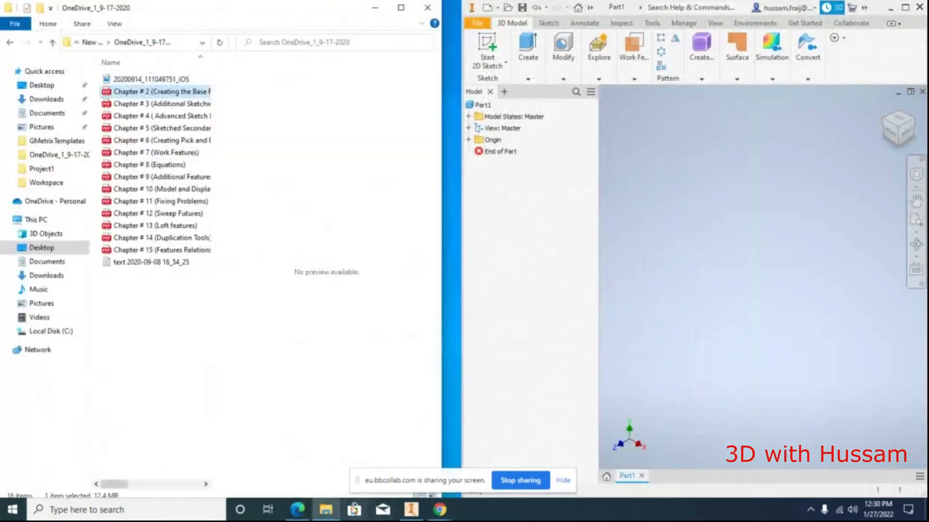
pyautogui.click(297, 509)
pyautogui.moveTo(462, 304); pyautogui.dragTo(429, 302)
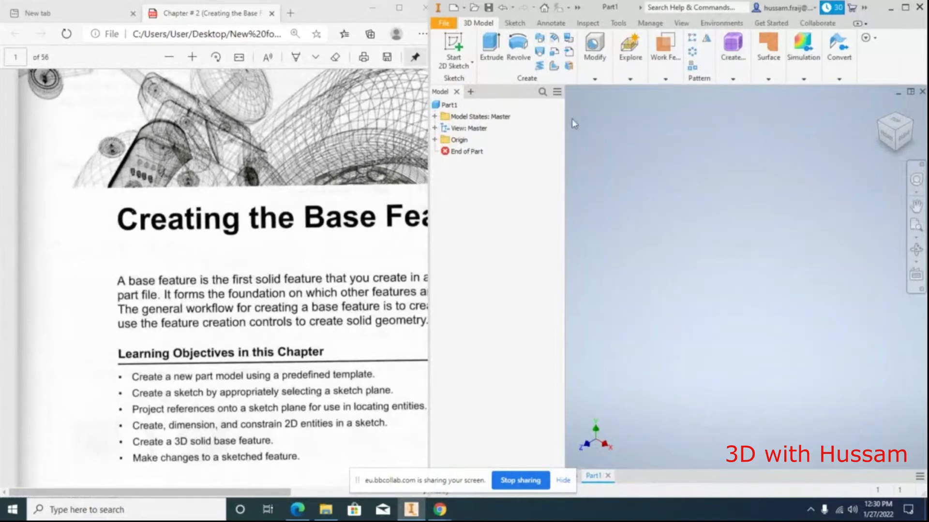
pyautogui.moveTo(260, 494); pyautogui.dragTo(271, 494)
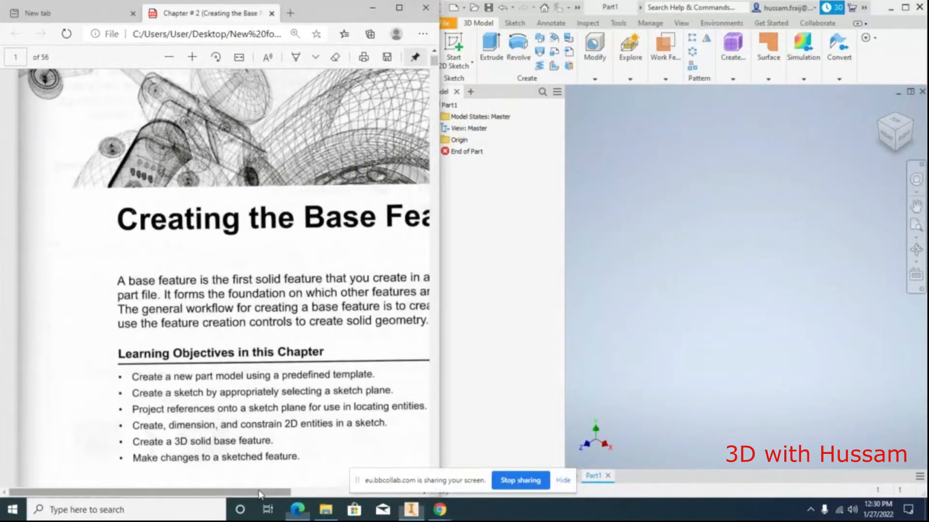
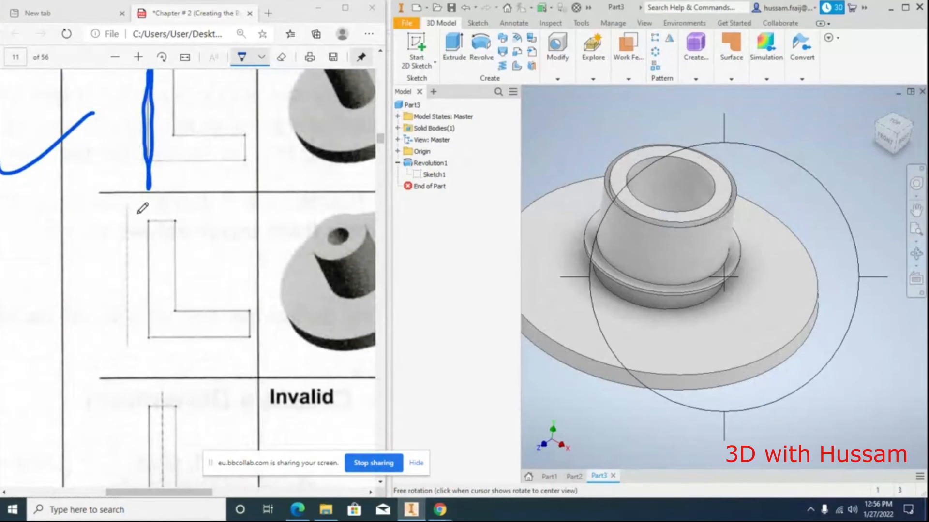
# Annotate the offset-axis revolve example on page 11 with the axis gap, the mirrored profile and an arrow to the resulting hole
pyautogui.click(148, 218)
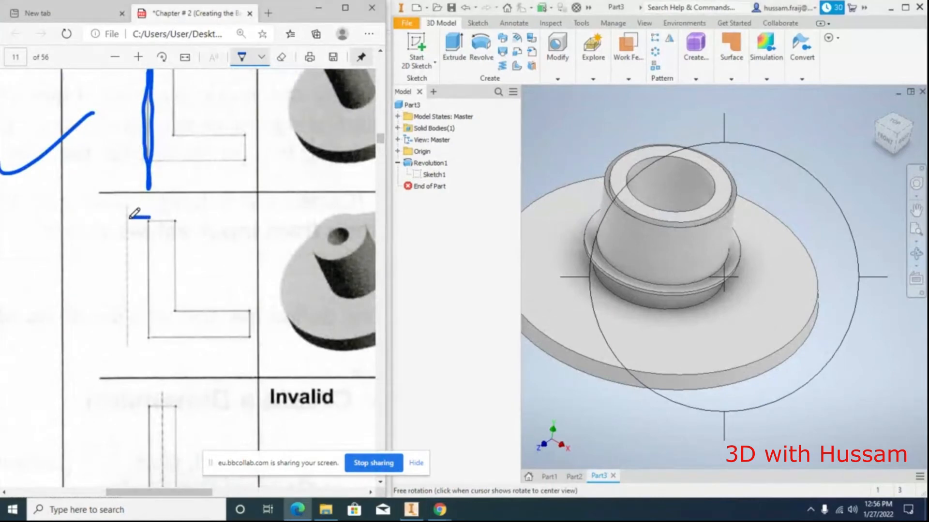
pyautogui.moveTo(145, 213)
pyautogui.mouseDown()
pyautogui.moveTo(147, 223)
pyautogui.moveTo(100, 250)
pyautogui.moveTo(100, 344)
pyautogui.moveTo(20, 324)
pyautogui.moveTo(73, 296)
pyautogui.moveTo(72, 226)
pyautogui.moveTo(115, 223)
pyautogui.mouseUp()
pyautogui.moveTo(124, 264); pyautogui.dragTo(141, 252)
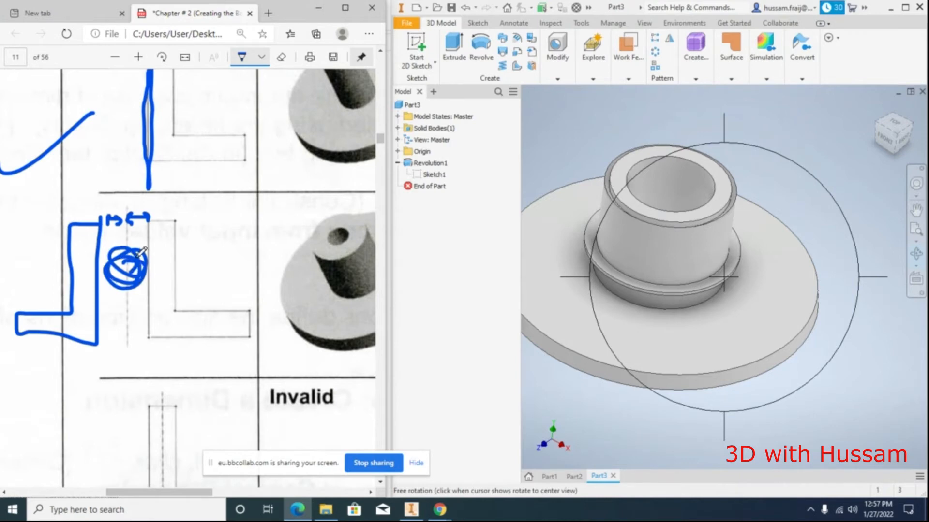
pyautogui.moveTo(340, 233)
pyautogui.mouseDown()
pyautogui.moveTo(176, 221)
pyautogui.moveTo(145, 247)
pyautogui.mouseUp()
pyautogui.moveTo(322, 220); pyautogui.dragTo(342, 235)
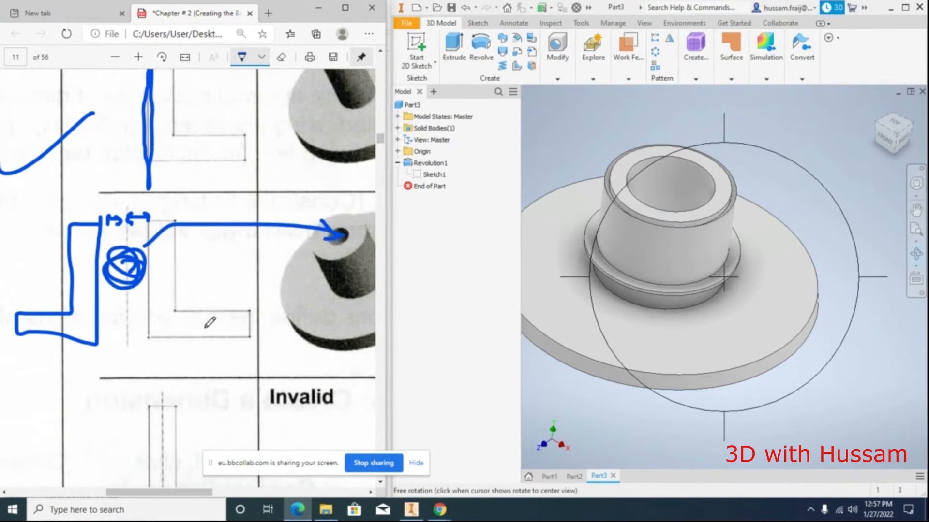
# Delete the revolved flange feature in Part3 while keeping its sketch
pyautogui.click(695, 198)
pyautogui.press('Escape')
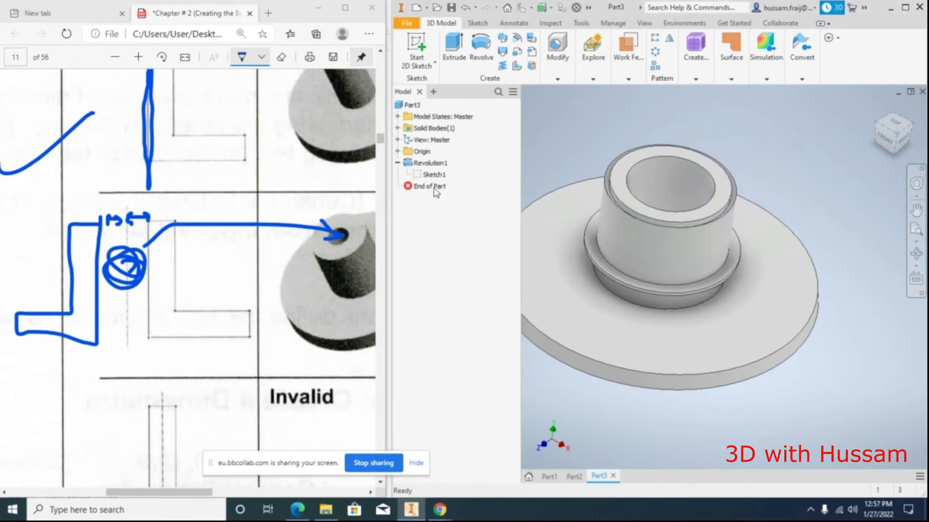
pyautogui.rightClick(434, 164)
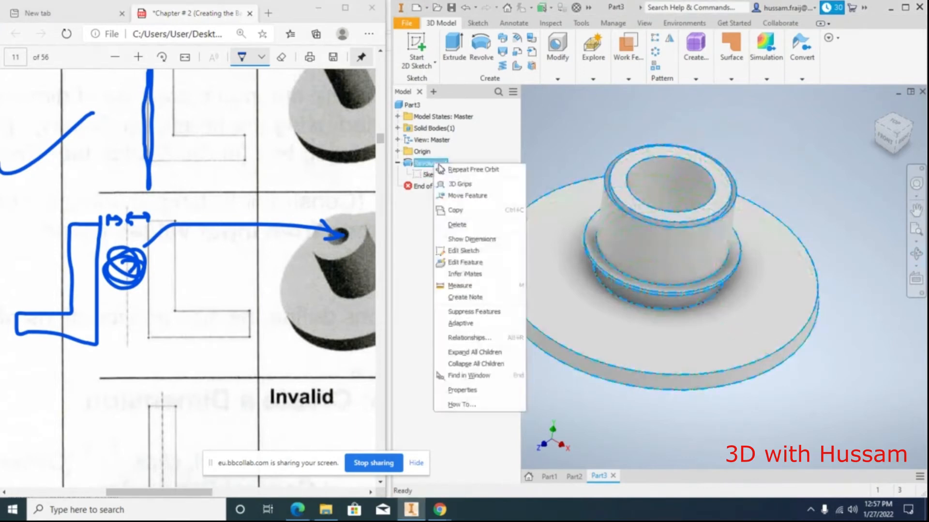
pyautogui.click(477, 224)
pyautogui.click(532, 151)
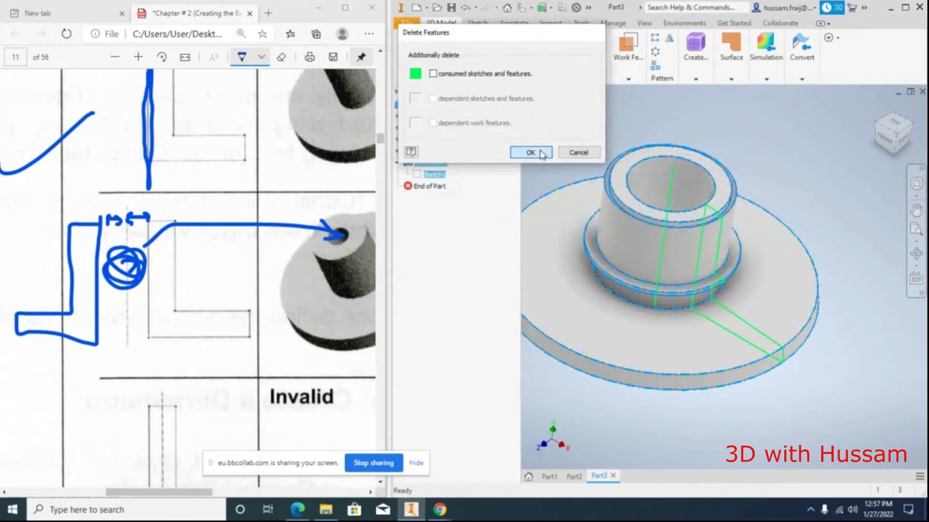
pyautogui.scroll(2, 660, 225)
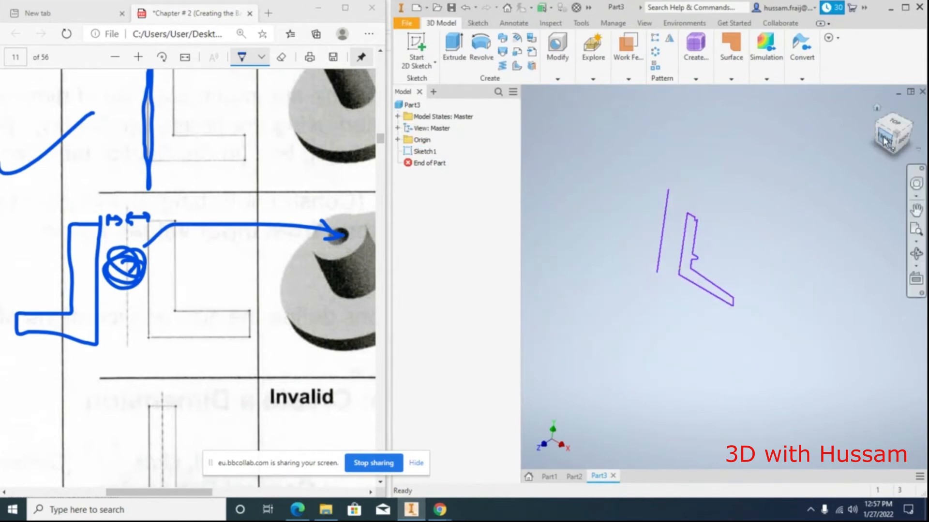
# Edit the remaining sketch from the front view and delete the separate vertical axis line beside the L-shaped profile
pyautogui.click(884, 140)
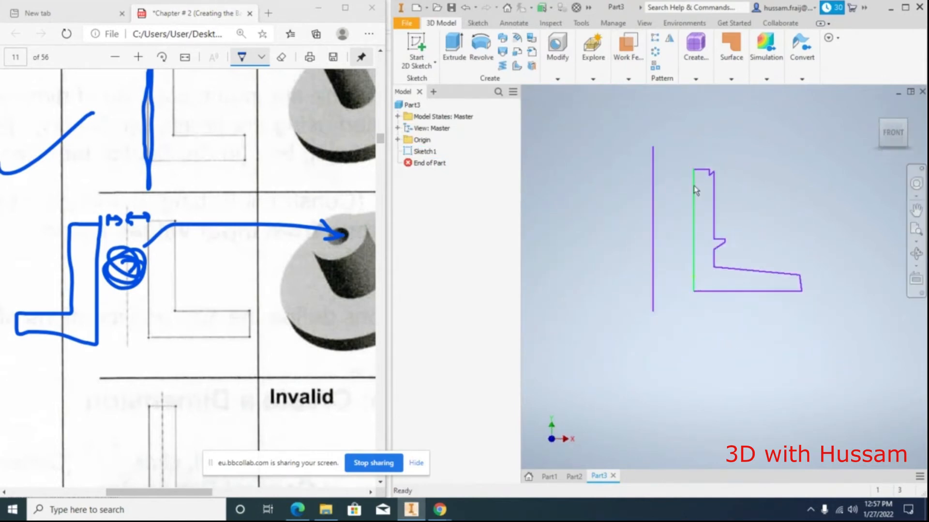
pyautogui.rightClick(431, 153)
pyautogui.click(456, 200)
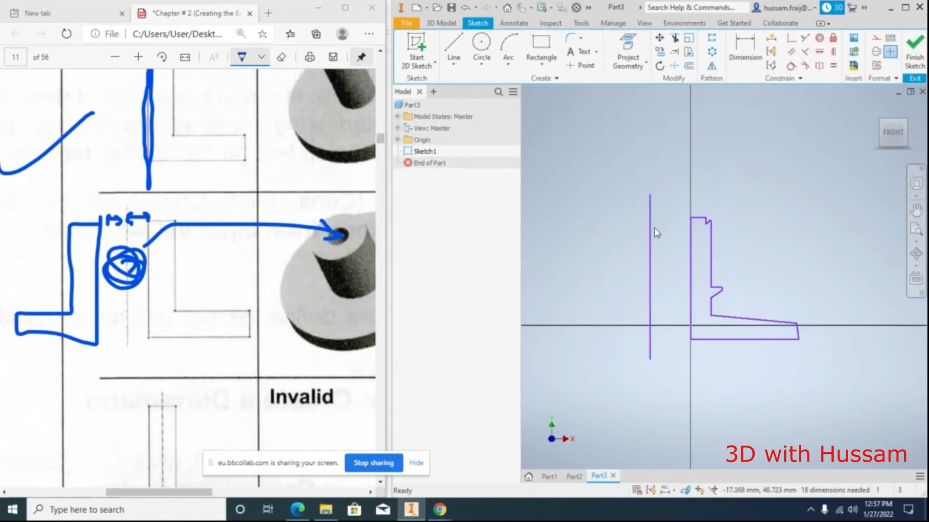
pyautogui.moveTo(651, 227)
pyautogui.mouseDown()
pyautogui.moveTo(679, 231)
pyautogui.moveTo(586, 244)
pyautogui.moveTo(678, 237)
pyautogui.mouseUp()
pyautogui.press('Delete')
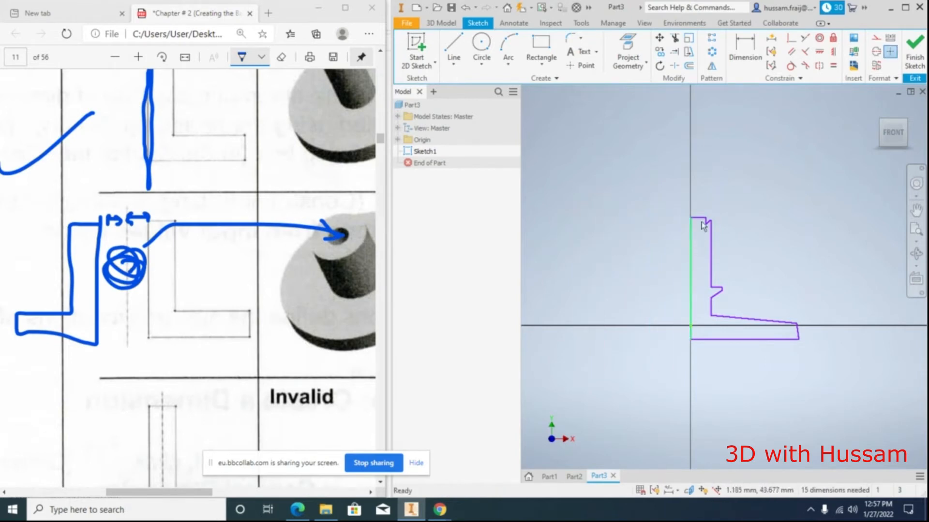
# Finish the sketch and revolve the L-shaped profile 360 degrees about its own long vertical edge
pyautogui.click(914, 49)
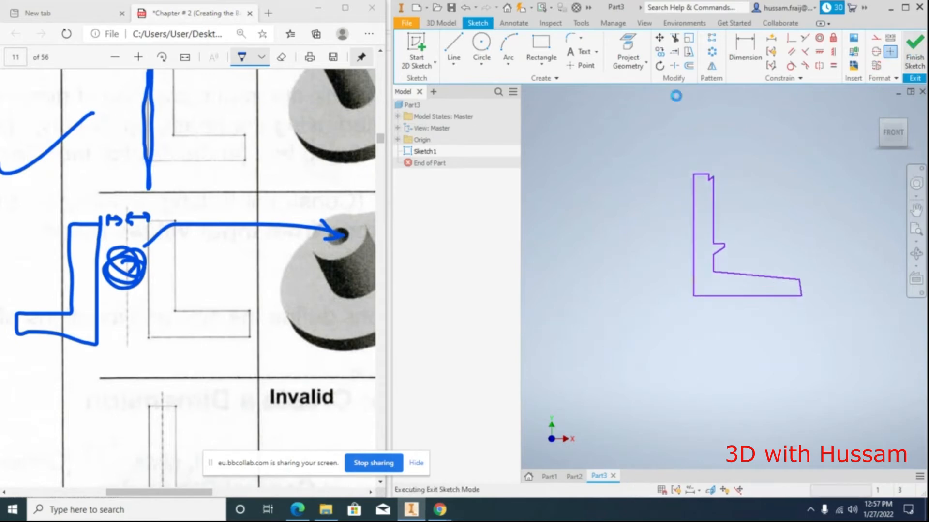
pyautogui.click(480, 42)
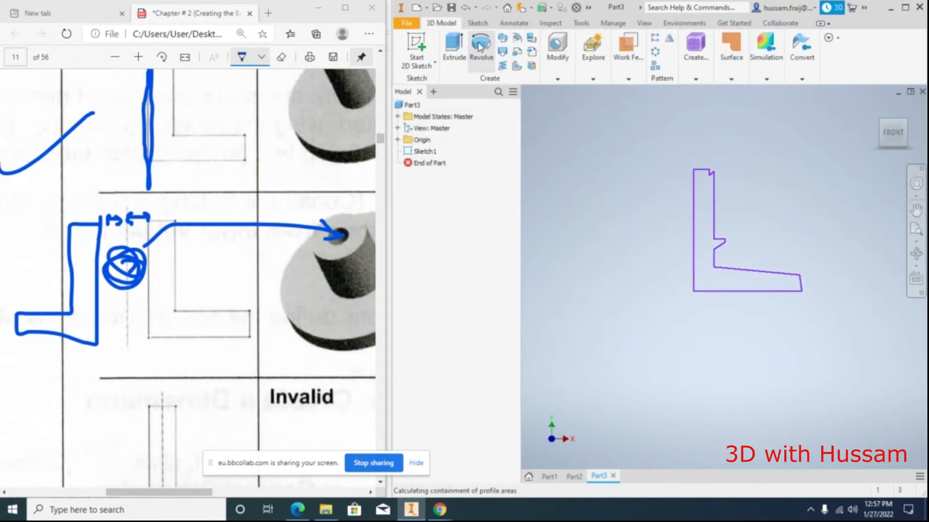
pyautogui.click(693, 192)
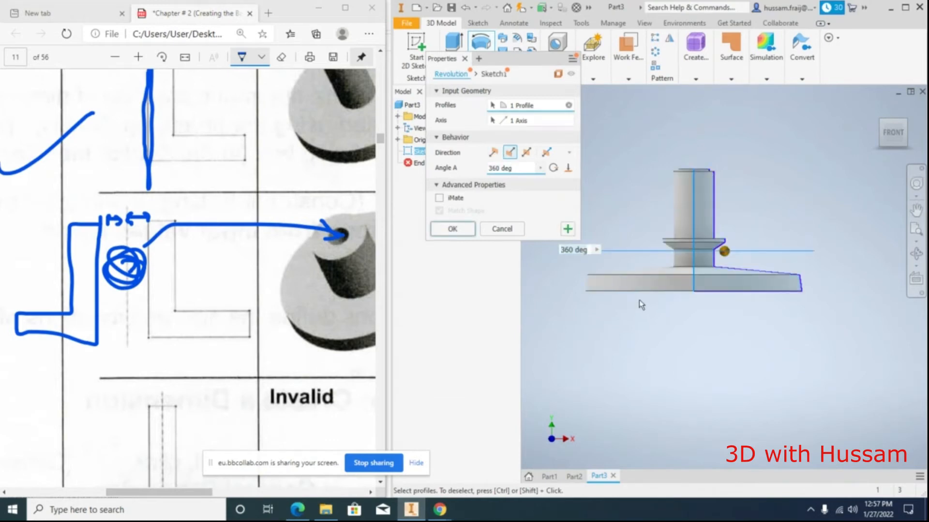
pyautogui.click(452, 228)
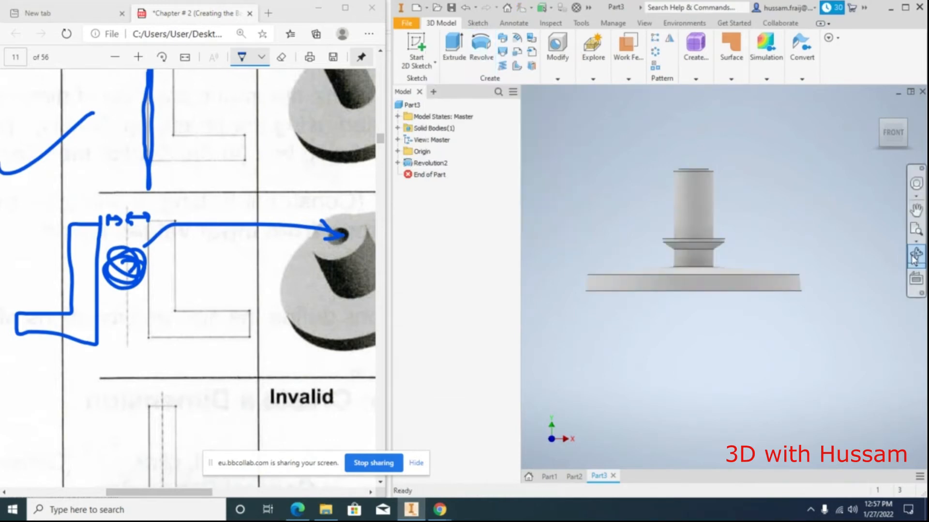
# Mark the invalid revolve example on page 11 by outlining its profile and drawing the axis through it
pyautogui.scroll(-3, 216, 266)
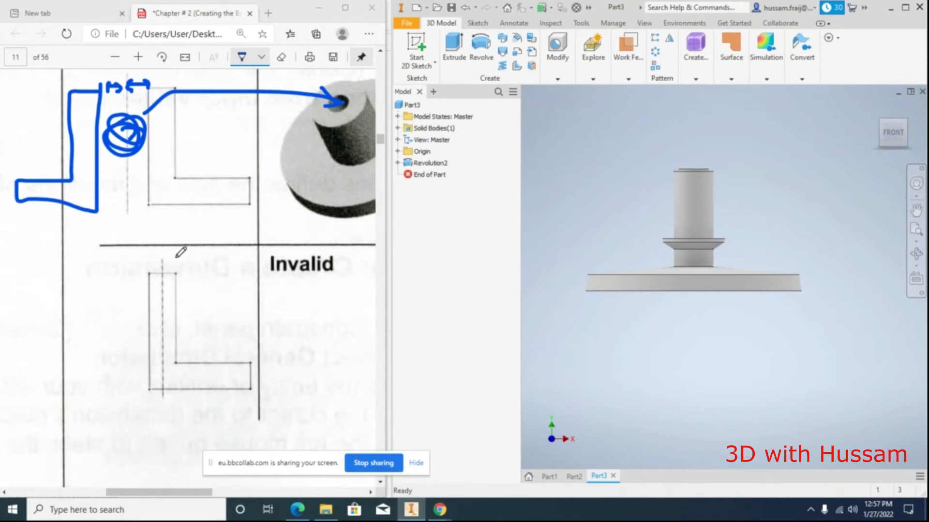
pyautogui.moveTo(164, 229)
pyautogui.mouseDown()
pyautogui.moveTo(163, 263)
pyautogui.moveTo(186, 281)
pyautogui.moveTo(189, 339)
pyautogui.moveTo(274, 380)
pyautogui.moveTo(118, 375)
pyautogui.moveTo(120, 312)
pyautogui.mouseUp()
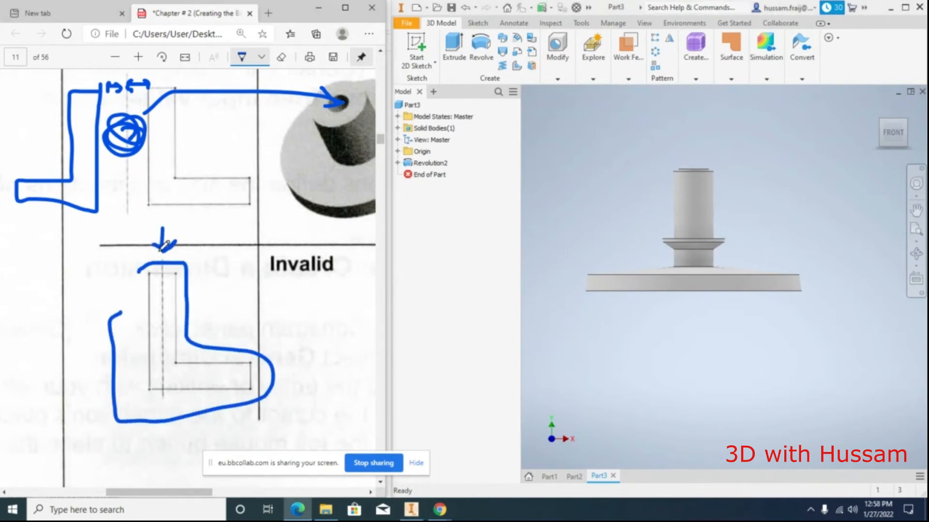
pyautogui.moveTo(160, 217); pyautogui.dragTo(159, 424)
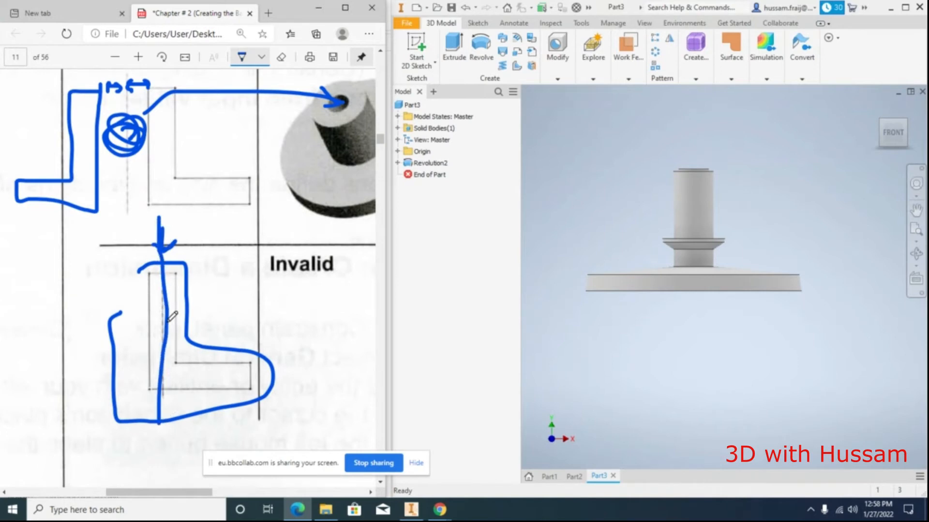
# Go to the Dynamic Input & Dimensioning for Sketching section on page 12 of the PDF
pyautogui.scroll(-2, 327, 239)
pyautogui.keyDown('ctrl'); pyautogui.scroll(-4, 308, 238); pyautogui.keyUp('ctrl')
pyautogui.scroll(-1, 308, 239)
pyautogui.scroll(-2, 311, 233)
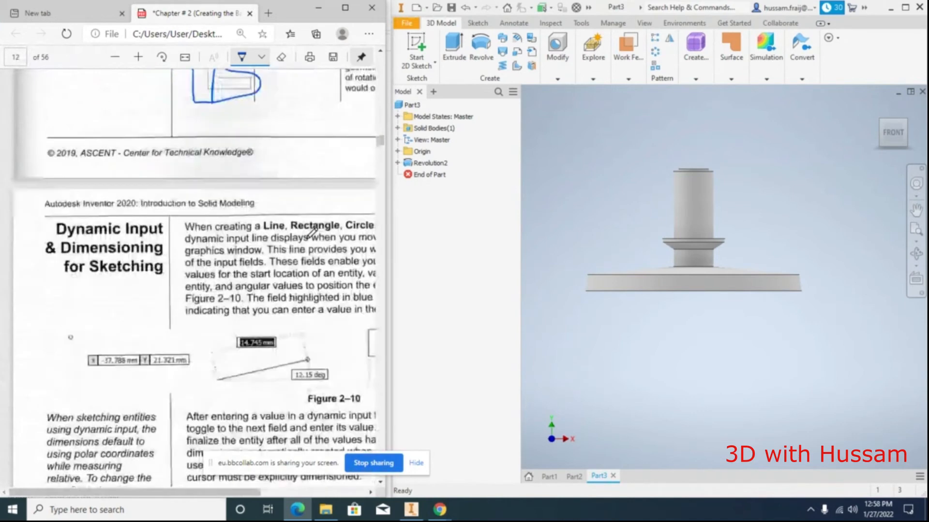
pyautogui.keyDown('ctrl'); pyautogui.scroll(-1, 208, 217); pyautogui.keyUp('ctrl')
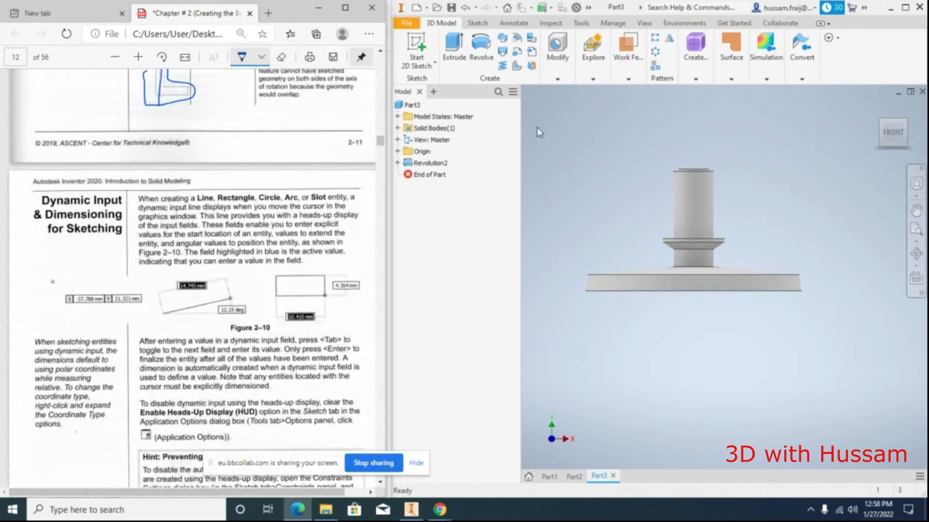
# Switch to Part2 and open the sketch of its block extrusion for editing
pyautogui.click(574, 476)
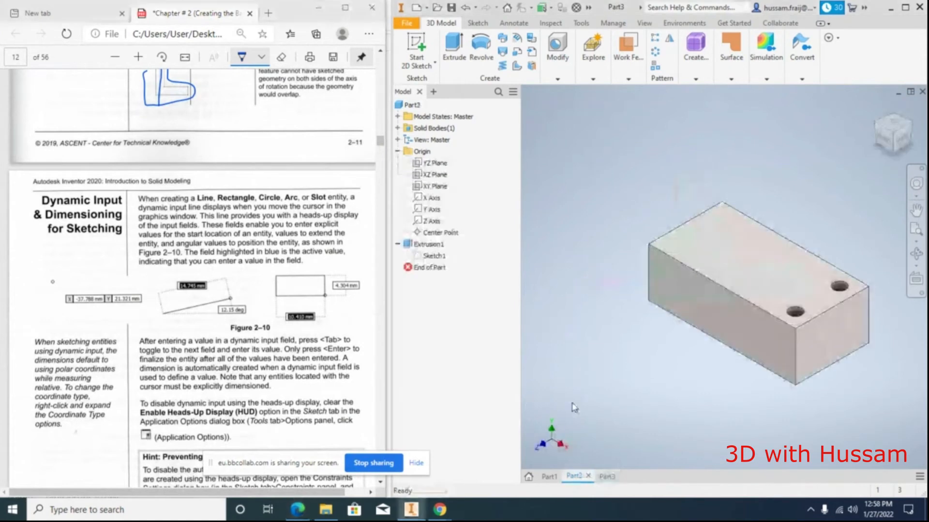
pyautogui.rightClick(431, 255)
pyautogui.click(456, 294)
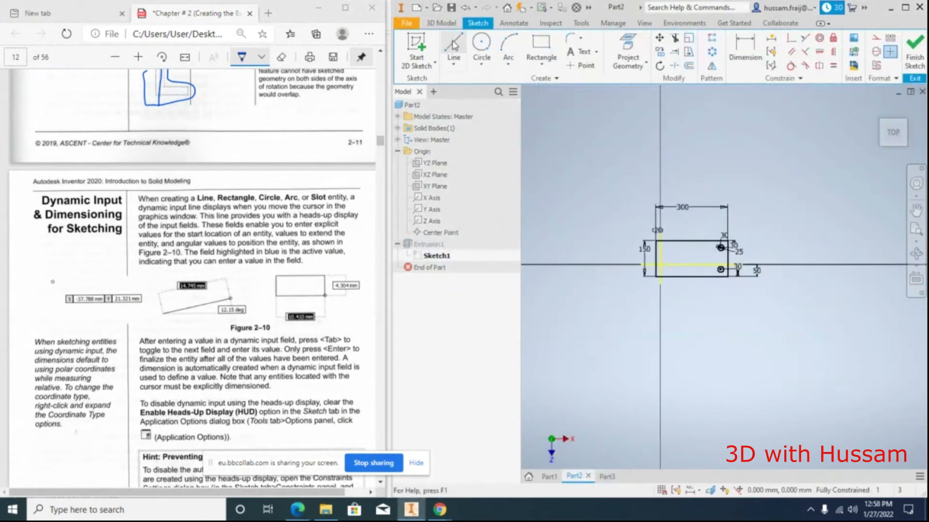
# Draw a short slanted line above the rectangle, and circle the line's length and angle fields in Figure 2–10 of the PDF
pyautogui.scroll(-3, 623, 134)
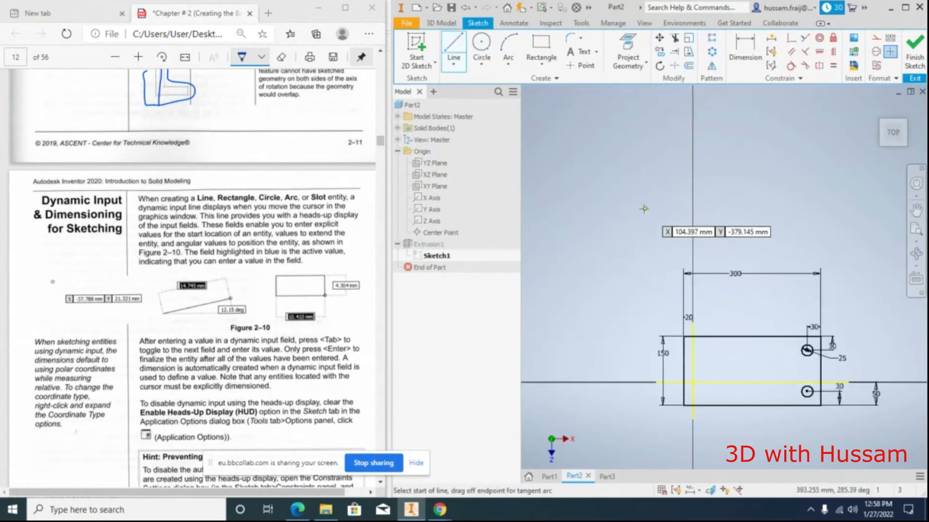
pyautogui.click(617, 191)
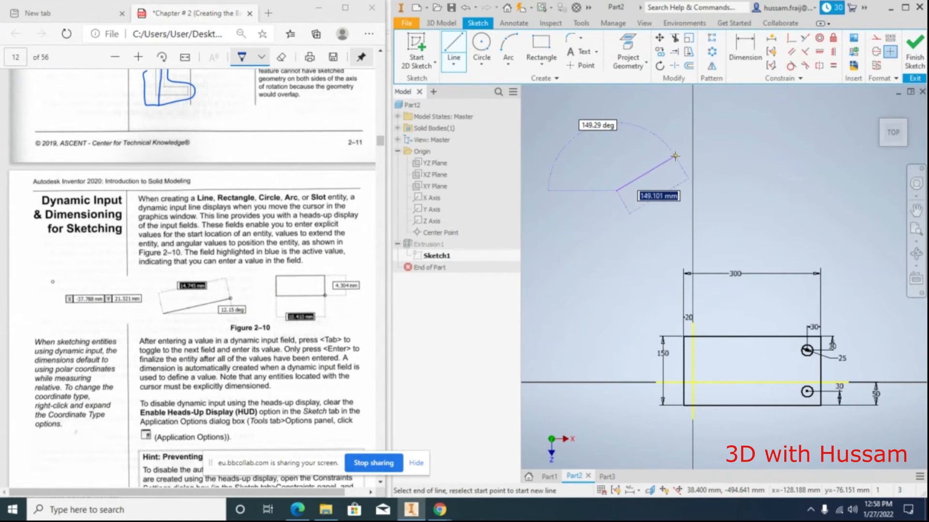
pyautogui.moveTo(257, 308)
pyautogui.mouseDown()
pyautogui.moveTo(241, 299)
pyautogui.moveTo(215, 305)
pyautogui.moveTo(236, 322)
pyautogui.moveTo(255, 300)
pyautogui.moveTo(167, 278)
pyautogui.moveTo(208, 296)
pyautogui.mouseUp()
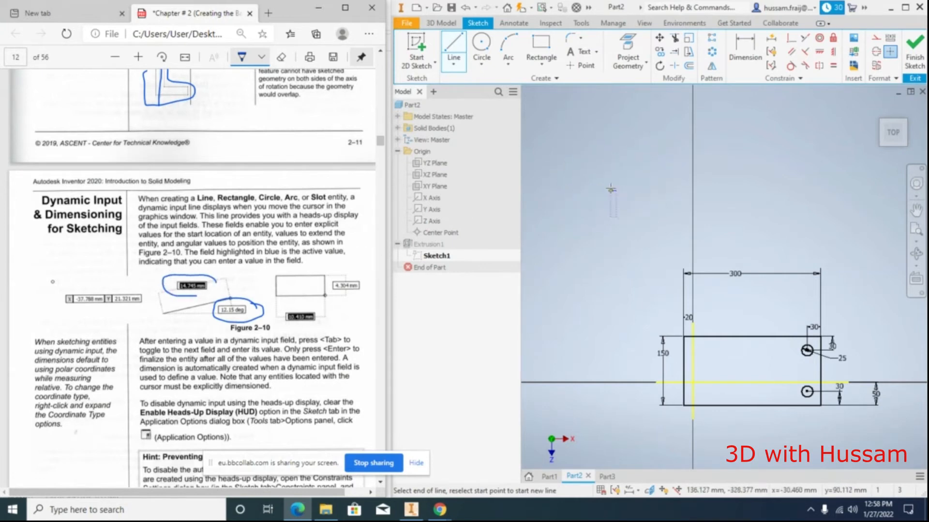
pyautogui.click(604, 157)
# Draw a second line beside the short slanted one using dynamic input, with a length of 100 mm and an angle of 45 degrees
pyautogui.click(454, 44)
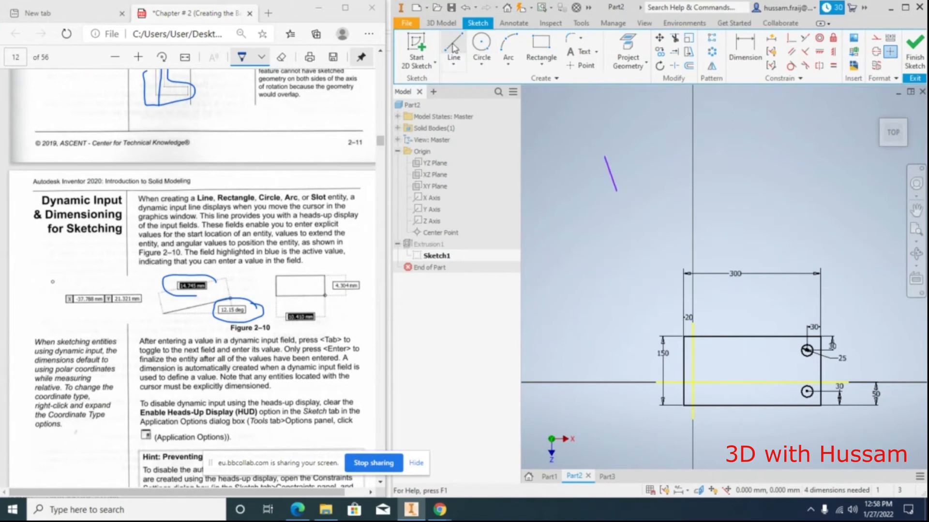
pyautogui.click(659, 212)
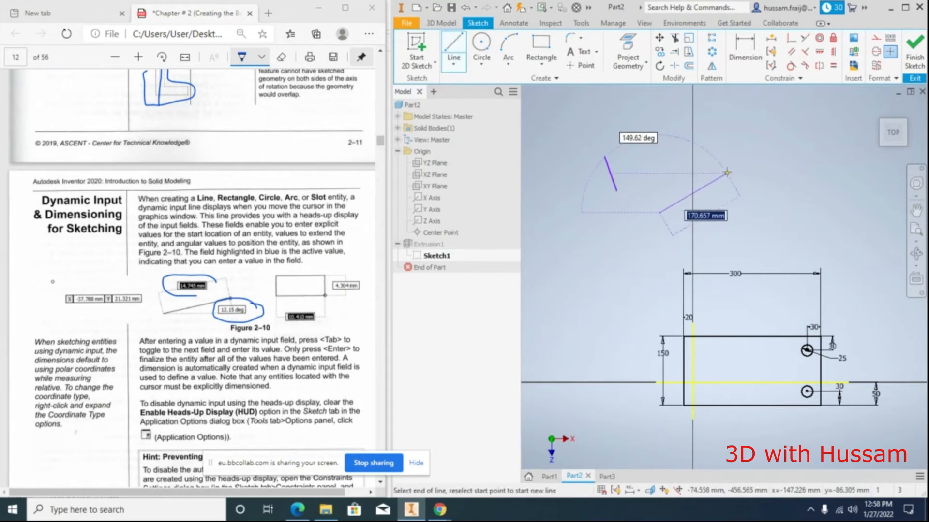
pyautogui.write('100')
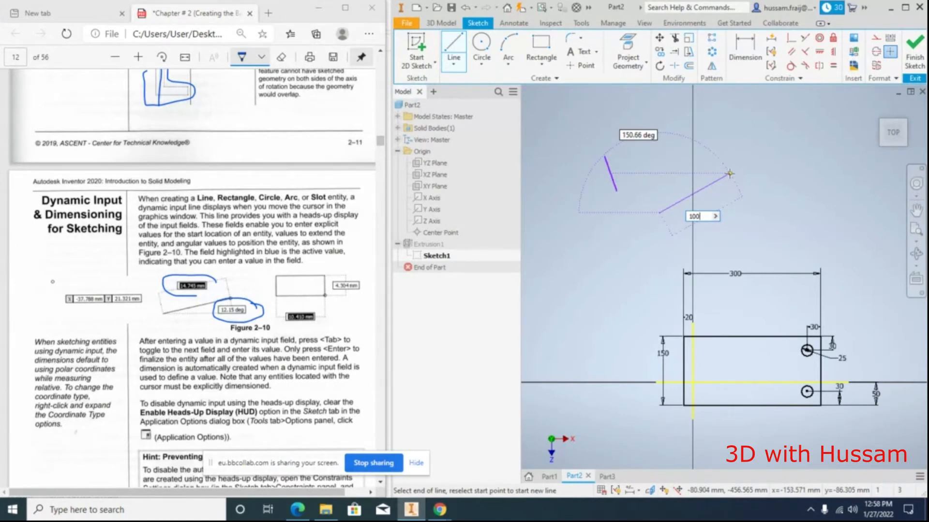
pyautogui.press('Tab')
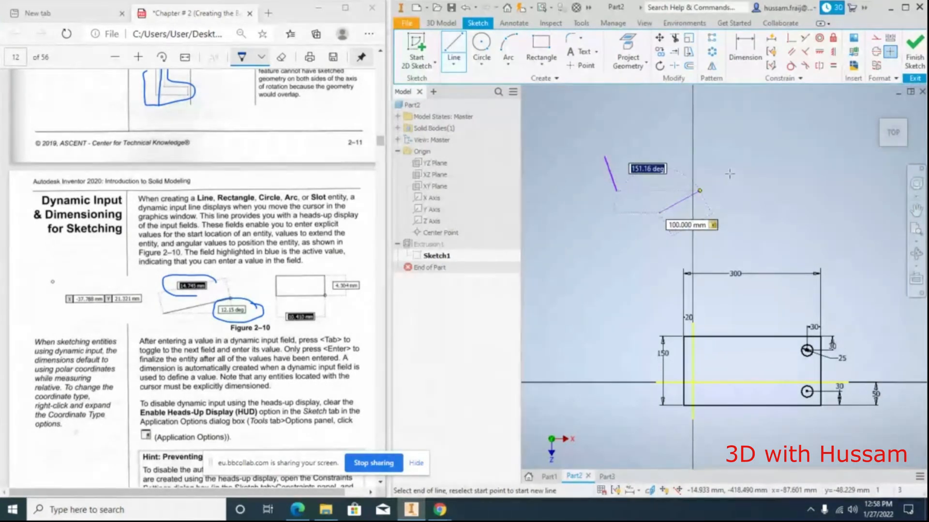
pyautogui.write('45')
pyautogui.press('Return')
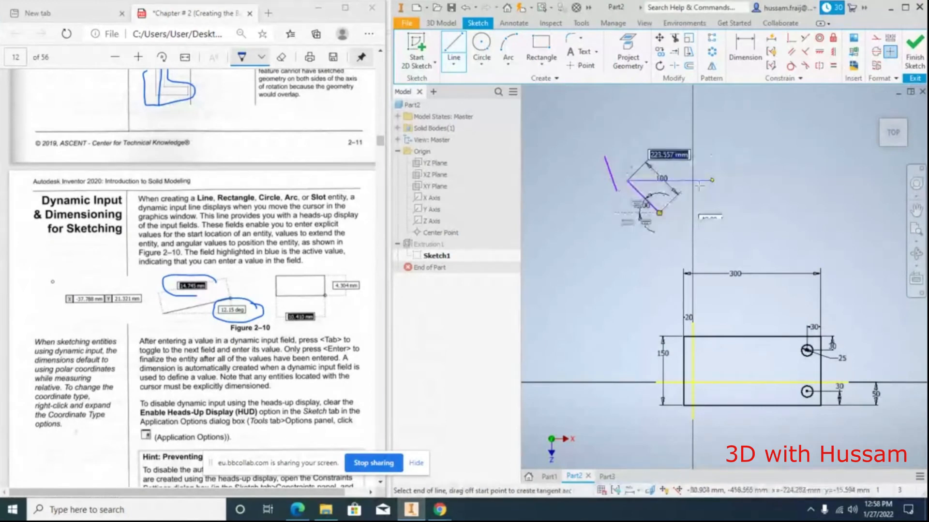
pyautogui.press('Escape')
pyautogui.scroll(5, 636, 185)
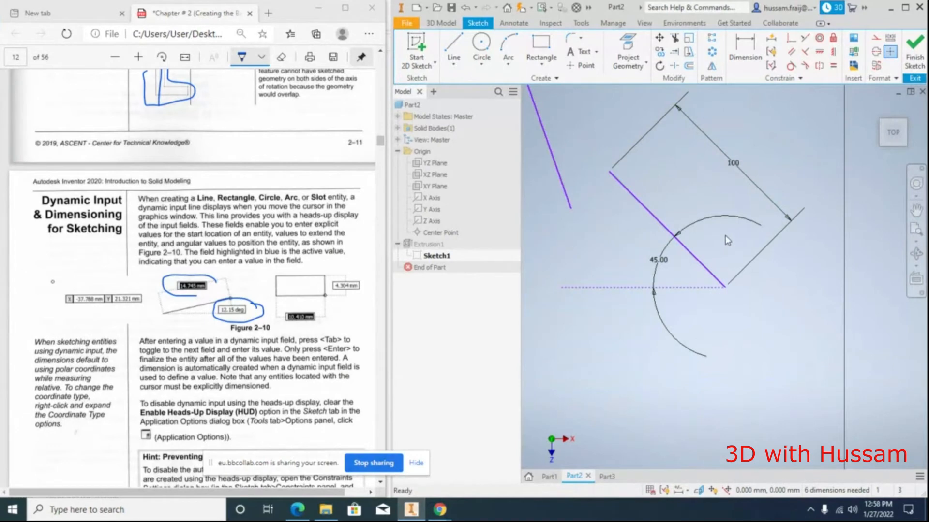
# Draw a rectangle beside the dimensioned 45-degree line using dynamic input, with a width of 100 mm and a height of 70 mm
pyautogui.scroll(-2, 728, 223)
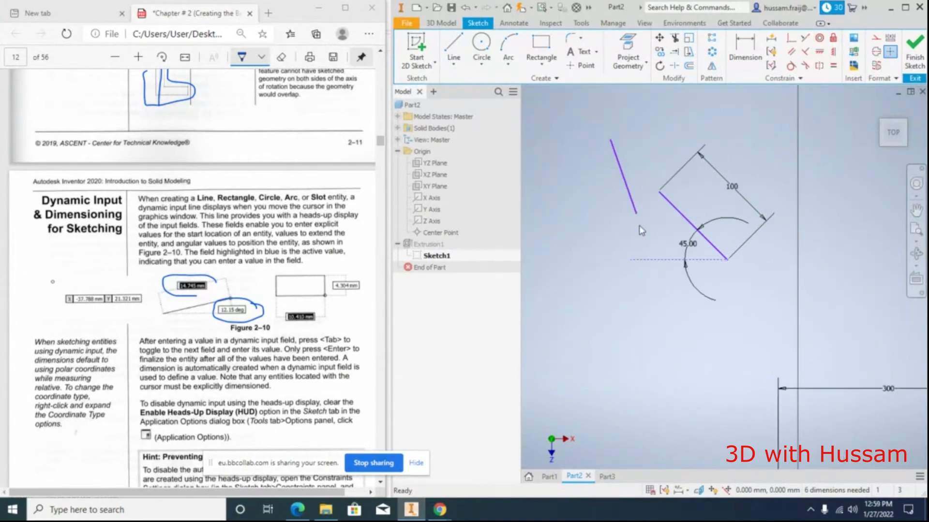
pyautogui.scroll(-2, 640, 225)
pyautogui.click(540, 46)
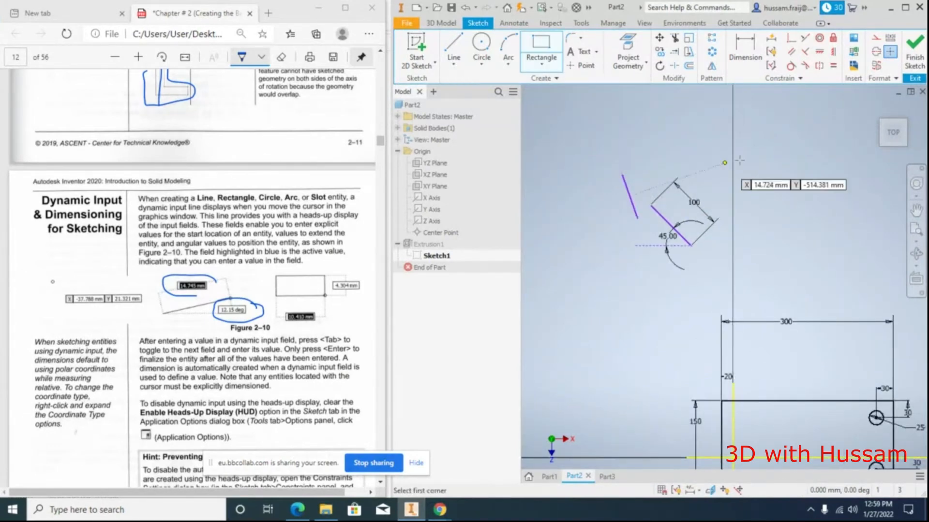
pyautogui.click(762, 174)
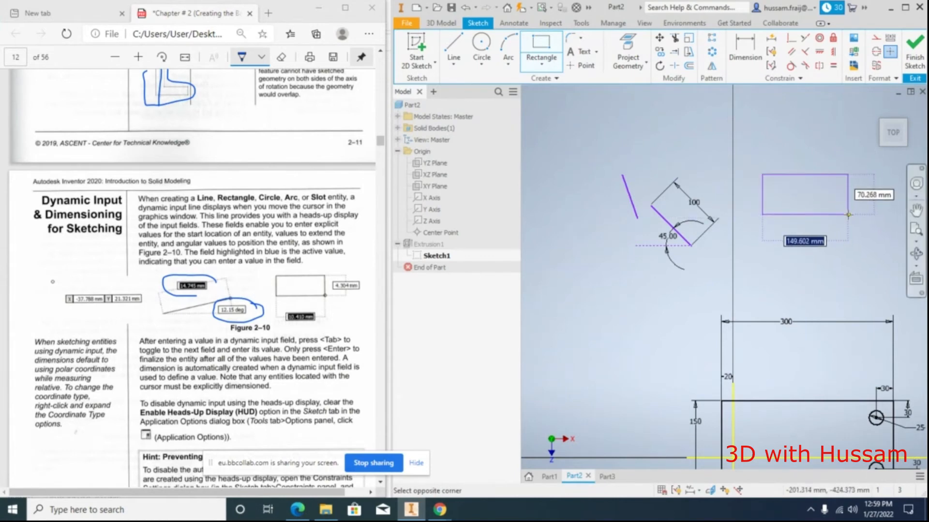
pyautogui.write('100')
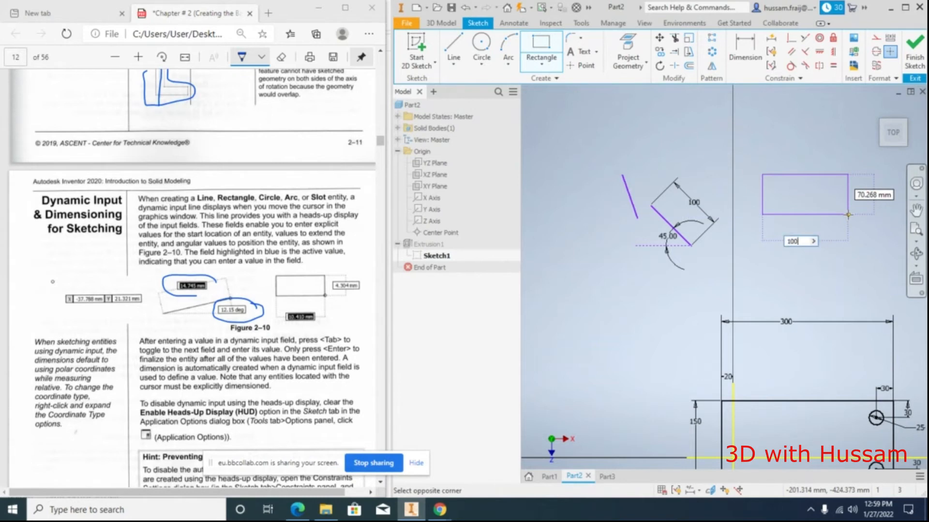
pyautogui.press('Tab')
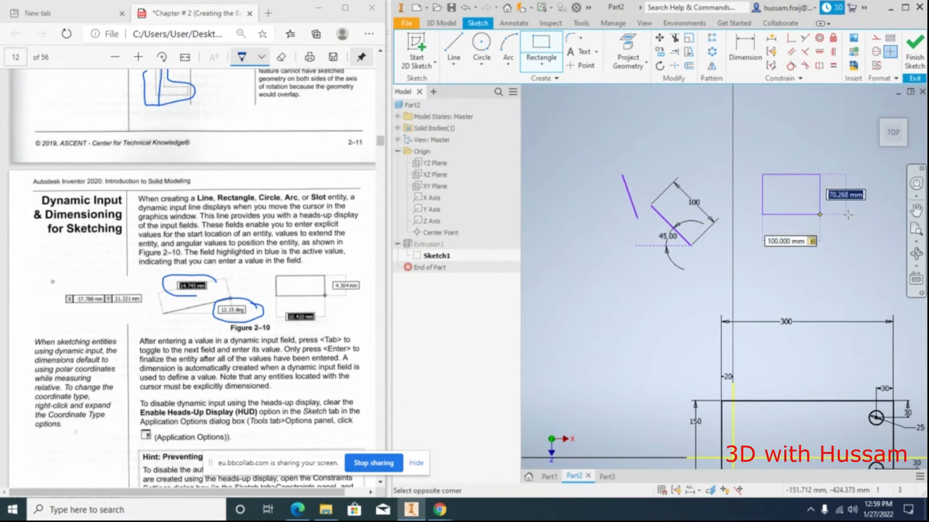
pyautogui.write('70')
pyautogui.press('Return')
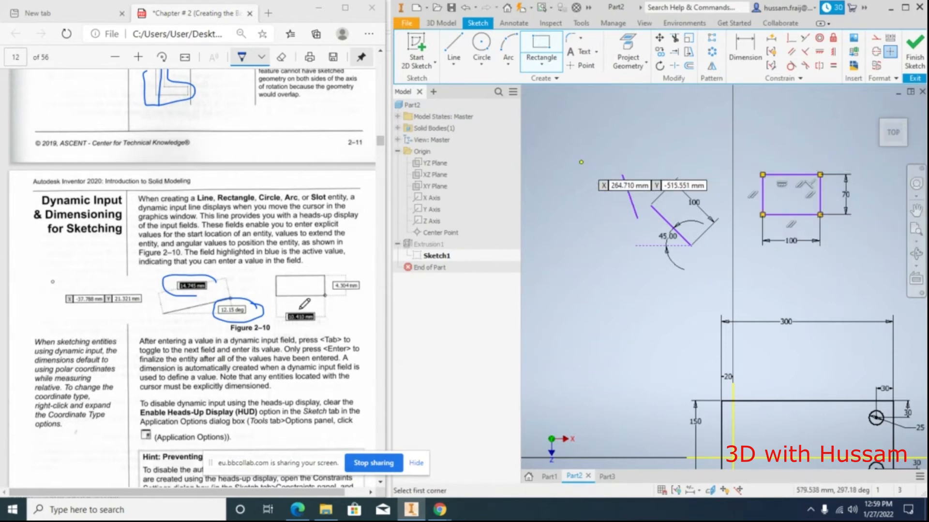
# Circle the rectangle's width and height fields in Figure 2–10 of the PDF and the "press <Tab>" instruction below it
pyautogui.moveTo(352, 298)
pyautogui.mouseDown()
pyautogui.moveTo(373, 283)
pyautogui.moveTo(331, 278)
pyautogui.moveTo(334, 293)
pyautogui.moveTo(348, 296)
pyautogui.moveTo(305, 304)
pyautogui.moveTo(280, 330)
pyautogui.mouseUp()
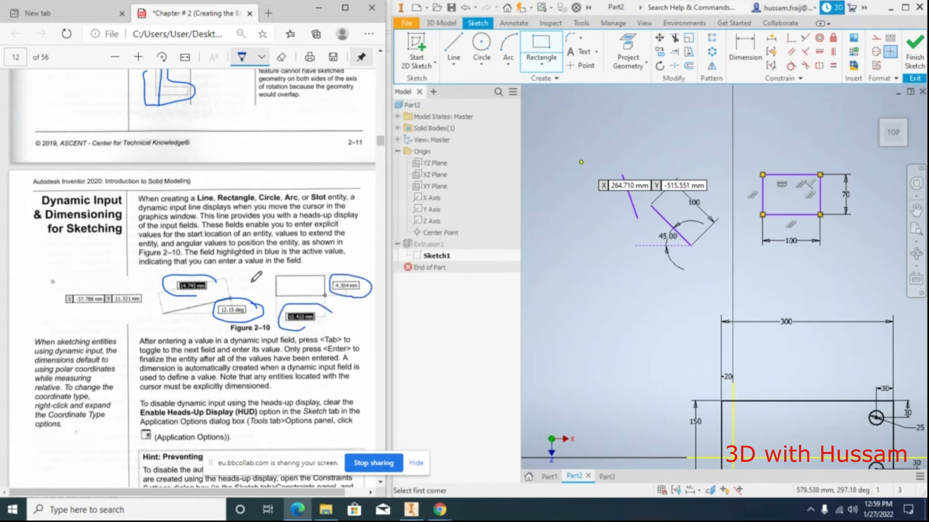
pyautogui.scroll(-2, 255, 277)
pyautogui.scroll(1, 347, 236)
pyautogui.keyDown('ctrl'); pyautogui.scroll(2, 365, 277); pyautogui.keyUp('ctrl')
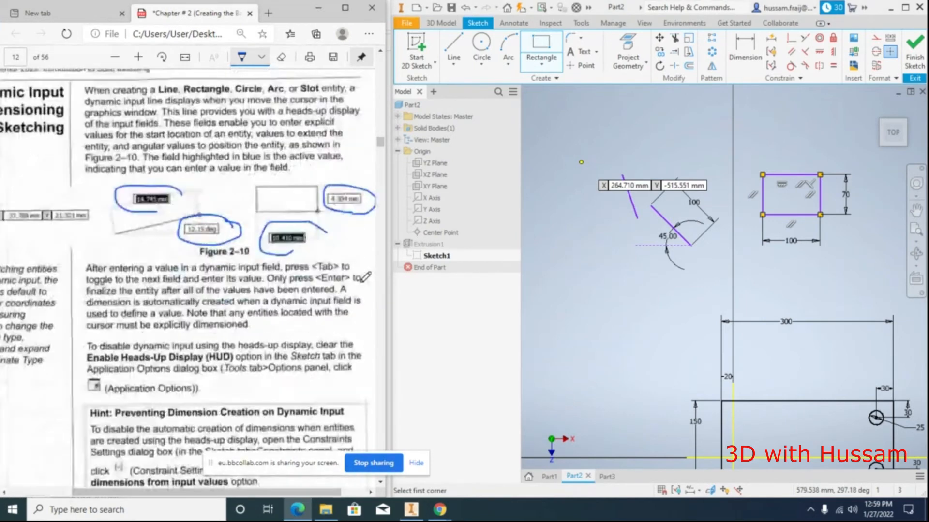
pyautogui.keyDown('ctrl'); pyautogui.scroll(2, 366, 277); pyautogui.keyUp('ctrl')
pyautogui.moveTo(280, 265)
pyautogui.mouseDown()
pyautogui.moveTo(295, 245)
pyautogui.moveTo(350, 253)
pyautogui.moveTo(328, 274)
pyautogui.moveTo(241, 272)
pyautogui.moveTo(260, 252)
pyautogui.moveTo(289, 253)
pyautogui.mouseUp()
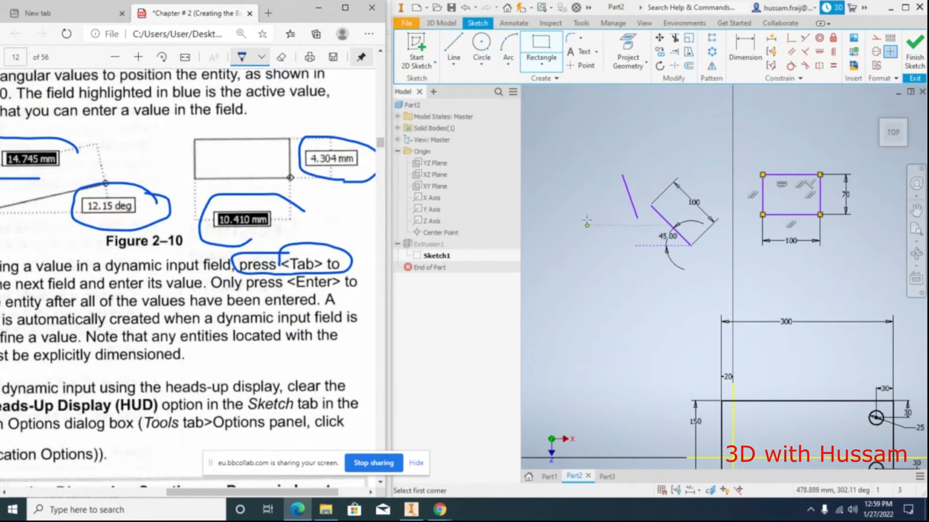
# Start another rectangle above the short line, toggle repeatedly between its width and height input fields, and cancel it
pyautogui.click(571, 118)
pyautogui.click(571, 118)
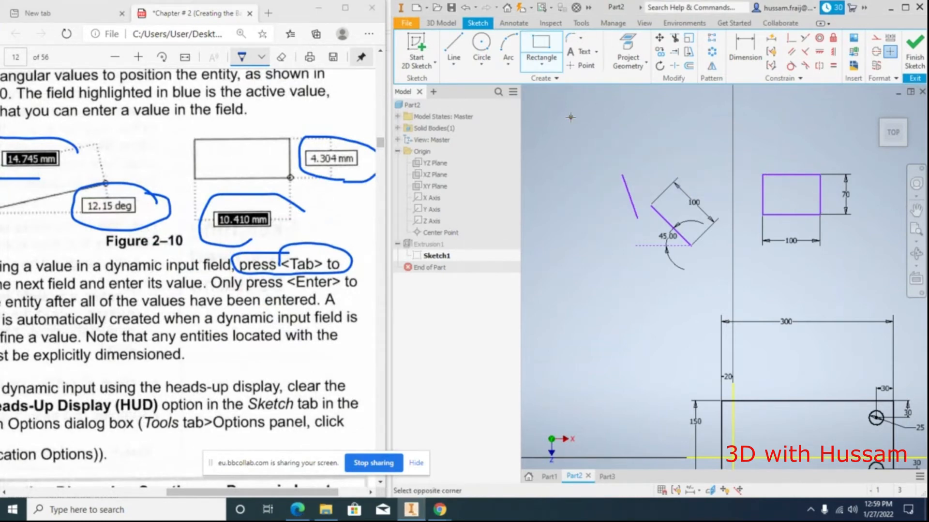
pyautogui.press('Tab')
pyautogui.press('Tab')
pyautogui.press('Tab')
pyautogui.press('Tab')
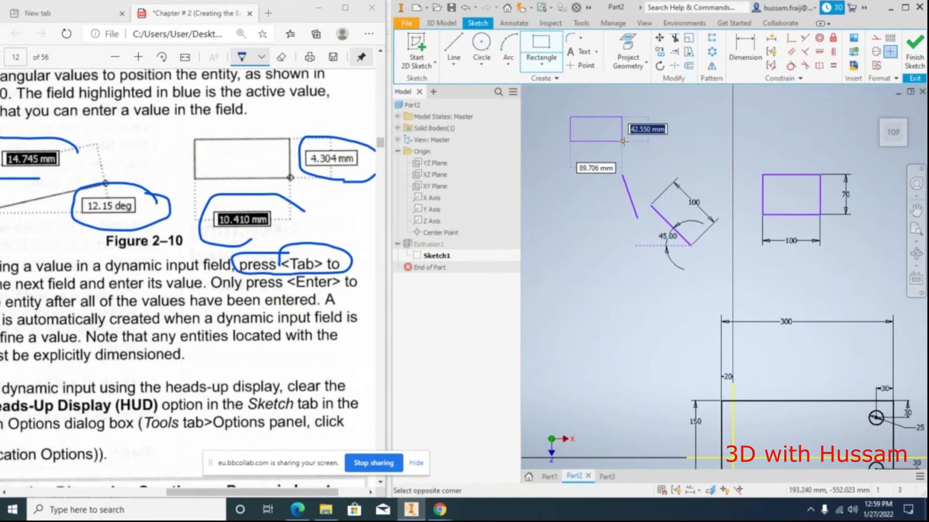
pyautogui.press('Tab')
pyautogui.press('Tab')
pyautogui.press('Tab')
pyautogui.press('Tab')
pyautogui.press('Tab')
pyautogui.press('Tab')
pyautogui.press('Tab')
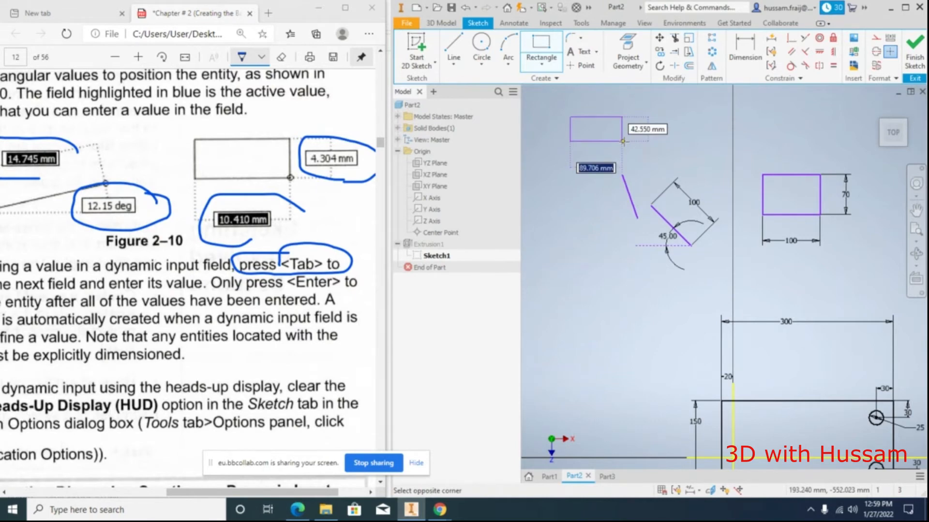
pyautogui.press('Tab')
pyautogui.press('Tab')
pyautogui.press('Tab')
pyautogui.press('Tab')
pyautogui.press('Tab')
pyautogui.press('Tab')
pyautogui.press('Tab')
pyautogui.press('Escape')
# Examine the Sketch application options, including the Constraint Settings and Heads-Up Display Settings, alongside the PDF instructions on disabling dynamic input
pyautogui.keyDown('ctrl'); pyautogui.scroll(-4, 237, 243); pyautogui.keyUp('ctrl')
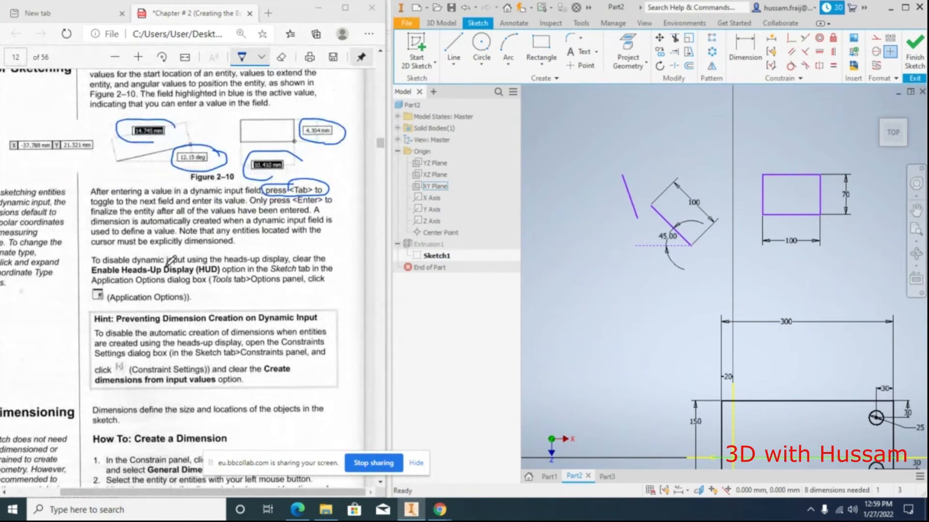
pyautogui.scroll(-2, 170, 260)
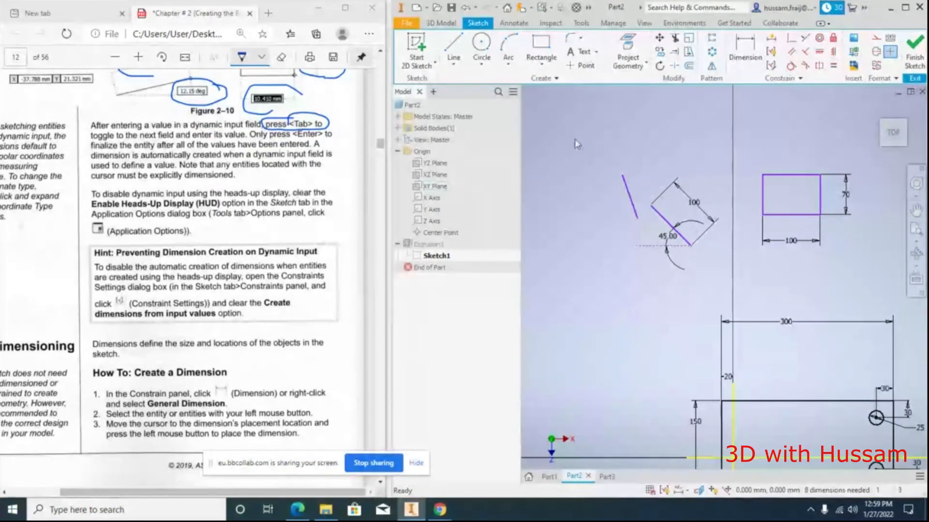
pyautogui.click(580, 22)
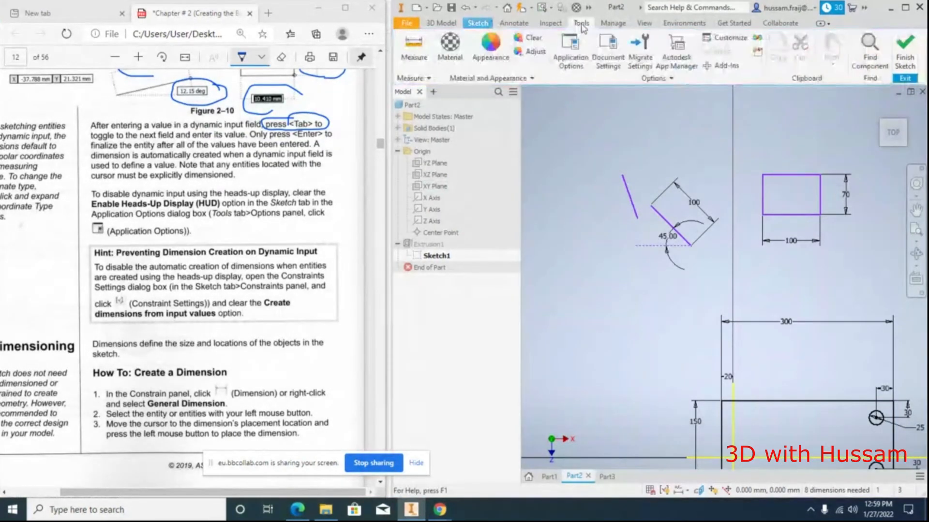
pyautogui.click(571, 57)
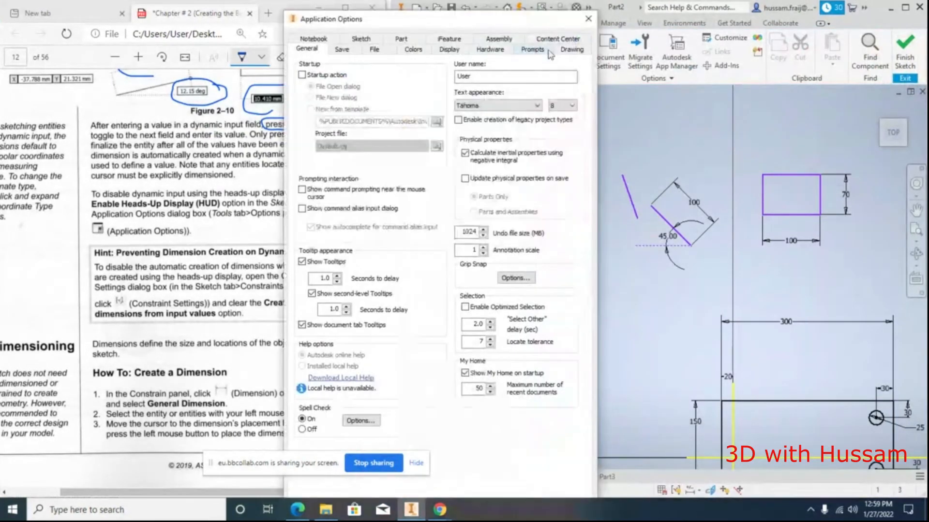
pyautogui.moveTo(531, 27); pyautogui.dragTo(672, 31)
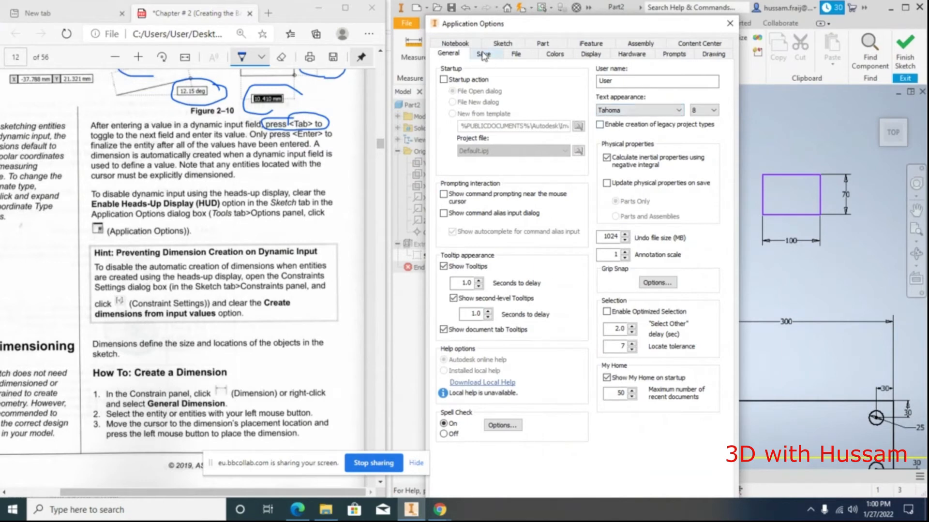
pyautogui.click(498, 46)
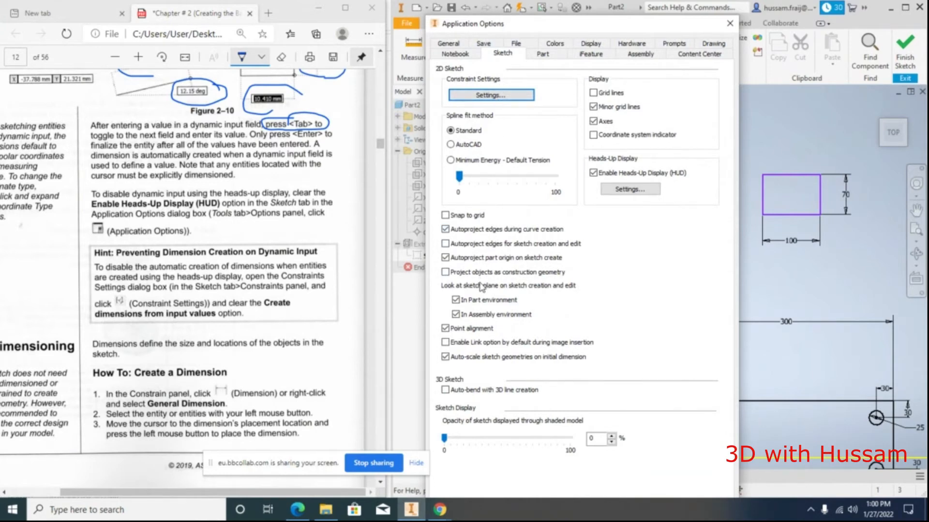
pyautogui.click(506, 95)
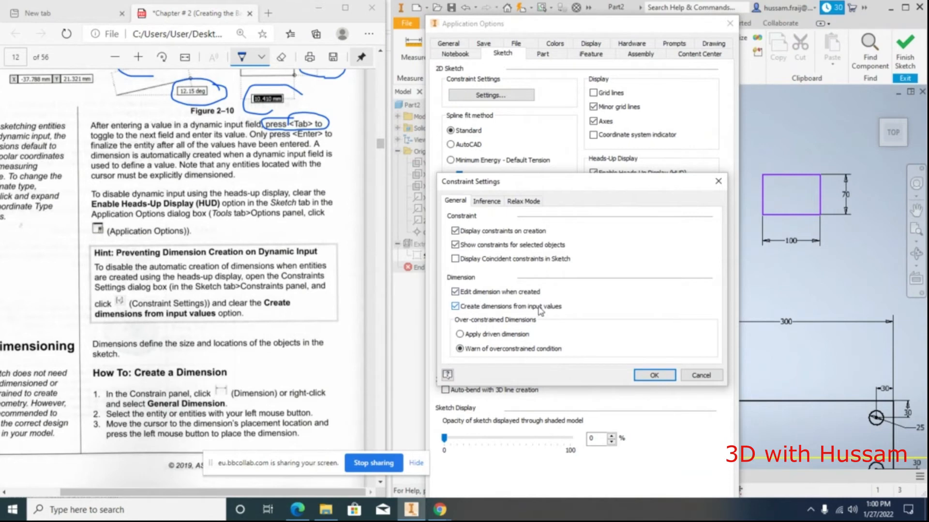
pyautogui.click(717, 183)
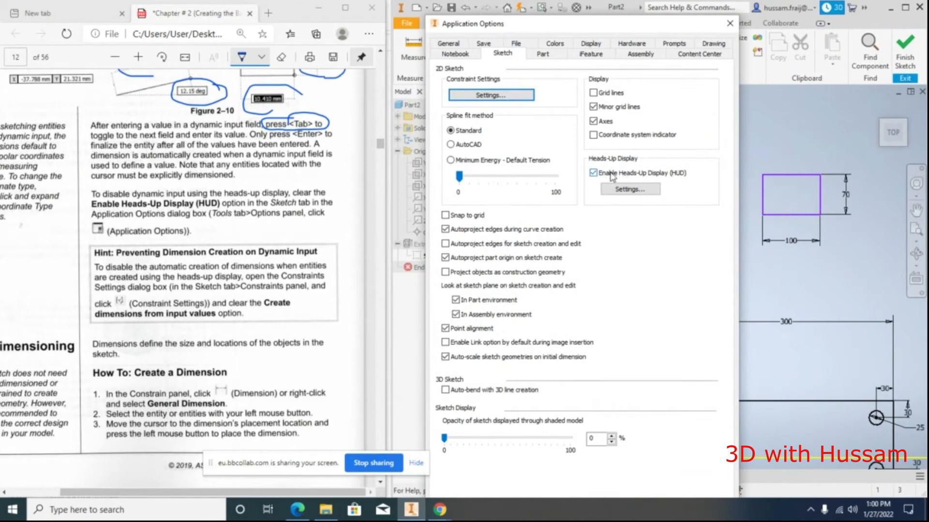
pyautogui.click(625, 190)
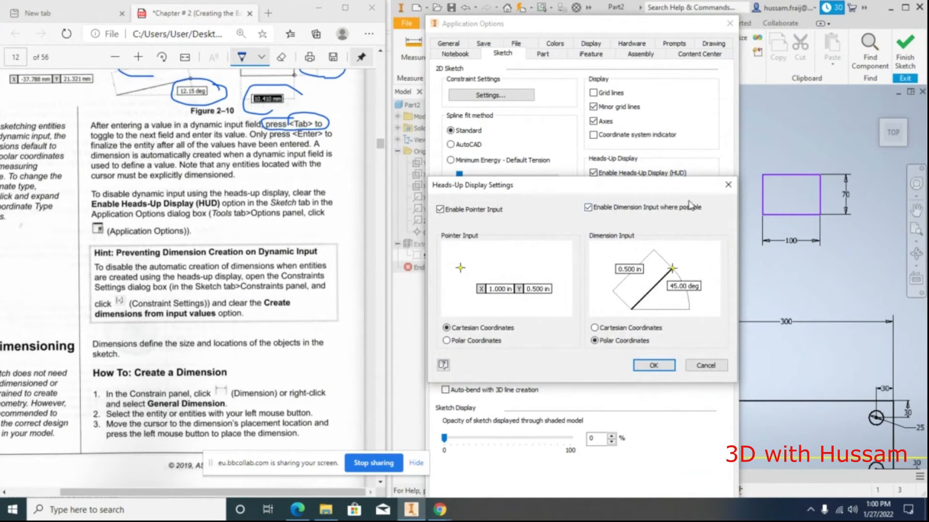
pyautogui.click(727, 184)
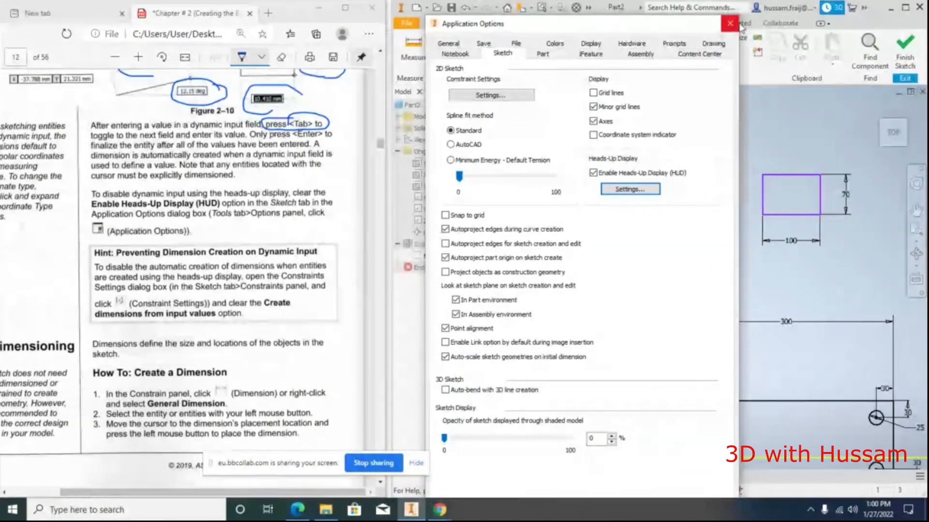
pyautogui.click(730, 23)
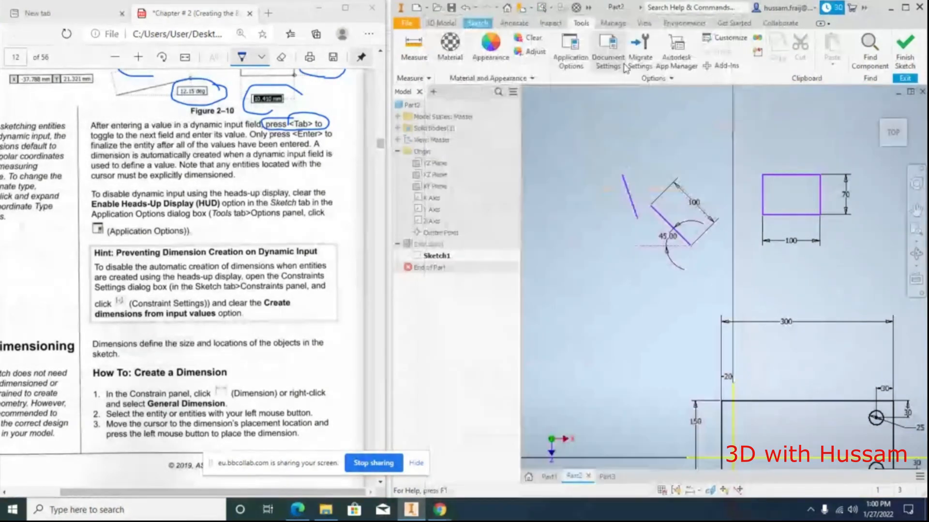
# Turn off Enable Heads-Up Display (HUD) in the Sketch application options
pyautogui.click(570, 61)
pyautogui.click(503, 53)
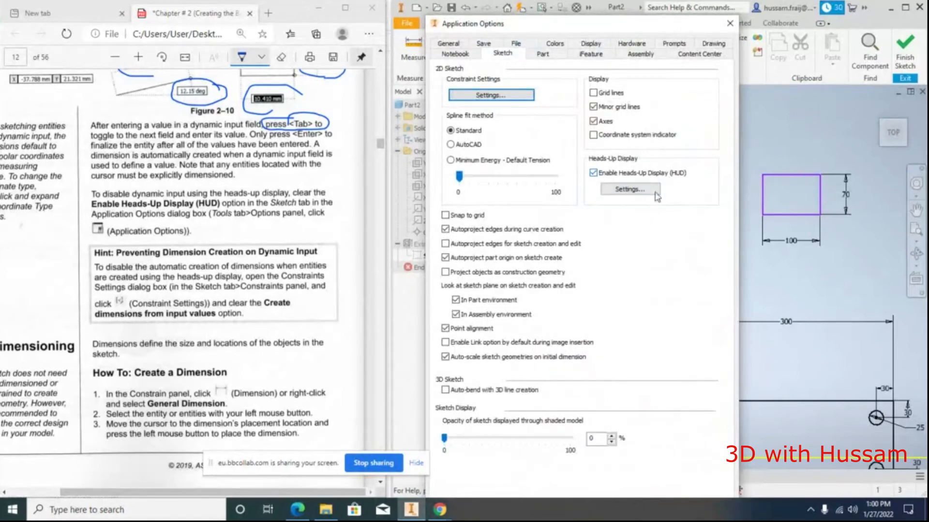
pyautogui.click(593, 173)
pyautogui.moveTo(645, 31)
pyautogui.mouseDown()
pyautogui.moveTo(489, 15)
pyautogui.moveTo(499, 150)
pyautogui.moveTo(475, 58)
pyautogui.mouseUp()
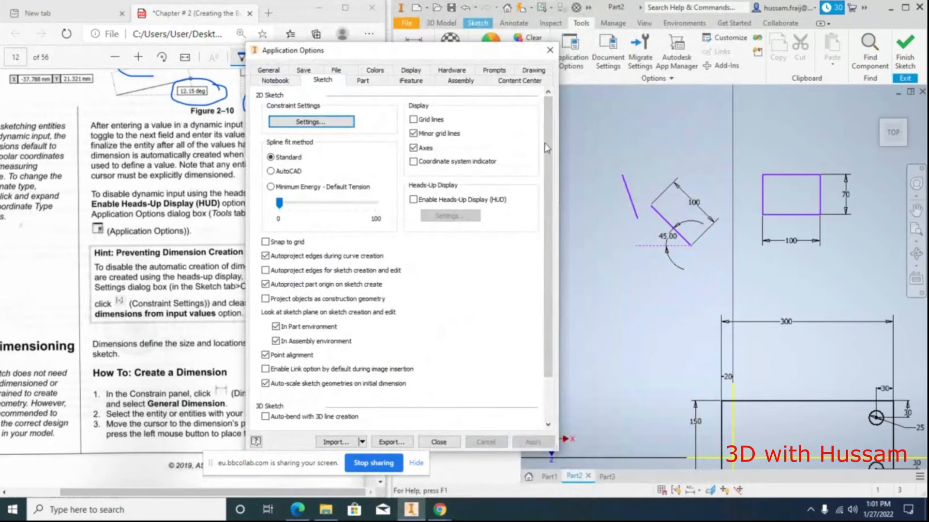
pyautogui.click(439, 442)
# Draw a single slanted line above the short existing line without dynamic input
pyautogui.click(478, 23)
pyautogui.click(453, 49)
pyautogui.click(590, 145)
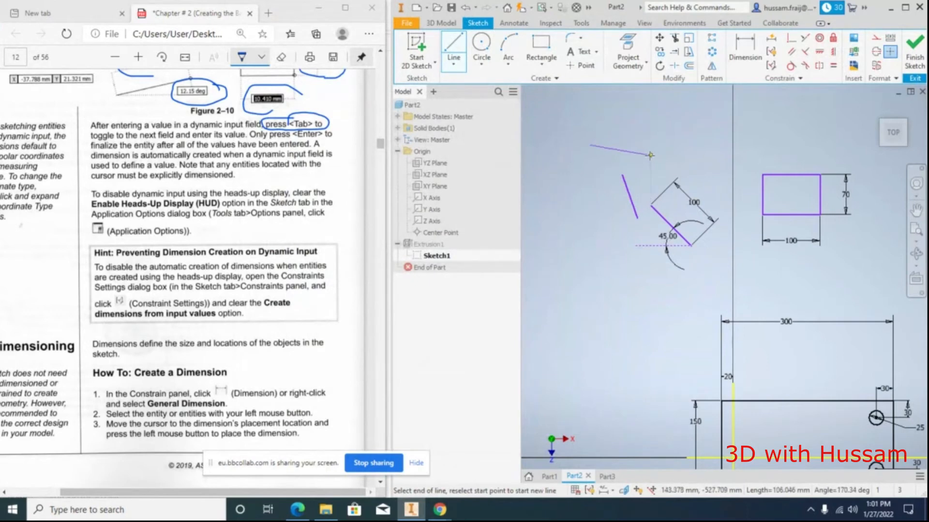
pyautogui.click(645, 110)
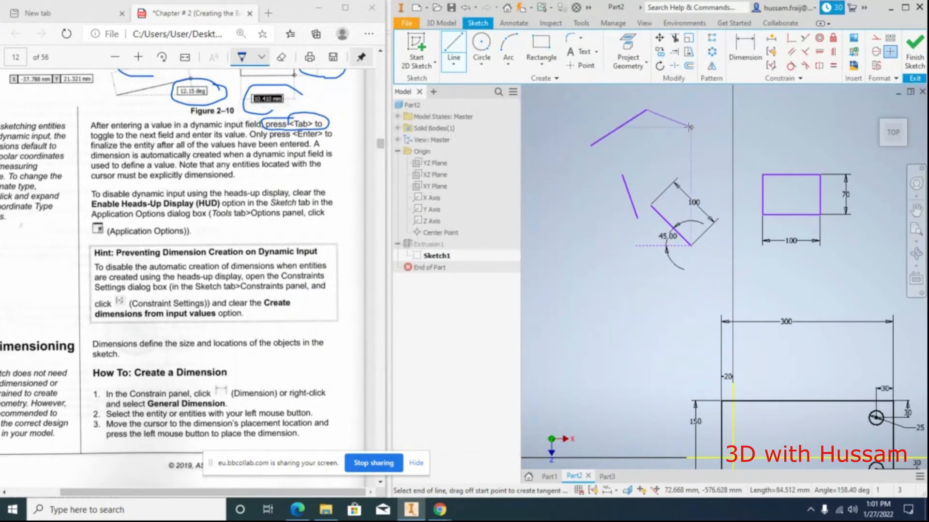
pyautogui.press('Escape')
# Draw an undimensioned rectangle below the dimensioned 45-degree line
pyautogui.click(541, 48)
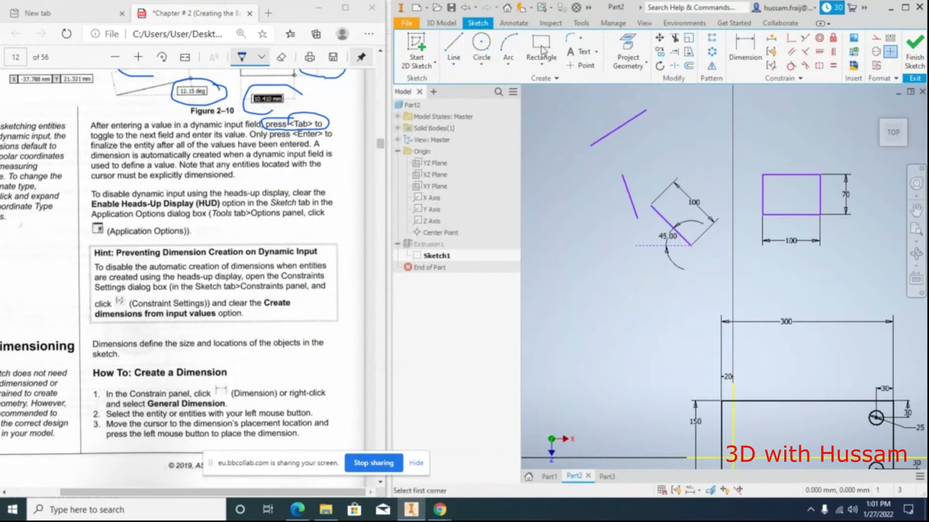
pyautogui.click(602, 308)
pyautogui.click(670, 355)
pyautogui.press('Escape')
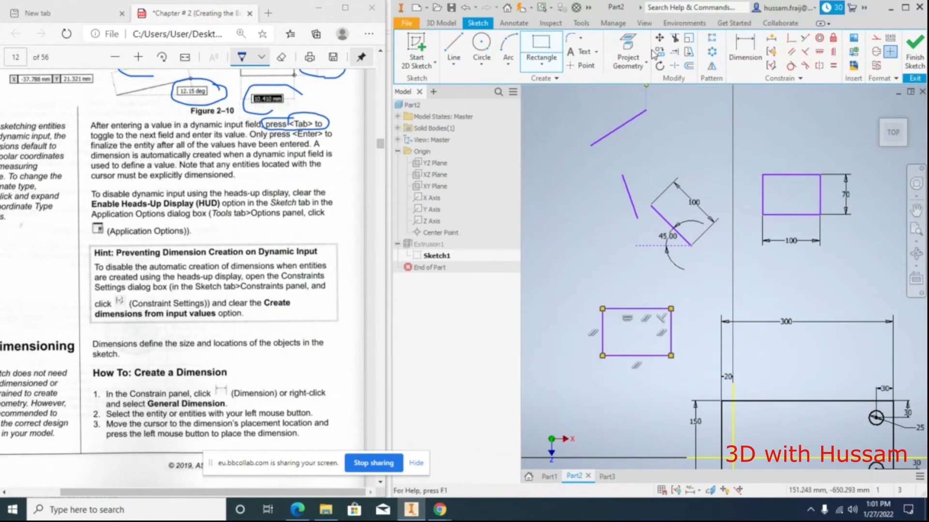
# Turn Enable Heads-Up Display (HUD) back on in the Sketch application options and apply the change
pyautogui.click(580, 22)
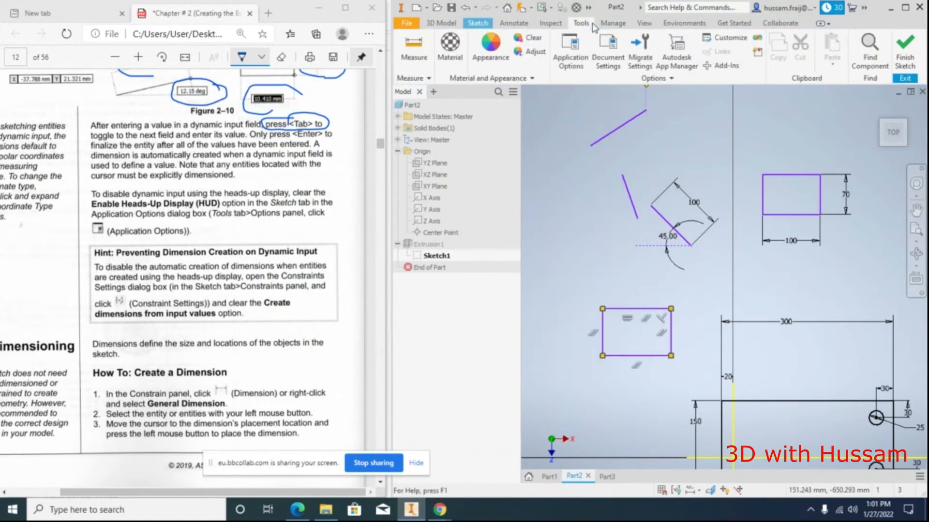
pyautogui.click(572, 68)
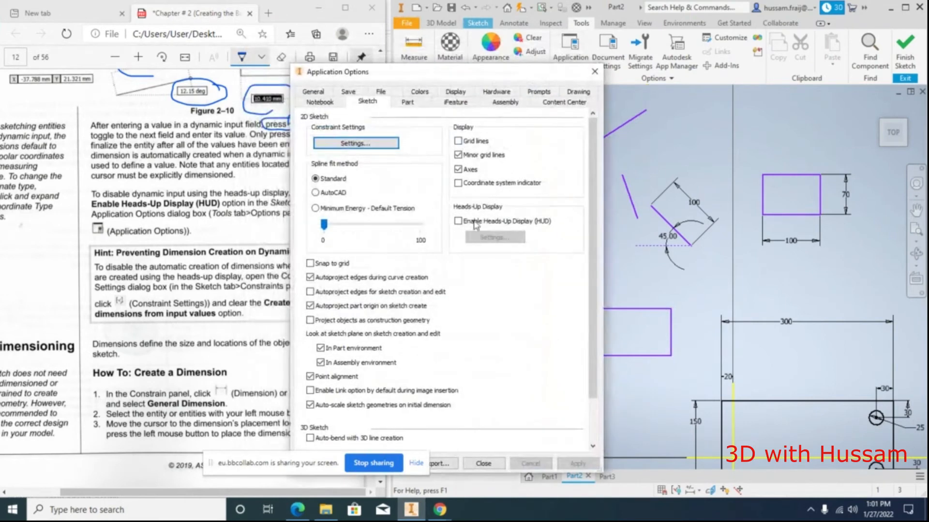
pyautogui.click(459, 222)
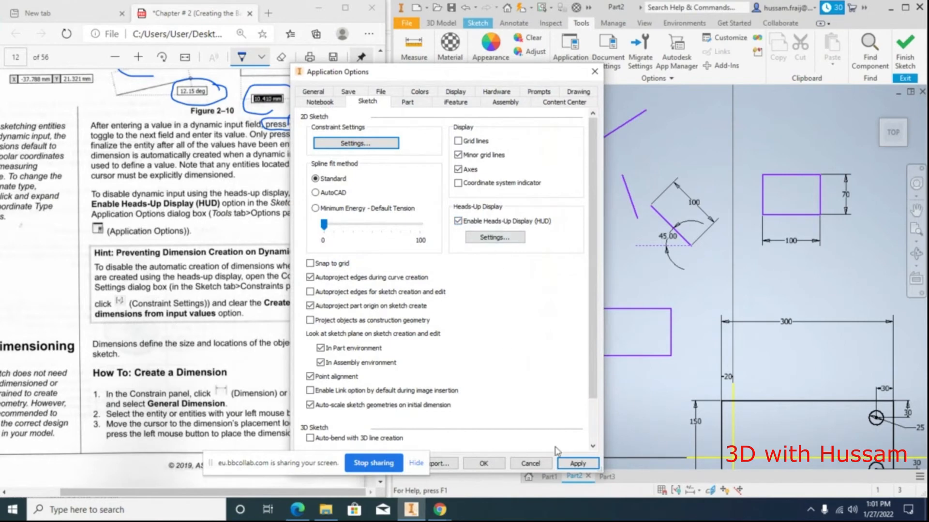
pyautogui.click(577, 463)
pyautogui.click(483, 463)
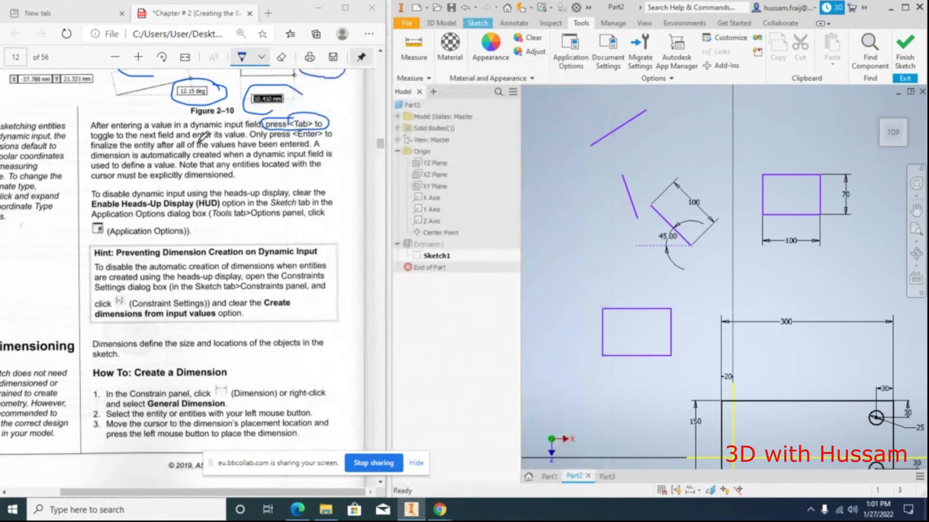
# Go past the Dimensioning section of the PDF to Figure 2–12 on page 13
pyautogui.scroll(-5, 198, 188)
pyautogui.keyDown('ctrl'); pyautogui.scroll(-2, 180, 207); pyautogui.keyUp('ctrl')
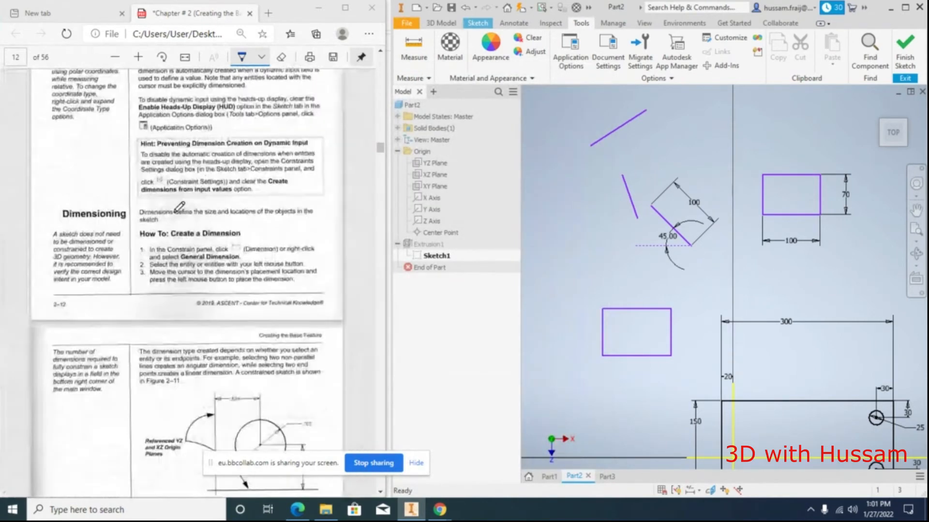
pyautogui.scroll(-6, 180, 207)
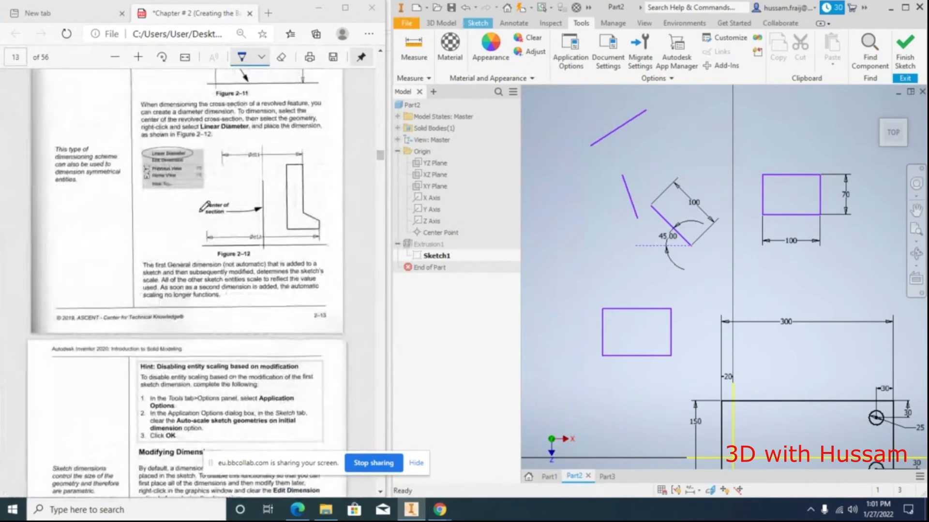
# Review Figures 2–11 and 2–12 on linear diameter dimensioning and the following pages up to the Auto Dimension section of the PDF
pyautogui.scroll(2, 242, 204)
pyautogui.keyDown('ctrl'); pyautogui.scroll(2, 240, 203); pyautogui.keyUp('ctrl')
pyautogui.scroll(3, 242, 193)
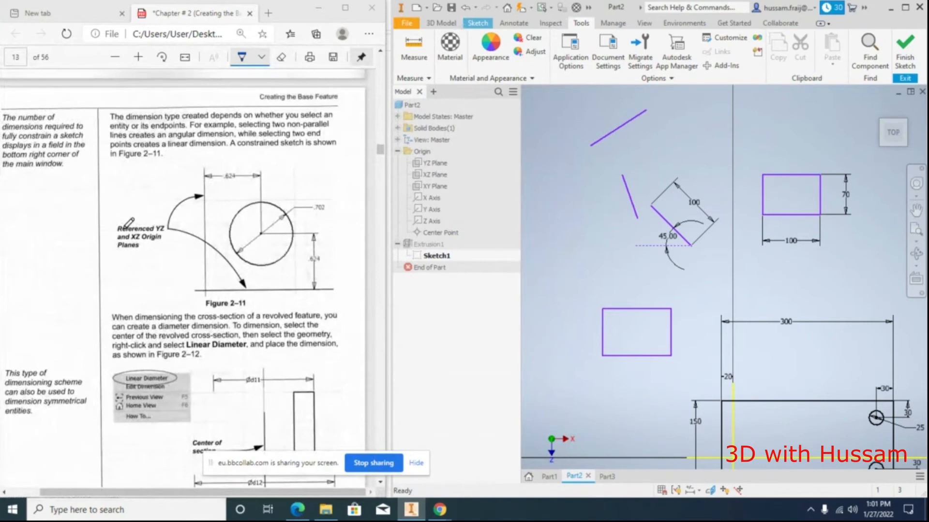
pyautogui.scroll(-5, 129, 222)
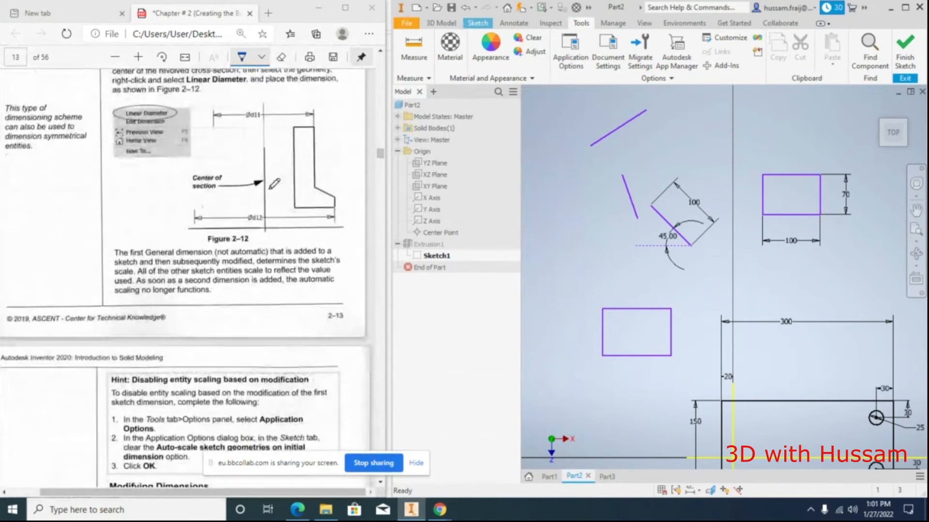
pyautogui.scroll(-10, 274, 184)
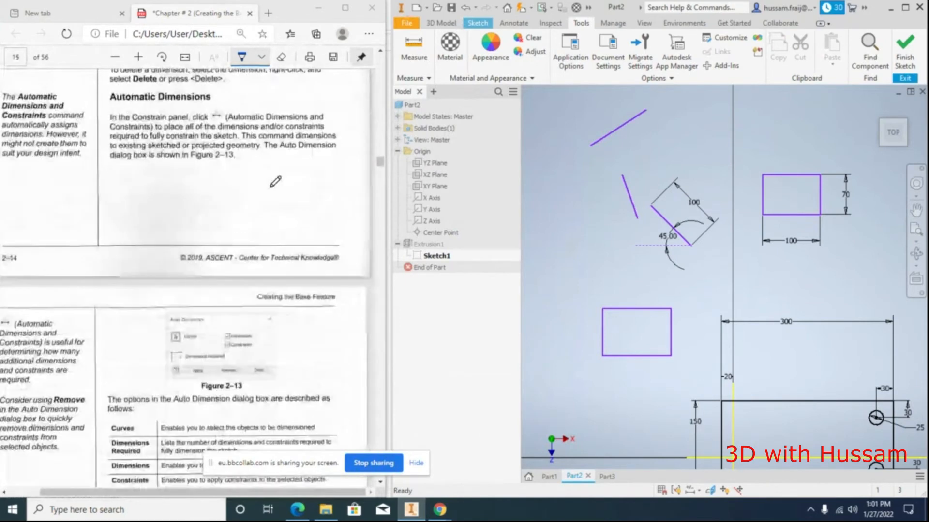
pyautogui.scroll(-10, 275, 182)
pyautogui.scroll(12, 275, 182)
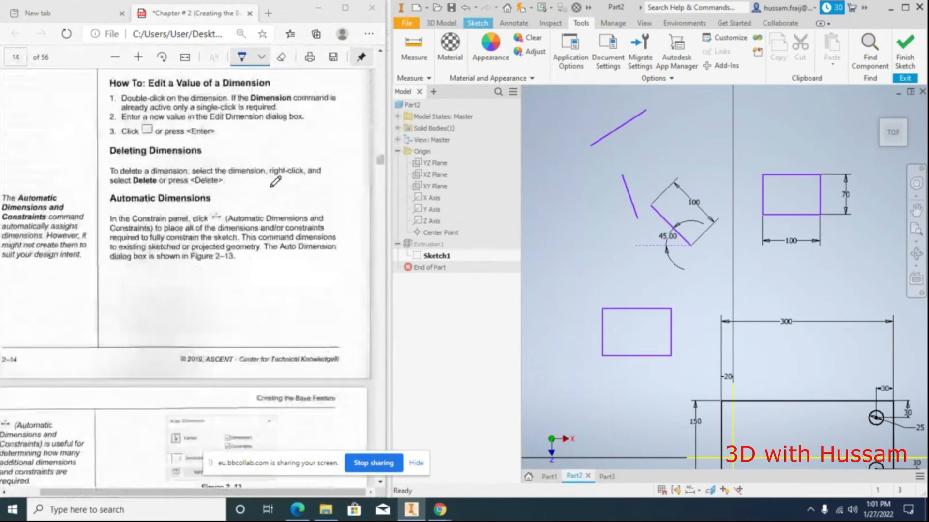
pyautogui.scroll(3, 275, 181)
pyautogui.scroll(7, 275, 181)
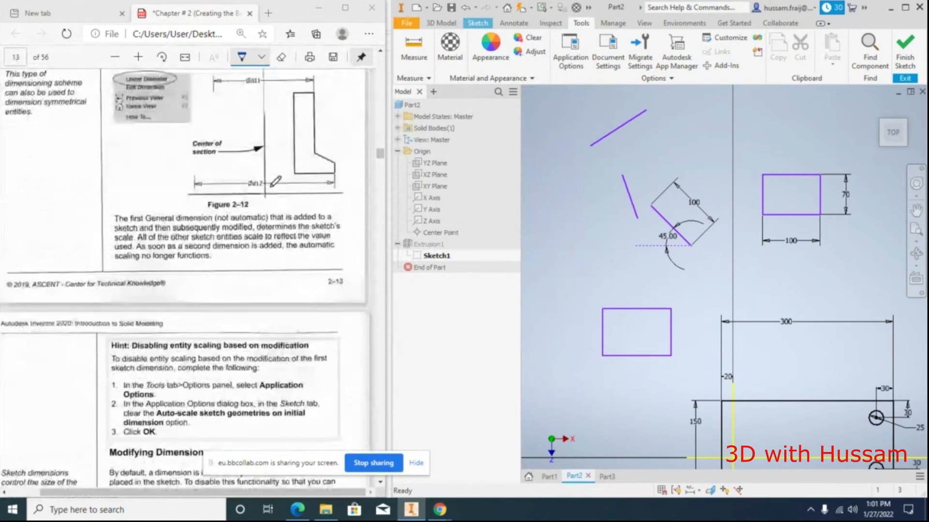
pyautogui.scroll(4, 274, 135)
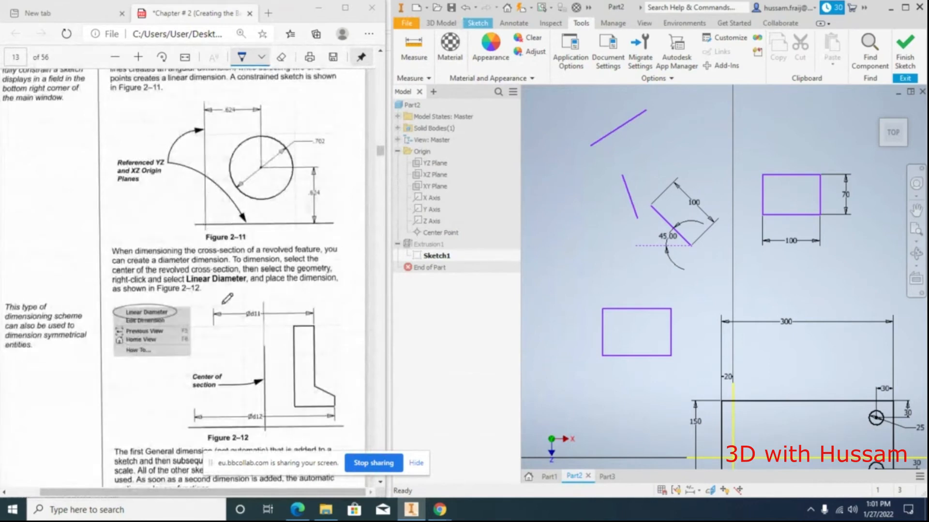
pyautogui.scroll(-1, 173, 302)
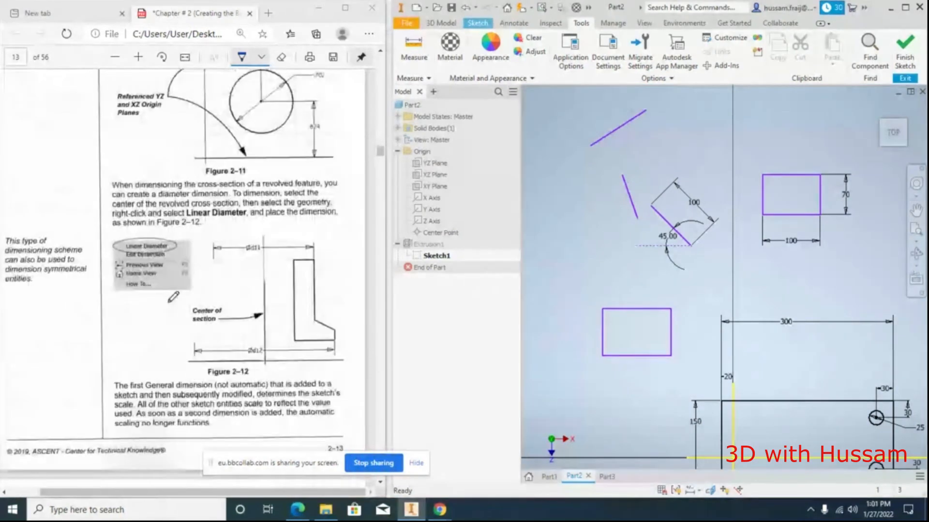
# Create a new part and start a 2D sketch on its XY plane
pyautogui.scroll(4, 661, 237)
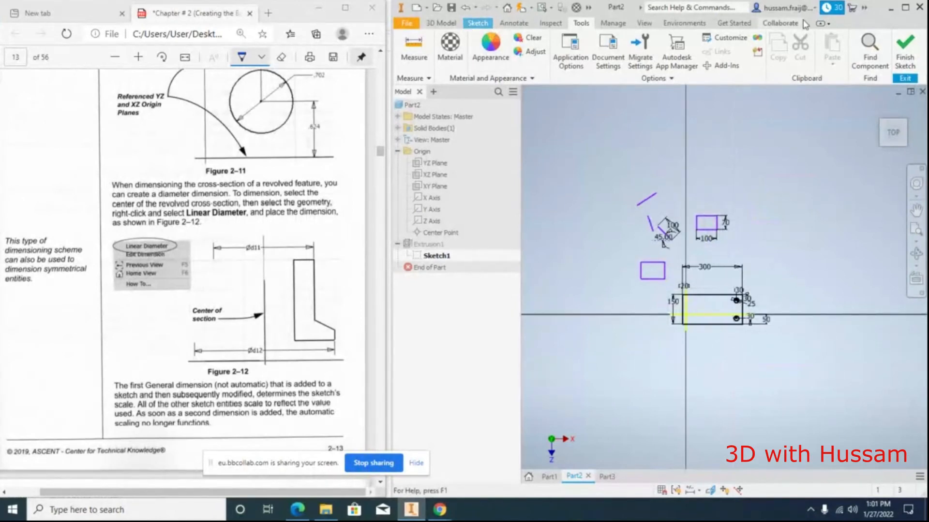
pyautogui.click(406, 23)
pyautogui.click(432, 69)
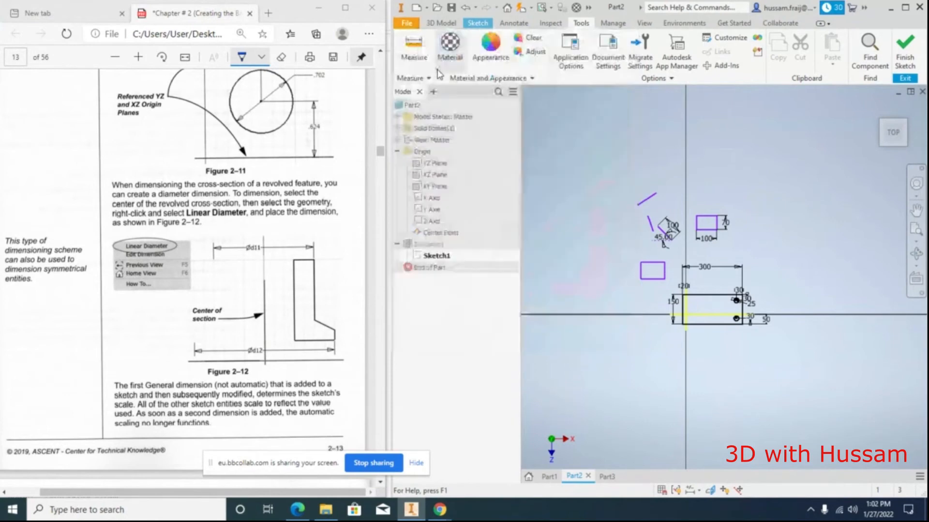
pyautogui.click(776, 436)
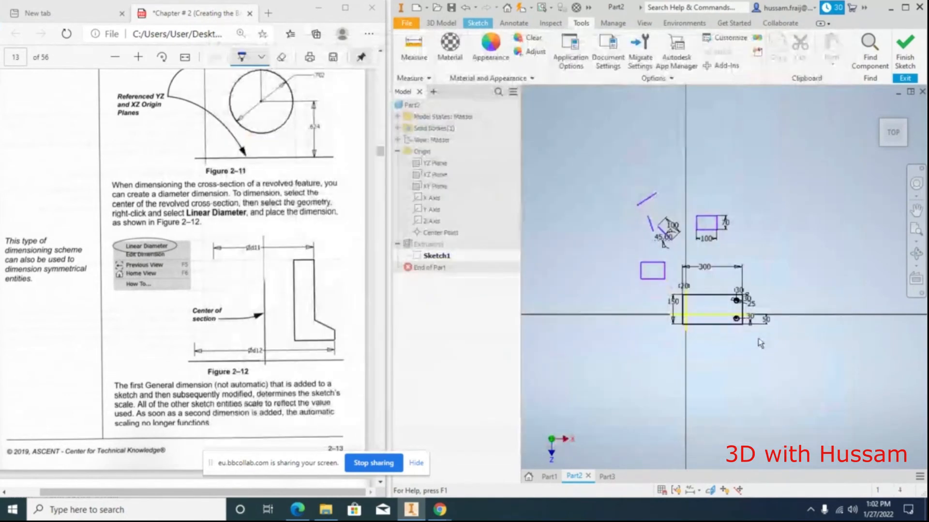
pyautogui.click(434, 63)
pyautogui.click(438, 101)
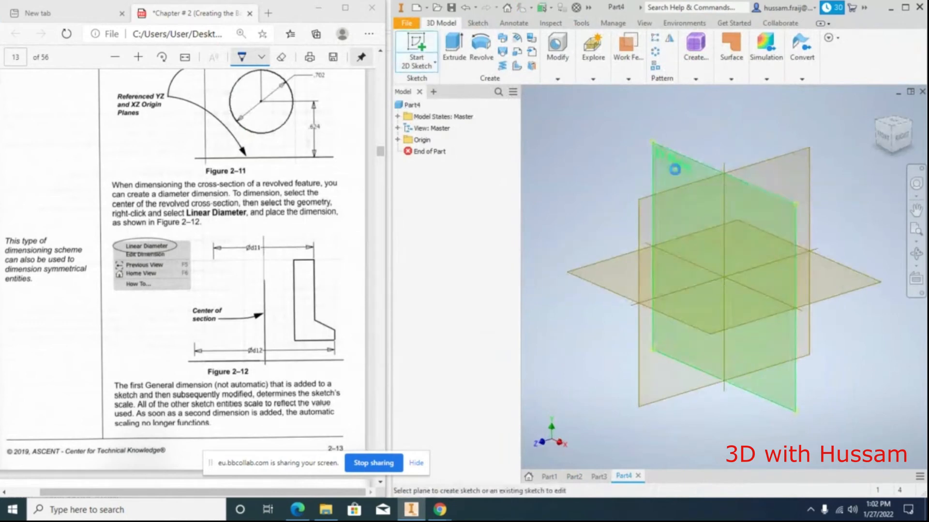
pyautogui.click(677, 175)
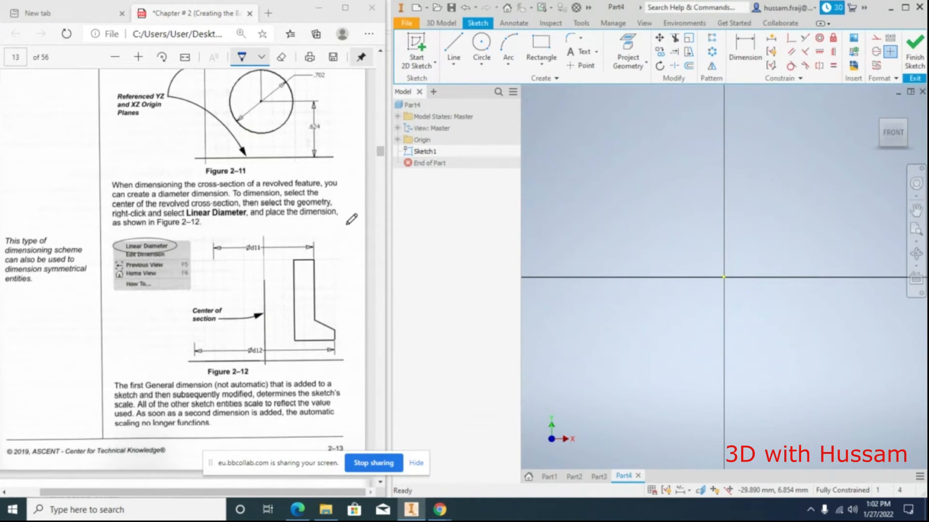
# Draw a tall, narrow rectangle to the right of the vertical axis and circle Figure 2–12 in the PDF
pyautogui.click(541, 43)
pyautogui.click(746, 200)
pyautogui.click(780, 294)
pyautogui.moveTo(336, 376)
pyautogui.mouseDown()
pyautogui.moveTo(364, 257)
pyautogui.moveTo(238, 206)
pyautogui.moveTo(151, 303)
pyautogui.moveTo(330, 396)
pyautogui.moveTo(342, 375)
pyautogui.mouseUp()
pyautogui.scroll(-3, 801, 256)
# Draw a vertical line through the origin, extending past both ends of the nearby horizontal axis crossing, as the section's center
pyautogui.click(454, 47)
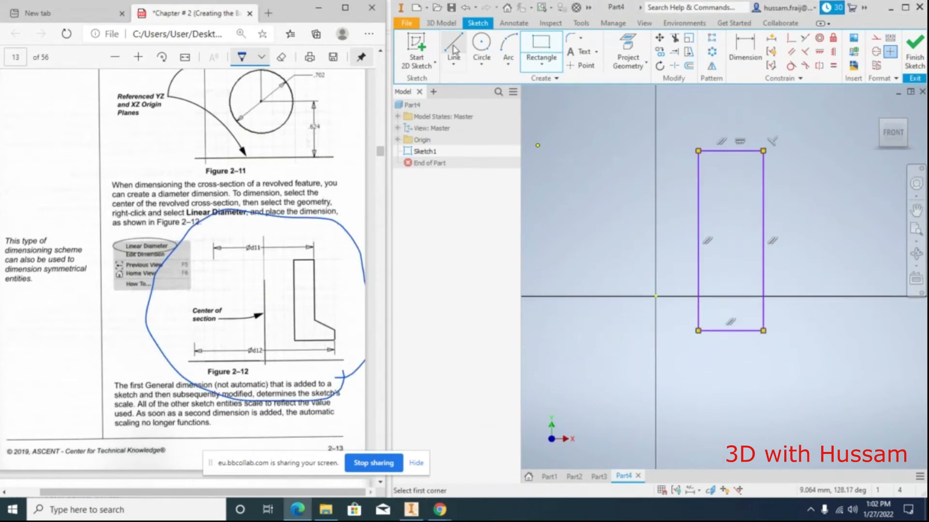
pyautogui.click(655, 110)
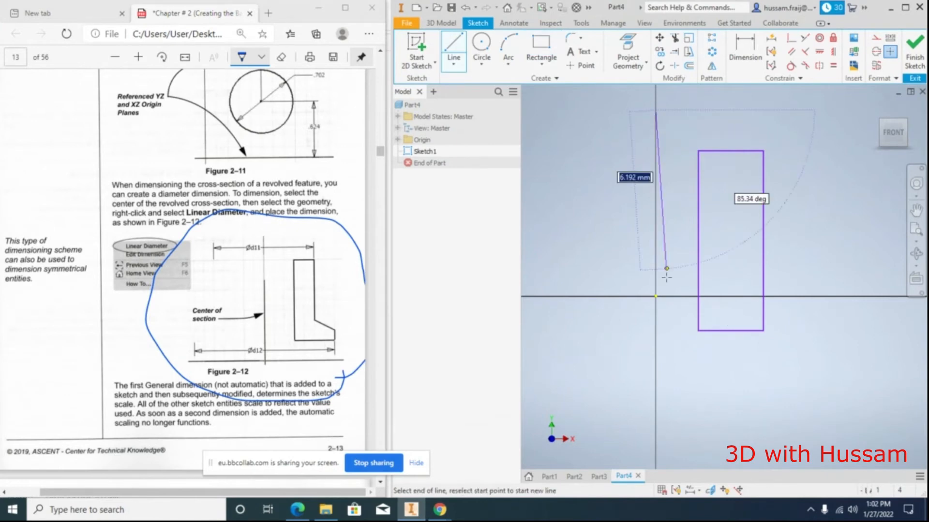
pyautogui.click(656, 348)
pyautogui.press('Escape')
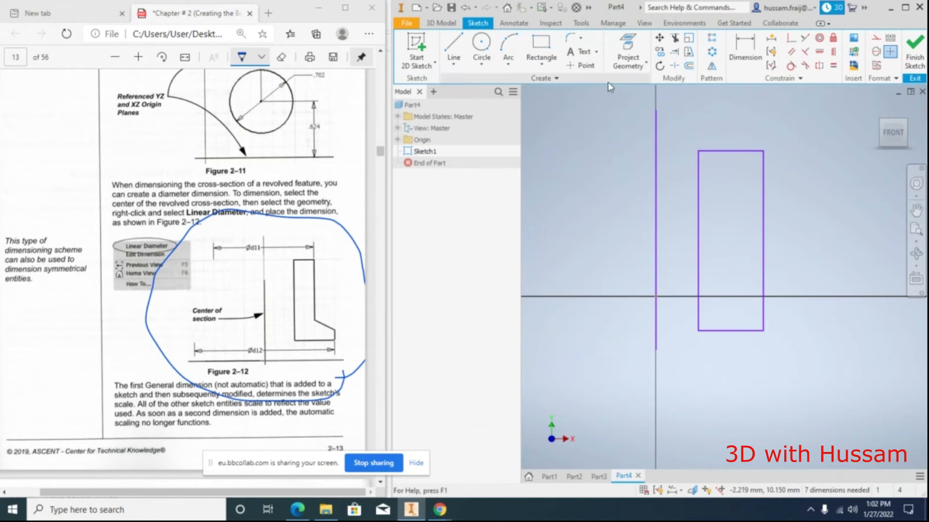
# Draw a foot under the rectangle with a sloped line, a short vertical, a bottom edge about 5.3 mm long and a closing vertical
pyautogui.click(447, 49)
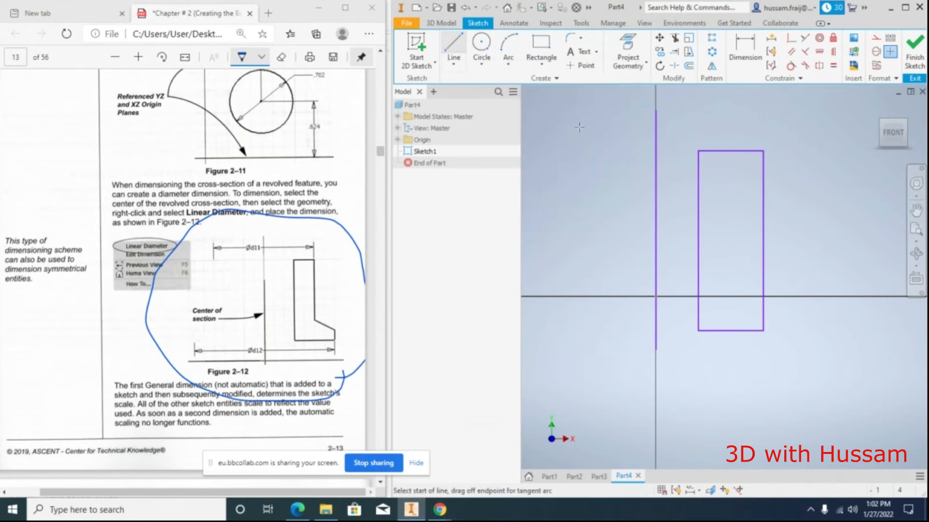
pyautogui.click(763, 332)
pyautogui.click(811, 359)
pyautogui.click(811, 385)
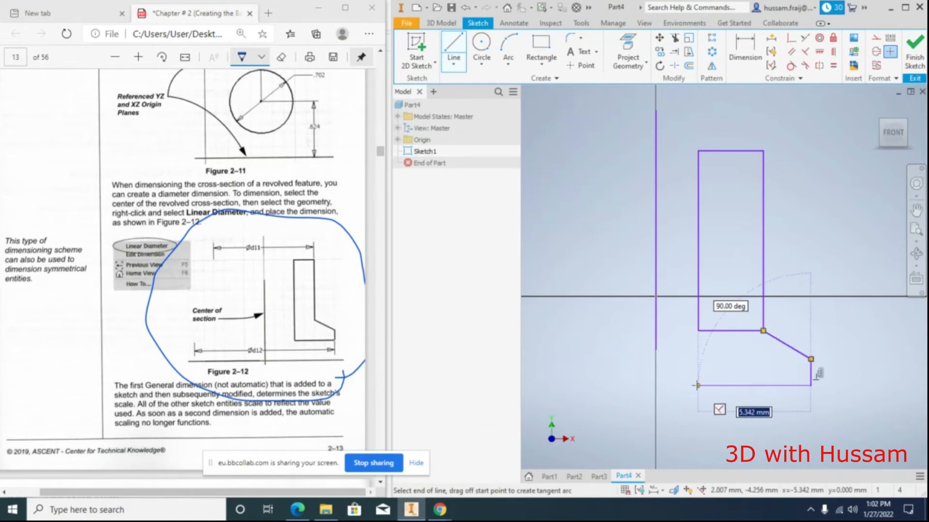
pyautogui.click(698, 385)
pyautogui.click(698, 330)
pyautogui.rightClick(808, 251)
pyautogui.click(852, 252)
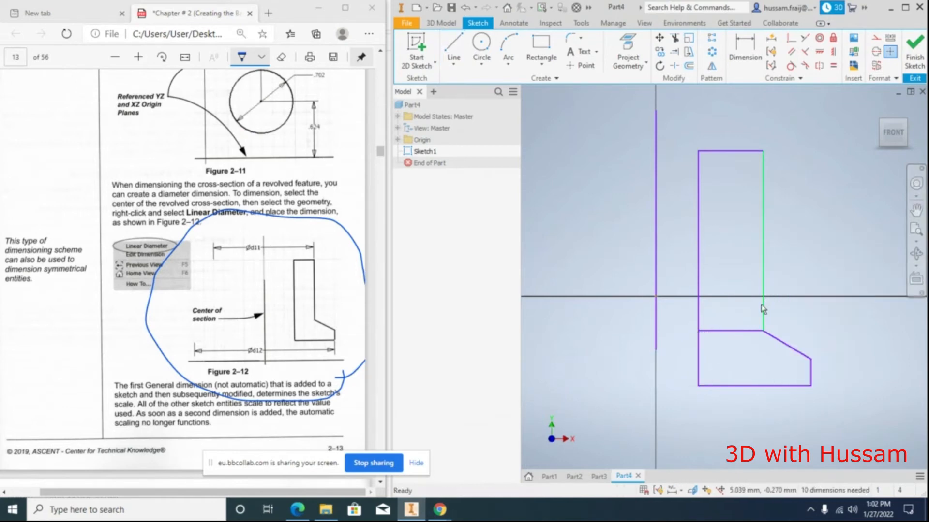
# Trim the horizontal line between the rectangle and the foot to leave one closed profile
pyautogui.click(674, 37)
pyautogui.click(729, 331)
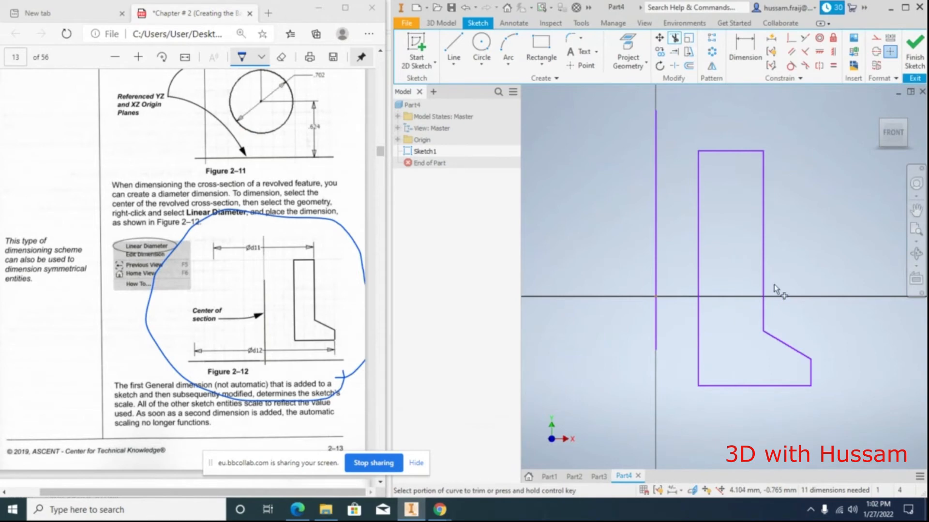
pyautogui.press('Escape')
# Reshape the profile freehand by moving its vertical edges so it has a narrower upright and a longer foot like Figure 2–12
pyautogui.moveTo(763, 268); pyautogui.dragTo(749, 269)
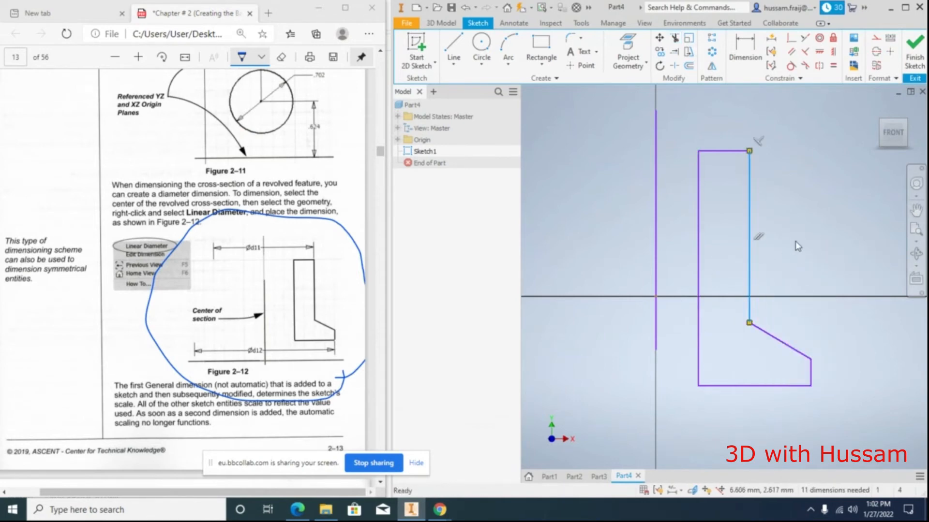
pyautogui.moveTo(699, 248); pyautogui.dragTo(710, 248)
pyautogui.moveTo(812, 373); pyautogui.dragTo(829, 373)
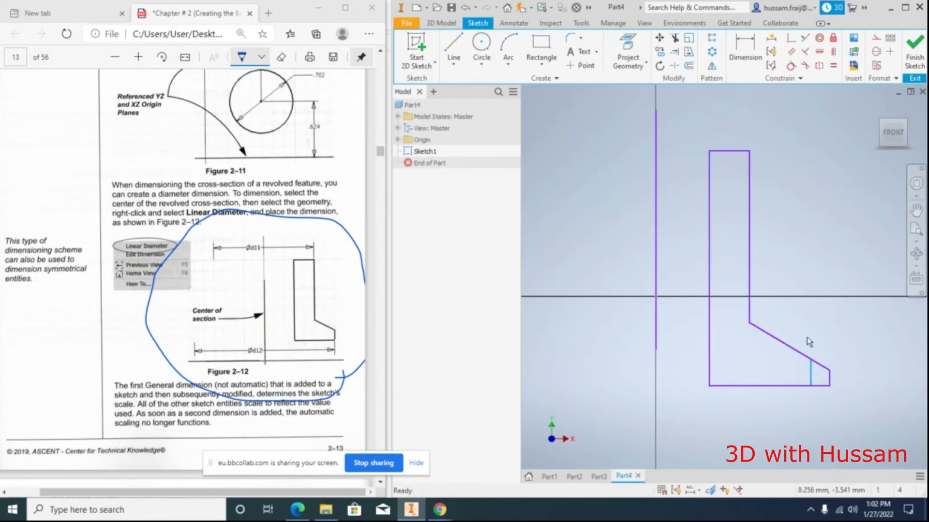
pyautogui.moveTo(752, 295); pyautogui.dragTo(780, 288)
pyautogui.moveTo(745, 151); pyautogui.dragTo(748, 187)
pyautogui.moveTo(778, 248); pyautogui.dragTo(768, 249)
pyautogui.scroll(-3, 706, 230)
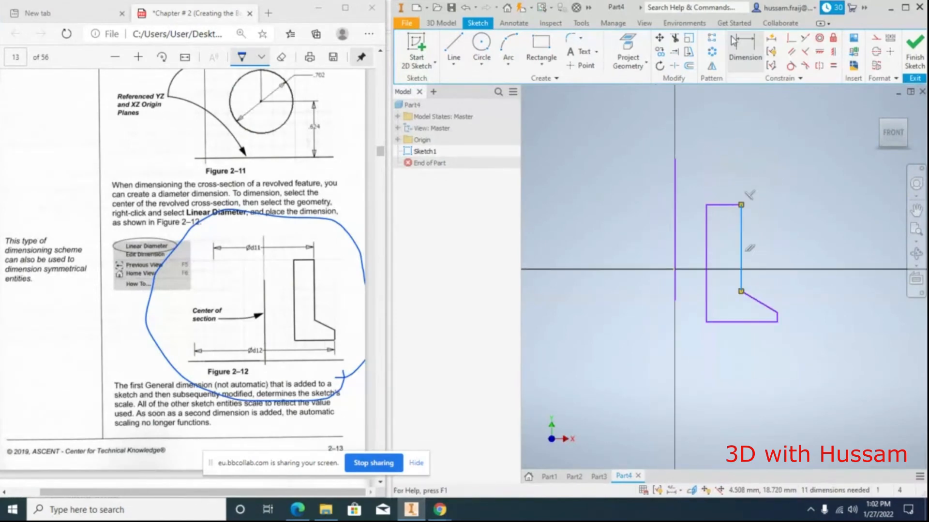
# Add a linear dimension between the upright's outer edge and the vertical center line, placed above the profile
pyautogui.click(746, 47)
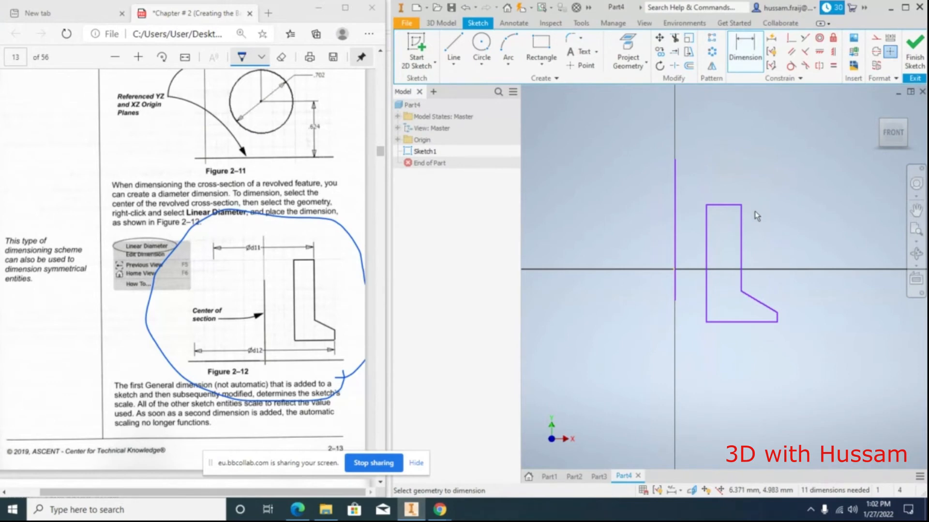
pyautogui.click(742, 220)
pyautogui.click(675, 187)
pyautogui.click(706, 147)
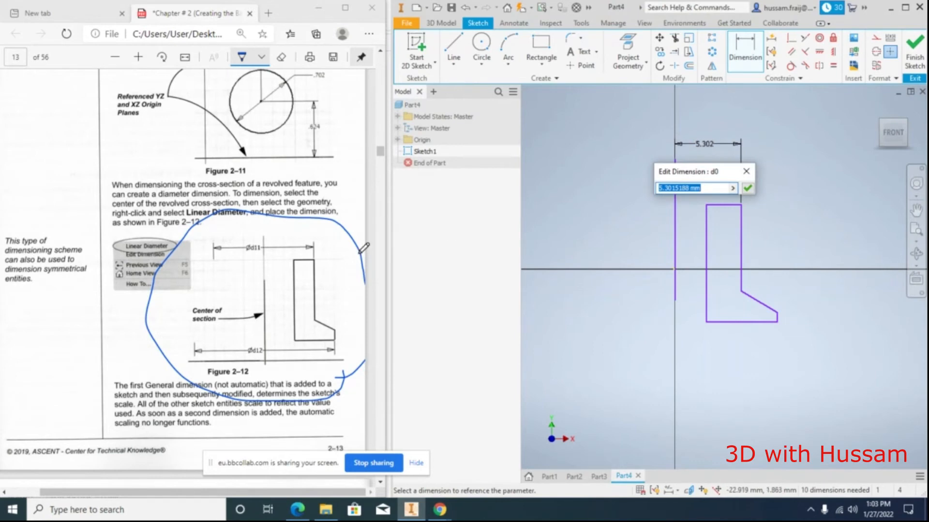
# Circle Ød11 in Figure 2–12, draw a diameter symbol in the PDF margin, and accept the linear dimension's default value
pyautogui.moveTo(256, 255)
pyautogui.mouseDown()
pyautogui.moveTo(239, 251)
pyautogui.moveTo(253, 236)
pyautogui.moveTo(276, 241)
pyautogui.moveTo(259, 252)
pyautogui.mouseUp()
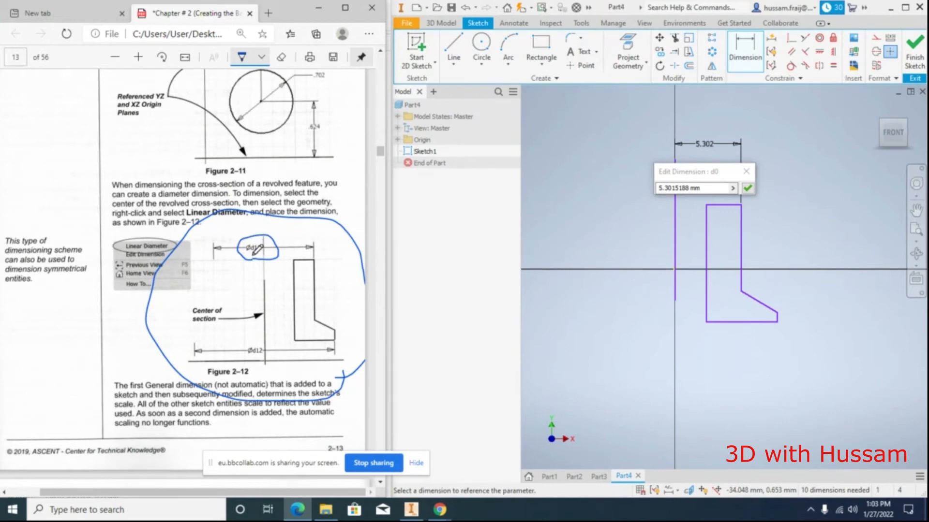
pyautogui.moveTo(45, 362)
pyautogui.mouseDown()
pyautogui.moveTo(40, 345)
pyautogui.moveTo(76, 344)
pyautogui.moveTo(62, 333)
pyautogui.moveTo(49, 371)
pyautogui.mouseUp()
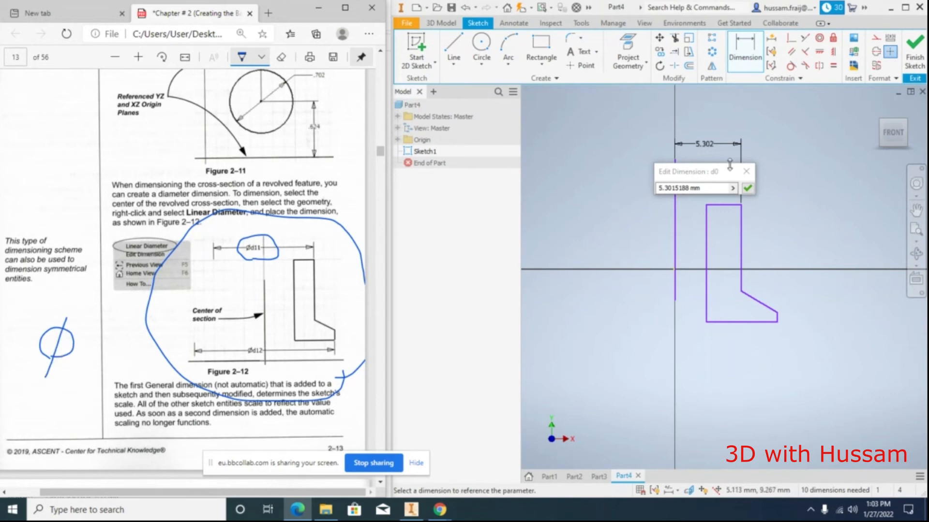
pyautogui.click(747, 189)
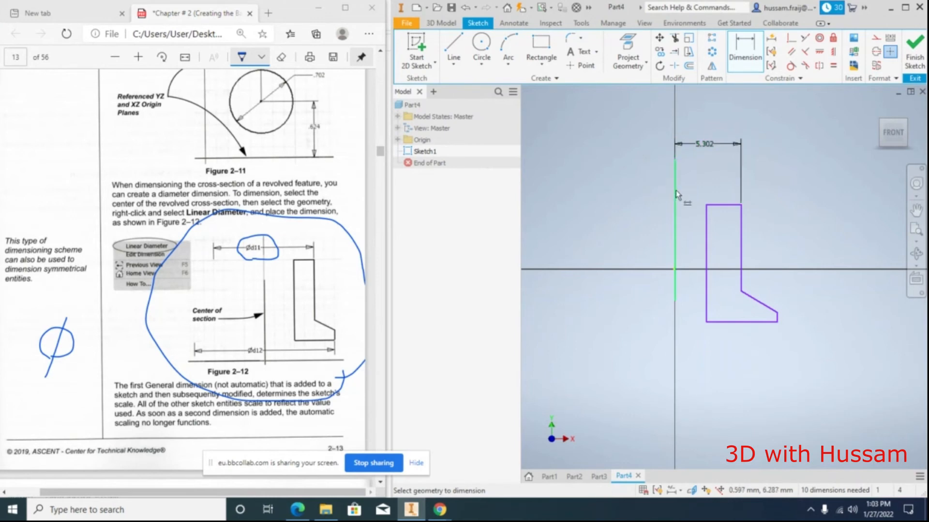
# Leave the Dimension command and delete the linear dimension above the profile
pyautogui.press('Escape')
pyautogui.click(710, 144)
pyautogui.press('Delete')
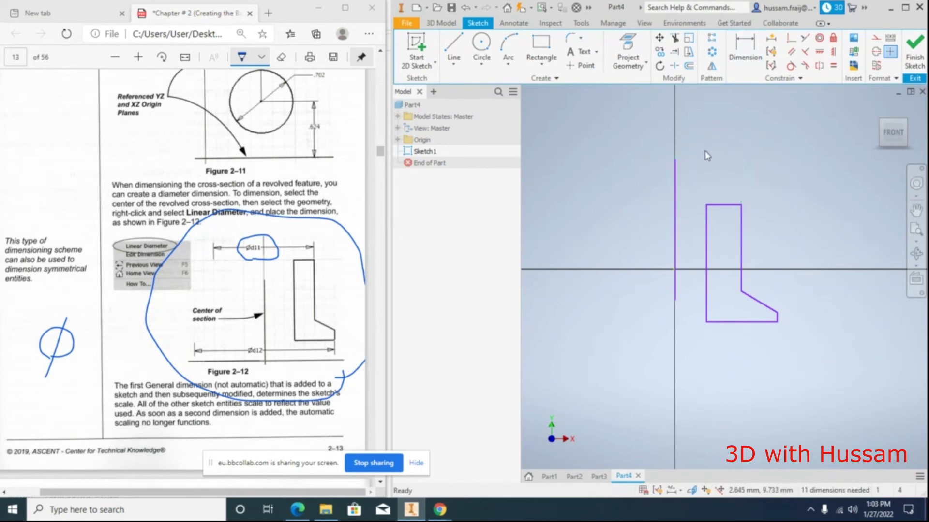
# Convert the vertical line to a centerline and add a diameter dimension from it to the upright's outer edge, without entering a value
pyautogui.click(676, 181)
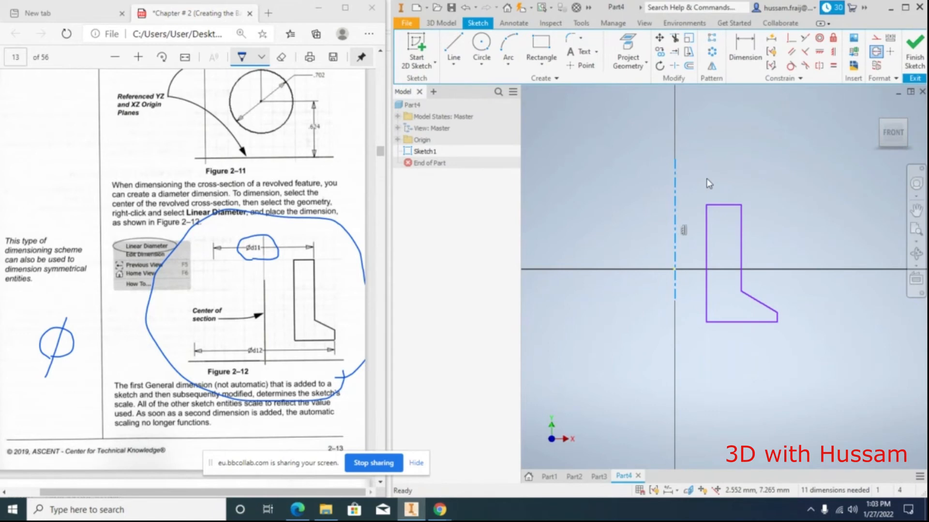
pyautogui.click(745, 51)
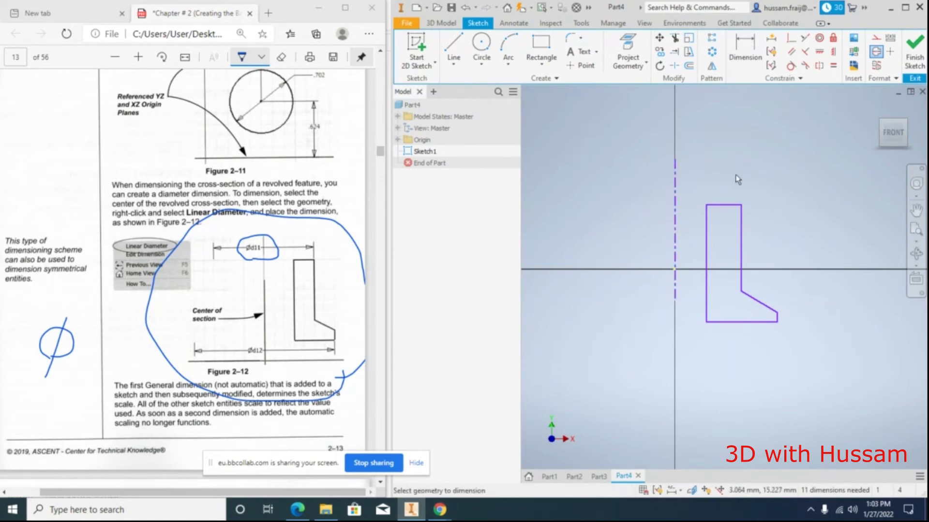
pyautogui.click(741, 236)
pyautogui.click(676, 216)
pyautogui.click(690, 135)
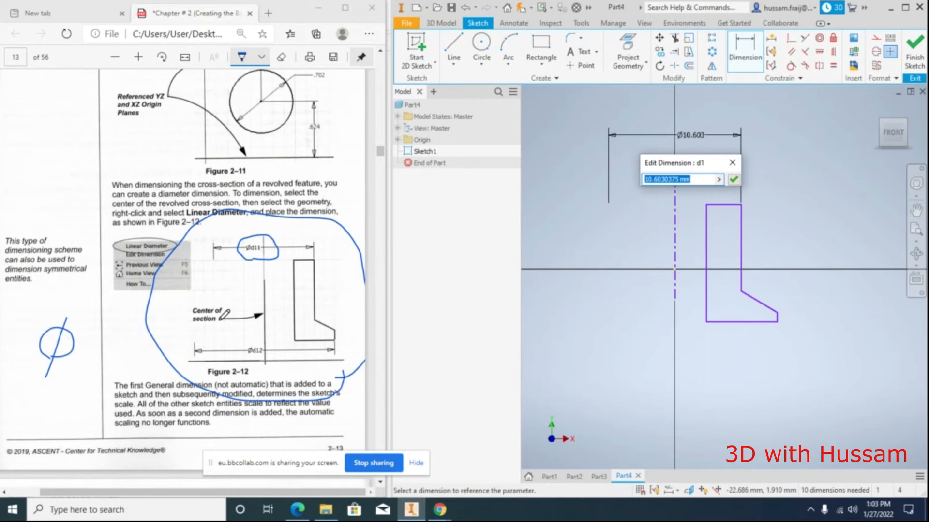
pyautogui.click(733, 162)
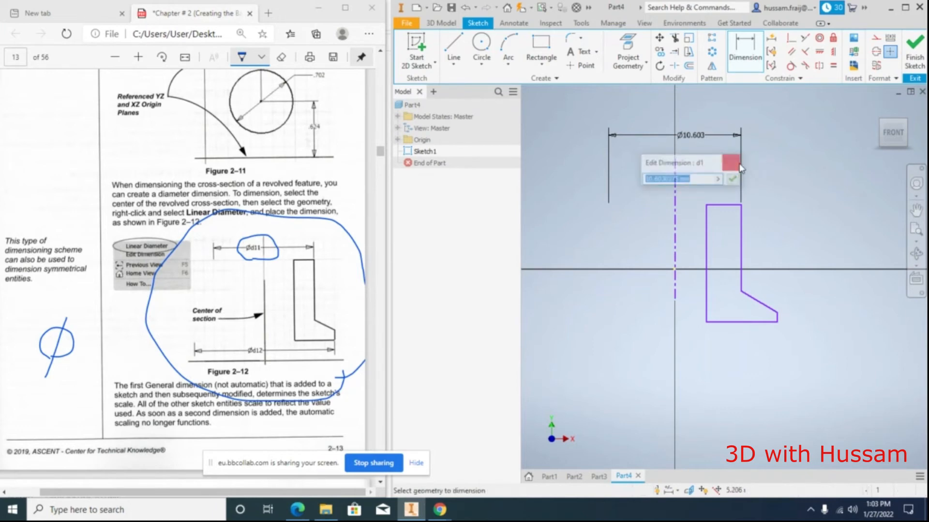
# Undo the diameter dimension and the centerline conversion, and convert the vertical line to a centerline again
pyautogui.hotkey('ctrl', 'z')
pyautogui.hotkey('ctrl', 'z')
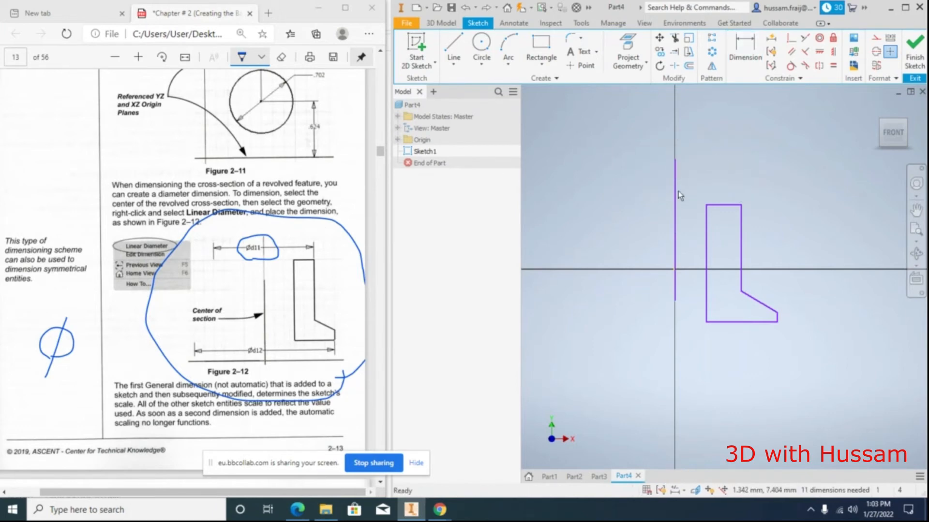
pyautogui.moveTo(701, 155)
pyautogui.mouseDown()
pyautogui.moveTo(692, 179)
pyautogui.moveTo(640, 231)
pyautogui.mouseUp()
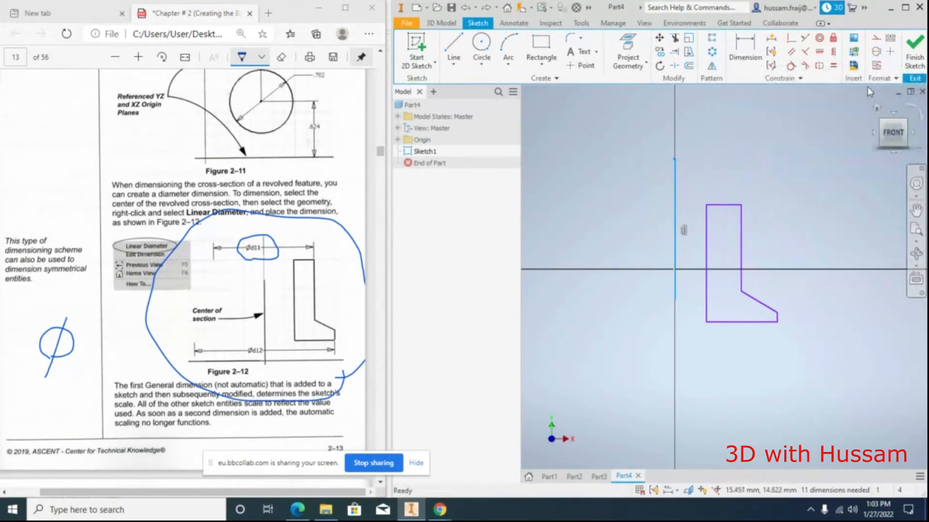
pyautogui.click(877, 53)
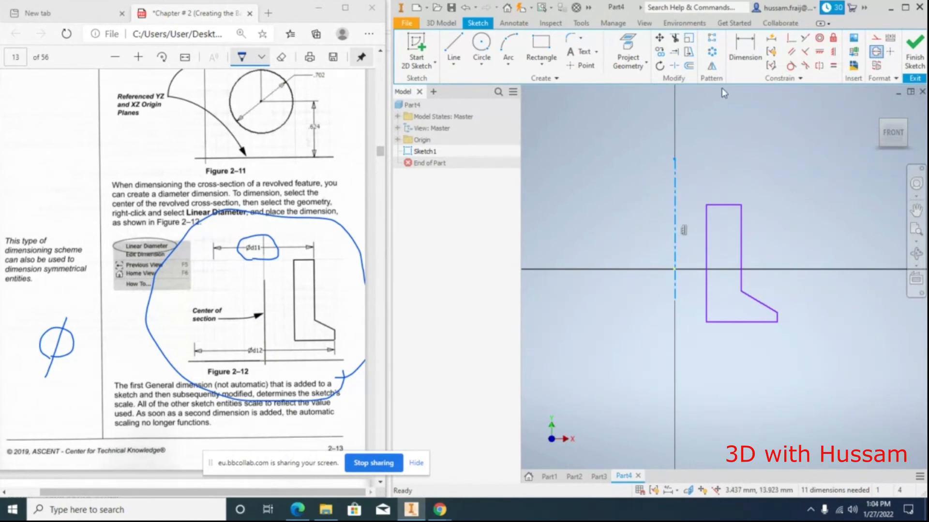
# Add an 11 mm diameter dimension above the profile, measured from the centerline to the upright's outer edge
pyautogui.click(745, 50)
pyautogui.click(740, 215)
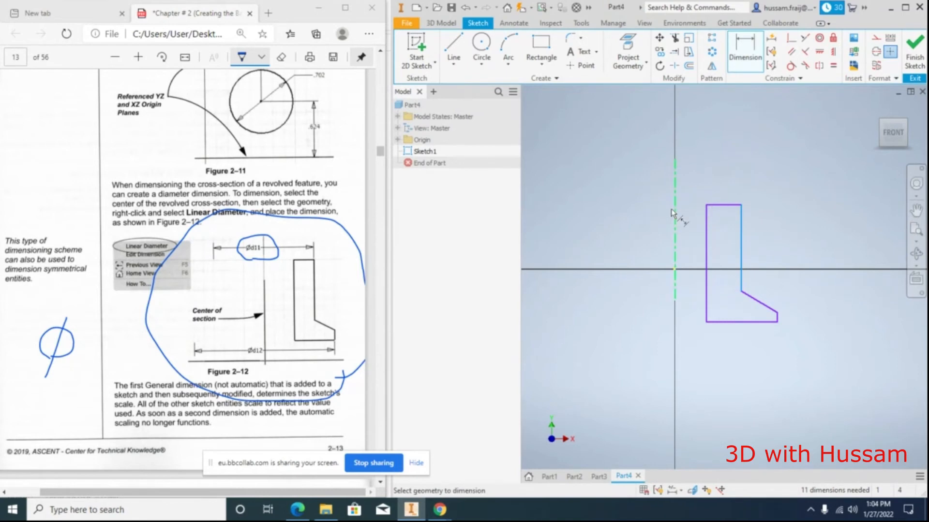
pyautogui.click(675, 213)
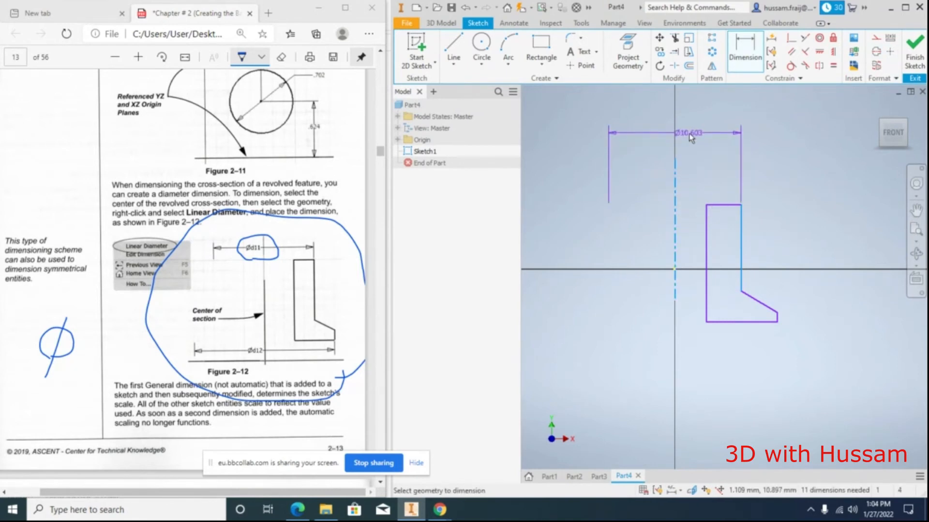
pyautogui.click(689, 134)
pyautogui.write('11')
pyautogui.press('Return')
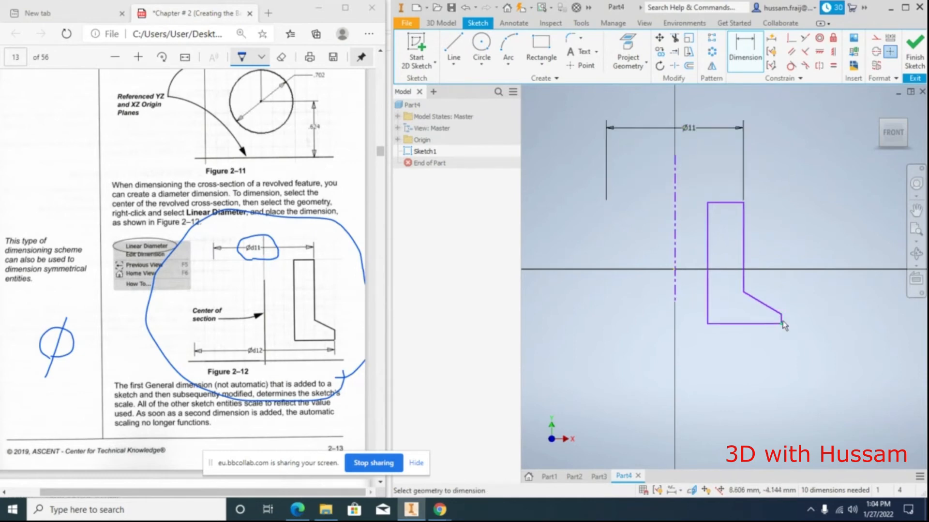
# Add a 12 mm diameter dimension below the profile from the foot's outer edge to the centerline, and change it to 14 mm
pyautogui.scroll(-4, 784, 322)
pyautogui.scroll(4, 779, 317)
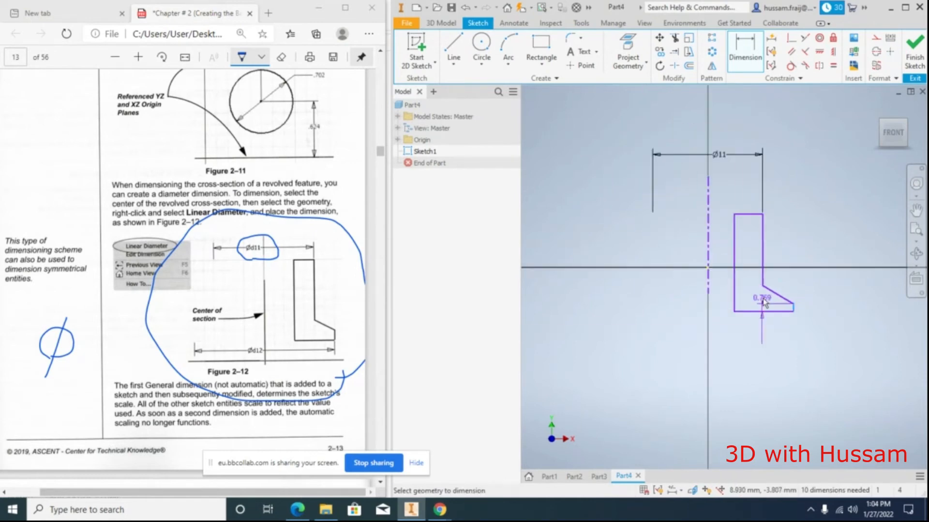
pyautogui.click(710, 263)
pyautogui.click(705, 366)
pyautogui.write('12')
pyautogui.press('Return')
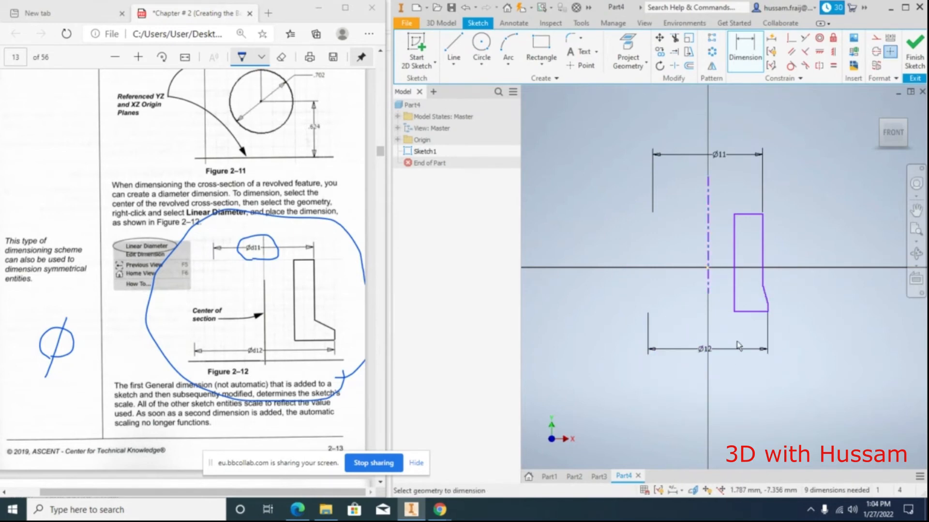
pyautogui.doubleClick(717, 350)
pyautogui.write('14')
pyautogui.press('Return')
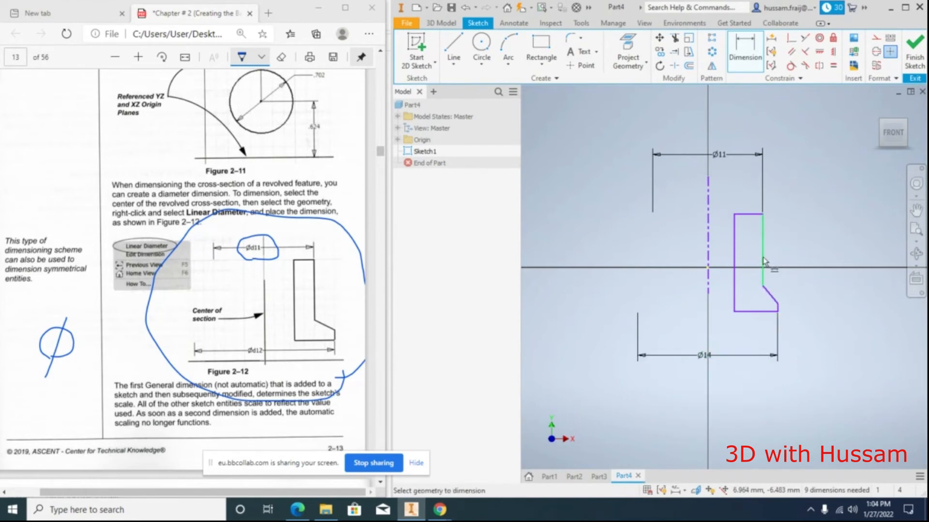
# Finish the sketch and revolve the profile 360 degrees about the centerline
pyautogui.click(911, 55)
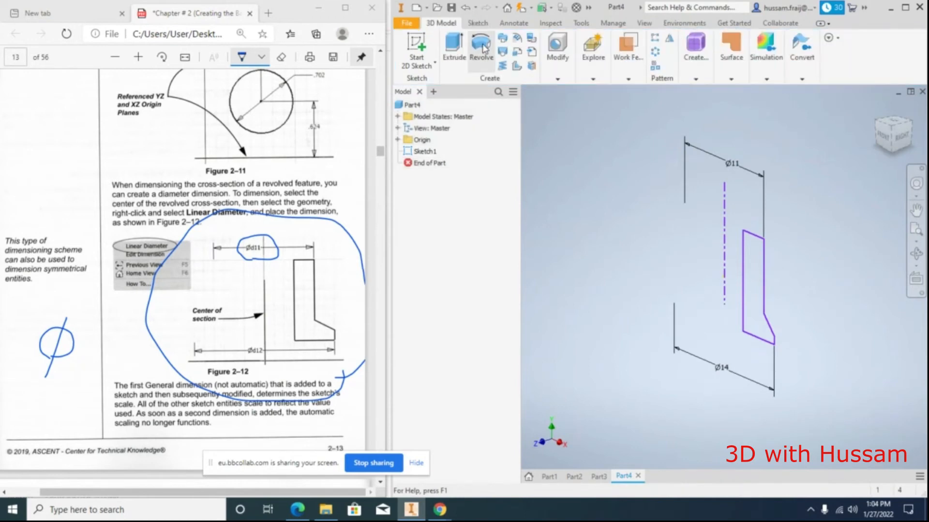
pyautogui.press('r')
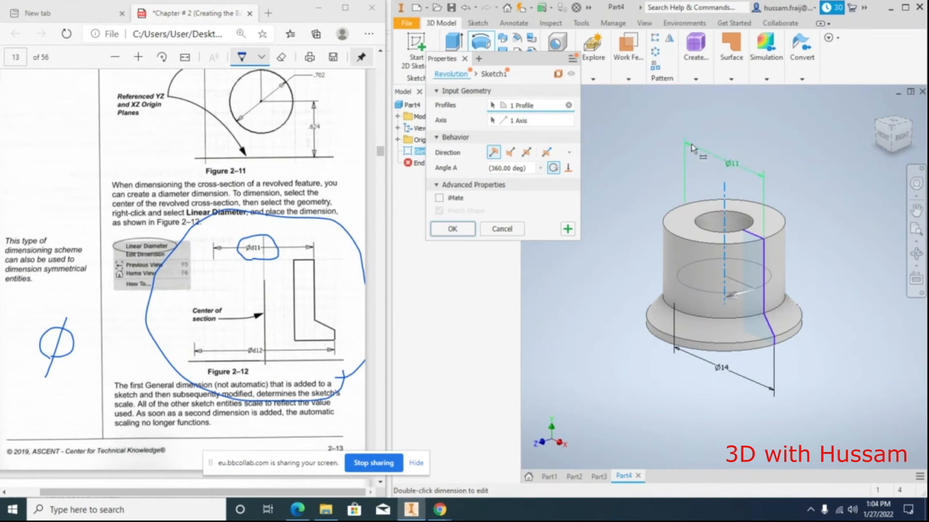
pyautogui.click(466, 229)
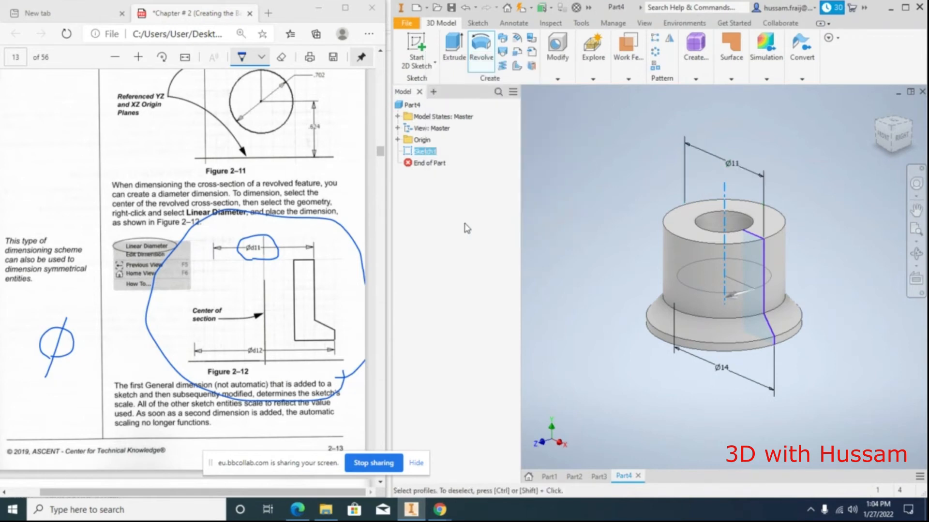
pyautogui.scroll(-2, 532, 183)
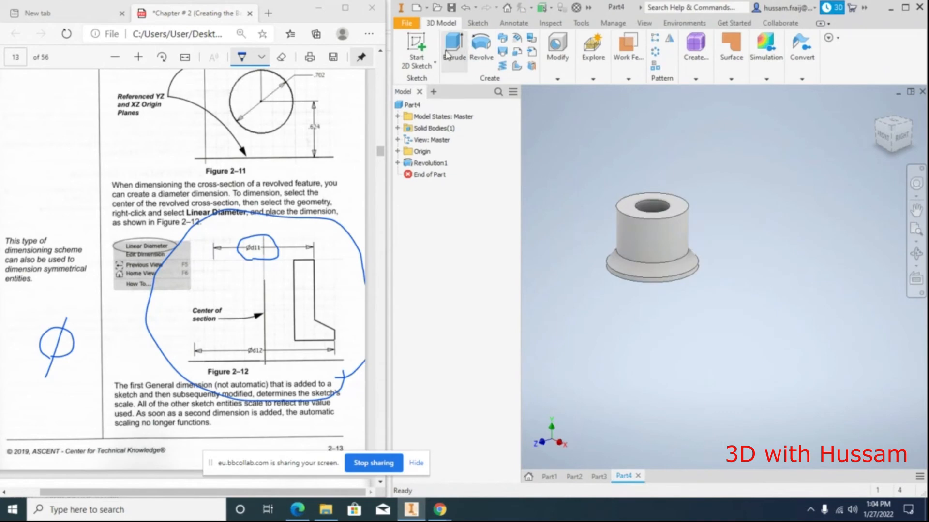
# Create a new part from the Standard (mm).ipt template
pyautogui.click(407, 23)
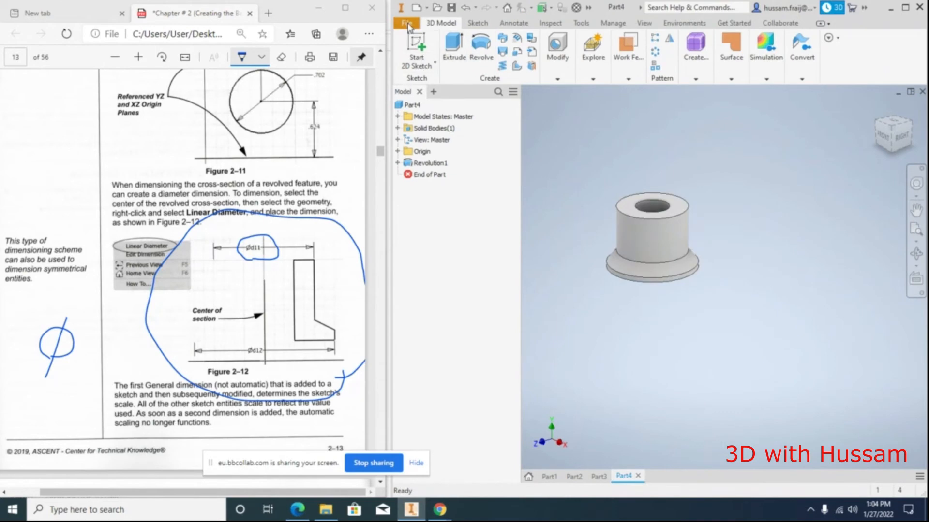
pyautogui.click(414, 66)
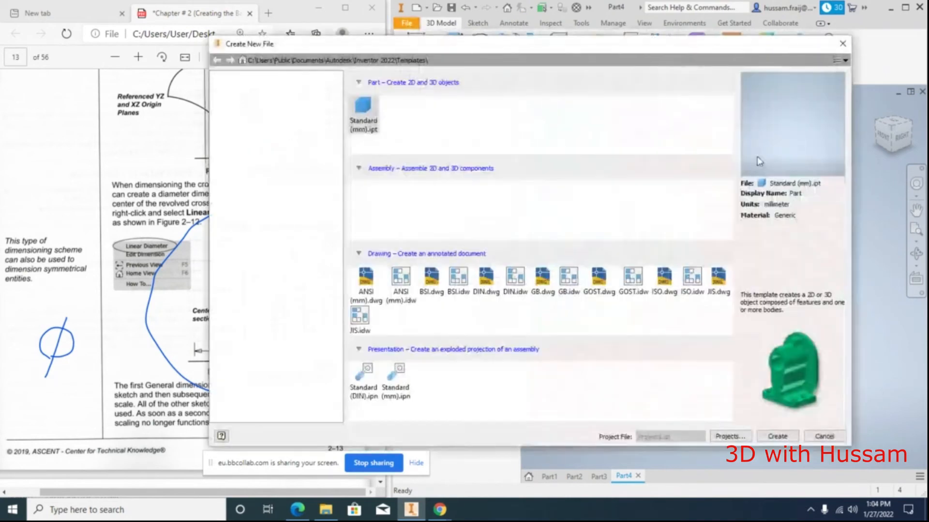
pyautogui.click(776, 436)
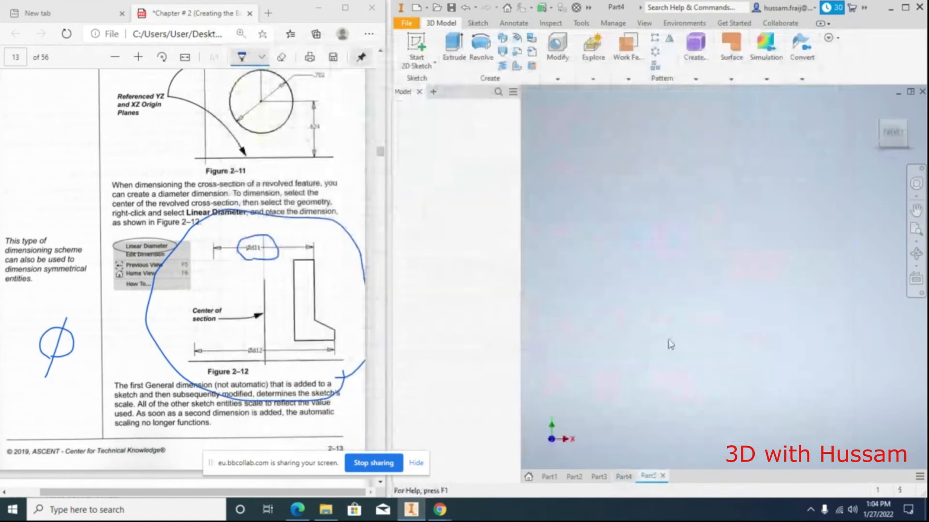
# Switch to Part2 and set the distance from the plate's left edge to the vertical axis to 150 mm
pyautogui.click(574, 477)
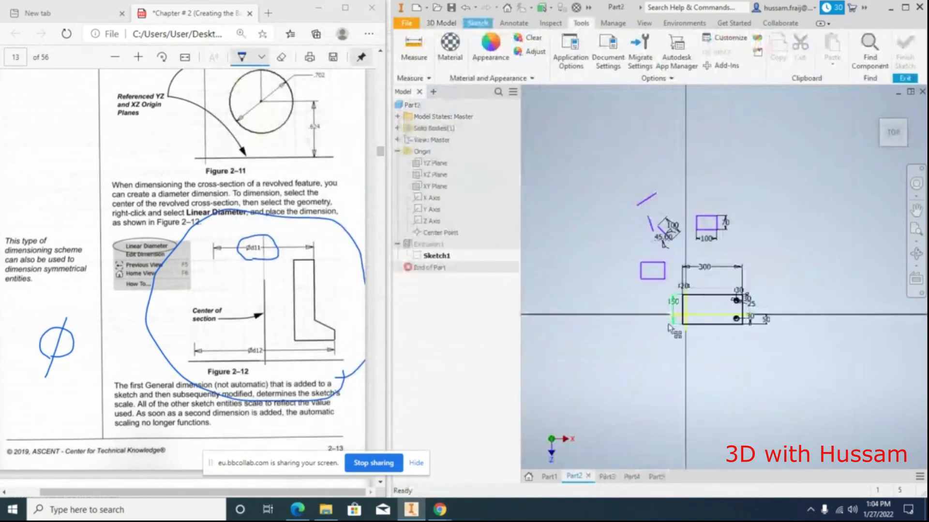
pyautogui.scroll(3, 696, 281)
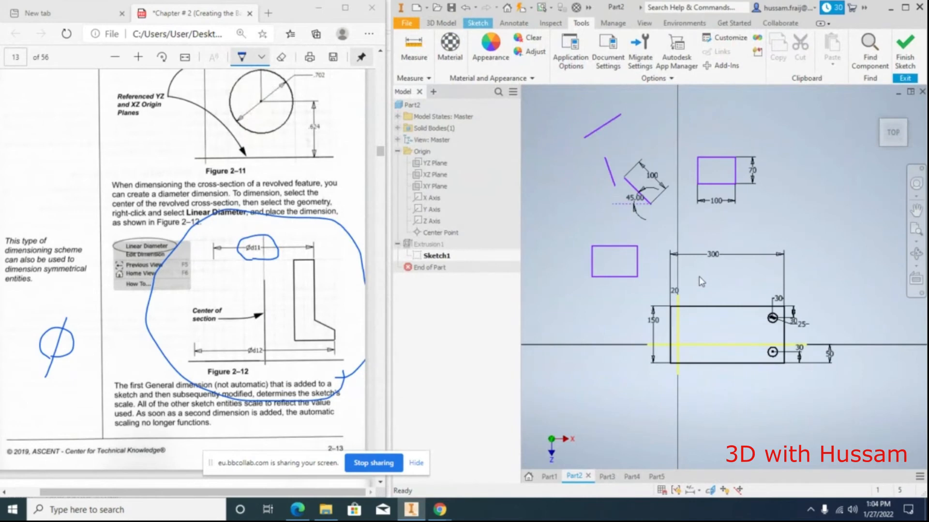
pyautogui.doubleClick(675, 291)
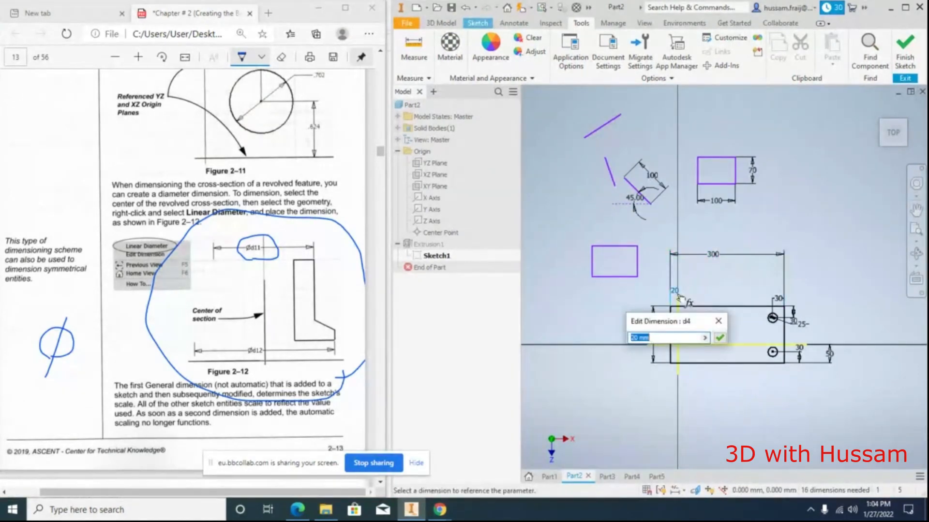
pyautogui.write('150')
pyautogui.press('Return')
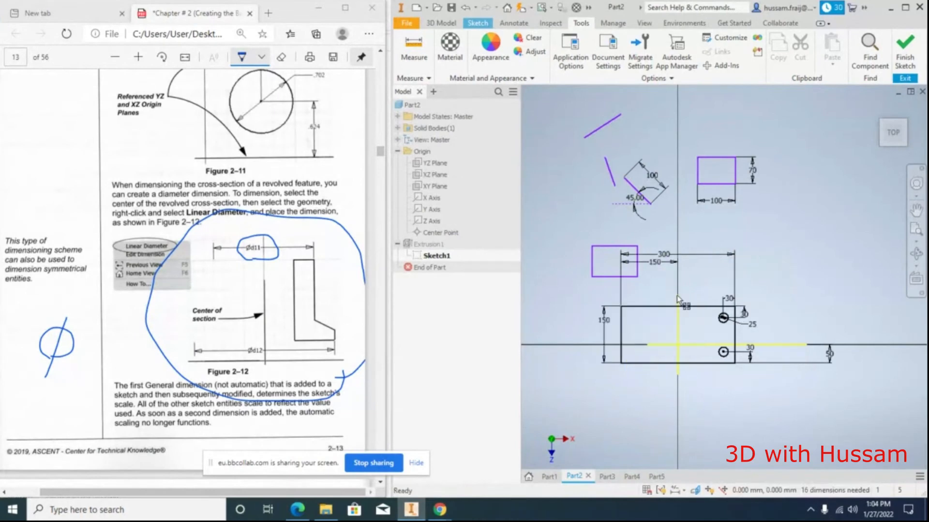
# Delete the loose lines and rectangles above the plate and finish the sketch
pyautogui.moveTo(547, 103); pyautogui.dragTo(781, 293)
pyautogui.press('Delete')
pyautogui.click(904, 53)
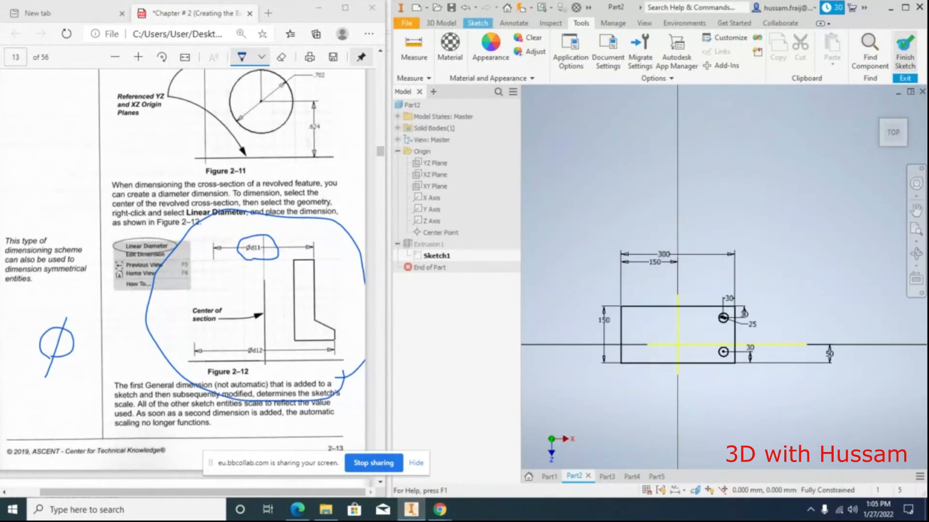
# Delete the plate's extrusion together with its consumed sketch, and undo the deletion
pyautogui.rightClick(441, 249)
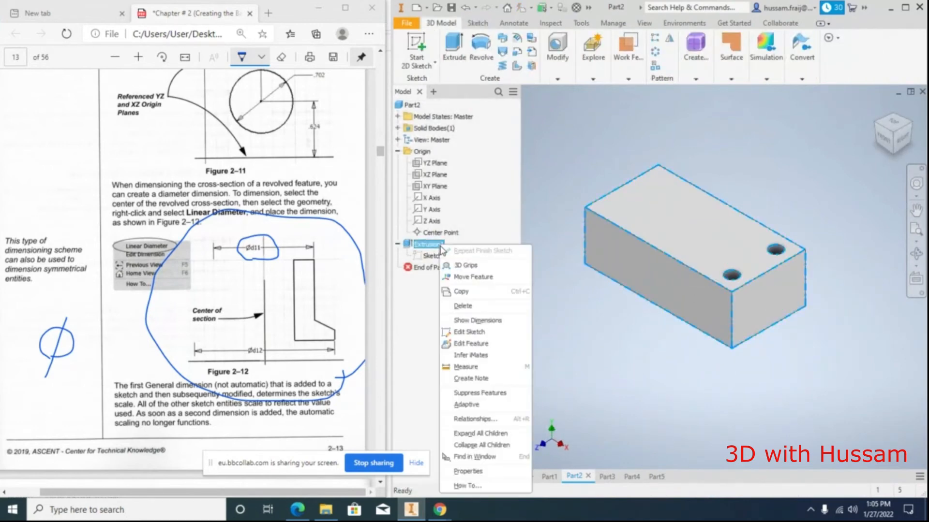
pyautogui.click(463, 307)
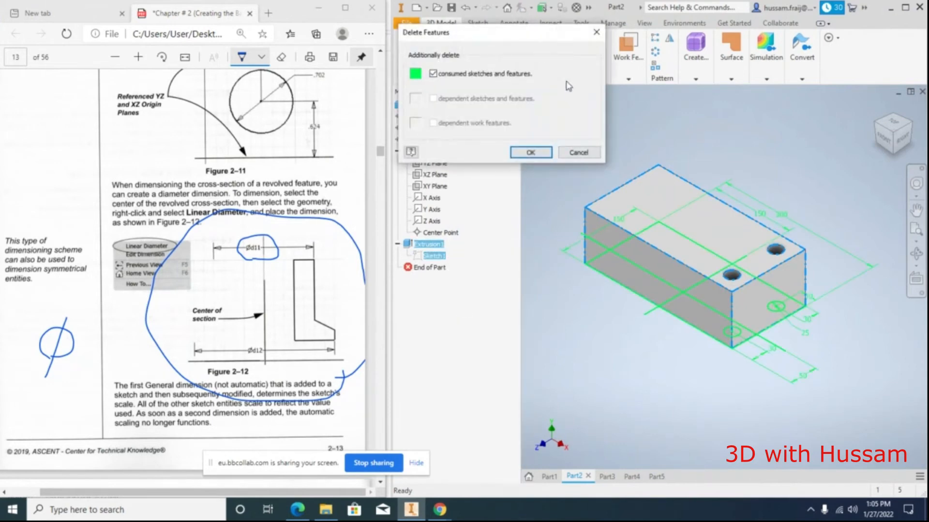
pyautogui.moveTo(607, 118); pyautogui.dragTo(608, 120)
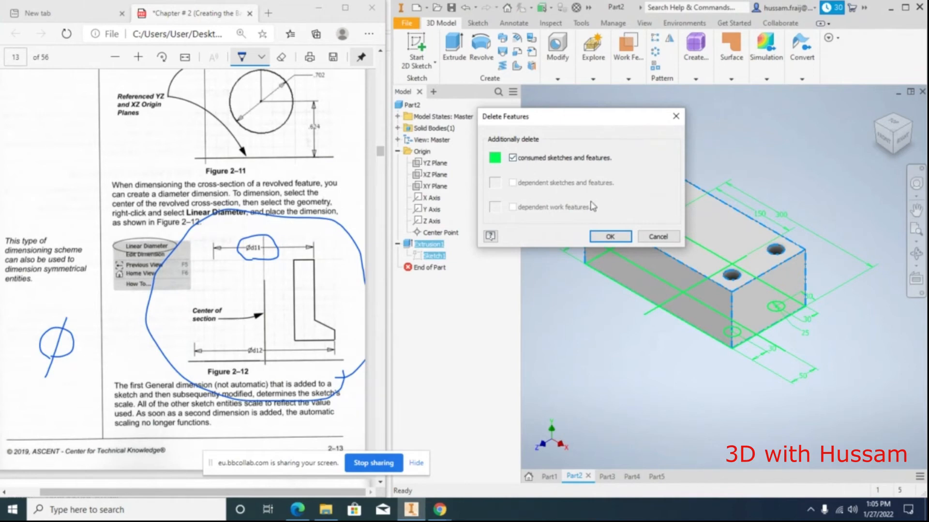
pyautogui.click(608, 236)
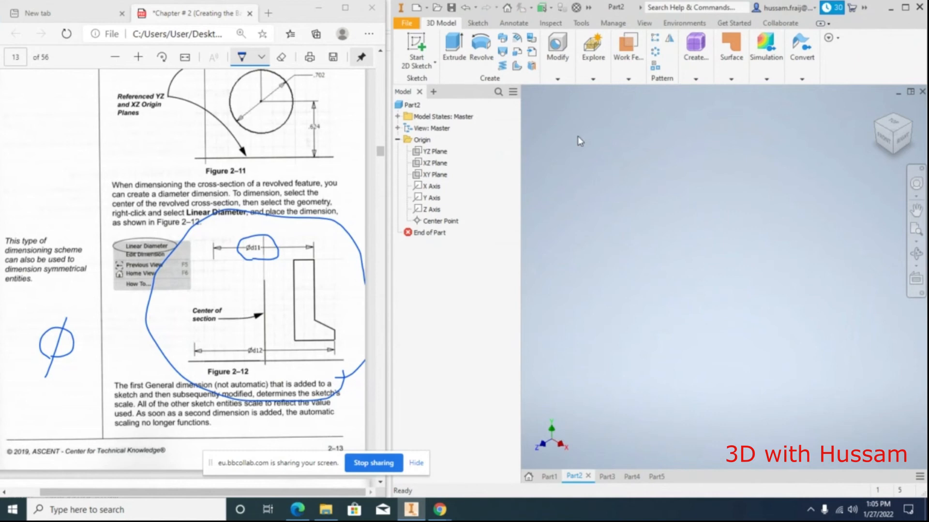
pyautogui.hotkey('ctrl', 'z')
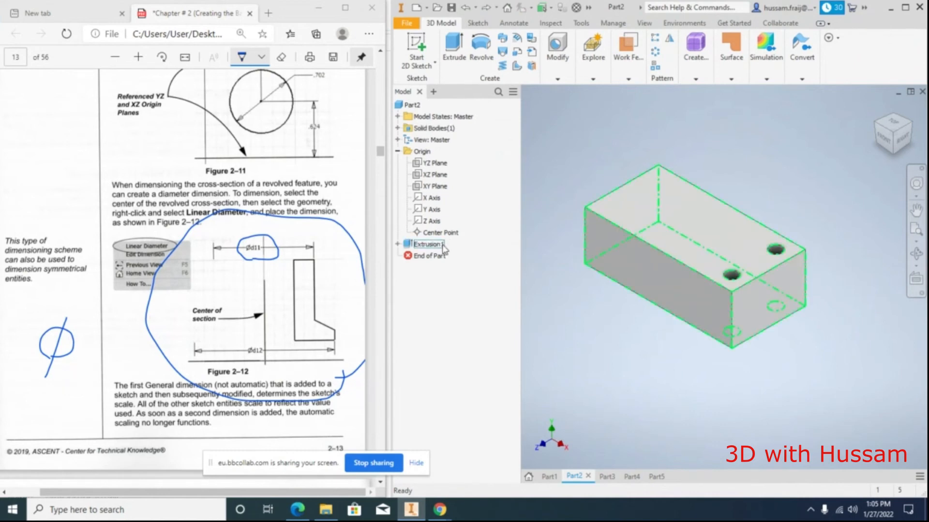
# Delete the plate's extrusion without deleting its consumed sketch
pyautogui.rightClick(444, 247)
pyautogui.click(465, 305)
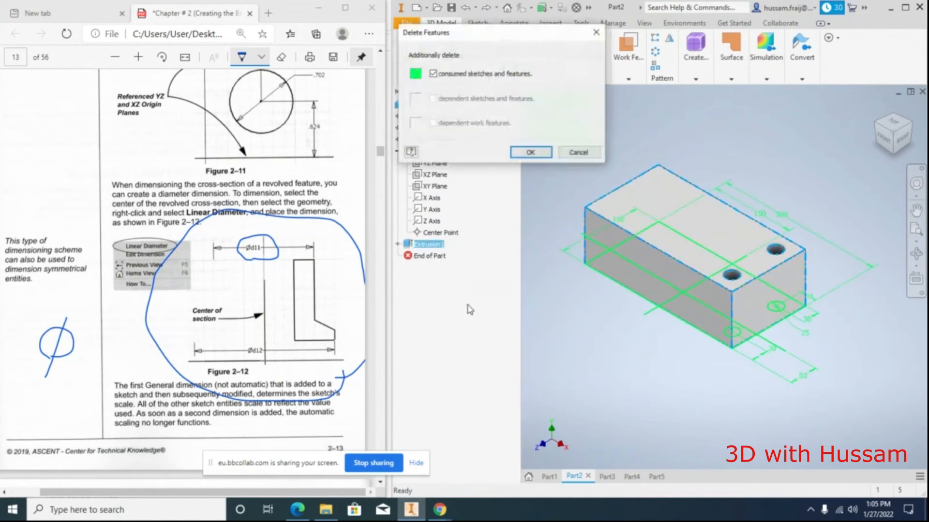
pyautogui.click(527, 151)
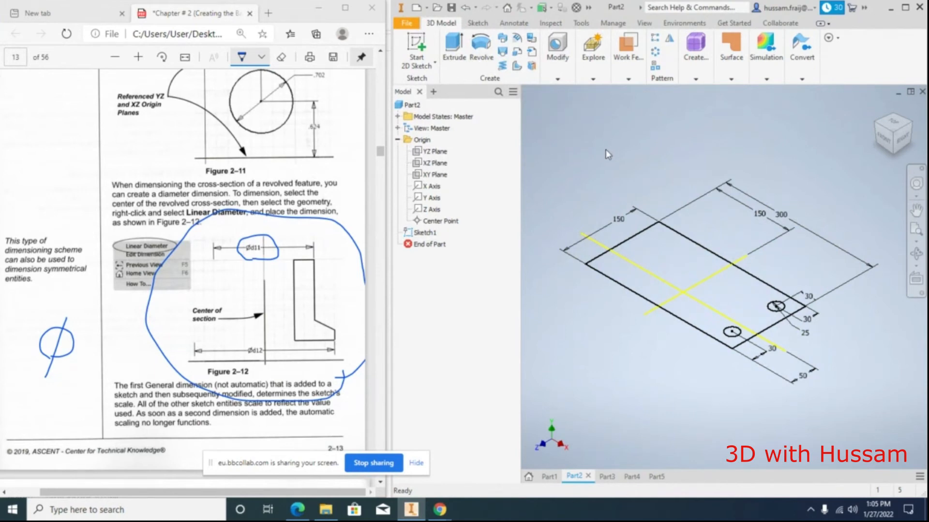
# Extrude all regions of the plate profile 100 mm, leaving out the two hole circles
pyautogui.click(453, 50)
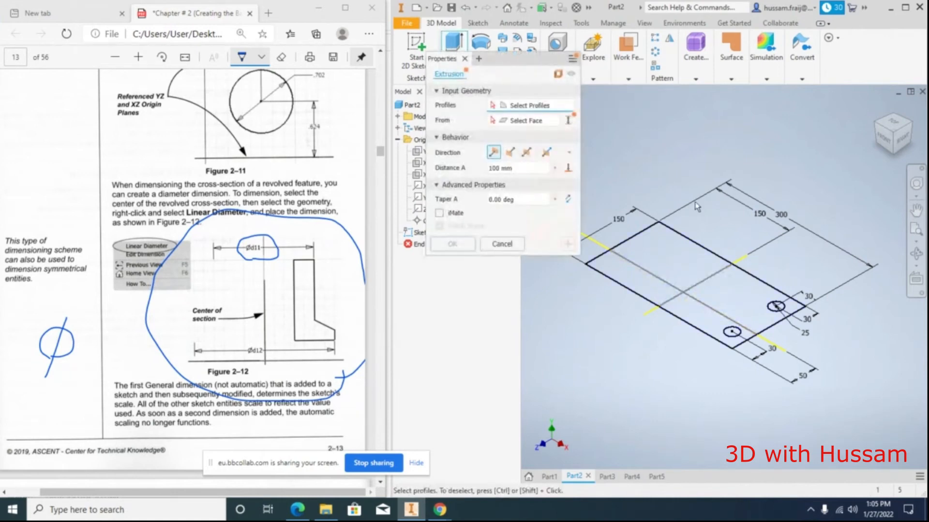
pyautogui.click(691, 256)
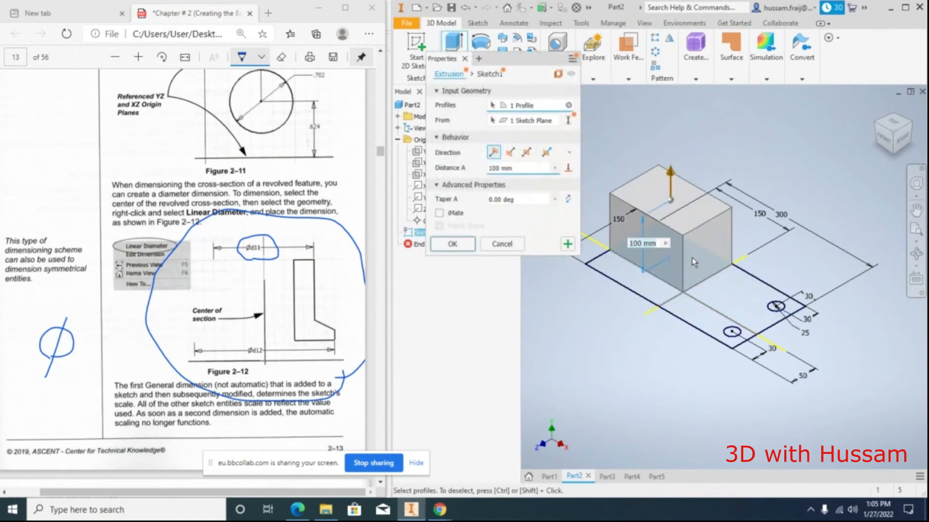
pyautogui.click(624, 273)
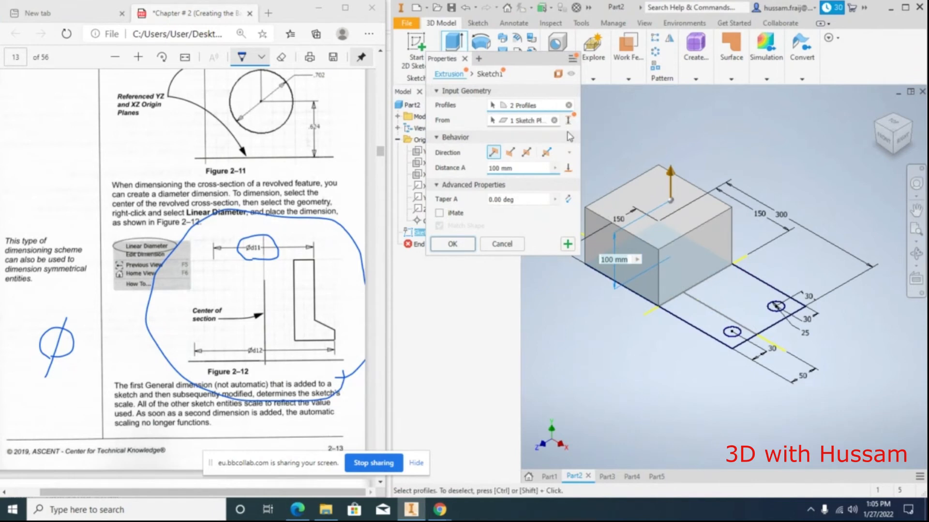
pyautogui.click(699, 326)
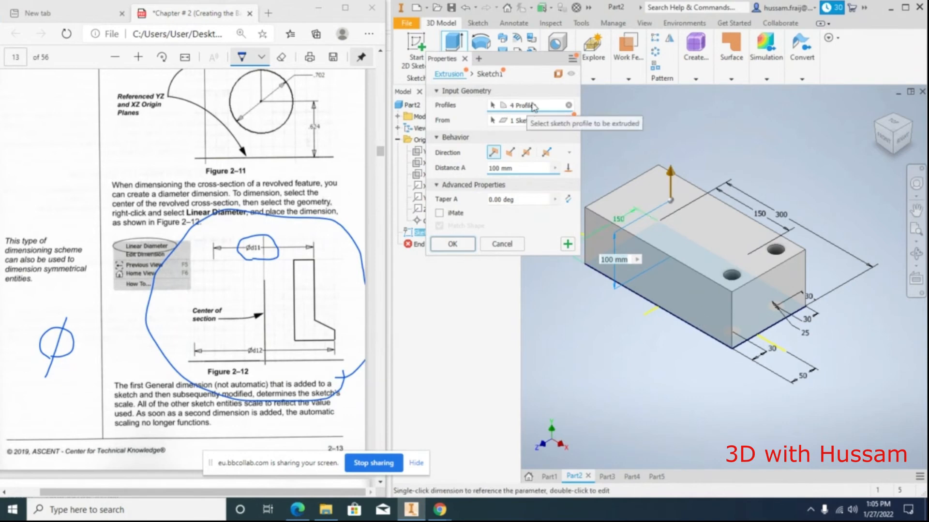
pyautogui.click(462, 245)
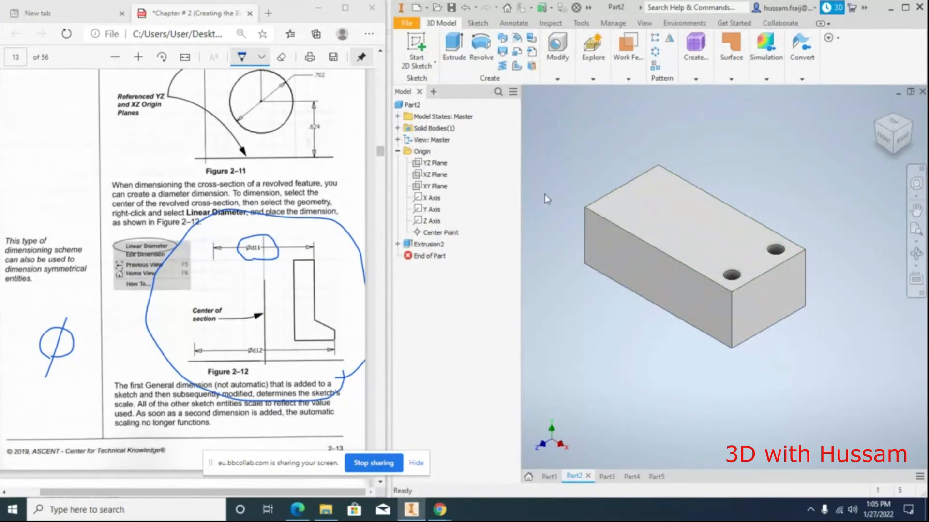
# Delete the new extrusion while keeping its sketch, and open the plate sketch for editing
pyautogui.rightClick(431, 246)
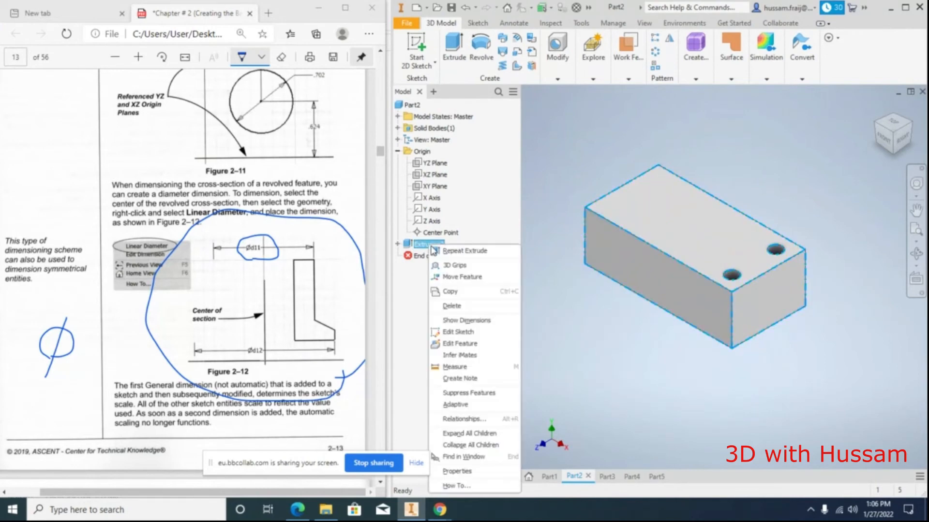
pyautogui.click(451, 306)
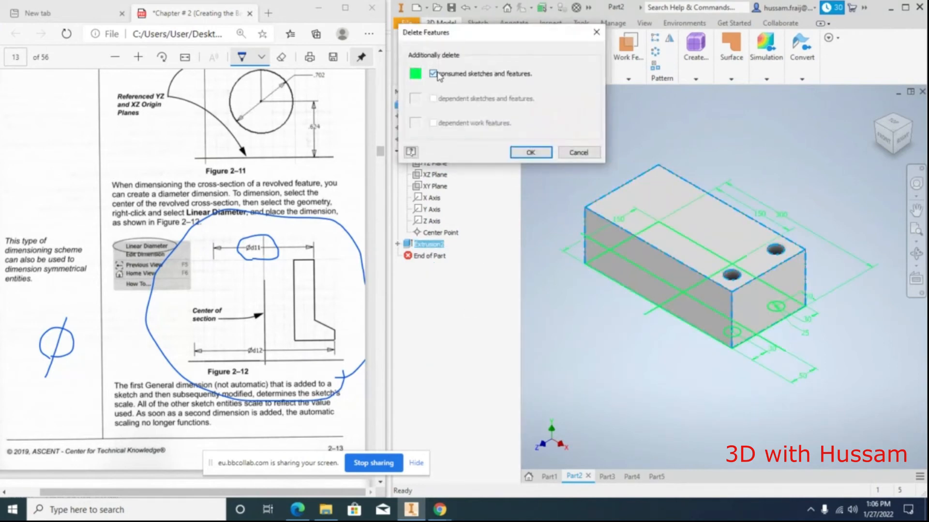
pyautogui.click(532, 152)
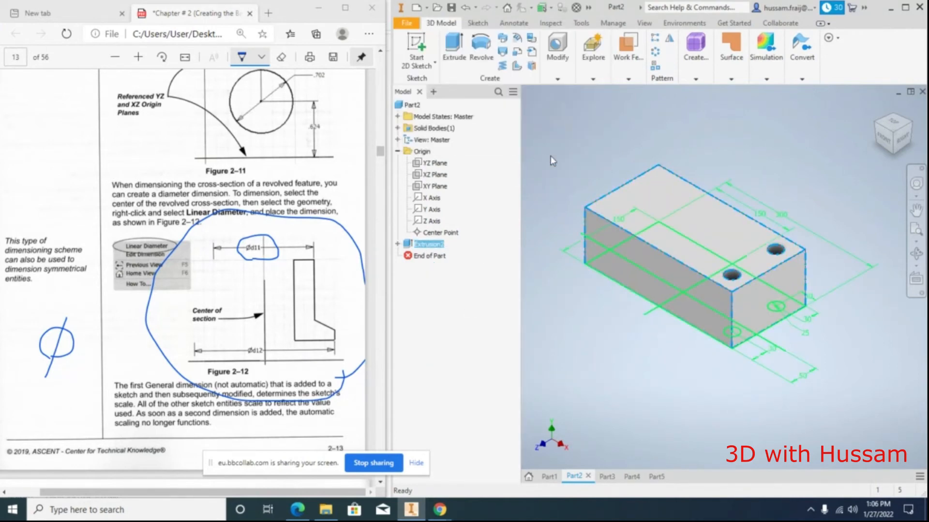
pyautogui.rightClick(429, 234)
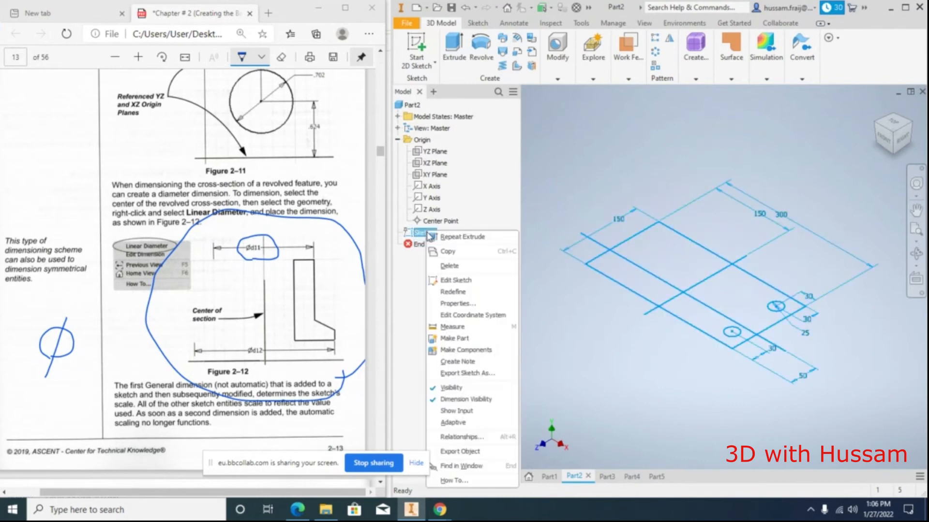
pyautogui.click(455, 280)
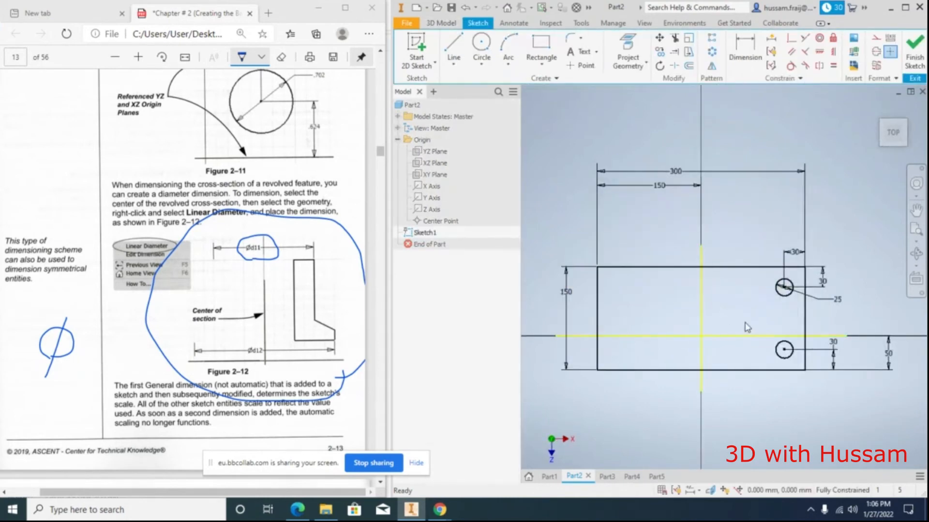
# Convert the vertical and horizontal projected axis lines in the plate sketch to construction lines, and finish the sketch
pyautogui.moveTo(724, 306); pyautogui.dragTo(669, 300)
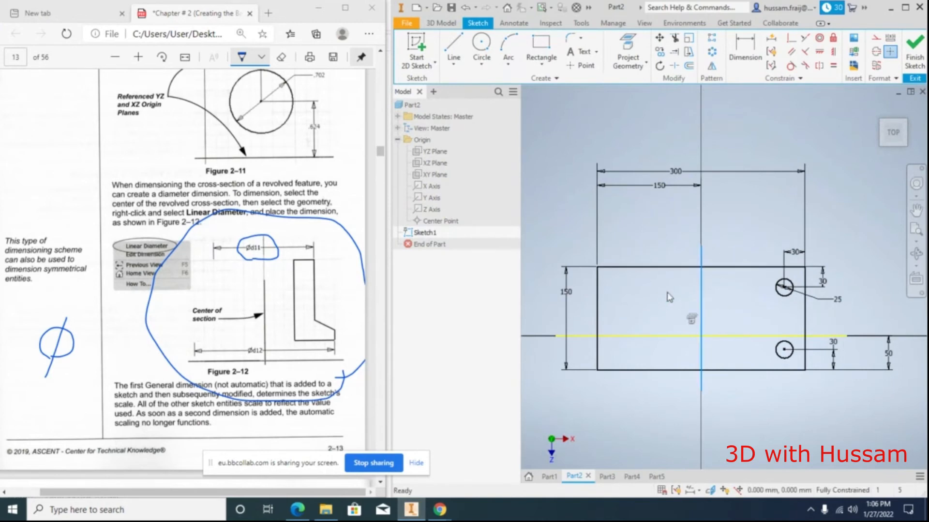
pyautogui.click(874, 40)
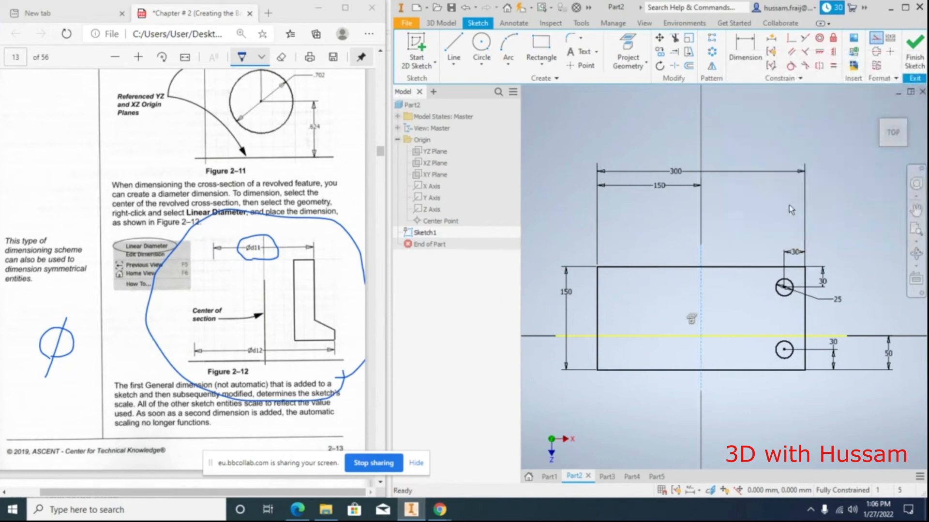
pyautogui.moveTo(752, 316); pyautogui.dragTo(734, 357)
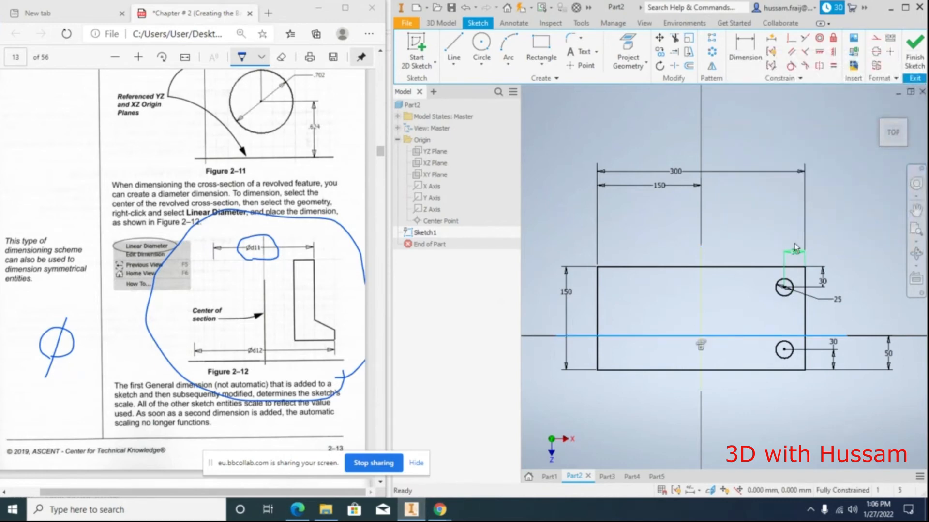
pyautogui.click(875, 43)
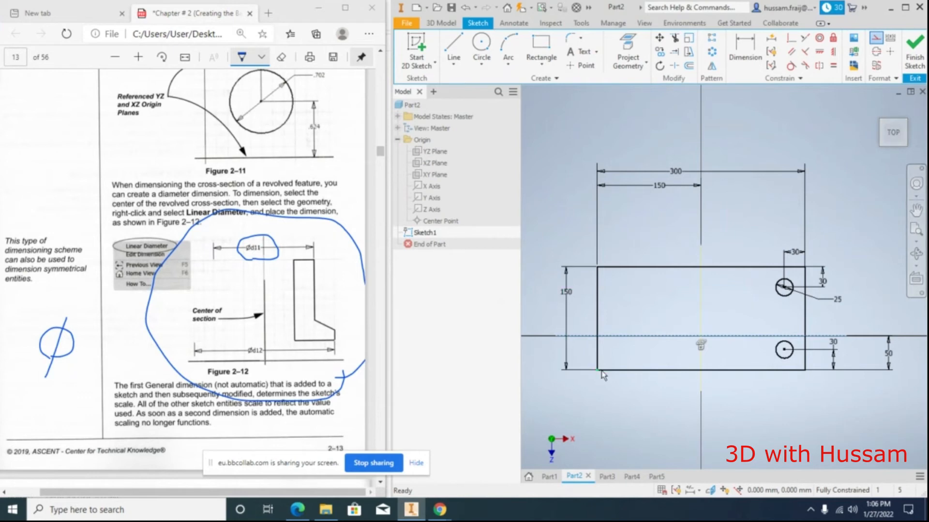
pyautogui.click(914, 50)
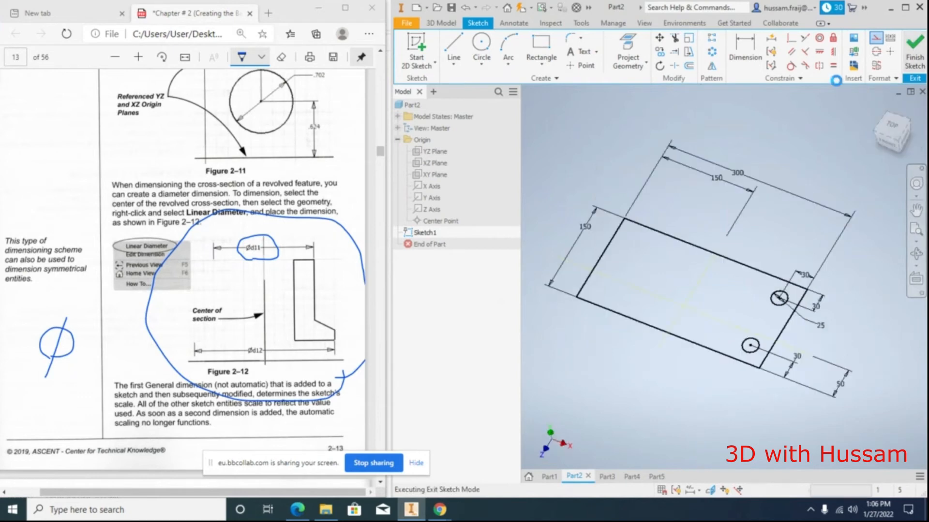
# Preview a 100 mm extrusion of the plate profile, and cancel the command
pyautogui.click(454, 46)
pyautogui.moveTo(571, 51)
pyautogui.click(651, 248)
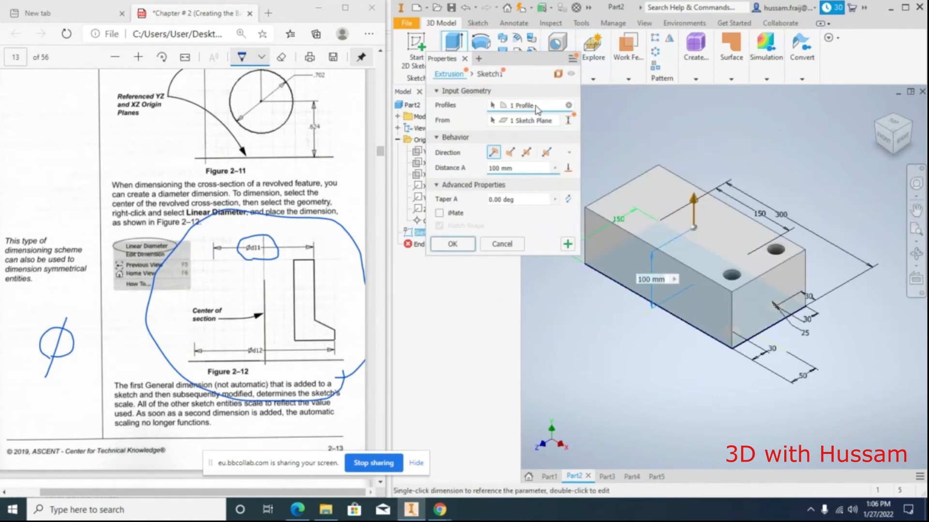
pyautogui.click(514, 246)
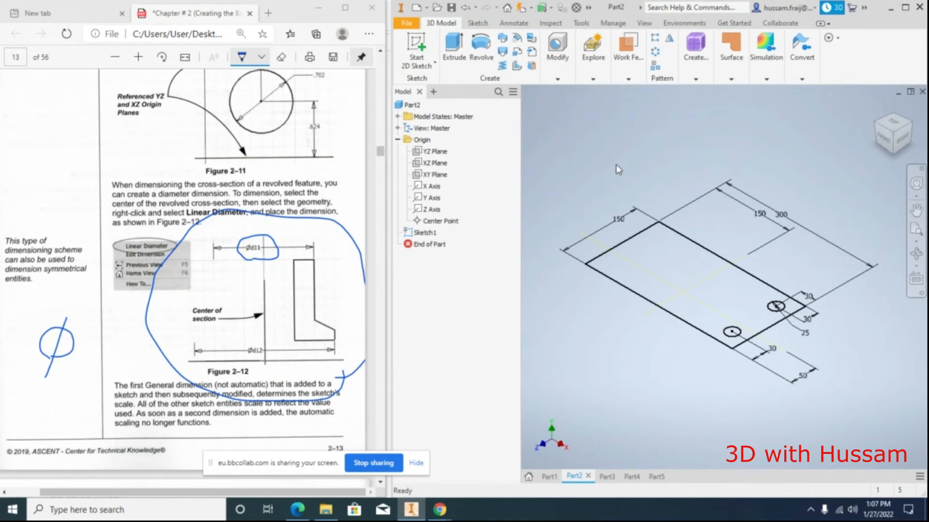
# Reopen the plate sketch and draw a tall, narrow closed four-sided outline with lines, crossing the plate's long edges left of its centre
pyautogui.rightClick(435, 236)
pyautogui.click(472, 282)
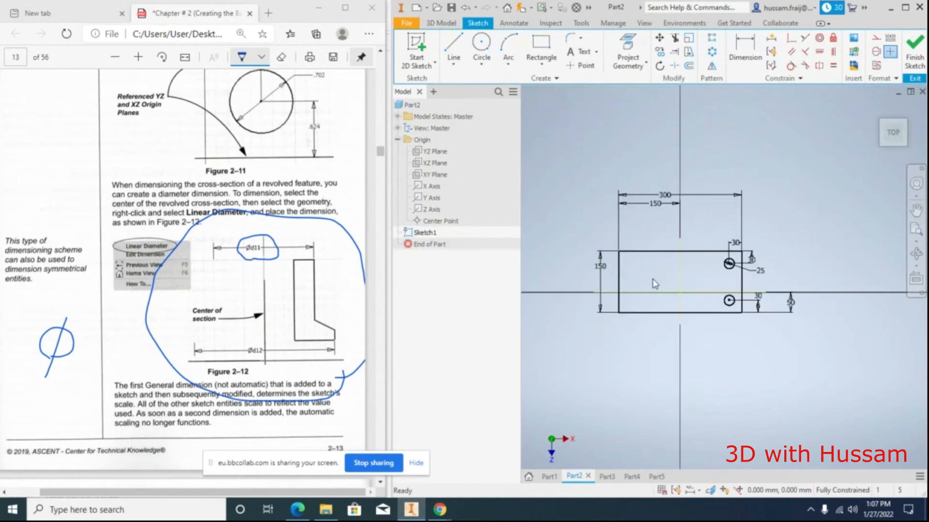
pyautogui.scroll(-3, 653, 283)
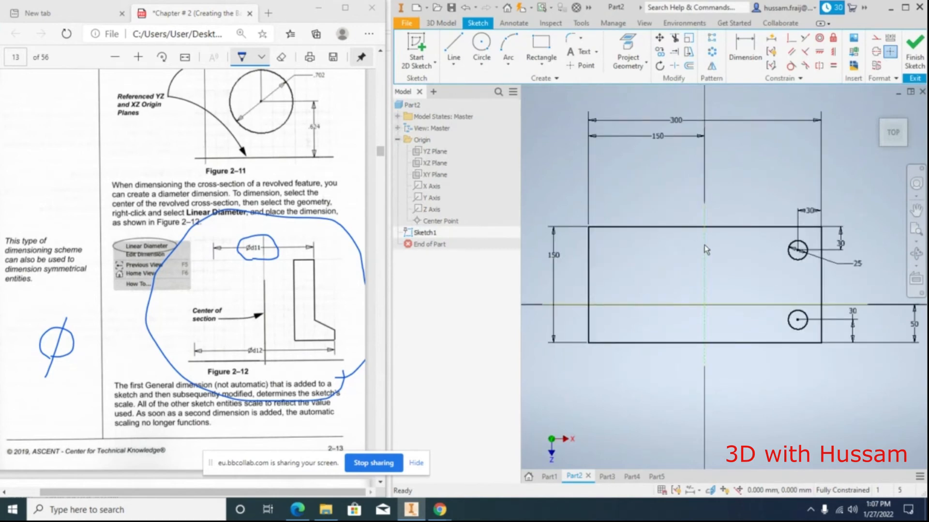
pyautogui.scroll(3, 635, 171)
pyautogui.click(456, 47)
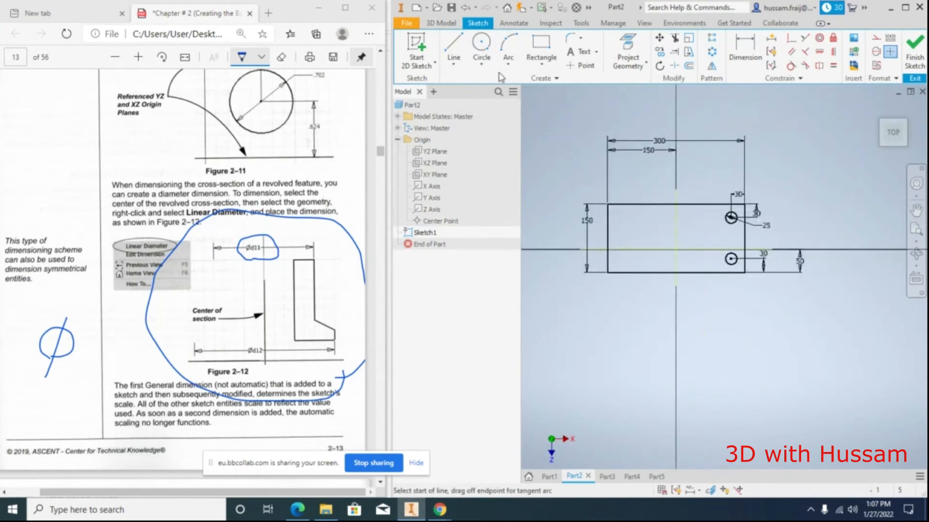
pyautogui.click(635, 179)
pyautogui.click(631, 315)
pyautogui.click(669, 179)
pyautogui.click(661, 315)
pyautogui.click(635, 315)
pyautogui.rightClick(705, 306)
pyautogui.click(740, 311)
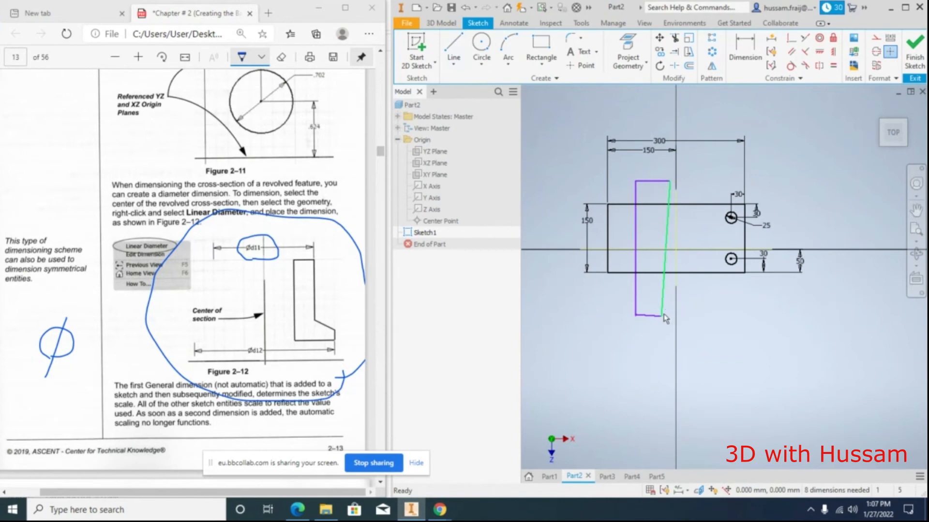
# Convert all four lines of the narrow outline to construction geometry, and finish the sketch
pyautogui.moveTo(665, 331); pyautogui.dragTo(629, 299)
pyautogui.click(876, 37)
pyautogui.click(654, 181)
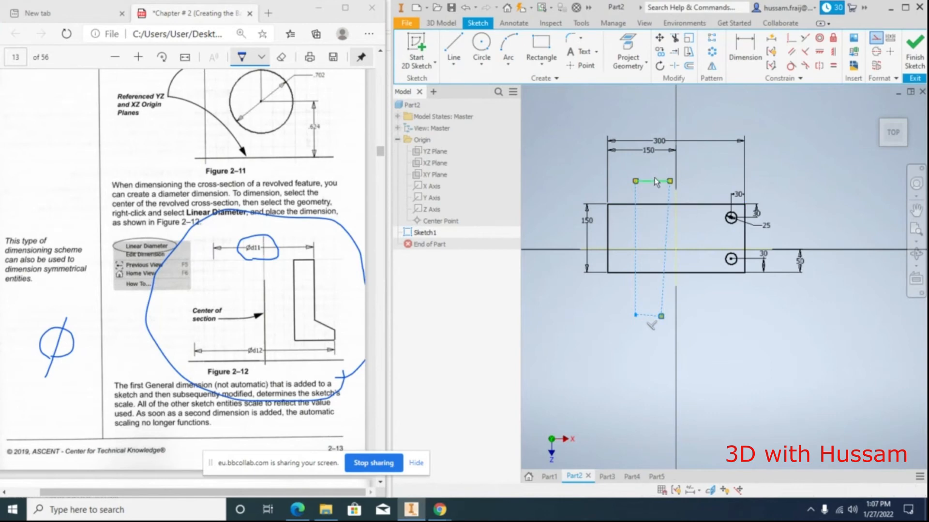
pyautogui.click(875, 37)
pyautogui.click(770, 313)
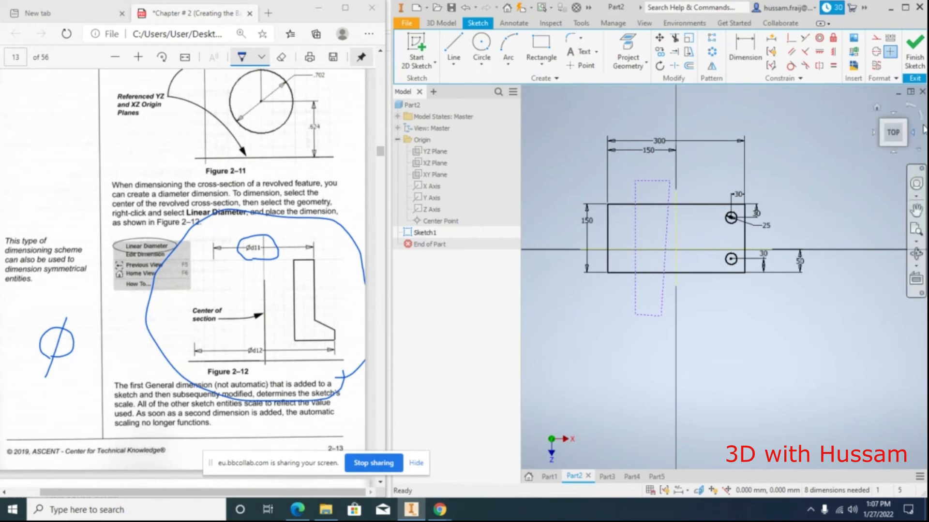
pyautogui.click(914, 49)
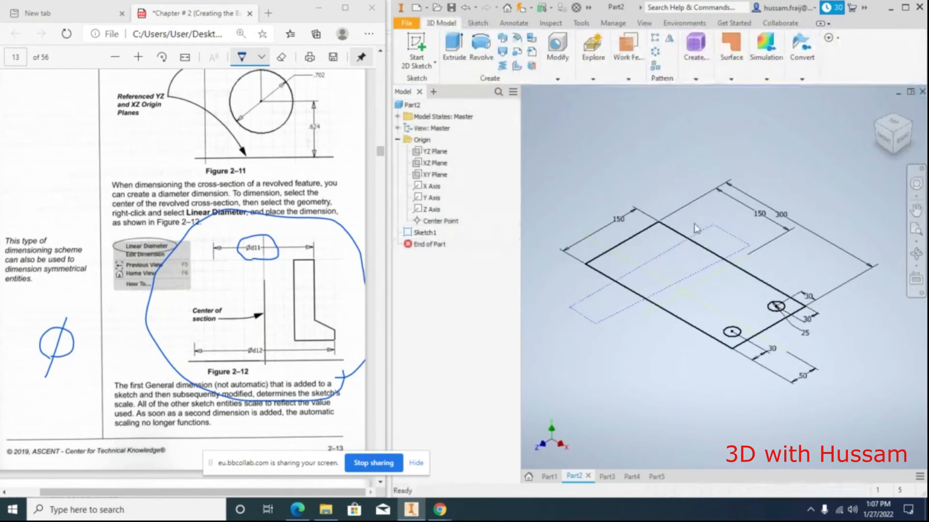
# Extrude the plate profile 100 mm, leaving out the two hole circles
pyautogui.click(450, 51)
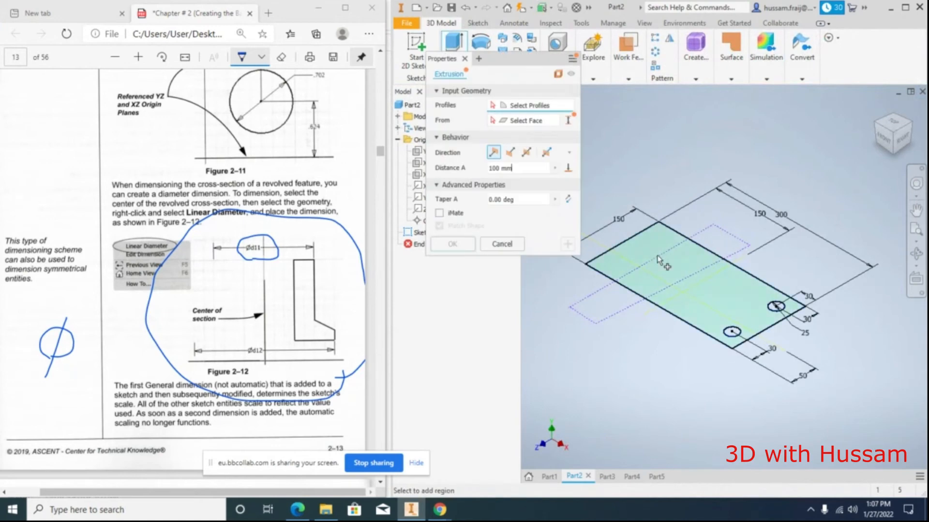
pyautogui.click(453, 245)
pyautogui.scroll(3, 633, 313)
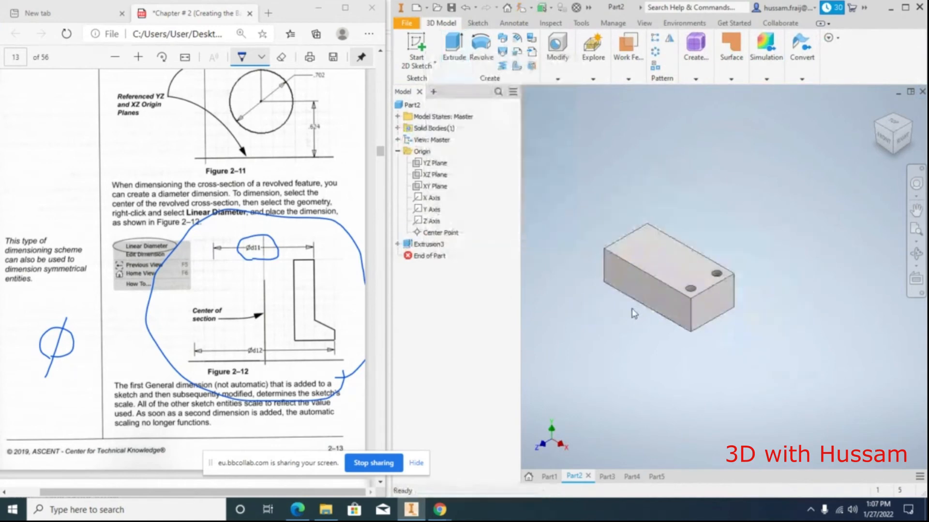
pyautogui.scroll(2, 600, 199)
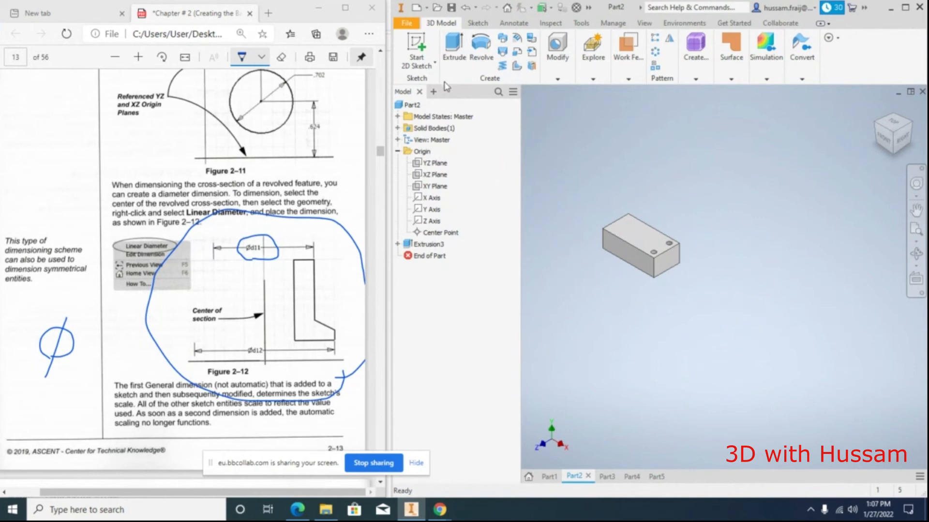
# Switch to the empty Part5 document
pyautogui.click(658, 477)
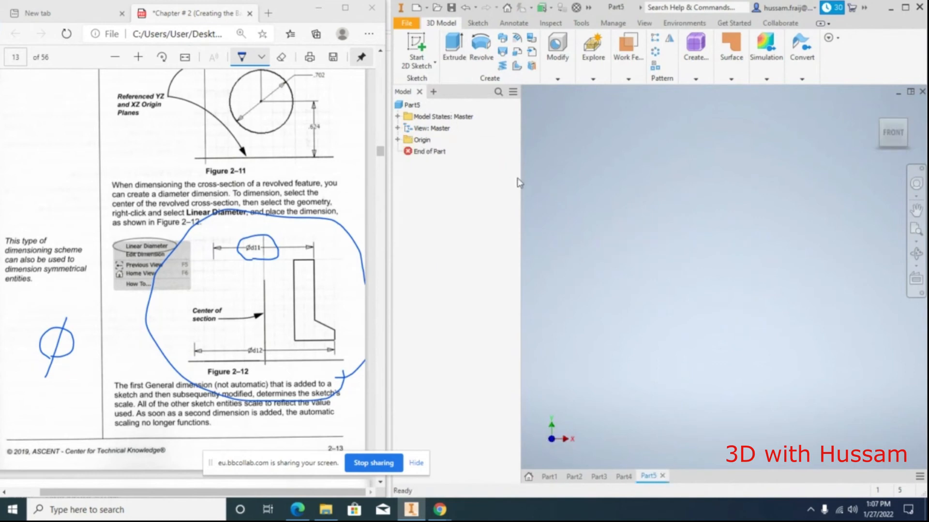
# Start a new 2D sketch on the horizontal XZ origin plane
pyautogui.click(421, 65)
pyautogui.click(421, 86)
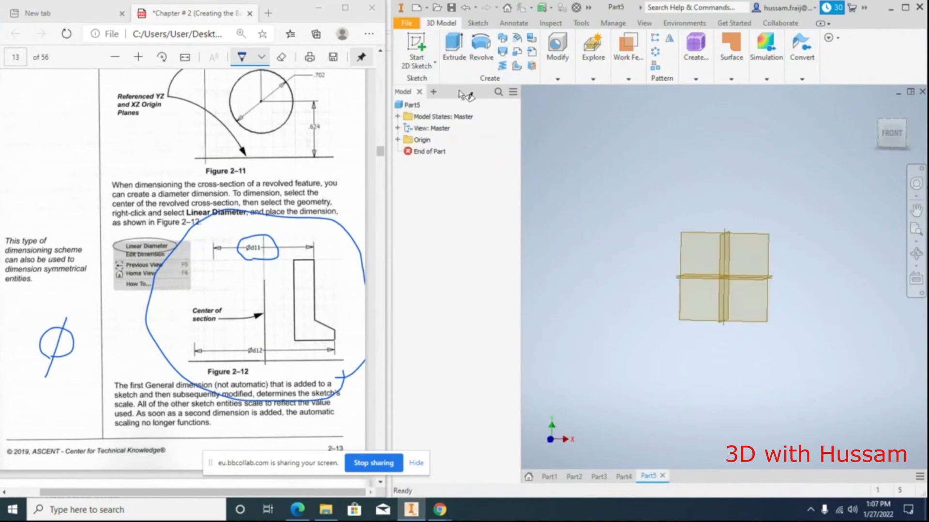
pyautogui.click(610, 264)
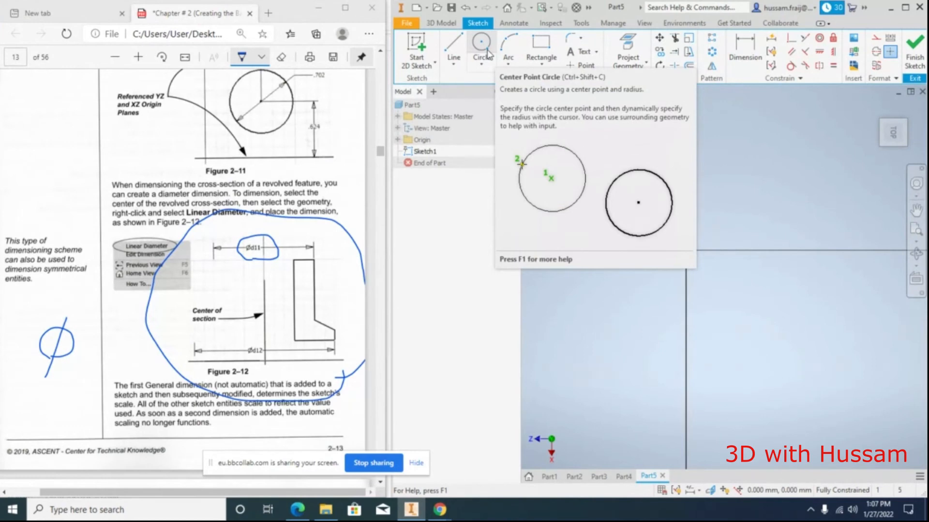
# Draw a two-point center rectangle on the sketch origin, 20 mm wide and 20 mm high
pyautogui.click(540, 46)
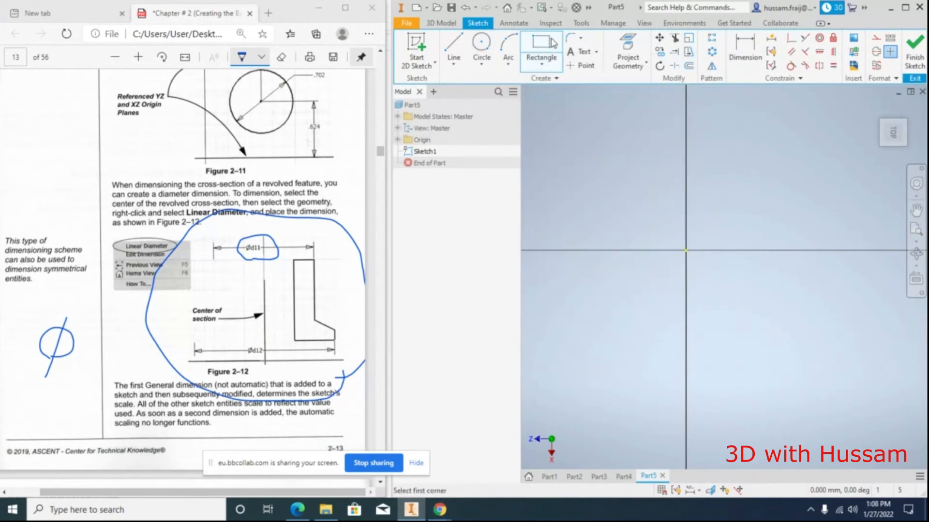
pyautogui.click(541, 68)
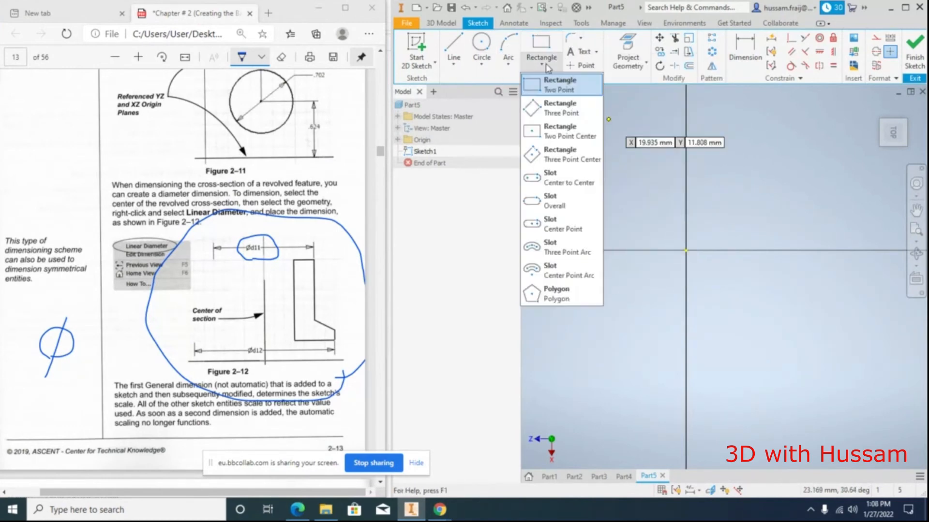
pyautogui.click(542, 130)
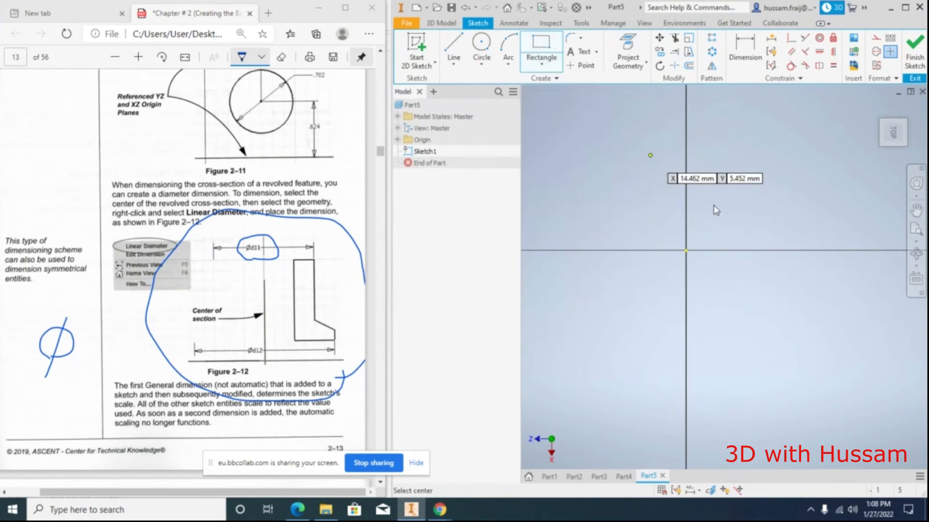
pyautogui.click(686, 251)
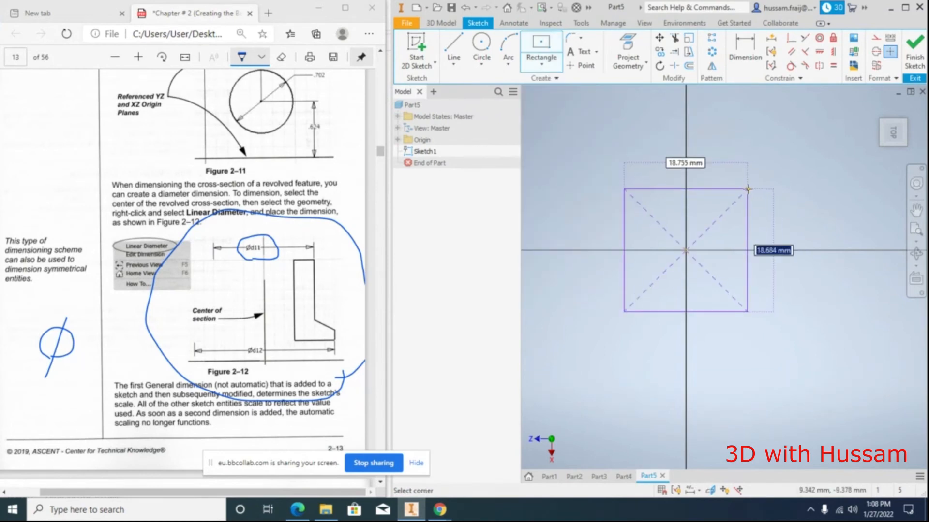
pyautogui.write('20')
pyautogui.press('Tab')
pyautogui.write('20')
pyautogui.press('Return')
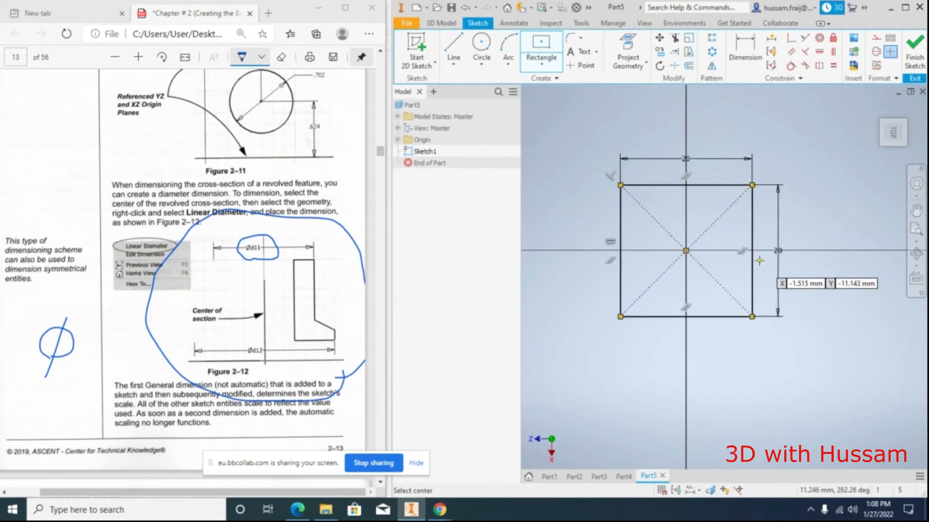
# Draw two 15 mm diameter circles centered on the square's two upper corners
pyautogui.click(481, 51)
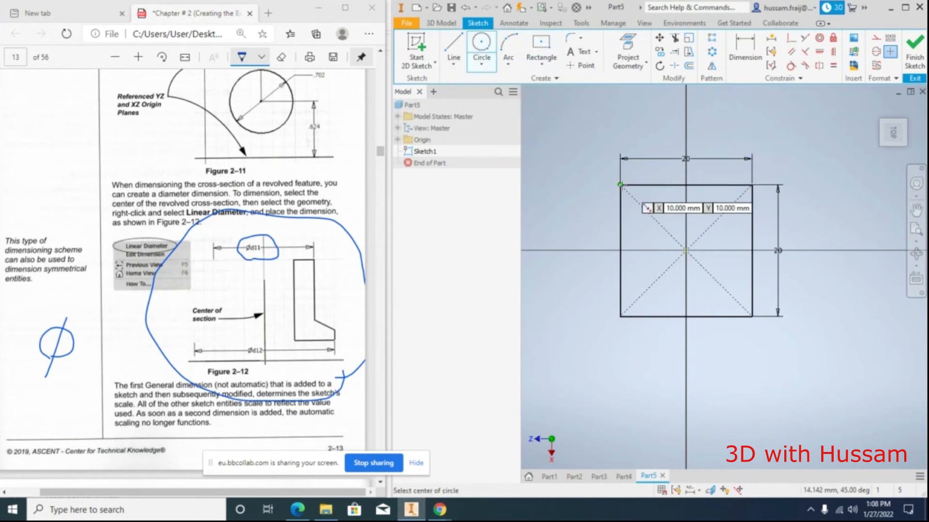
pyautogui.click(620, 186)
pyautogui.write('15')
pyautogui.press('Return')
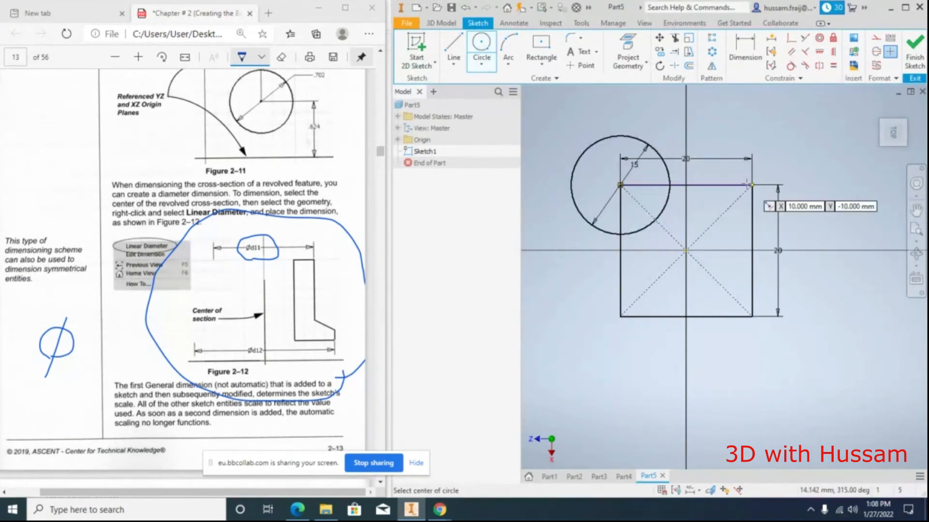
pyautogui.click(751, 185)
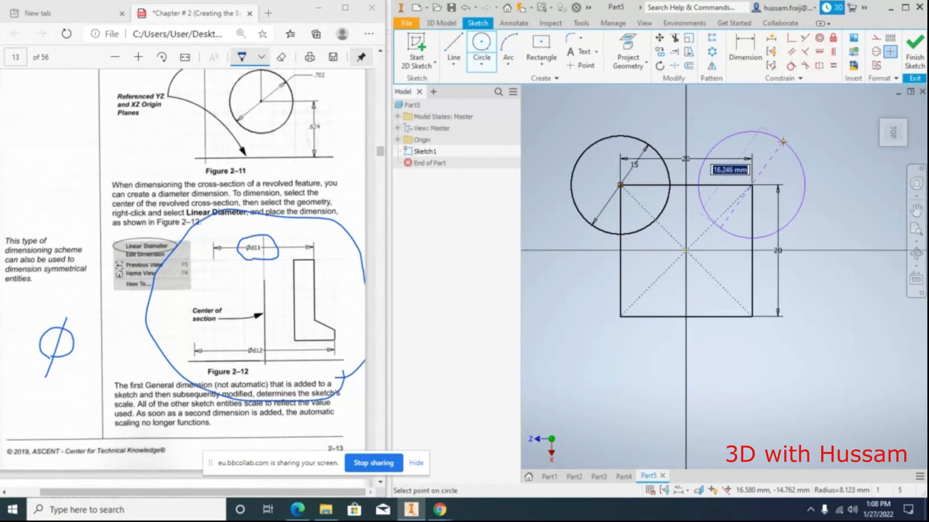
pyautogui.write('15')
pyautogui.press('Return')
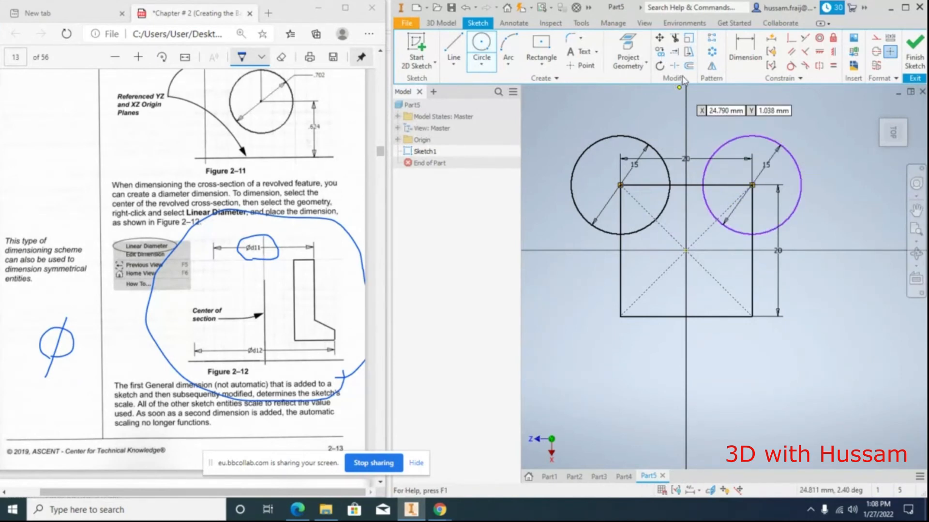
# Copy both circles onto the square's lower corners, using the upper-left corner as base point and the lower-left corner as destination
pyautogui.click(659, 51)
pyautogui.click(646, 143)
pyautogui.click(729, 142)
pyautogui.click(489, 115)
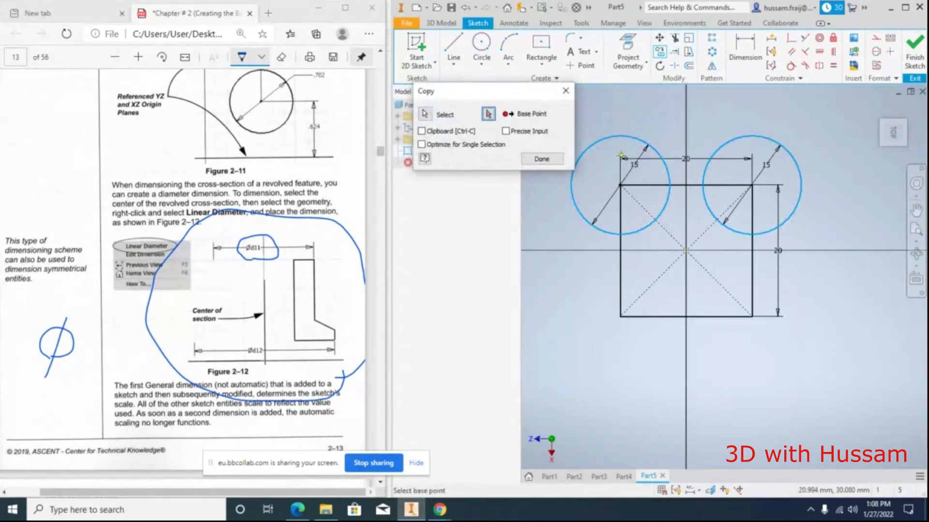
pyautogui.click(620, 185)
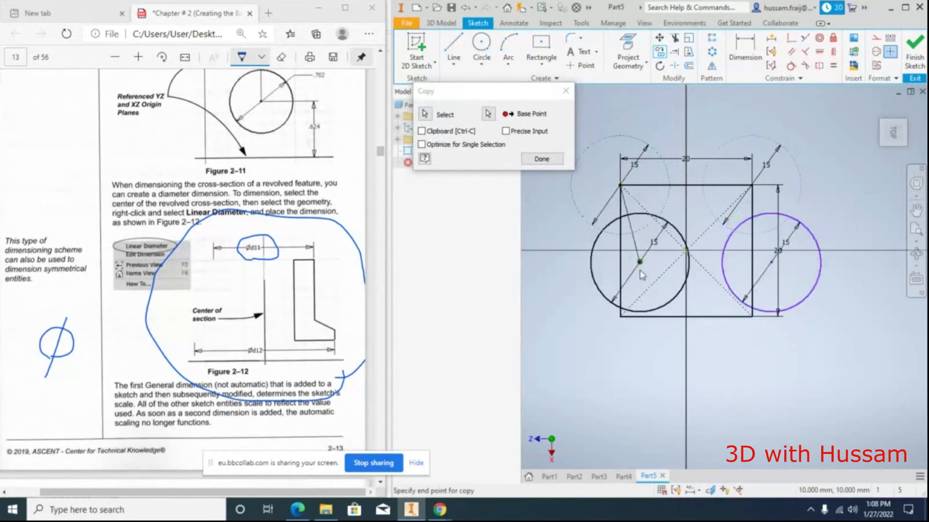
pyautogui.click(620, 317)
pyautogui.click(543, 161)
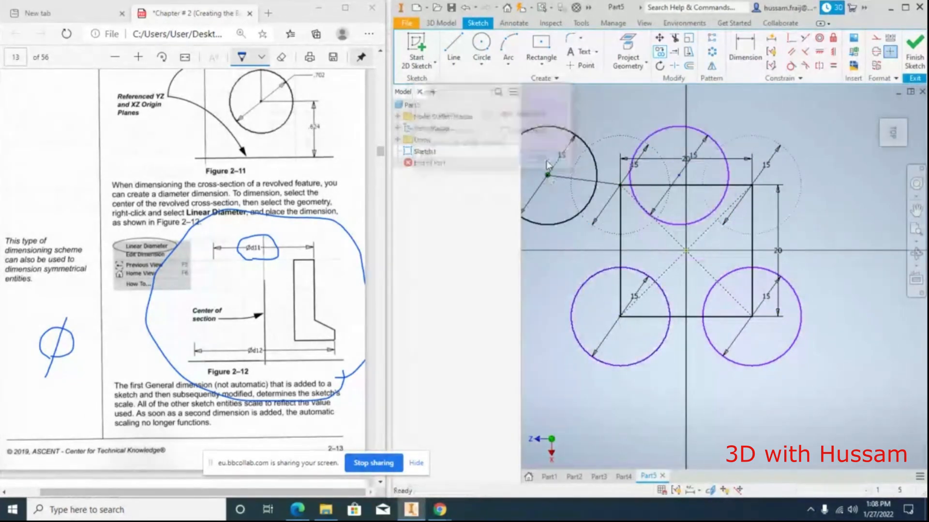
pyautogui.click(915, 51)
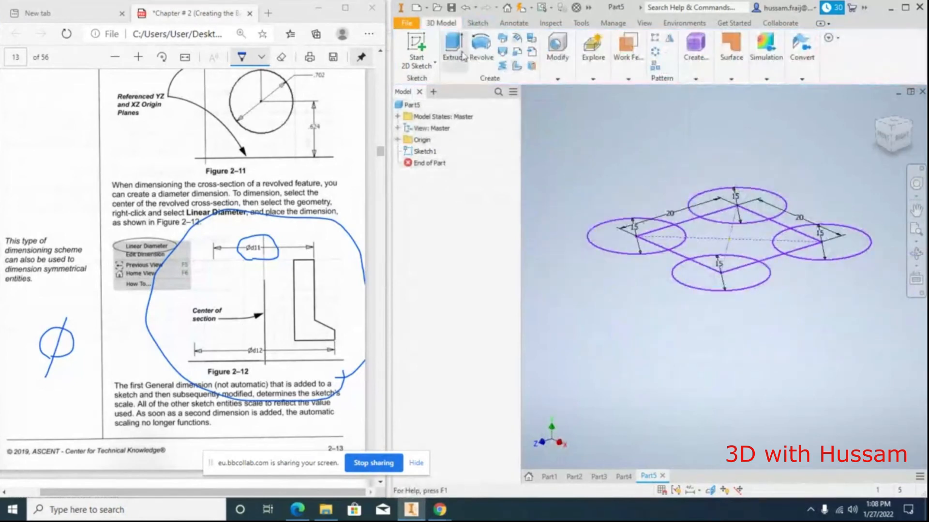
pyautogui.click(455, 48)
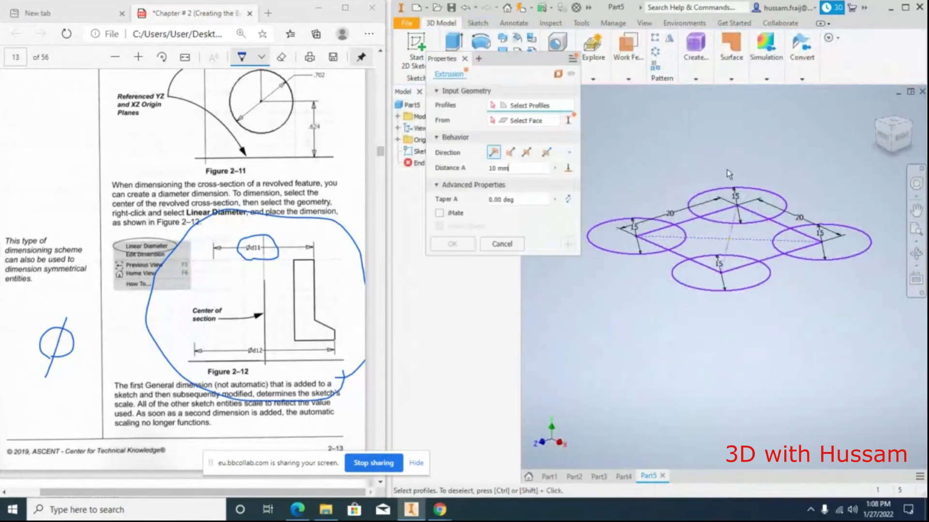
pyautogui.click(754, 192)
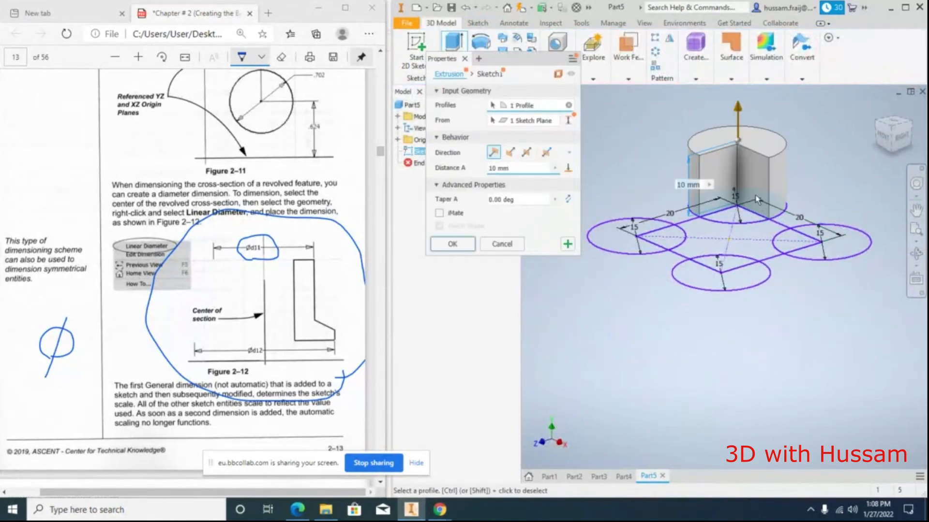
pyautogui.click(730, 221)
pyautogui.click(673, 245)
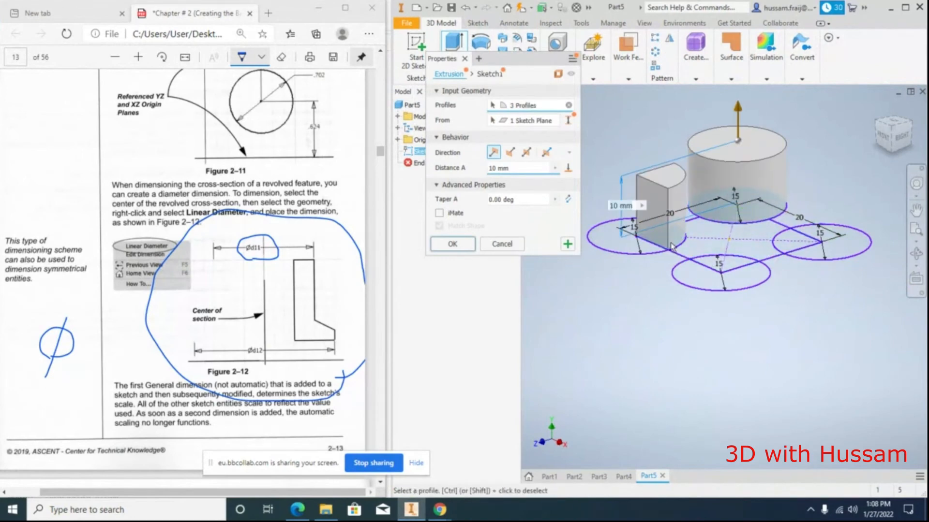
pyautogui.click(713, 243)
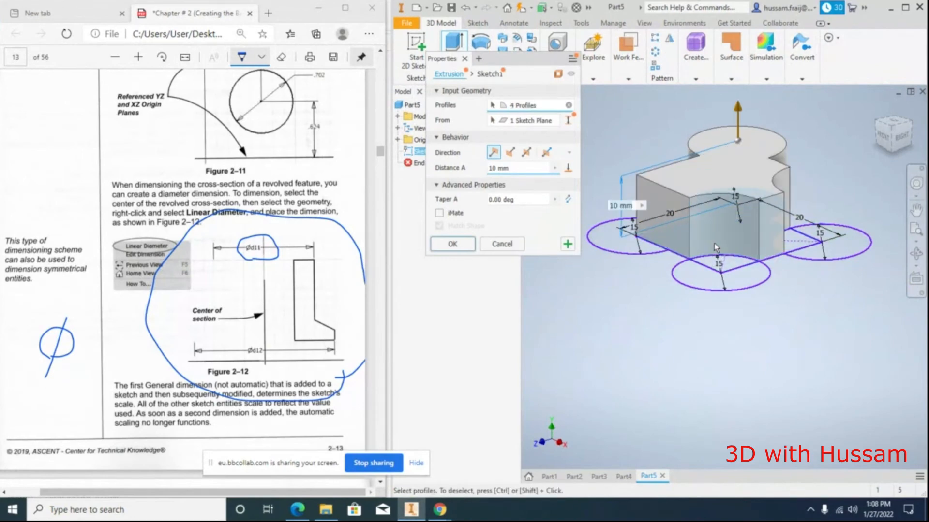
pyautogui.click(506, 244)
# Reopen the sketch for editing and convert the square's four sides to construction lines
pyautogui.rightClick(424, 152)
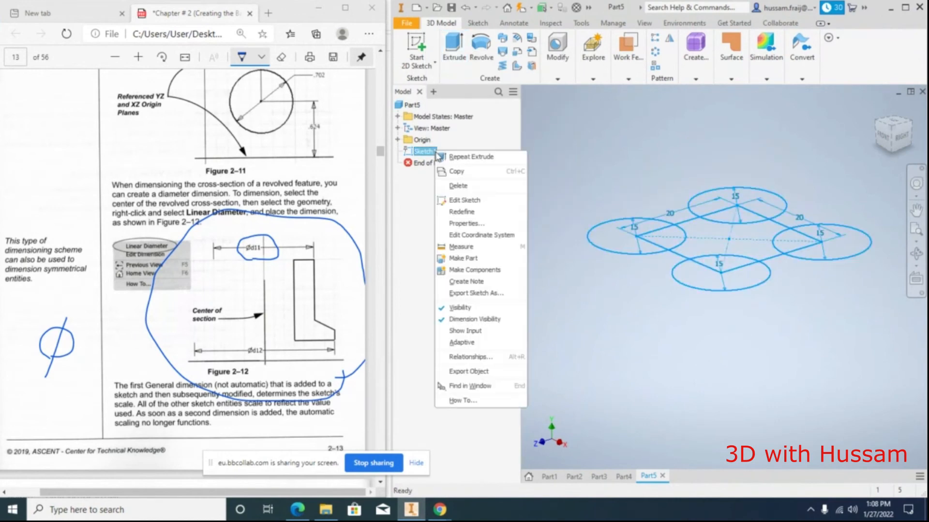
pyautogui.click(476, 199)
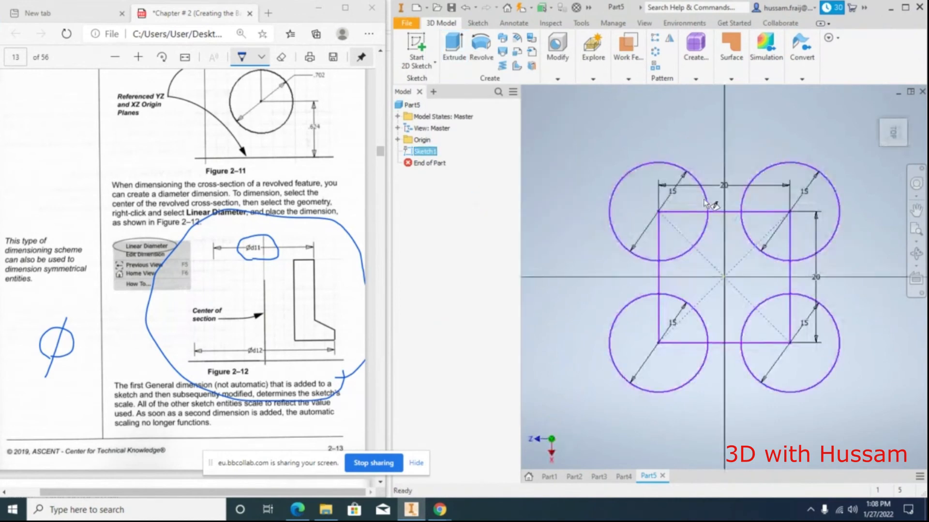
pyautogui.click(716, 212)
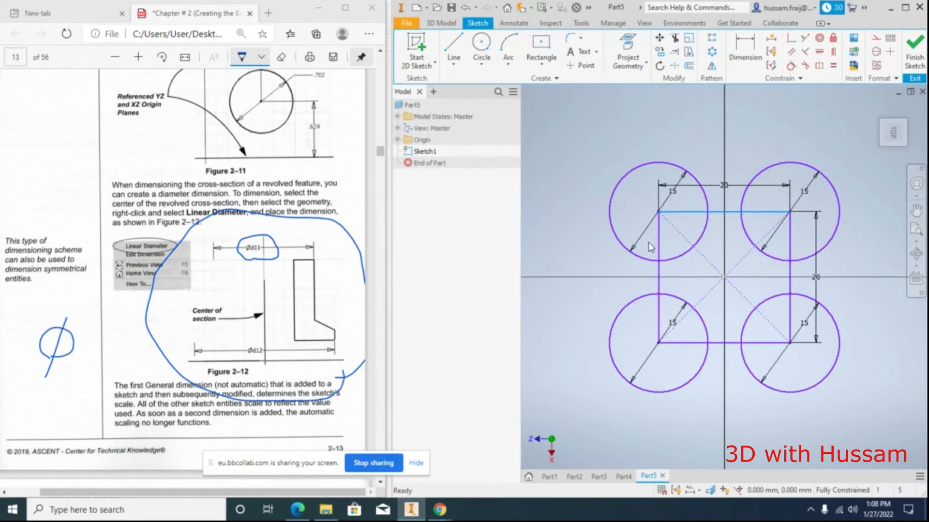
pyautogui.keyDown('ctrl'); pyautogui.click(662, 244); pyautogui.keyUp('ctrl')
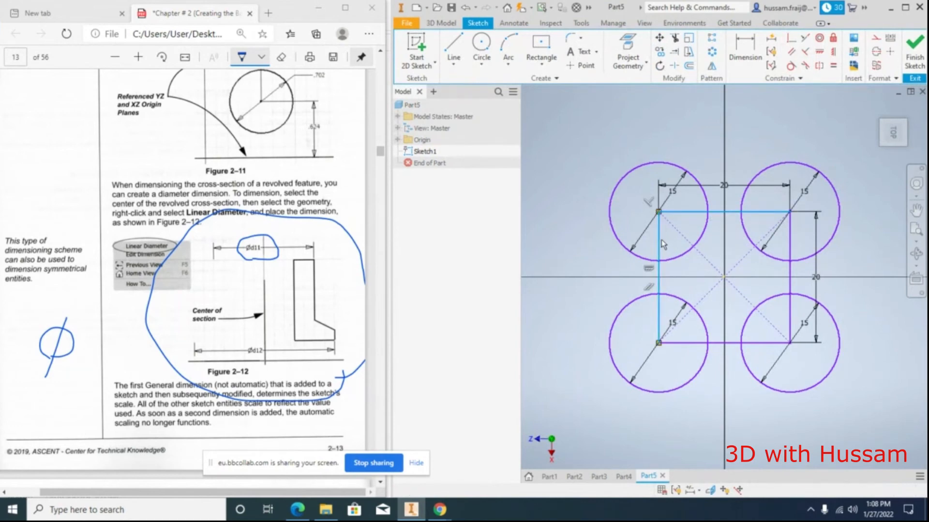
pyautogui.keyDown('ctrl'); pyautogui.click(723, 343); pyautogui.keyUp('ctrl')
pyautogui.keyDown('ctrl'); pyautogui.click(791, 284); pyautogui.keyUp('ctrl')
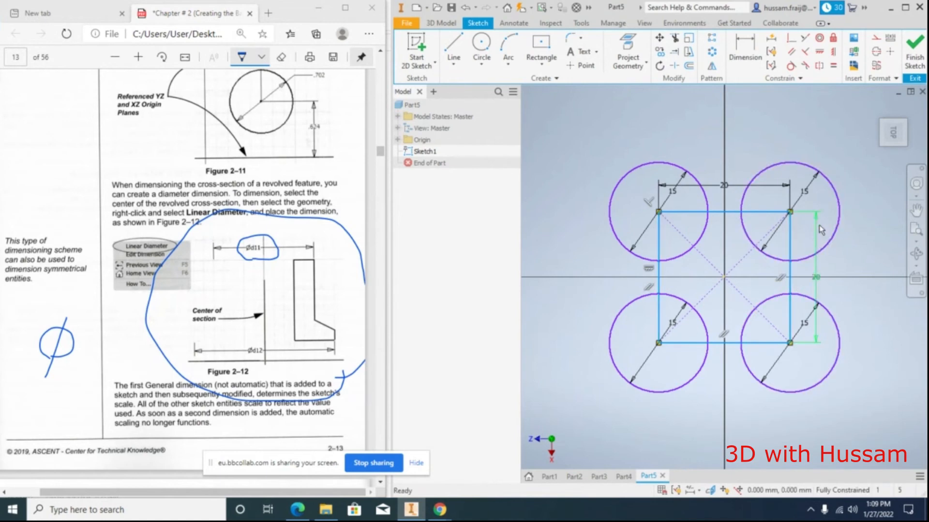
pyautogui.click(876, 39)
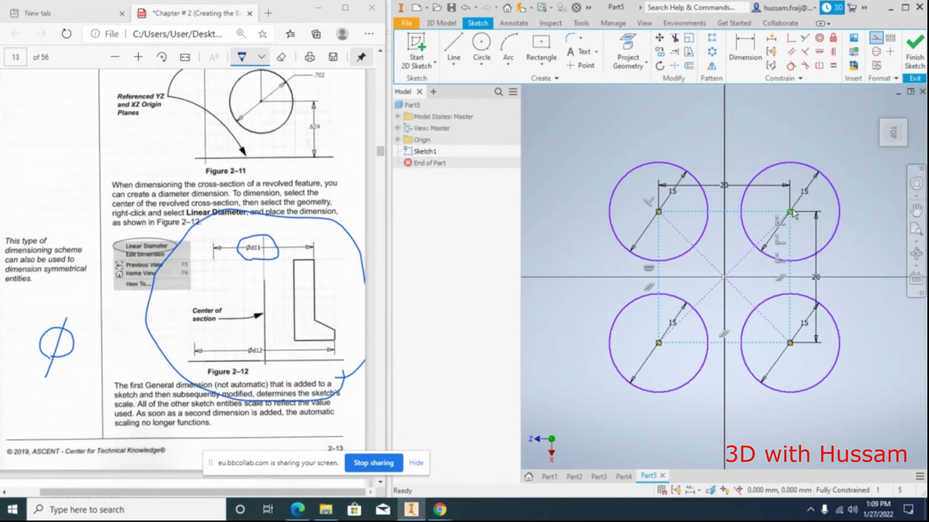
# Finish the sketch and extrude all four circles by 10 mm into cylinders
pyautogui.click(914, 55)
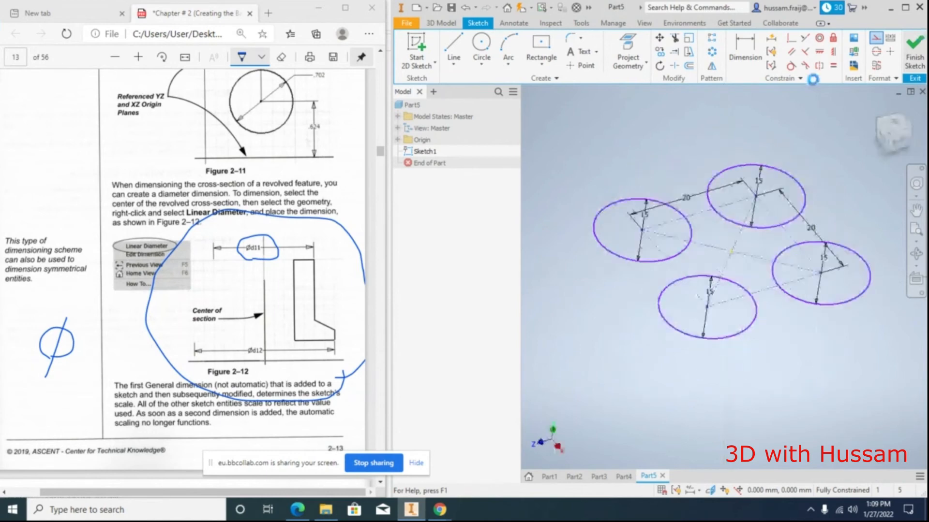
pyautogui.click(466, 57)
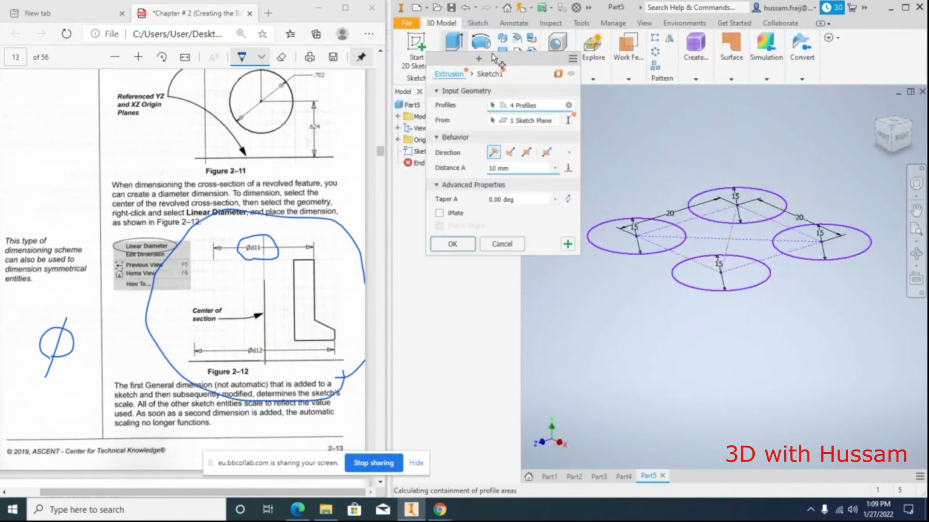
pyautogui.click(718, 206)
pyautogui.click(664, 236)
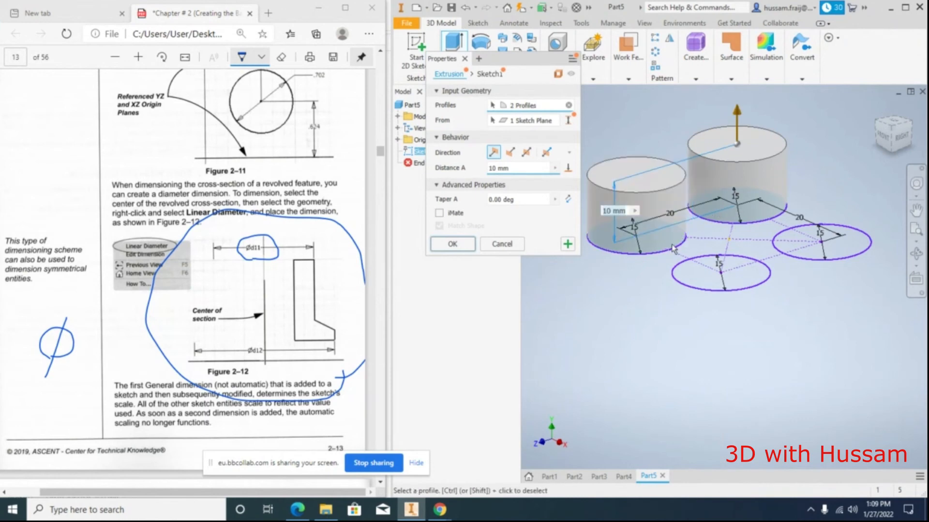
pyautogui.click(689, 271)
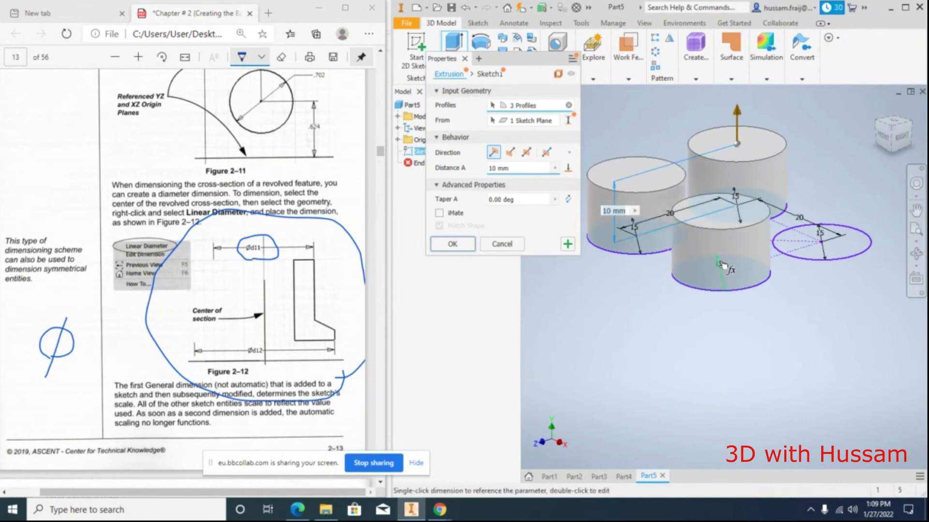
pyautogui.moveTo(801, 288); pyautogui.dragTo(710, 310, button='middle')
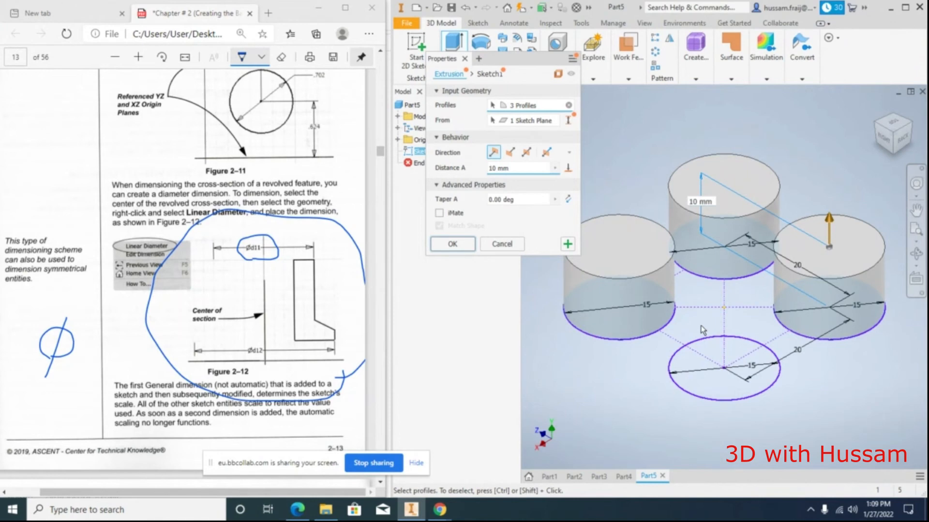
pyautogui.click(714, 354)
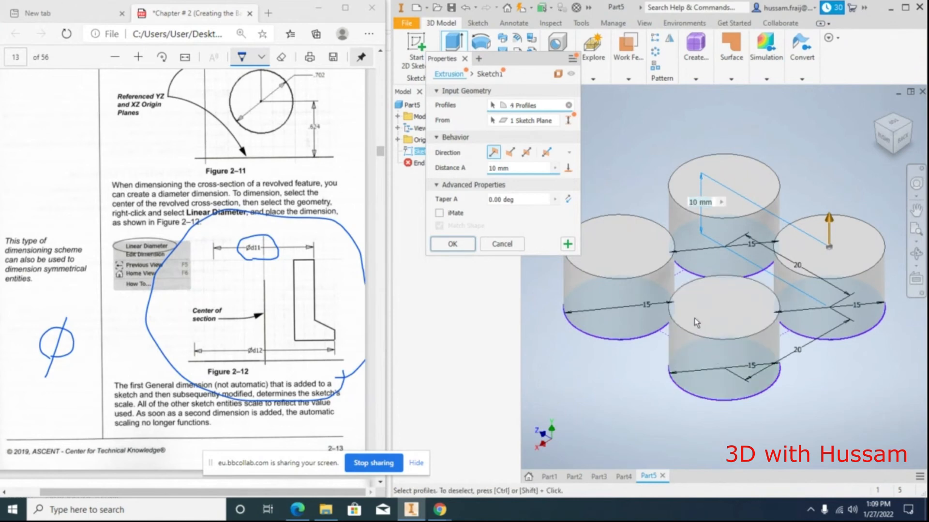
pyautogui.click(453, 244)
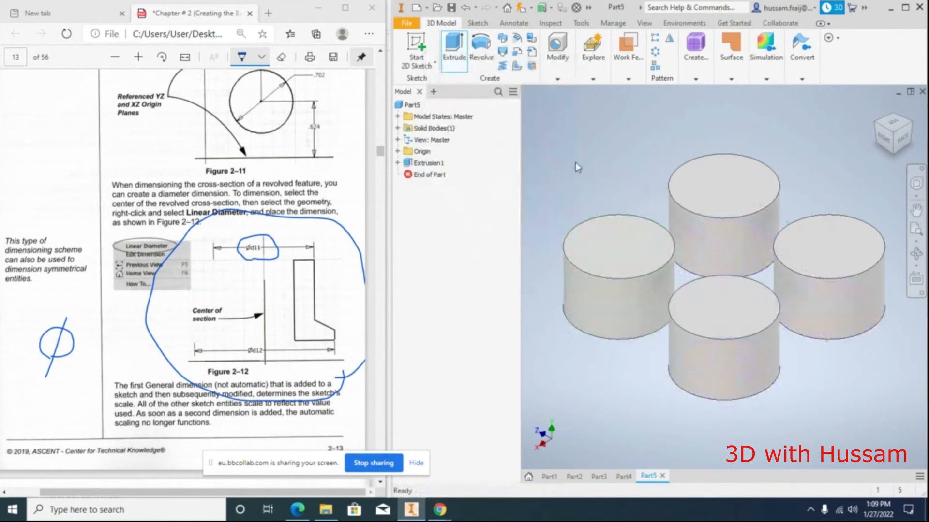
# Open the extrusion's sketch to inspect the square's construction lines, and exit it without editing
pyautogui.click(397, 162)
pyautogui.click(433, 175)
pyautogui.rightClick(432, 175)
pyautogui.click(450, 212)
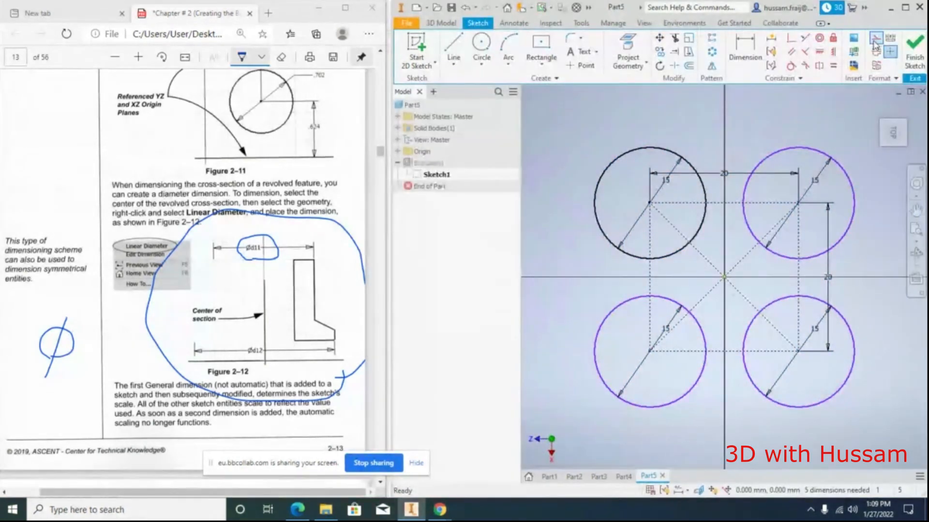
pyautogui.click(914, 54)
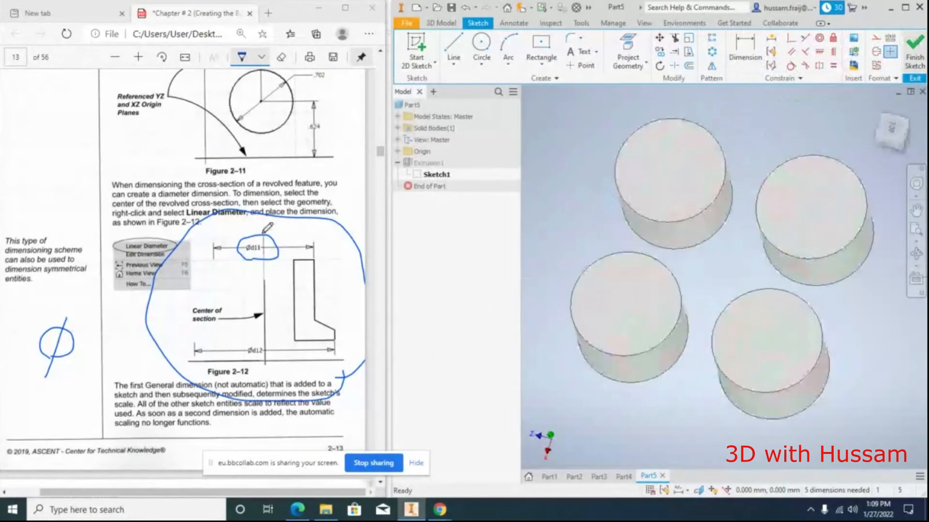
# Switch to the PDF handout and go to the Constraining section after Figure 2-14
pyautogui.scroll(-10, 267, 227)
pyautogui.scroll(-3, 258, 217)
pyautogui.scroll(-12, 258, 217)
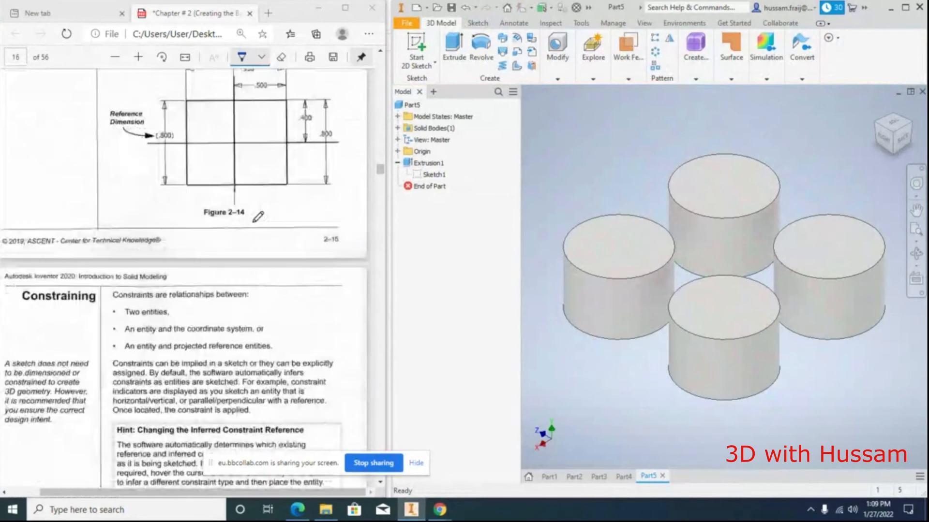
# Underline the Constraining heading in the handout and go on to the Step 5 table of base feature types
pyautogui.moveTo(26, 174); pyautogui.dragTo(90, 174)
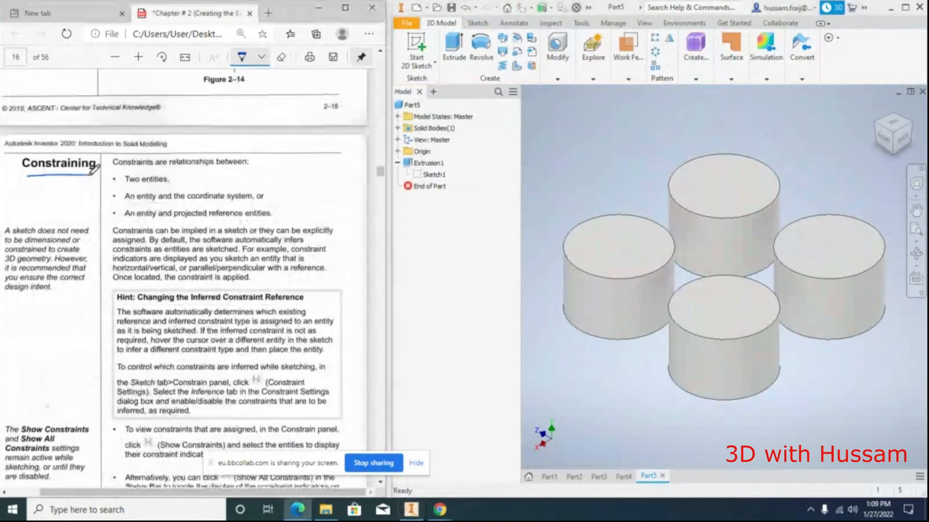
pyautogui.scroll(-1, 159, 194)
pyautogui.scroll(-10, 164, 189)
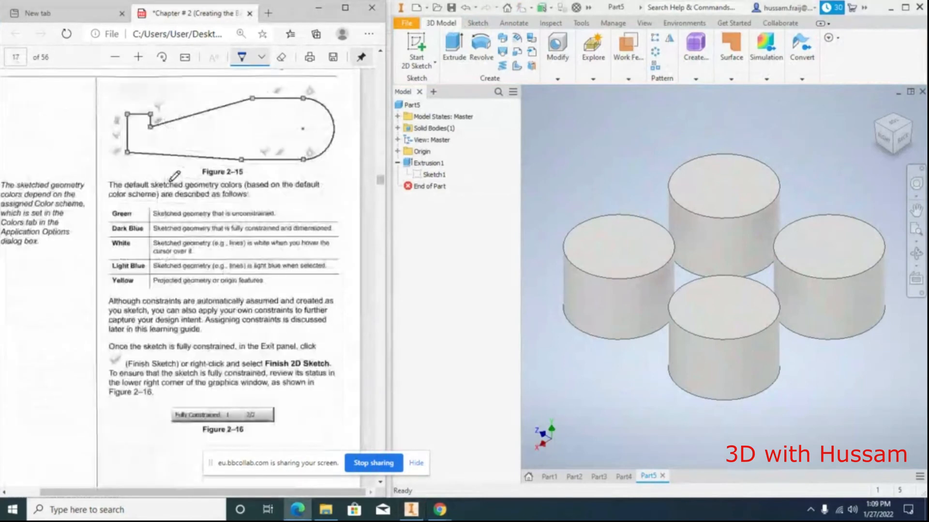
pyautogui.scroll(-12, 170, 172)
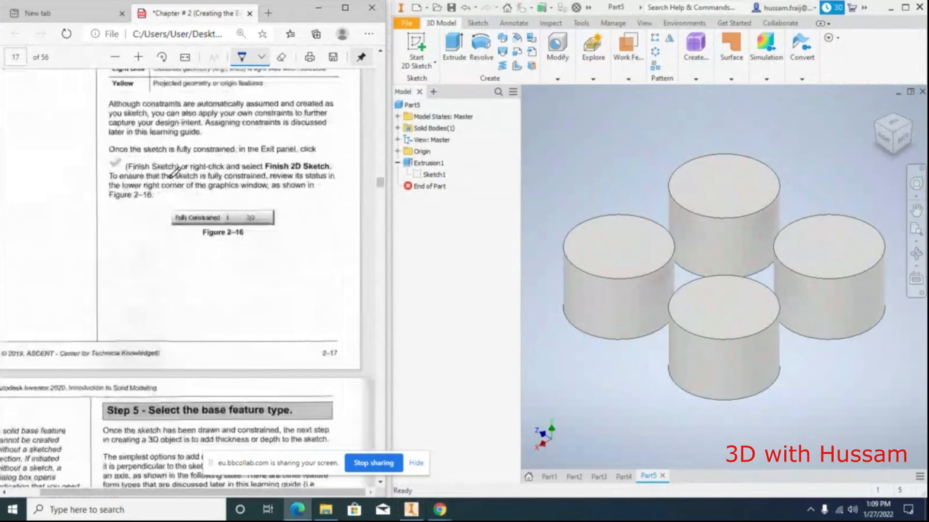
pyautogui.scroll(6, 185, 200)
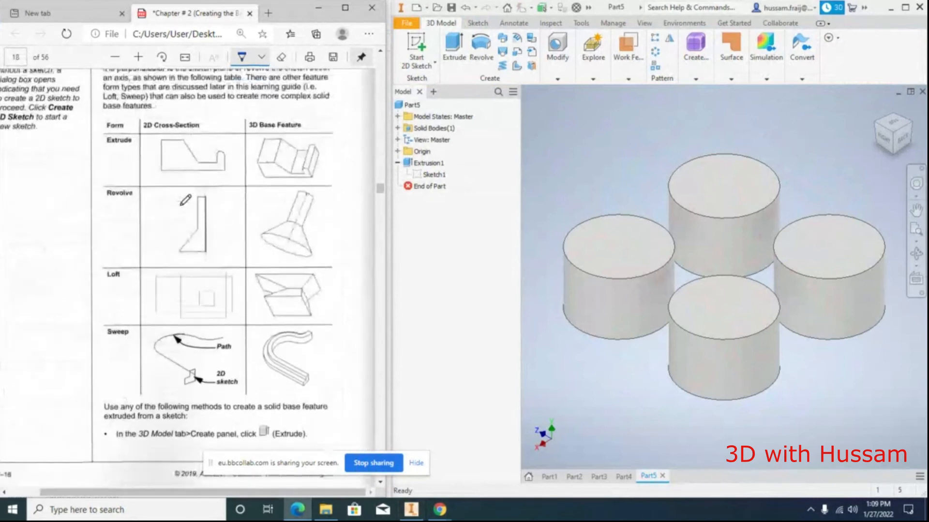
pyautogui.scroll(3, 185, 200)
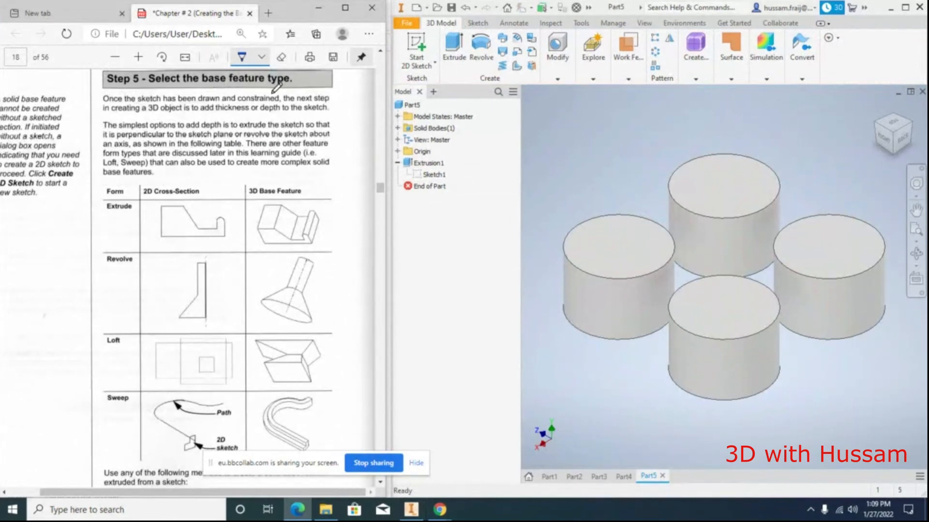
pyautogui.scroll(-3, 234, 140)
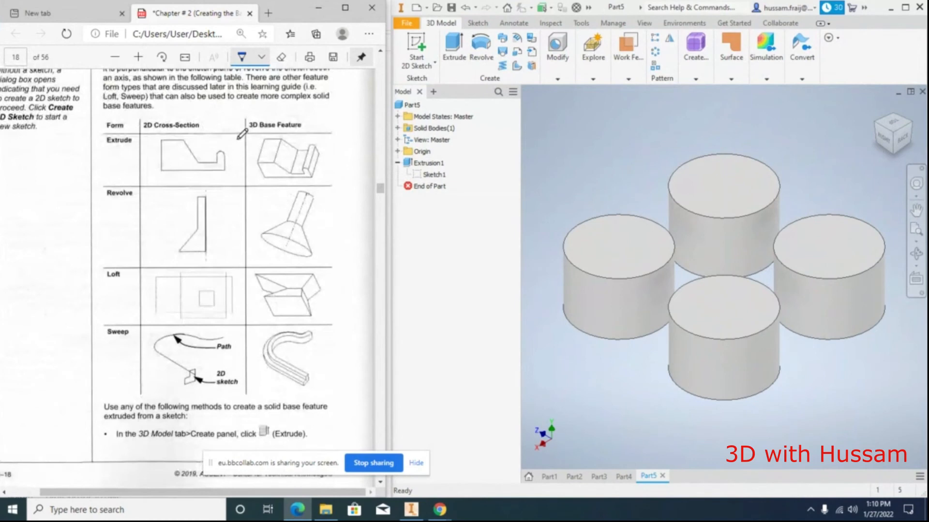
# Create a new part from the metric Standard (mm).ipt template and start a 2D sketch on the XZ plane
pyautogui.click(408, 24)
pyautogui.click(420, 65)
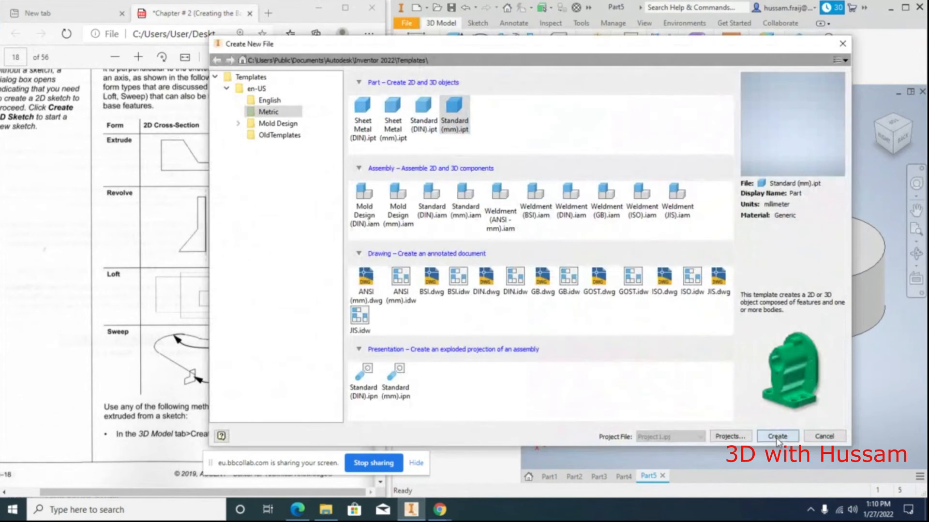
pyautogui.click(777, 437)
pyautogui.click(417, 65)
pyautogui.click(426, 87)
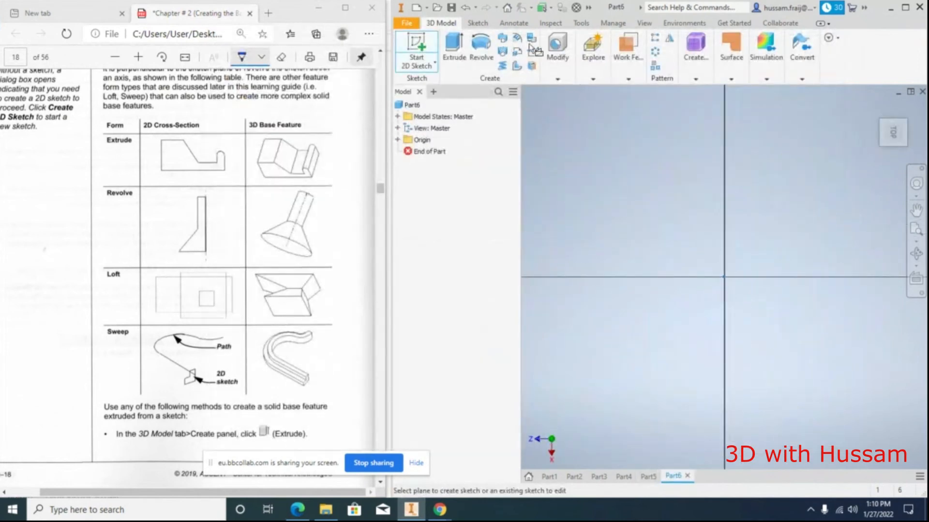
# Sketch a centre rectangle from the origin and finish the sketch
pyautogui.click(723, 277)
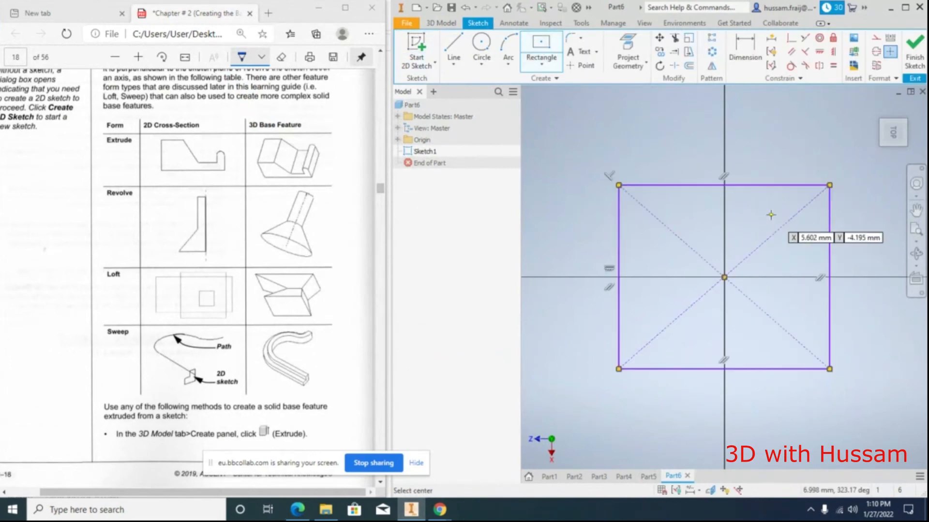
pyautogui.click(830, 182)
pyautogui.press('Escape')
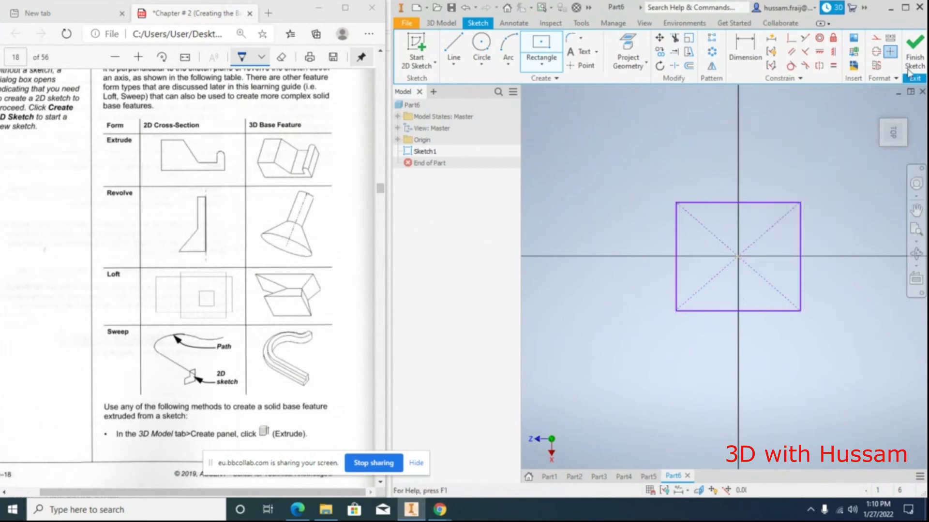
pyautogui.click(915, 45)
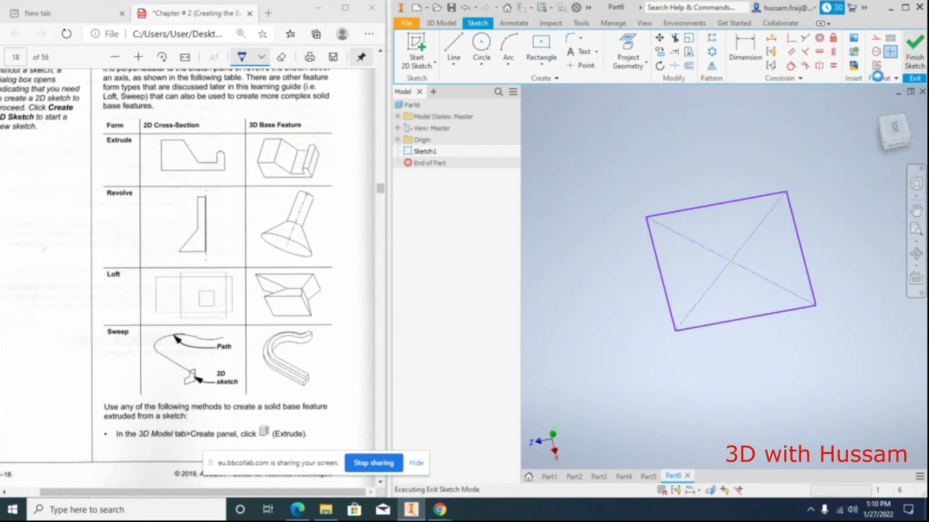
# Preview extruding the rectangle by 10 mm and cancel the extrusion
pyautogui.press('e')
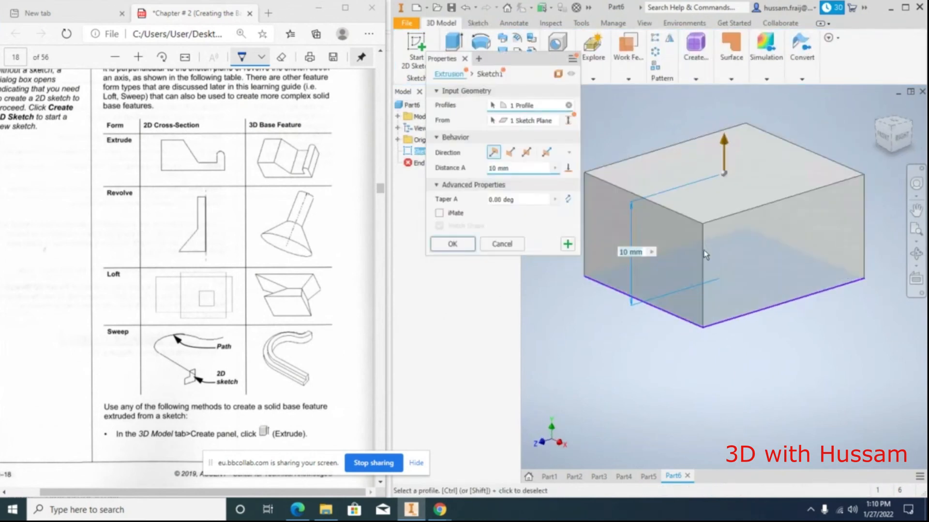
pyautogui.click(503, 244)
# Revolve the rectangle 30 degrees about one of its sides and undo the revolution
pyautogui.click(480, 53)
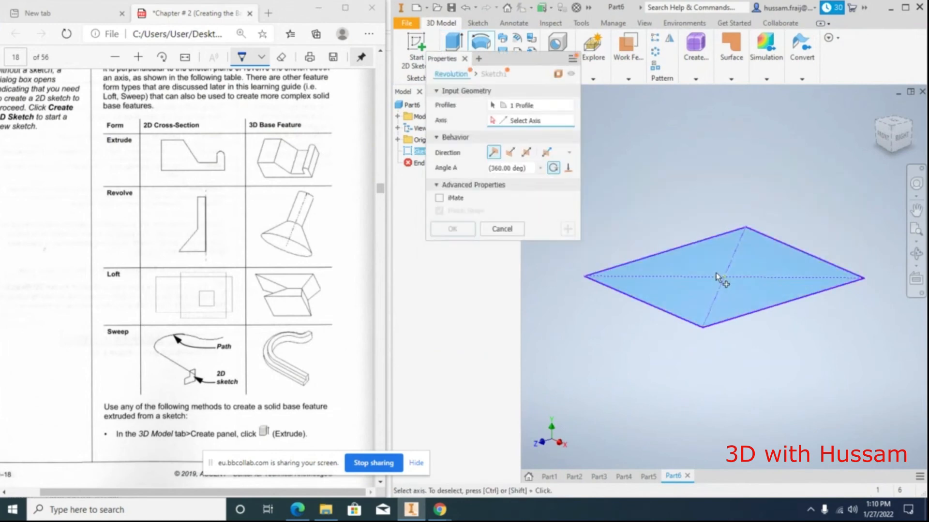
pyautogui.click(651, 304)
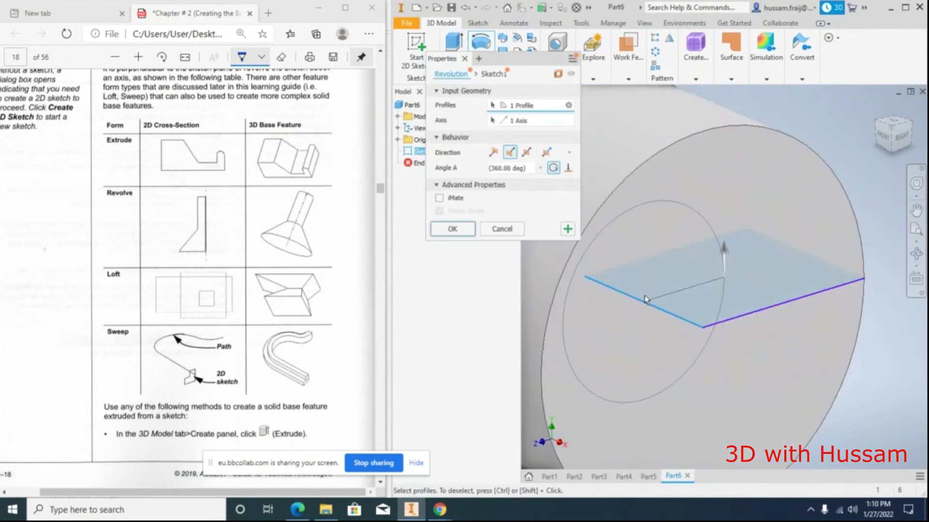
pyautogui.click(508, 169)
pyautogui.write('30')
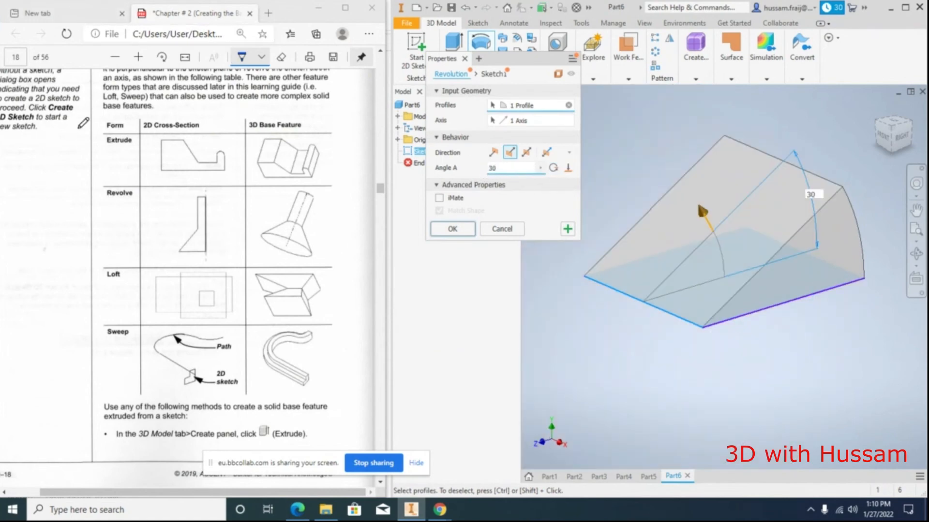
pyautogui.click(452, 228)
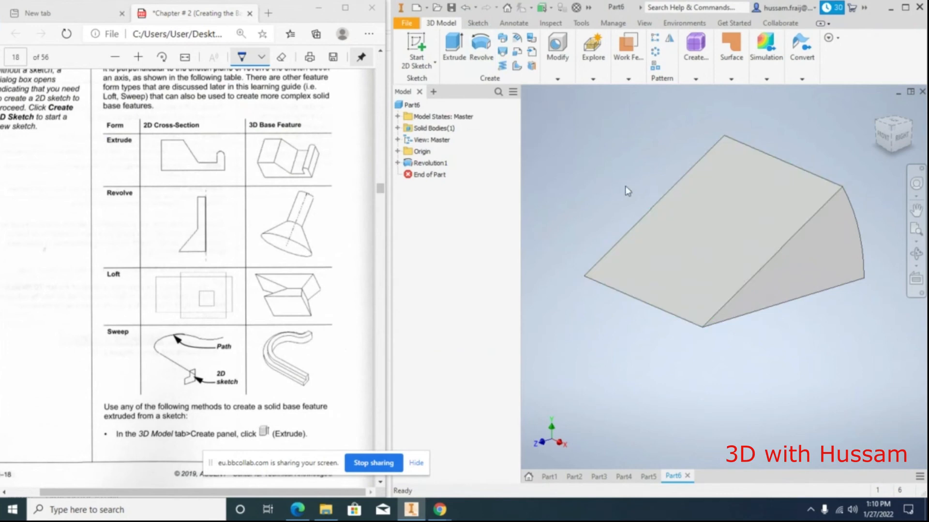
pyautogui.hotkey('ctrl', 'z')
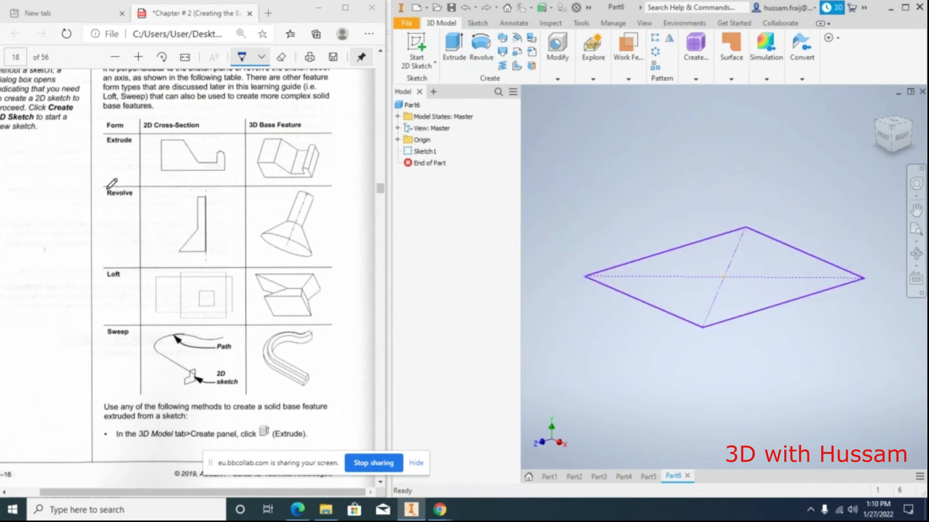
# Switch to the PDF handout and circle the Extrude, Revolve, Loft and Sweep labels in the base feature table
pyautogui.moveTo(153, 128)
pyautogui.mouseDown()
pyautogui.moveTo(107, 125)
pyautogui.moveTo(154, 139)
pyautogui.mouseUp()
pyautogui.moveTo(107, 211)
pyautogui.mouseDown()
pyautogui.moveTo(134, 209)
pyautogui.moveTo(103, 197)
pyautogui.mouseUp()
pyautogui.moveTo(103, 284)
pyautogui.mouseDown()
pyautogui.moveTo(129, 265)
pyautogui.moveTo(101, 264)
pyautogui.mouseUp()
pyautogui.moveTo(115, 335)
pyautogui.mouseDown()
pyautogui.moveTo(139, 333)
pyautogui.moveTo(117, 332)
pyautogui.mouseUp()
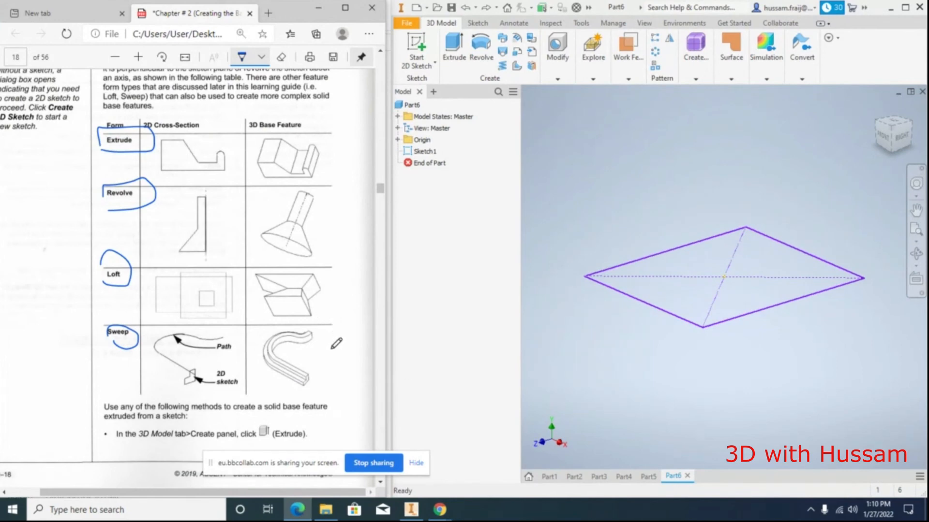
# Switch back to Inventor and make the origin's XZ Plane visible
pyautogui.click(398, 139)
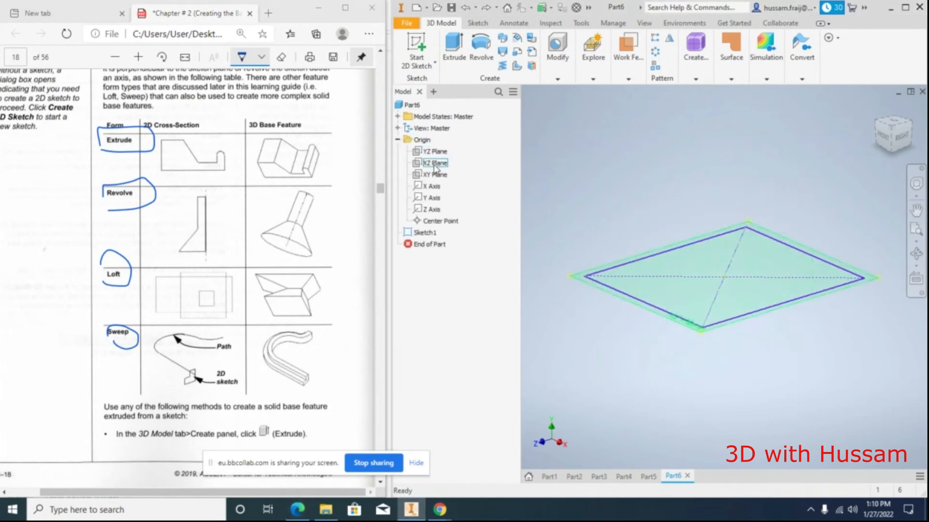
pyautogui.click(436, 164)
pyautogui.rightClick(436, 169)
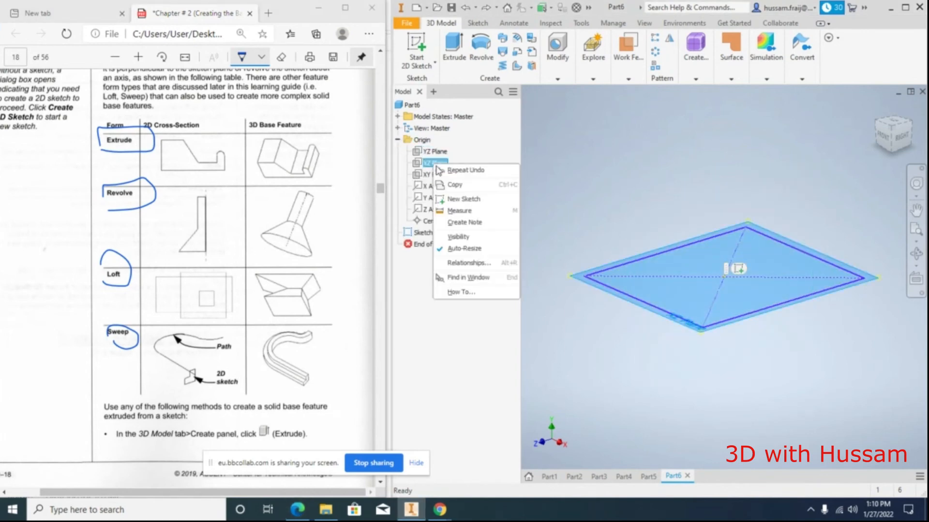
pyautogui.click(579, 318)
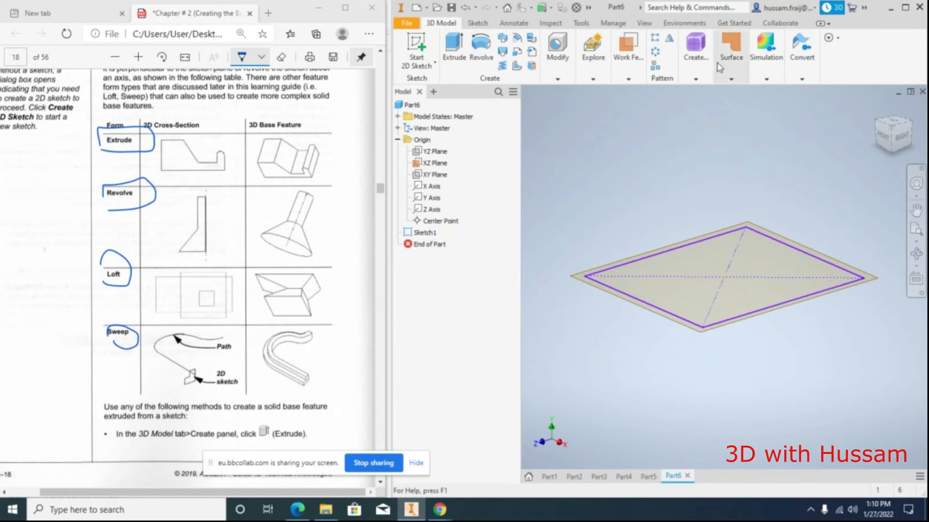
# Create a work plane offset 10 mm above the XZ plane
pyautogui.click(627, 46)
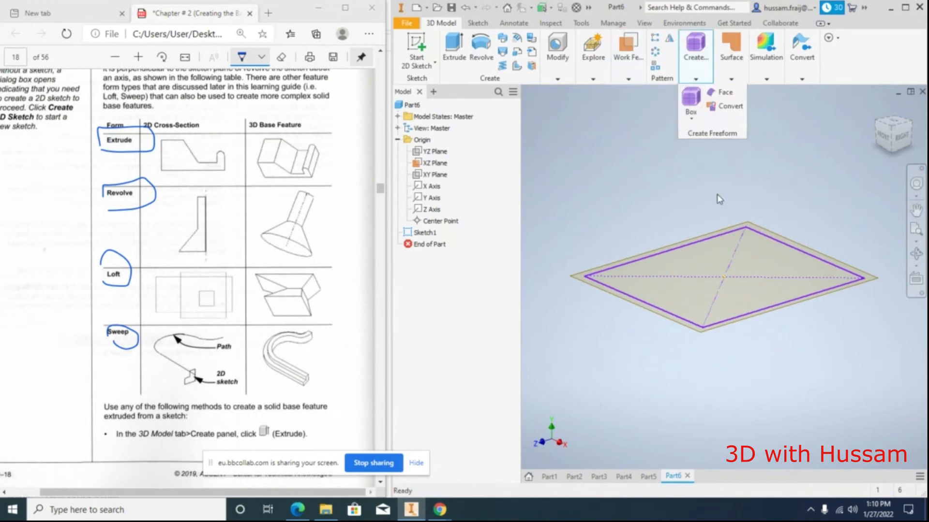
pyautogui.click(628, 79)
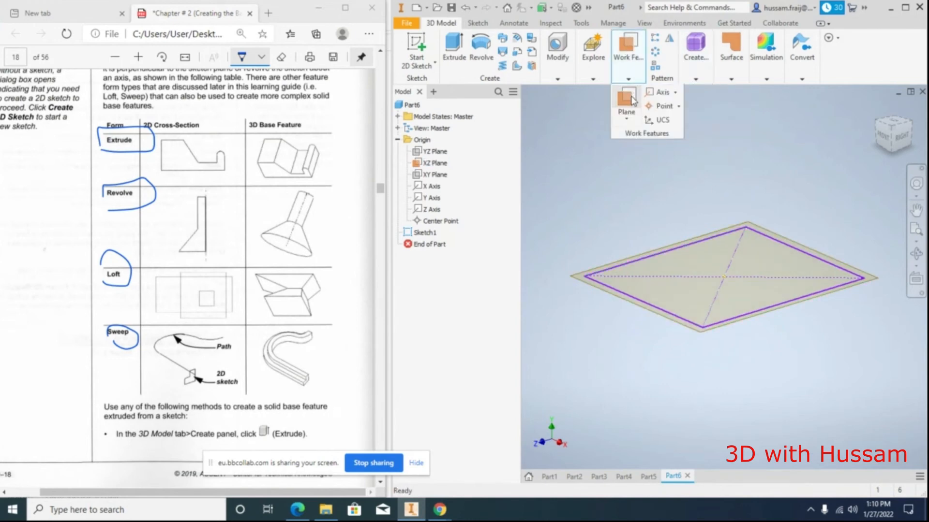
pyautogui.click(648, 92)
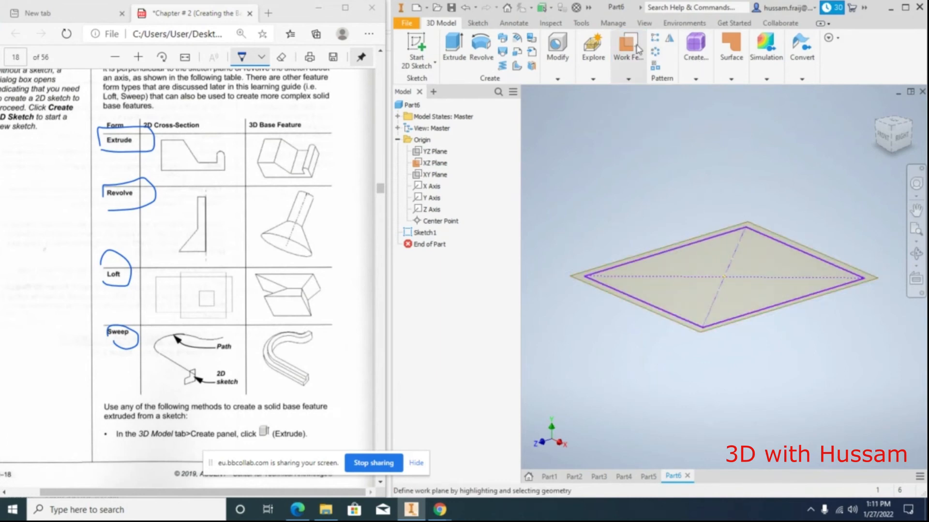
pyautogui.click(627, 78)
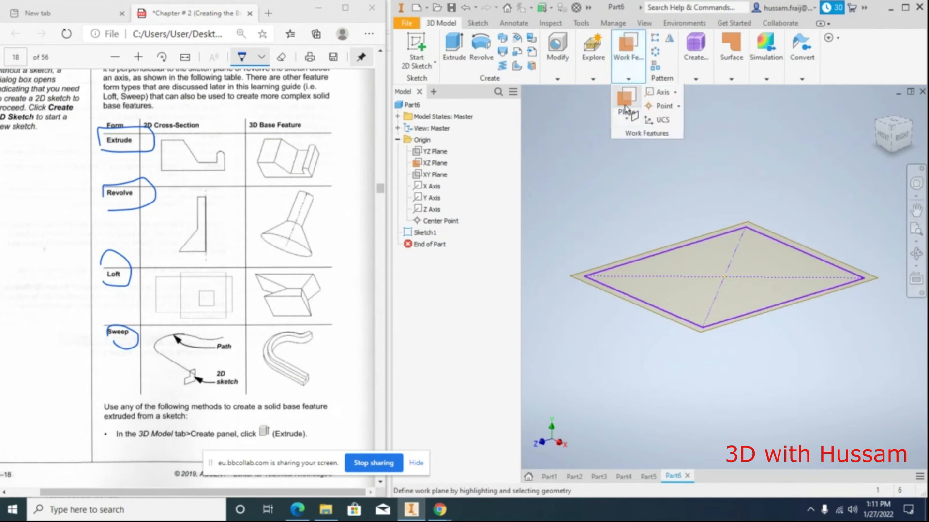
pyautogui.click(817, 242)
pyautogui.moveTo(817, 237); pyautogui.dragTo(813, 161)
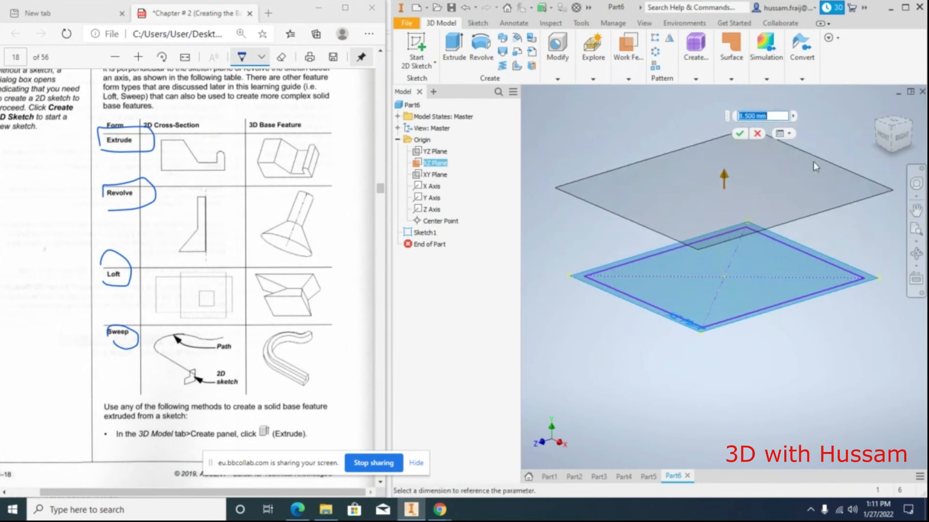
pyautogui.write('10')
pyautogui.press('Return')
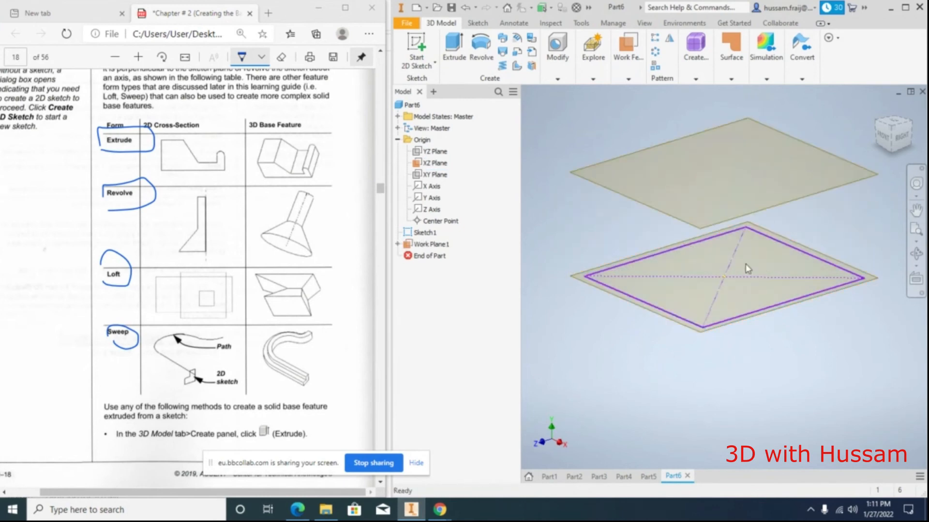
# Create a second work plane offset upward from the first work plane
pyautogui.scroll(3, 722, 331)
pyautogui.scroll(-3, 783, 240)
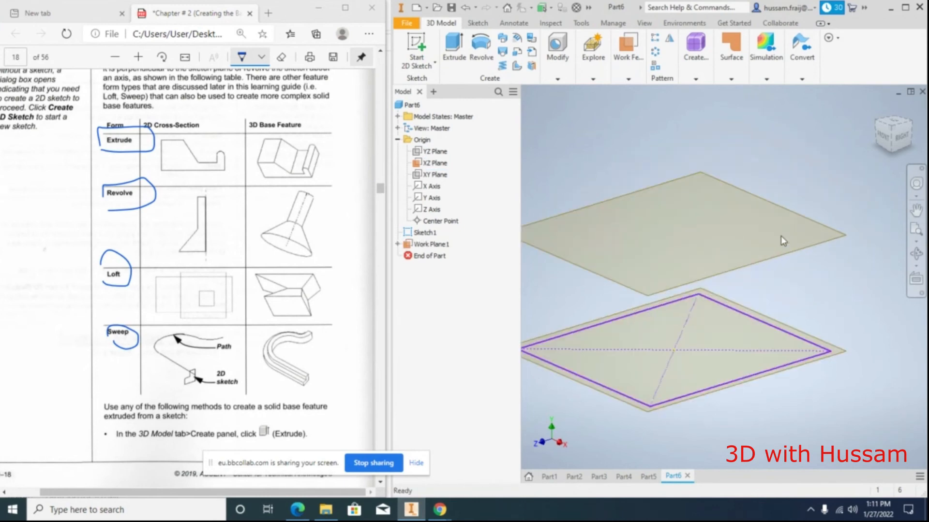
pyautogui.click(628, 48)
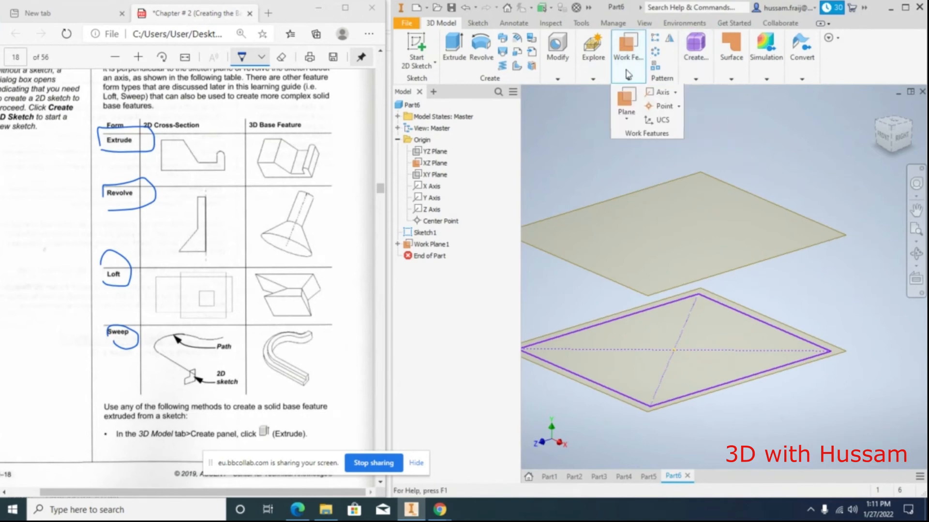
pyautogui.click(626, 96)
pyautogui.moveTo(823, 203); pyautogui.dragTo(815, 135)
pyautogui.press('Return')
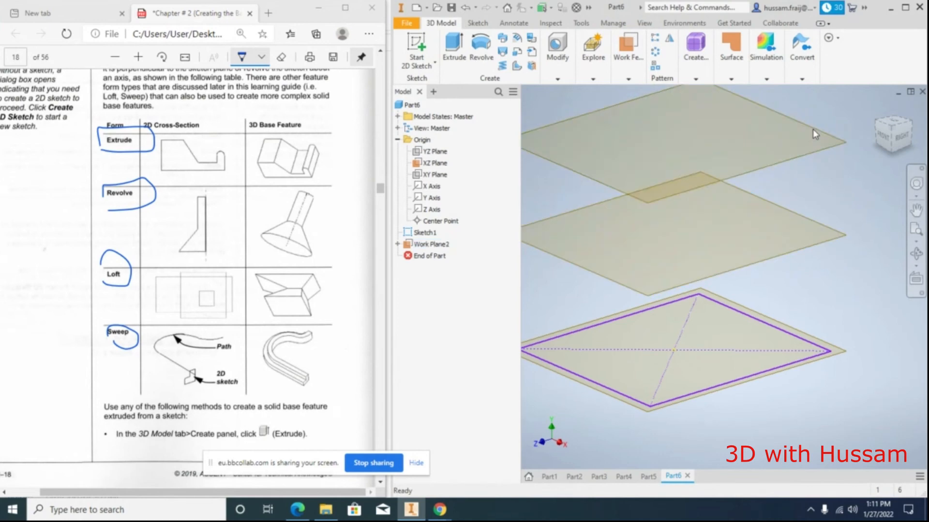
# Sketch a circle centred on the origin on the middle work plane, smaller than the rectangle, and finish the sketch
pyautogui.scroll(3, 716, 229)
pyautogui.click(425, 69)
pyautogui.click(432, 86)
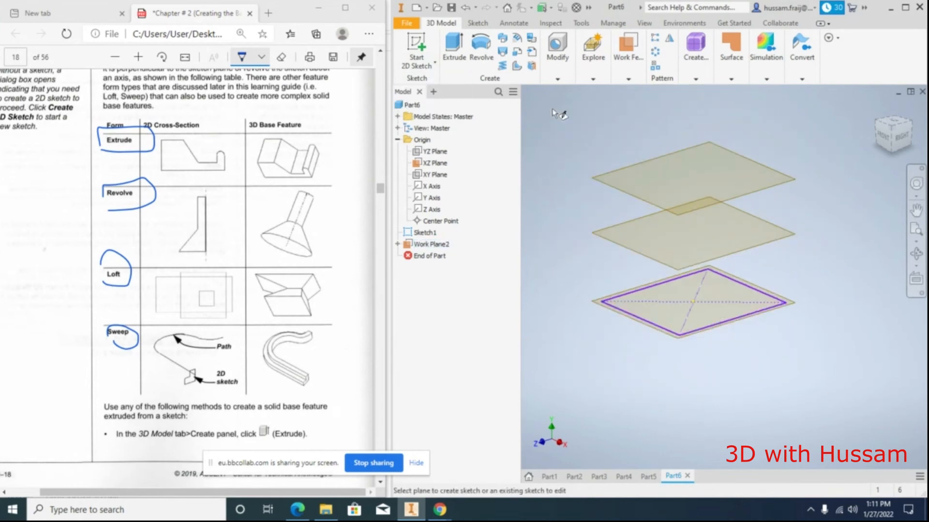
pyautogui.click(609, 235)
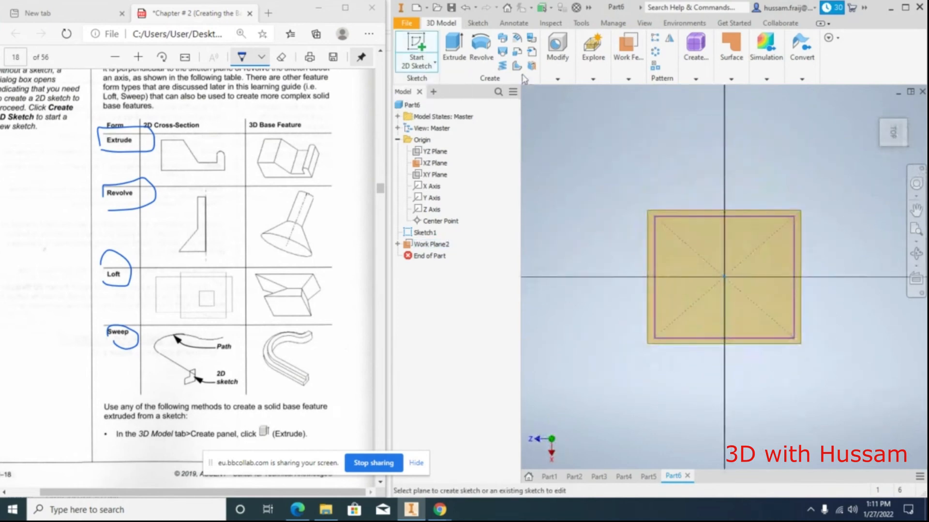
pyautogui.click(481, 44)
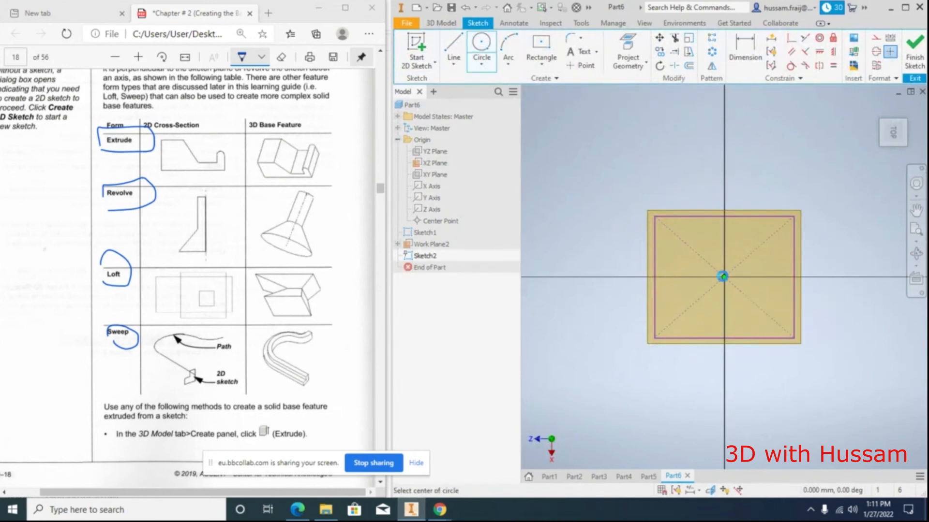
pyautogui.click(724, 277)
pyautogui.click(750, 290)
pyautogui.click(914, 48)
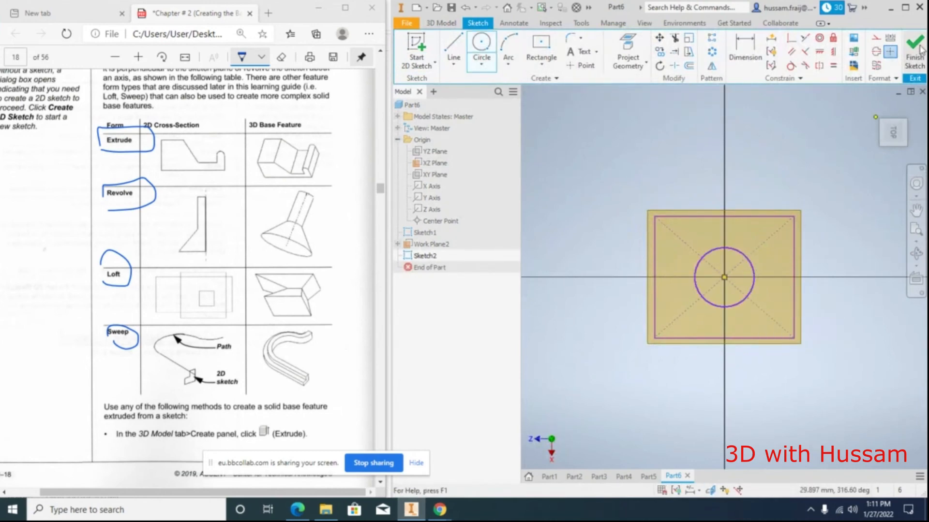
# Sketch a centre rectangle about 36 mm by 12 mm from the origin on the uppermost work plane and finish the sketch
pyautogui.click(435, 62)
pyautogui.click(435, 87)
pyautogui.click(670, 153)
pyautogui.click(540, 46)
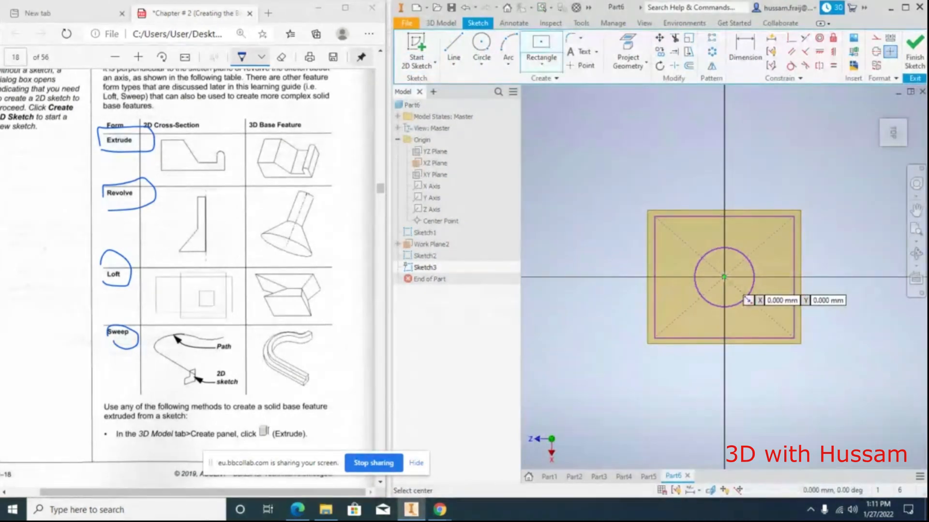
pyautogui.click(724, 277)
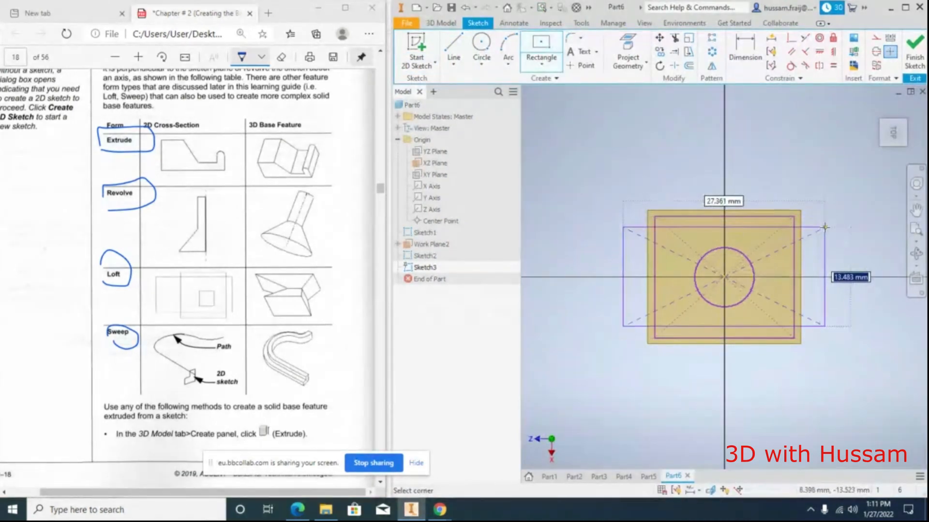
pyautogui.click(856, 233)
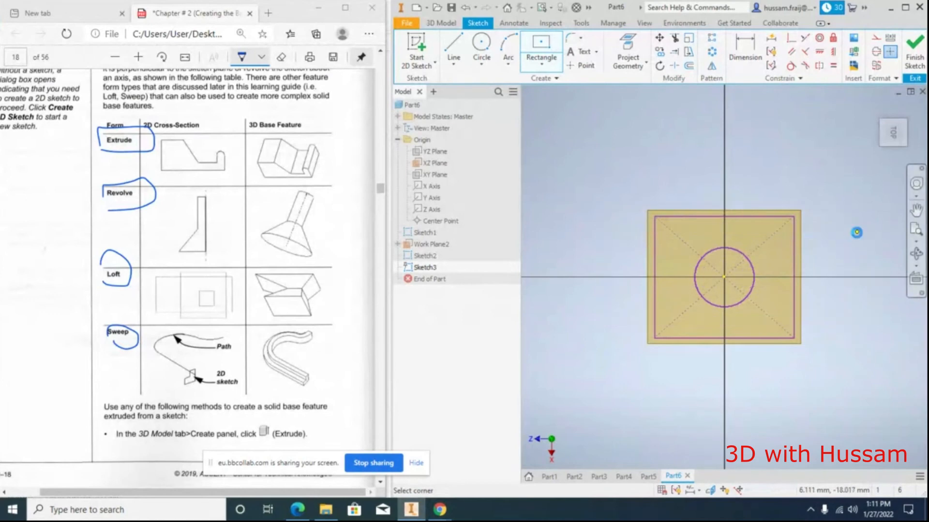
pyautogui.click(914, 53)
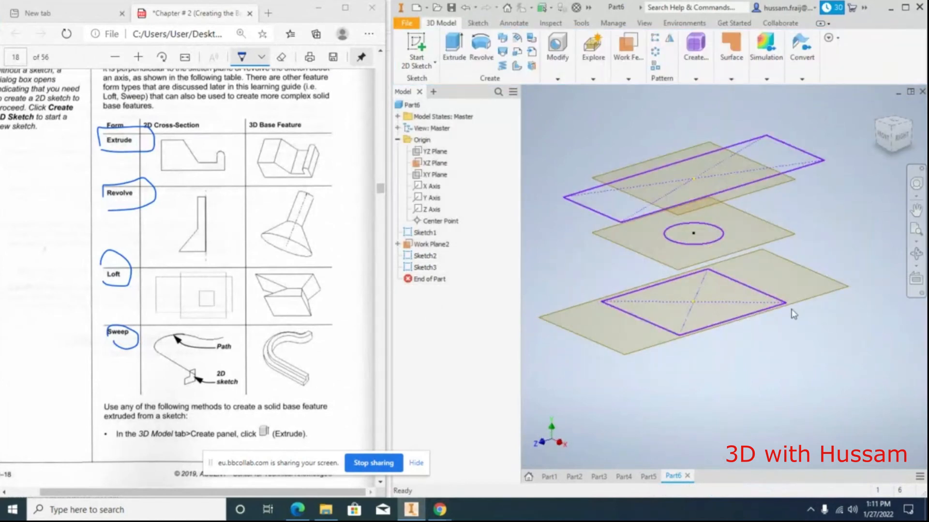
# Create a solid loft through the bottom rectangle, the middle circle and the top rectangle, in that order
pyautogui.scroll(-3, 769, 379)
pyautogui.scroll(1, 769, 345)
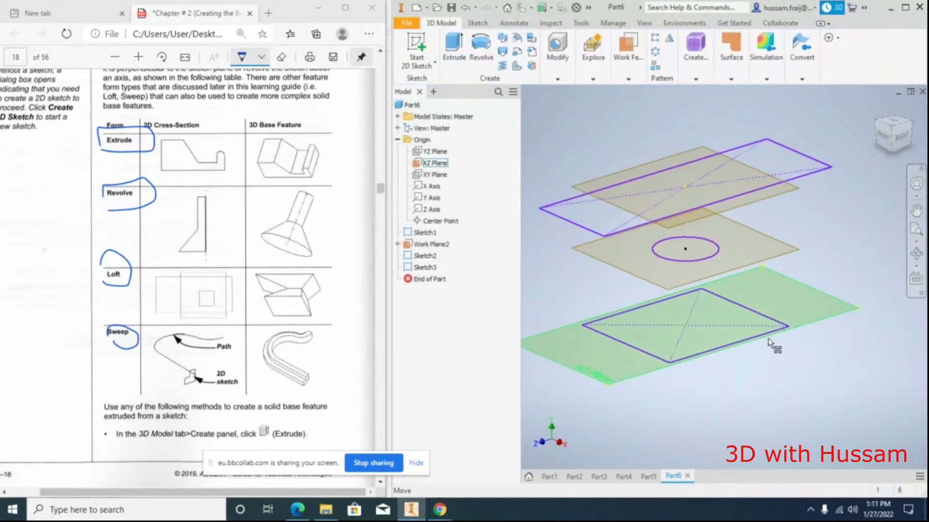
pyautogui.scroll(3, 769, 339)
pyautogui.scroll(-3, 789, 248)
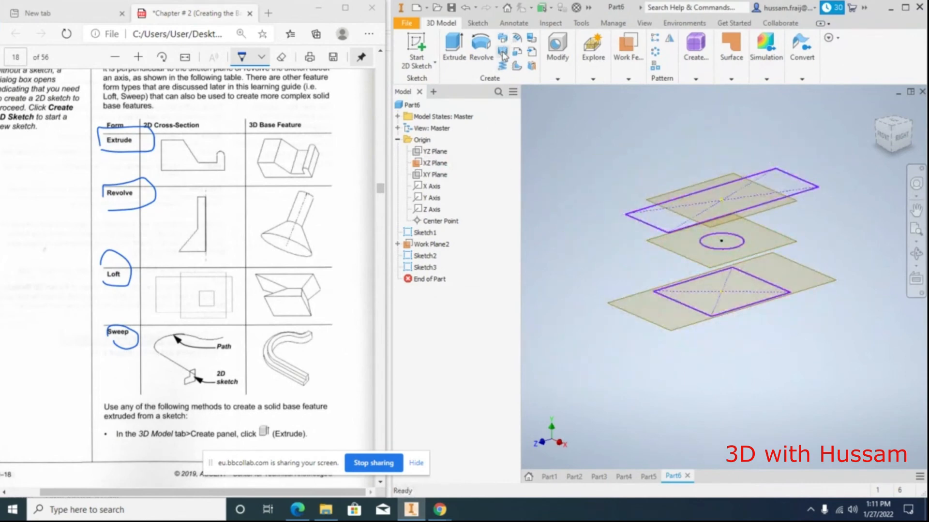
pyautogui.click(503, 52)
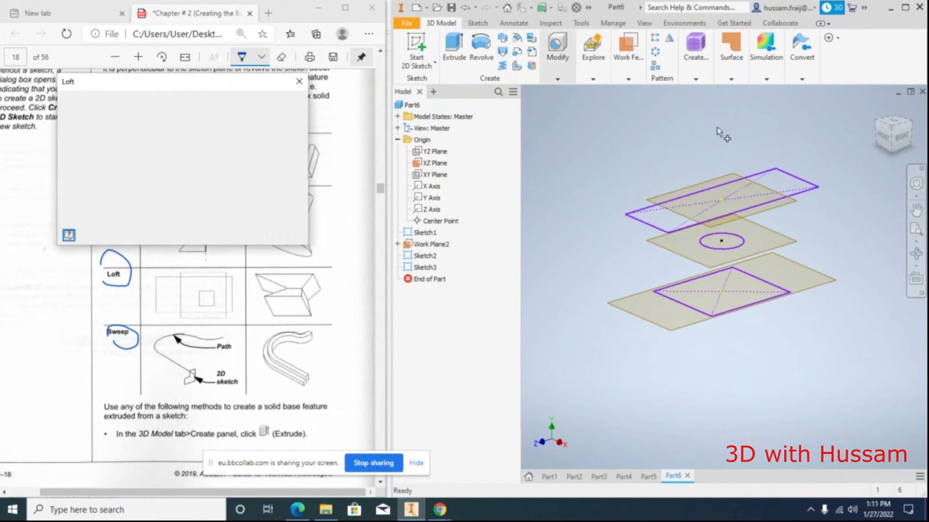
pyautogui.click(776, 293)
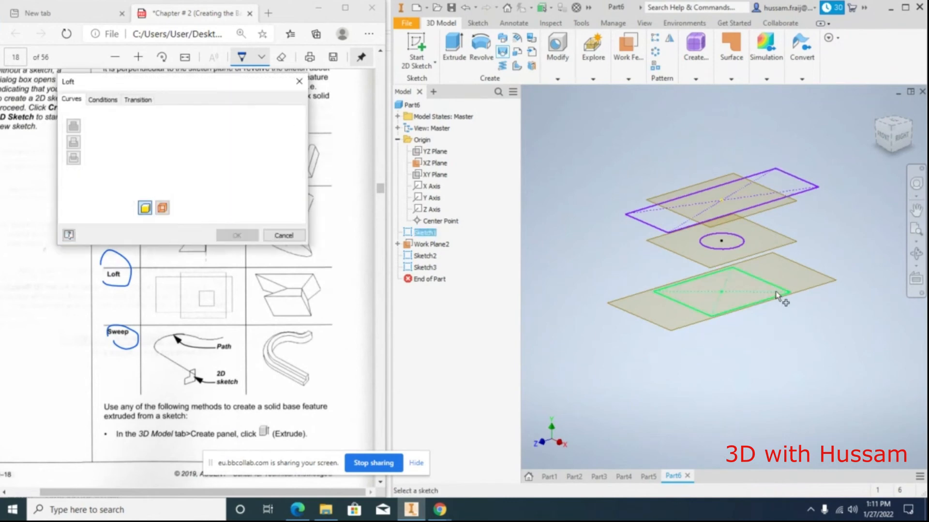
pyautogui.click(740, 247)
pyautogui.click(756, 207)
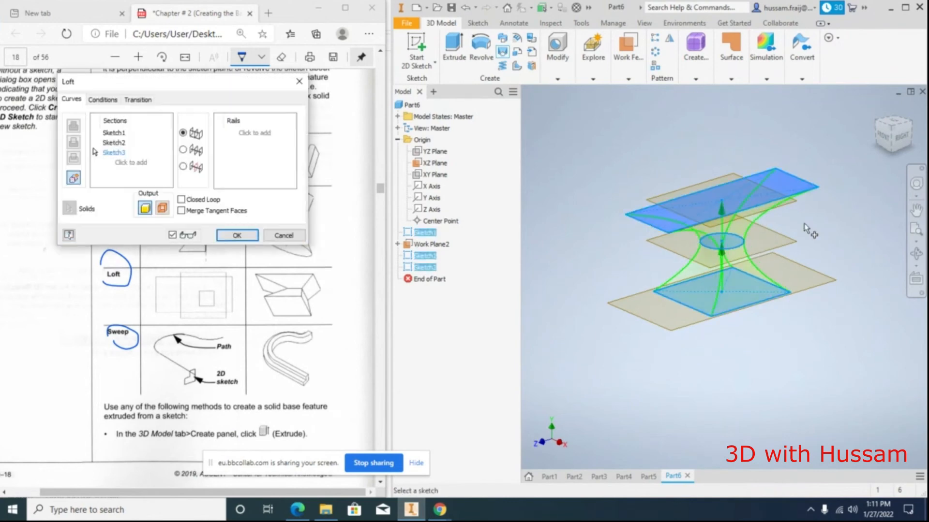
pyautogui.click(236, 235)
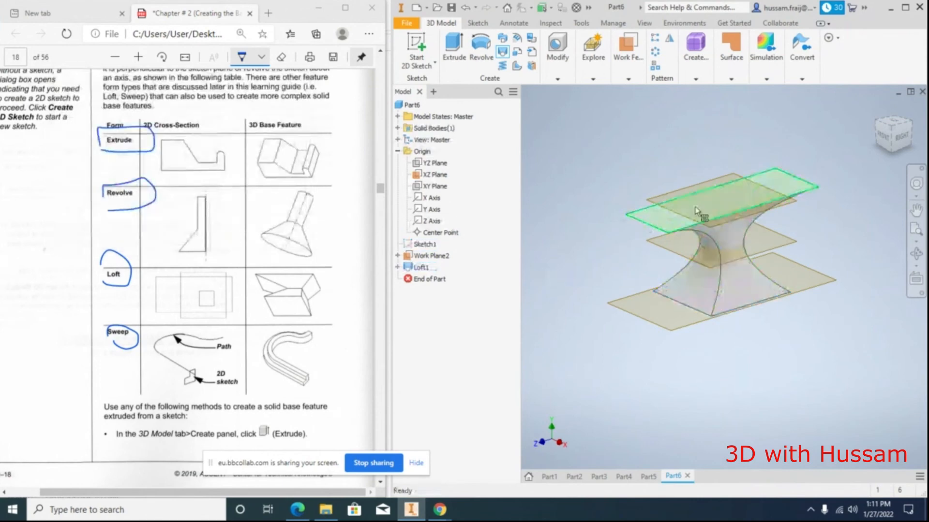
# Inspect the loft from the right side and at an angle, and highlight each of its three section sketches
pyautogui.click(903, 139)
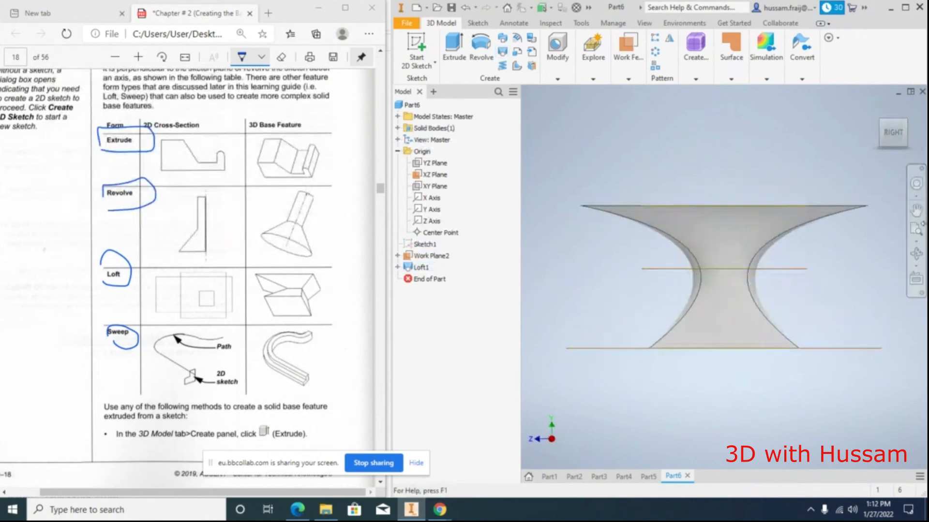
pyautogui.click(921, 258)
pyautogui.moveTo(707, 271); pyautogui.dragTo(741, 173)
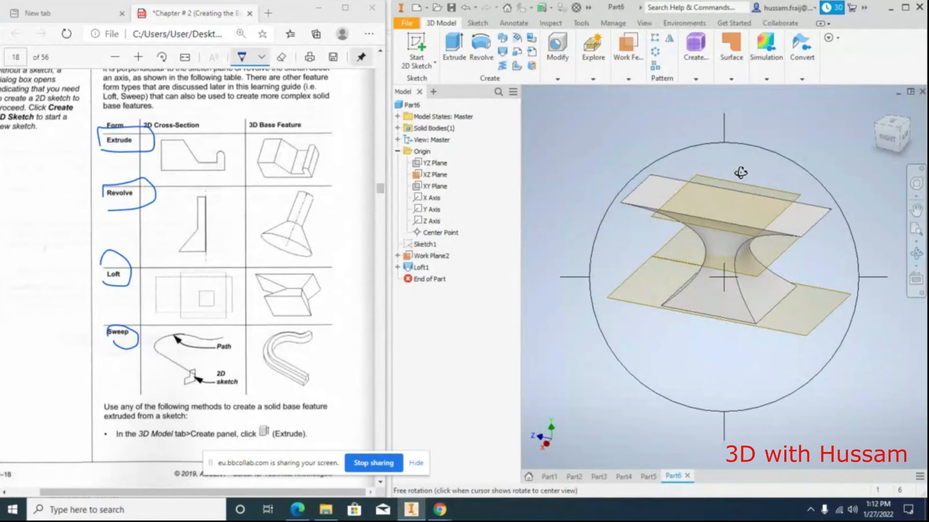
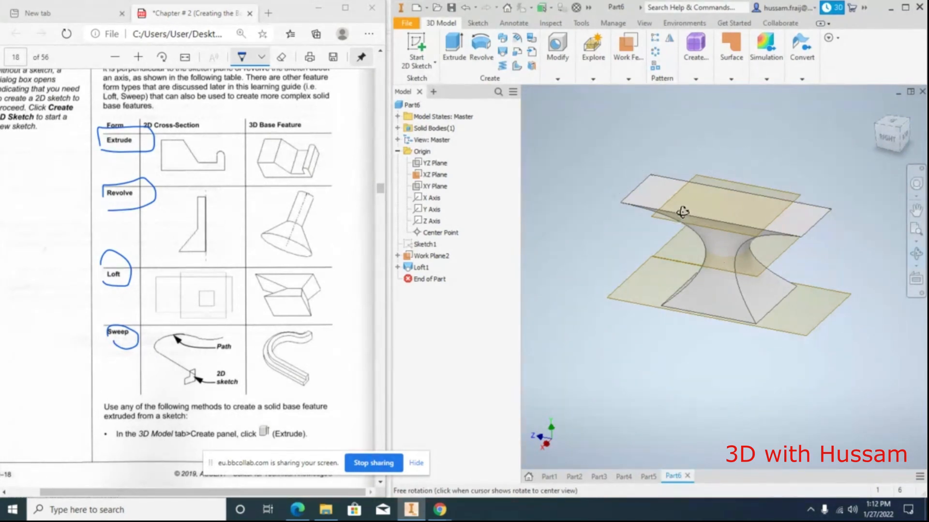
pyautogui.moveTo(683, 212); pyautogui.dragTo(717, 177)
pyautogui.press('Escape')
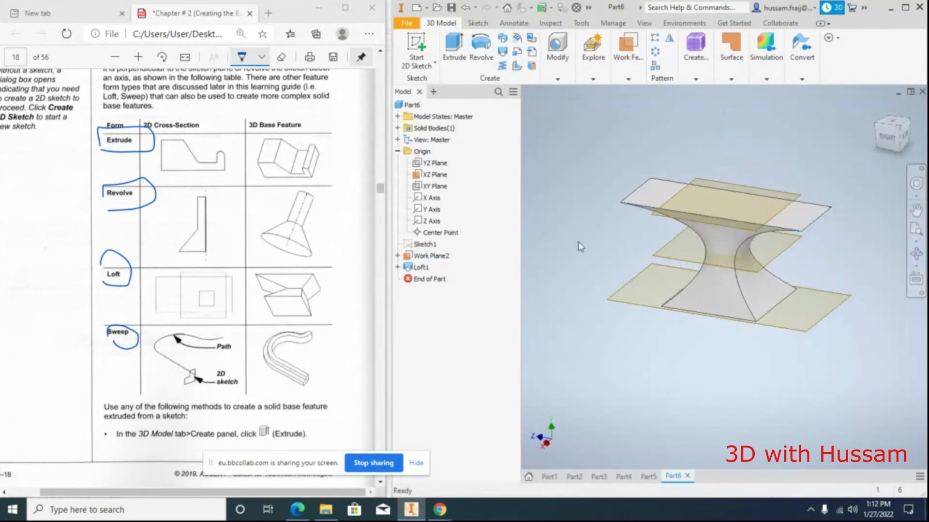
pyautogui.click(397, 268)
pyautogui.click(434, 279)
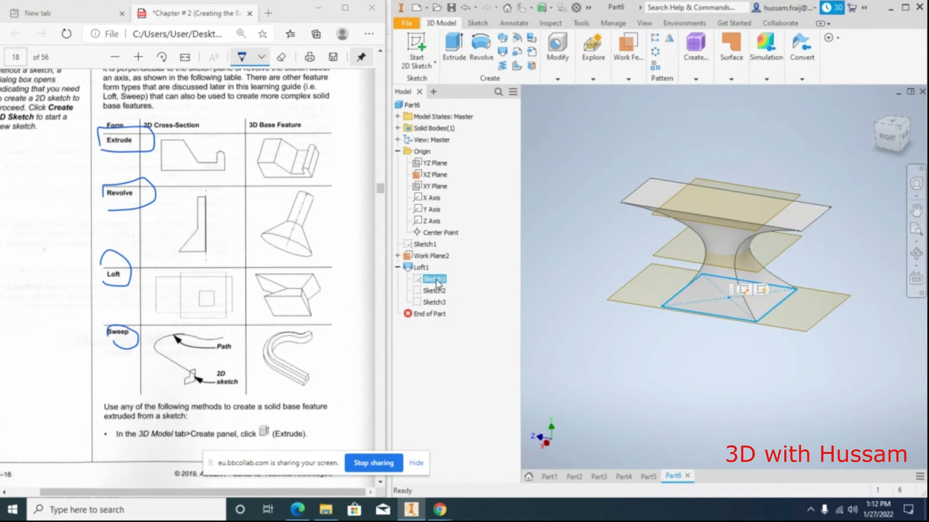
pyautogui.click(433, 291)
pyautogui.click(434, 302)
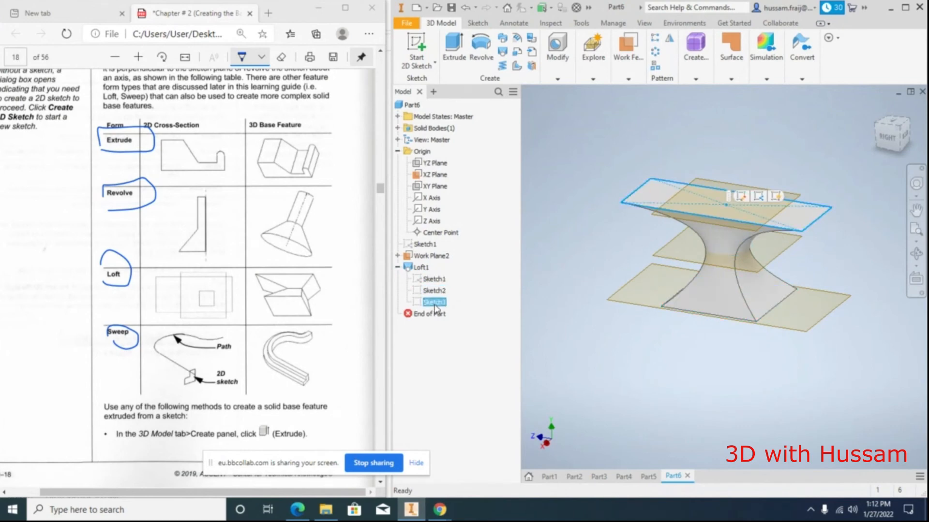
# Edit the loft's bottom sketch to narrow the rectangle to about half its width, and finish the sketch
pyautogui.rightClick(439, 279)
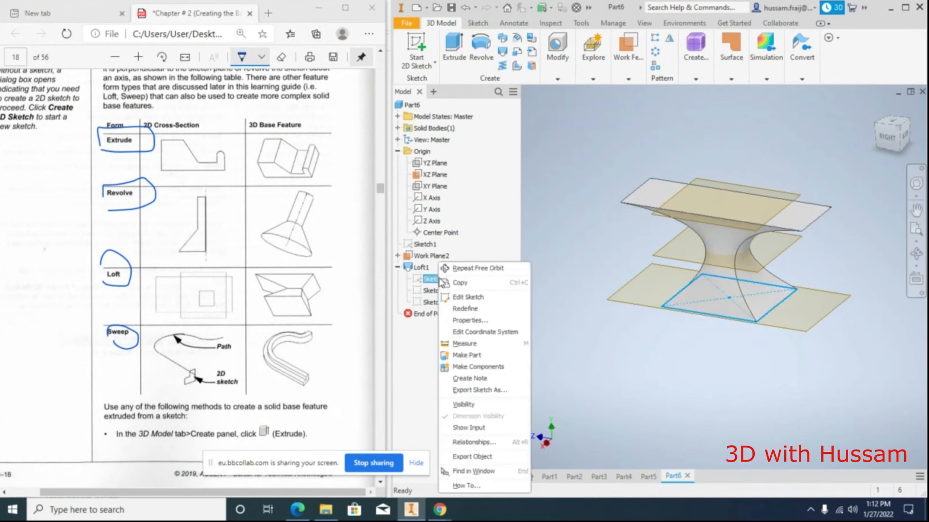
pyautogui.click(468, 297)
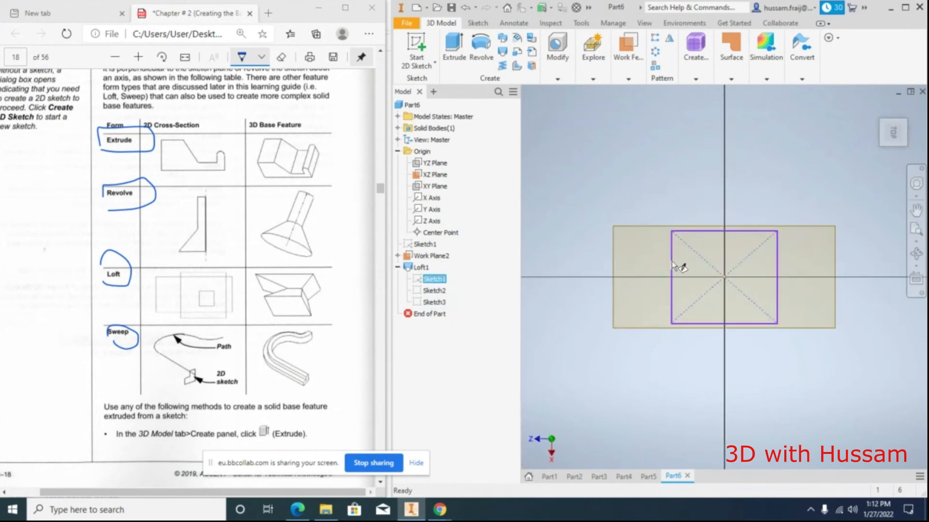
pyautogui.moveTo(774, 256); pyautogui.dragTo(749, 259)
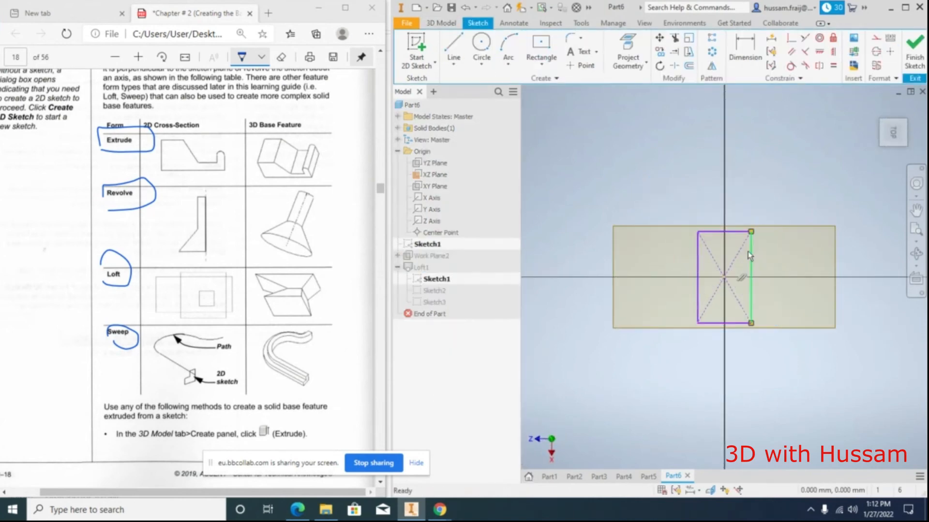
pyautogui.click(919, 43)
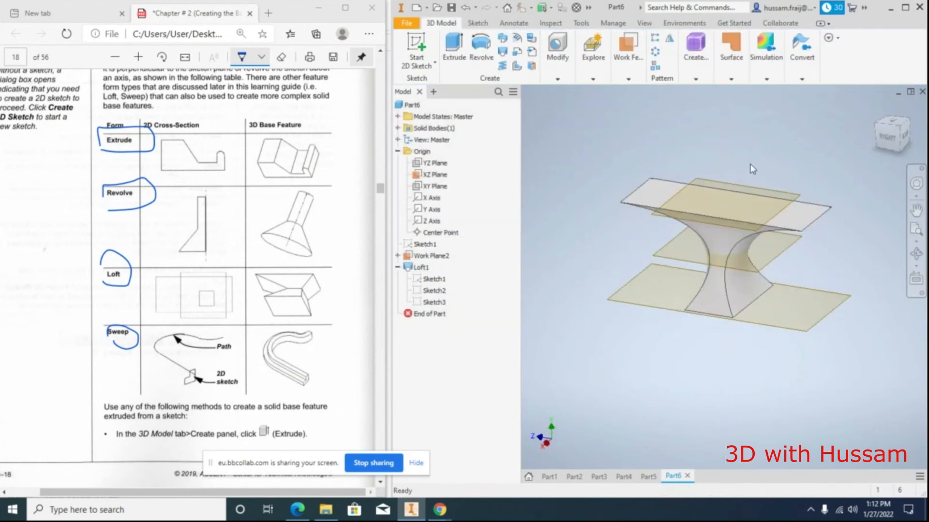
# Enlarge the circle in the loft's middle section sketch and finish the sketch
pyautogui.rightClick(444, 290)
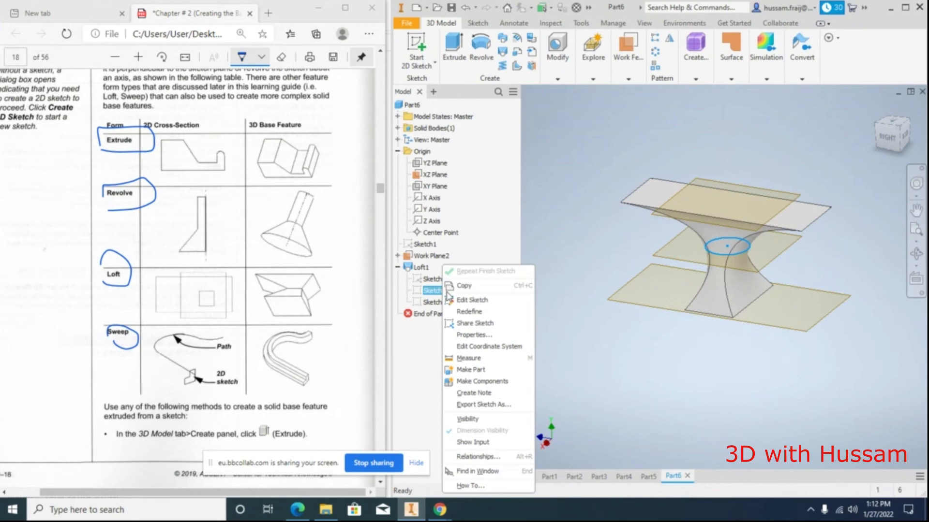
pyautogui.click(469, 312)
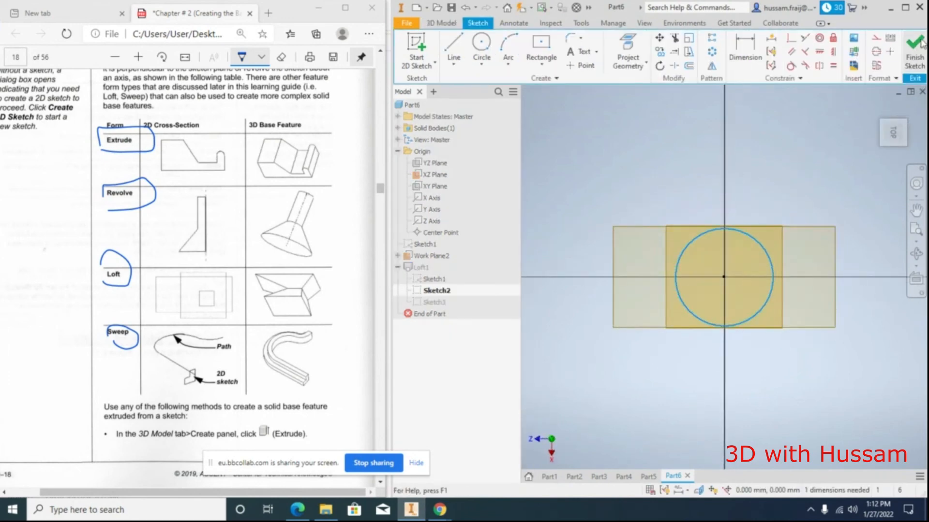
pyautogui.click(914, 52)
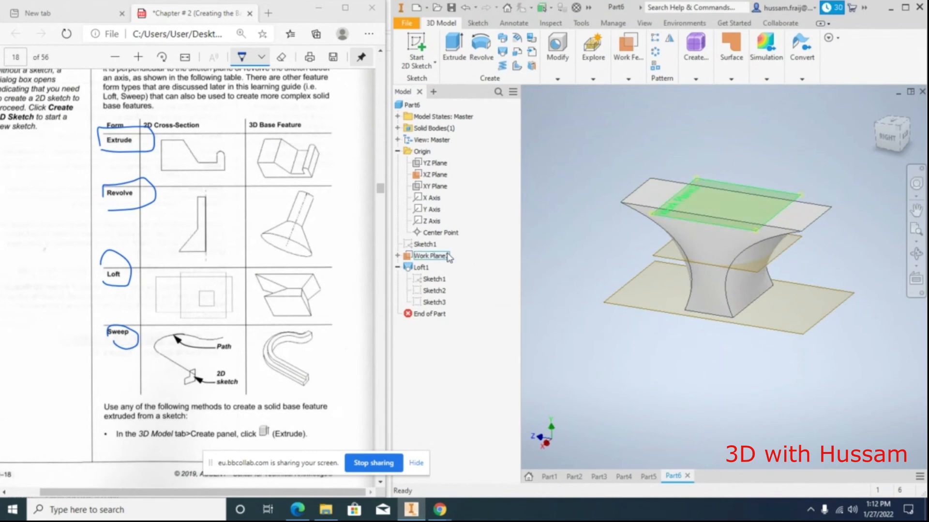
# Set the middle work plane's offset from the XZ plane to 15 mm
pyautogui.click(398, 256)
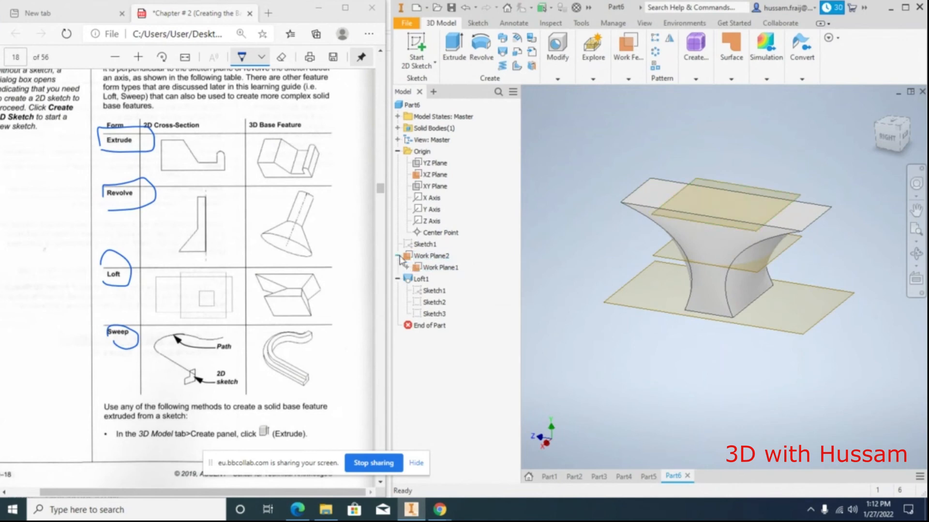
pyautogui.rightClick(445, 271)
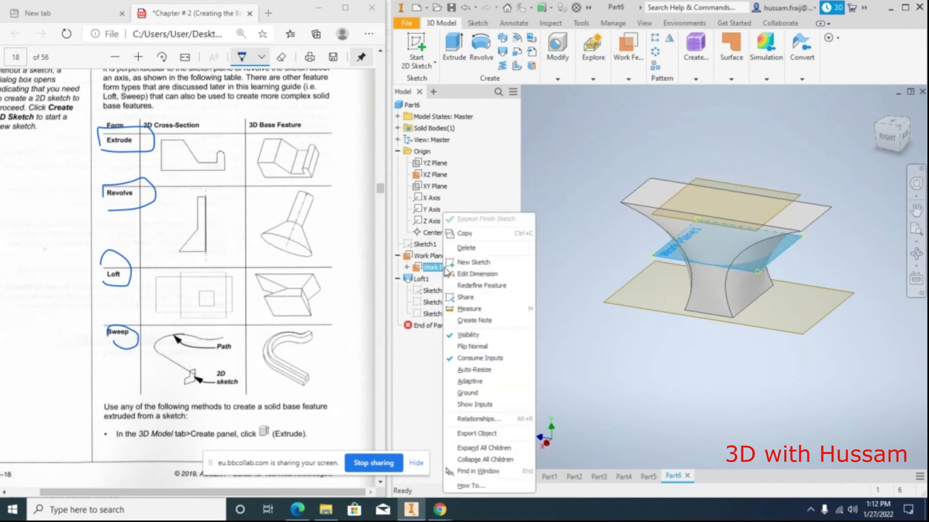
pyautogui.click(477, 274)
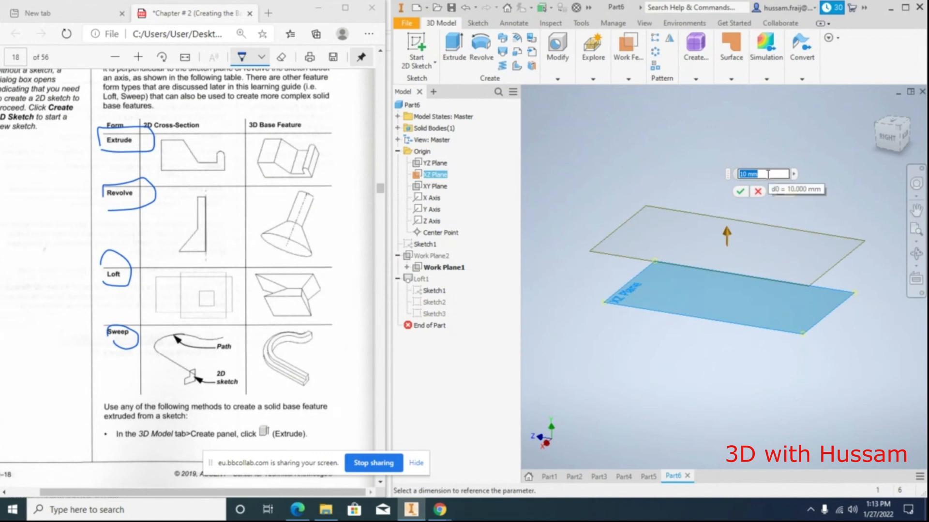
pyautogui.write('15')
pyautogui.click(739, 191)
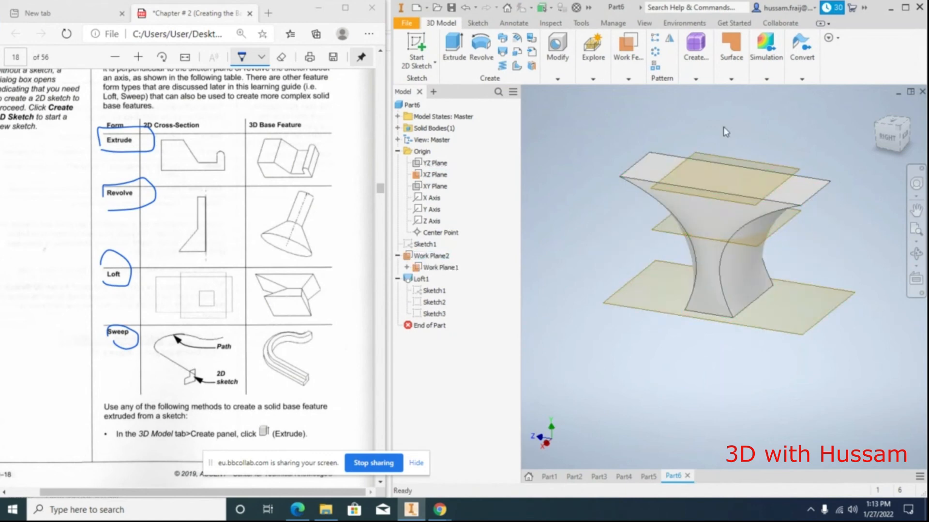
# Set the upper work plane's offset from the middle work plane to 20 mm and highlight the loft's bottom and top sketches
pyautogui.rightClick(428, 255)
pyautogui.click(462, 269)
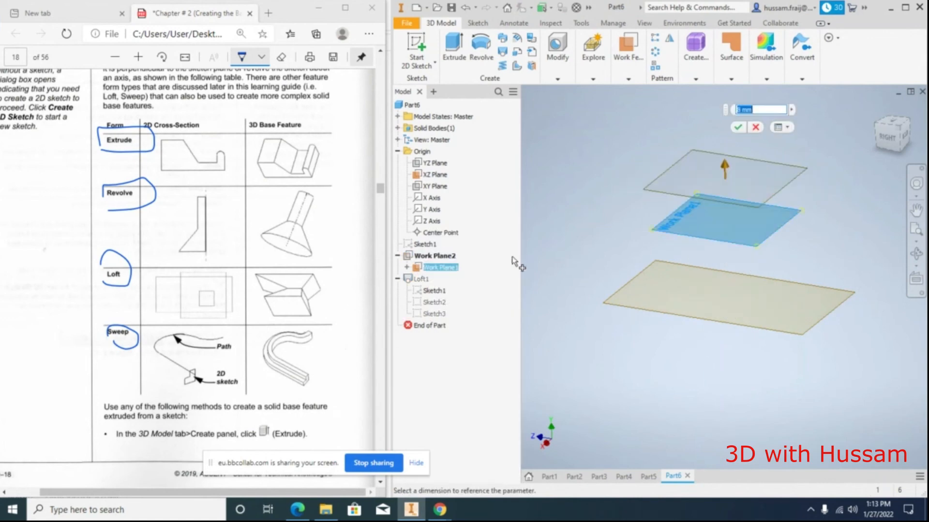
pyautogui.write('20')
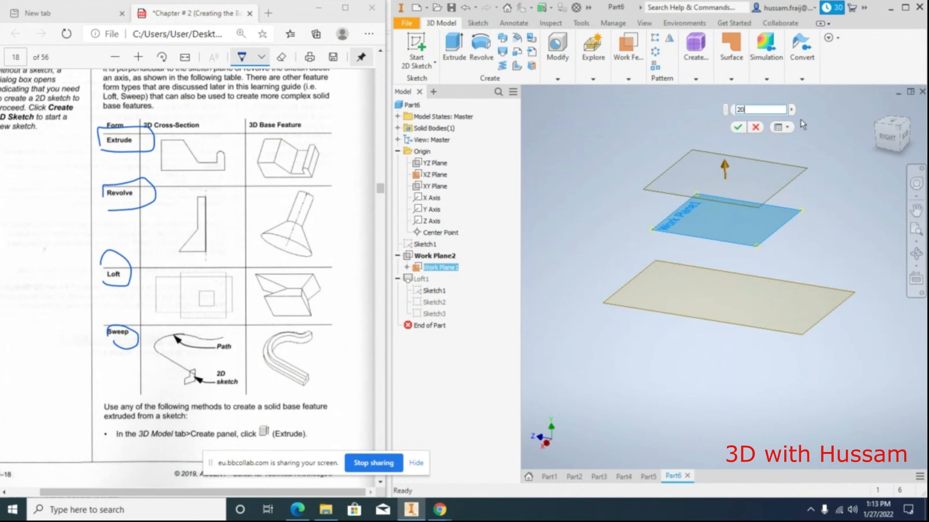
pyautogui.click(741, 125)
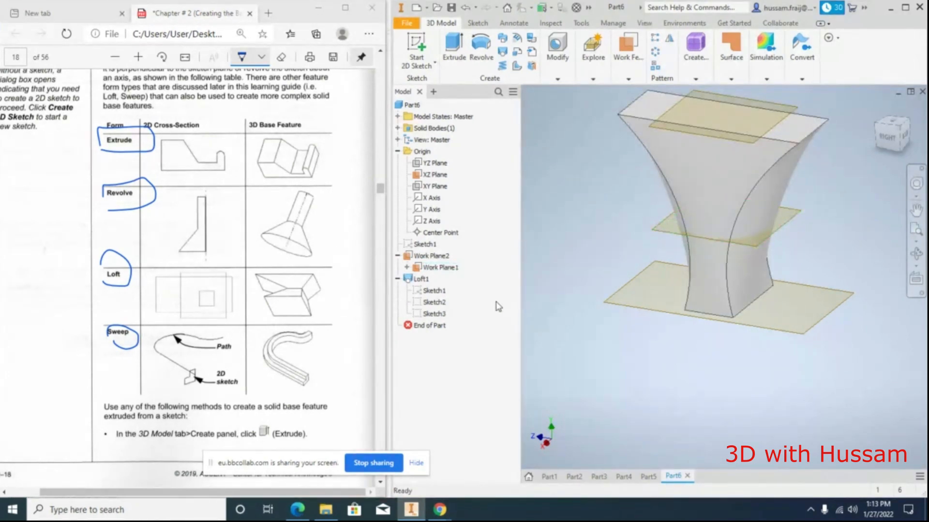
pyautogui.click(435, 291)
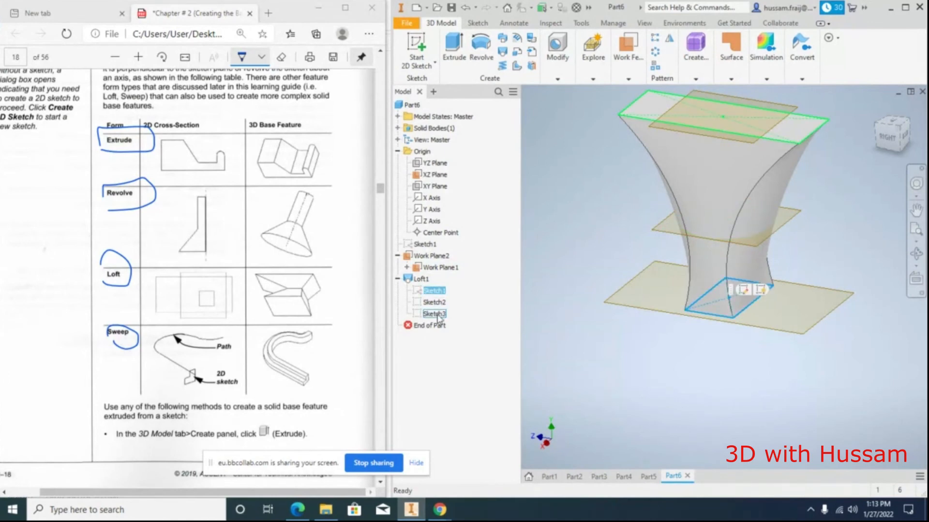
pyautogui.click(435, 313)
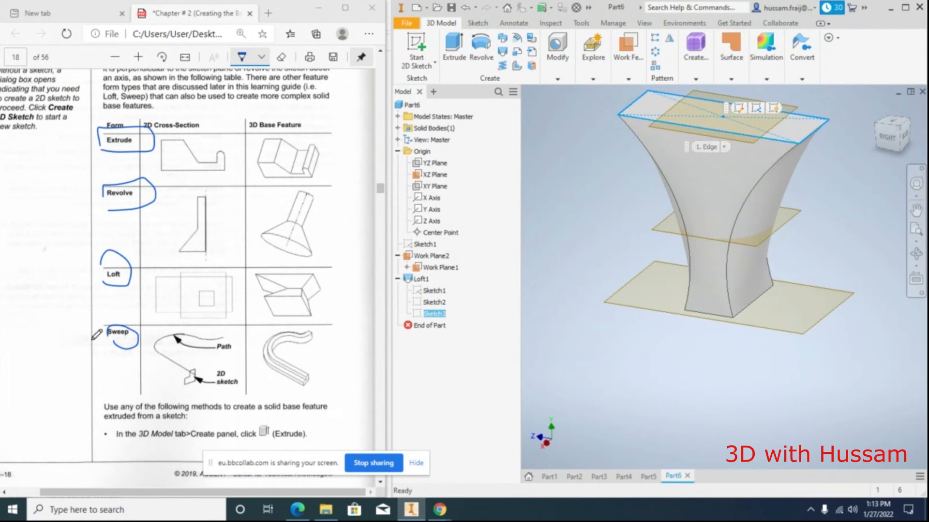
# Switch to the PDF handout in Edge and draw check marks beside Loft, Revolve and Extrude
pyautogui.moveTo(32, 315)
pyautogui.mouseDown()
pyautogui.moveTo(92, 286)
pyautogui.moveTo(33, 315)
pyautogui.mouseUp()
pyautogui.moveTo(35, 205)
pyautogui.mouseDown()
pyautogui.moveTo(33, 225)
pyautogui.moveTo(79, 207)
pyautogui.mouseUp()
pyautogui.moveTo(36, 149)
pyautogui.mouseDown()
pyautogui.moveTo(39, 159)
pyautogui.moveTo(106, 140)
pyautogui.mouseUp()
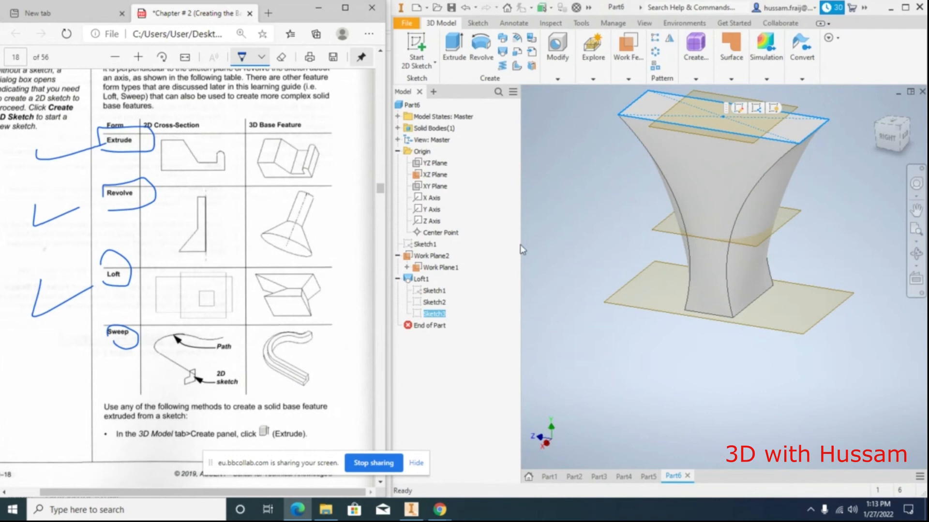
# Delete the loft feature while keeping its consumed sketches
pyautogui.rightClick(413, 280)
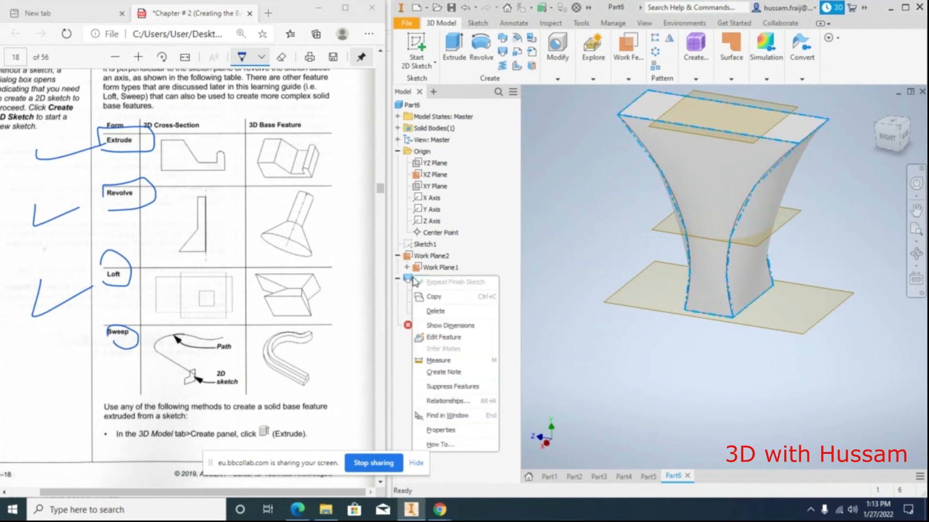
pyautogui.click(433, 314)
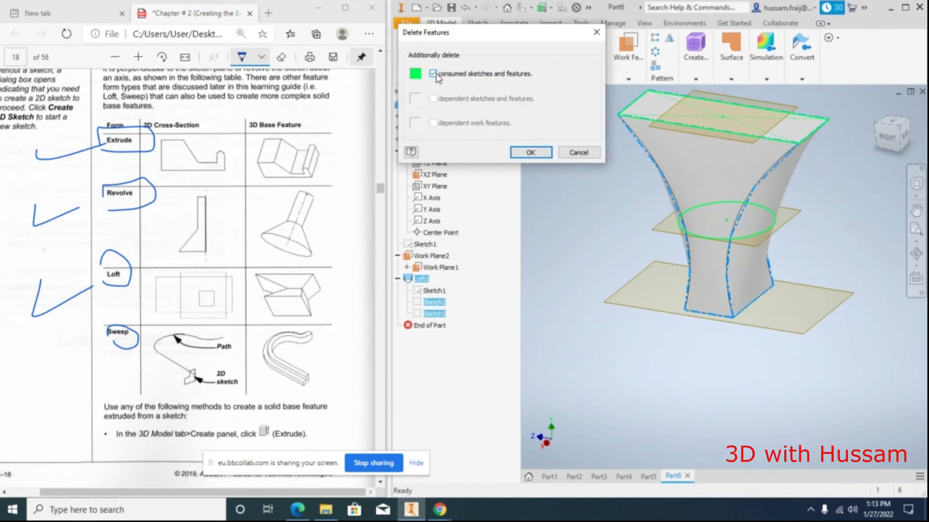
pyautogui.click(530, 152)
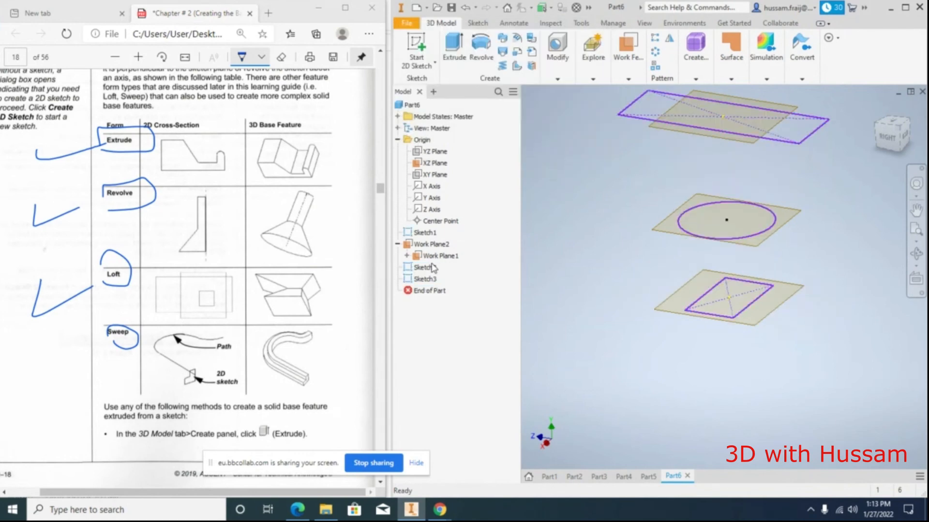
# Delete the middle circle sketch and the upper rectangle sketch, leaving only the bottom rectangle sketch
pyautogui.rightClick(433, 267)
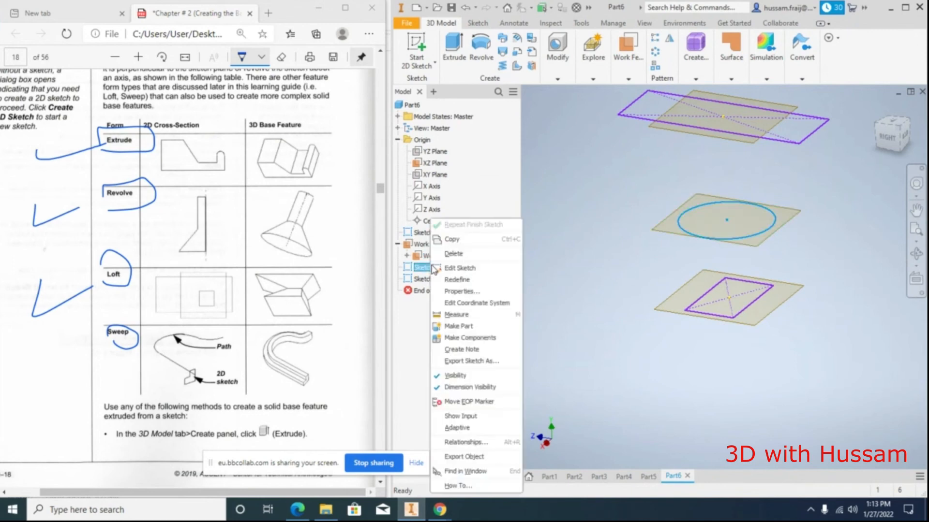
pyautogui.click(438, 253)
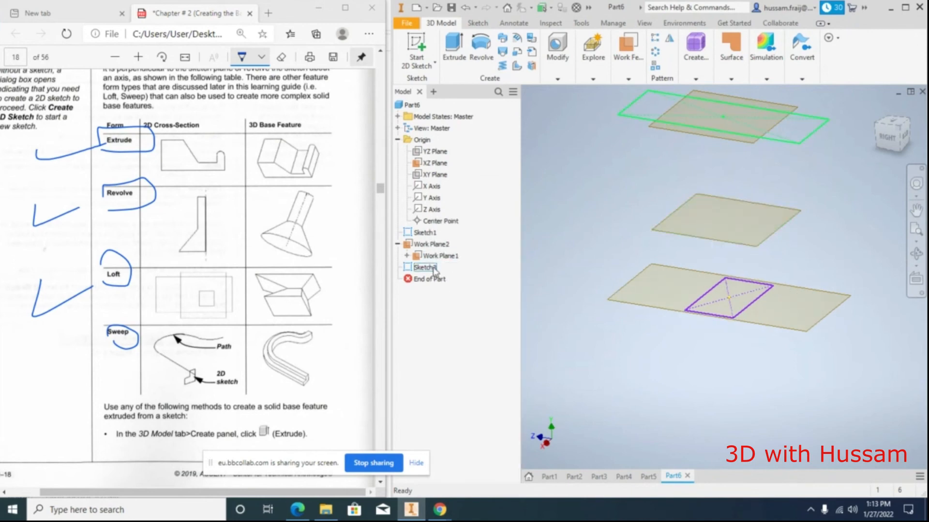
pyautogui.rightClick(434, 269)
pyautogui.click(448, 272)
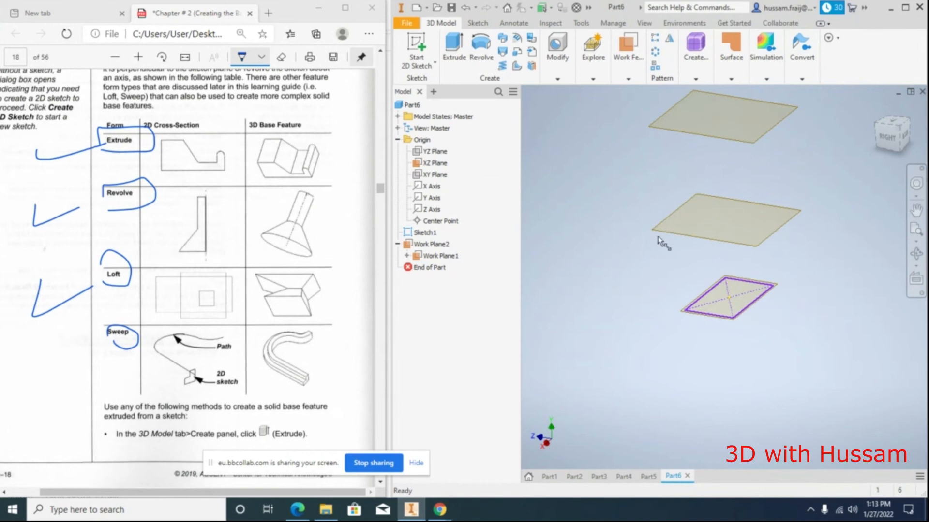
# Delete the two offset work planes above the bottom rectangle sketch
pyautogui.scroll(3, 730, 296)
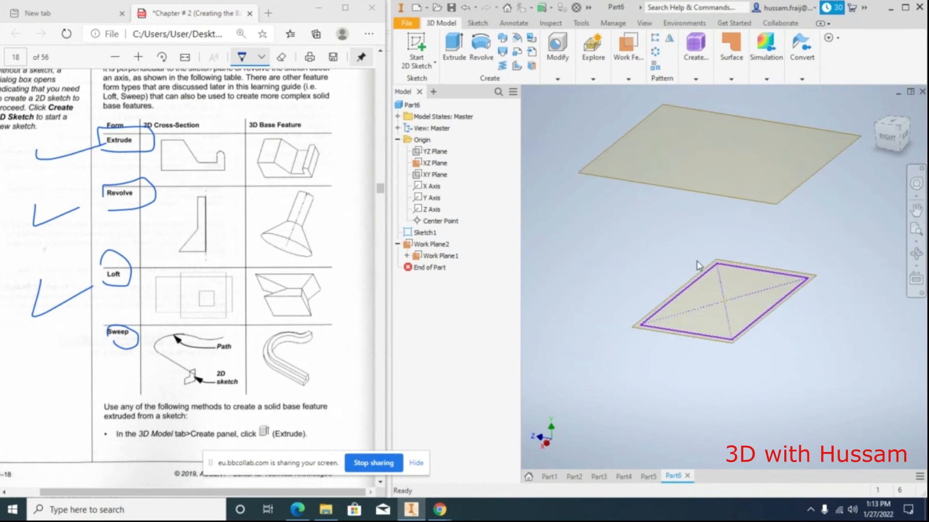
pyautogui.rightClick(426, 244)
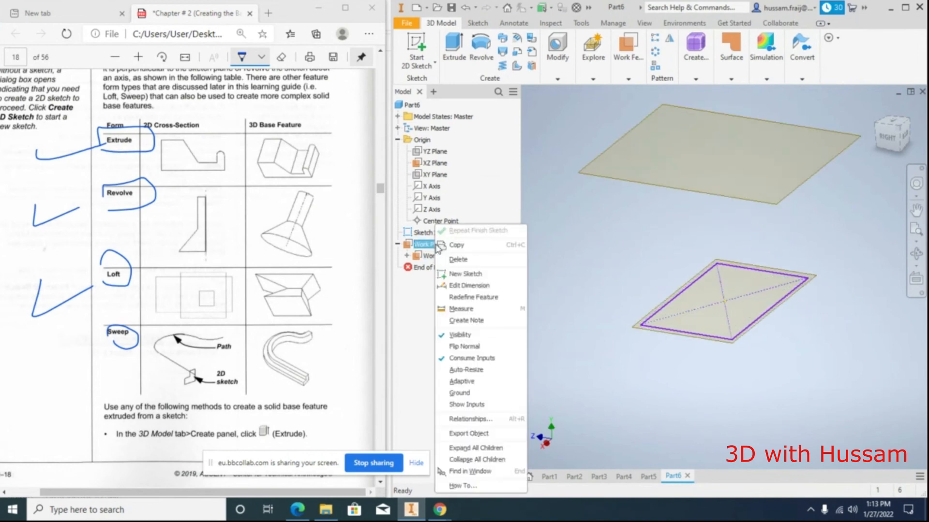
pyautogui.click(467, 261)
pyautogui.click(528, 152)
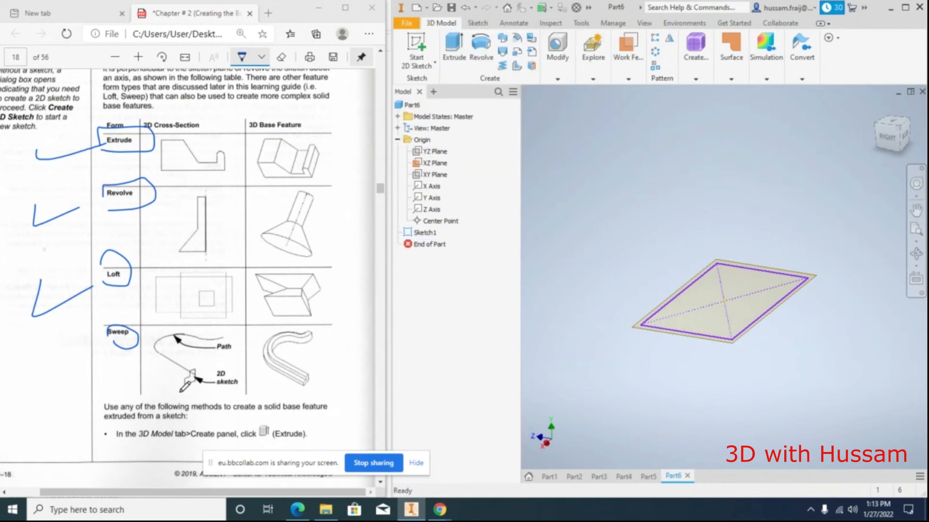
# Switch to the PDF handout in Edge and circle the Path and 2D sketch labels in the Sweep row
pyautogui.scroll(-2, 181, 390)
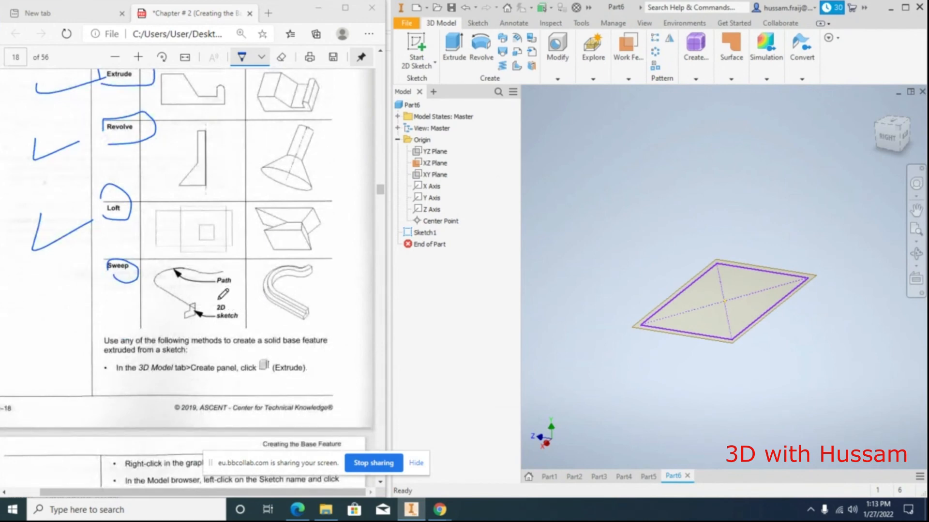
pyautogui.moveTo(222, 297)
pyautogui.mouseDown()
pyautogui.moveTo(212, 322)
pyautogui.moveTo(252, 275)
pyautogui.moveTo(213, 267)
pyautogui.moveTo(222, 292)
pyautogui.mouseUp()
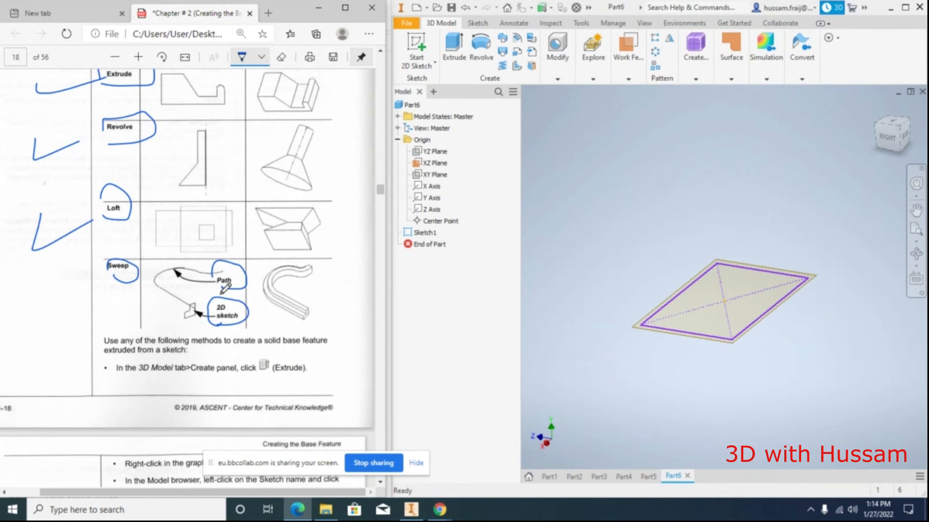
# Sketch a three-point arc on the YZ plane rising from the origin as the sweep path, and finish the sketch
pyautogui.click(435, 151)
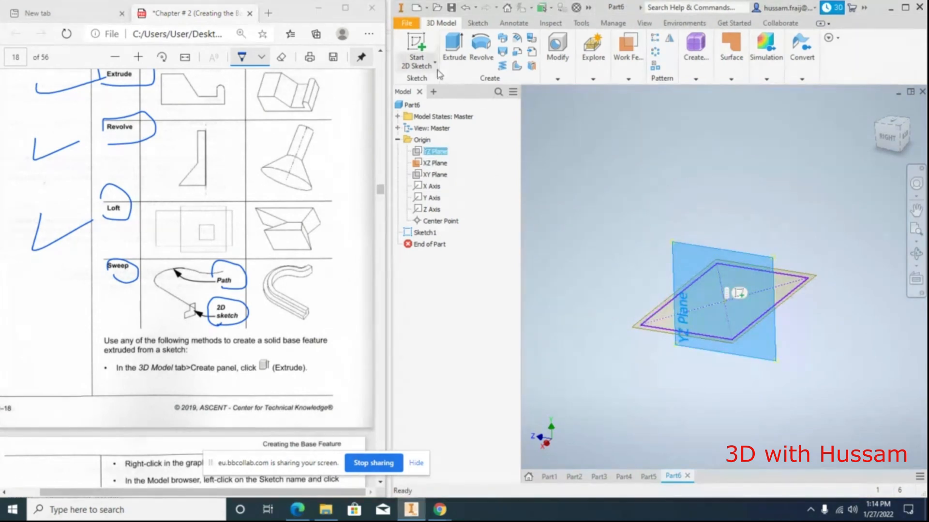
pyautogui.click(416, 46)
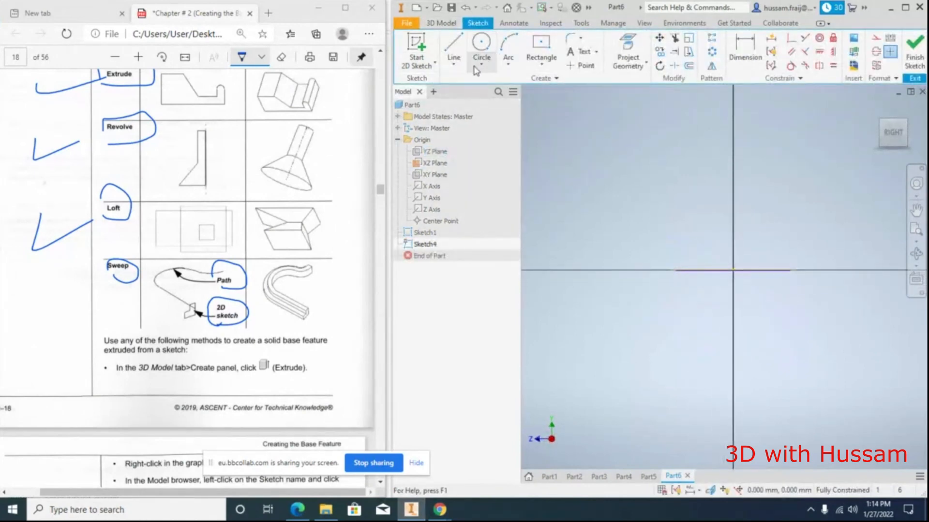
pyautogui.click(453, 63)
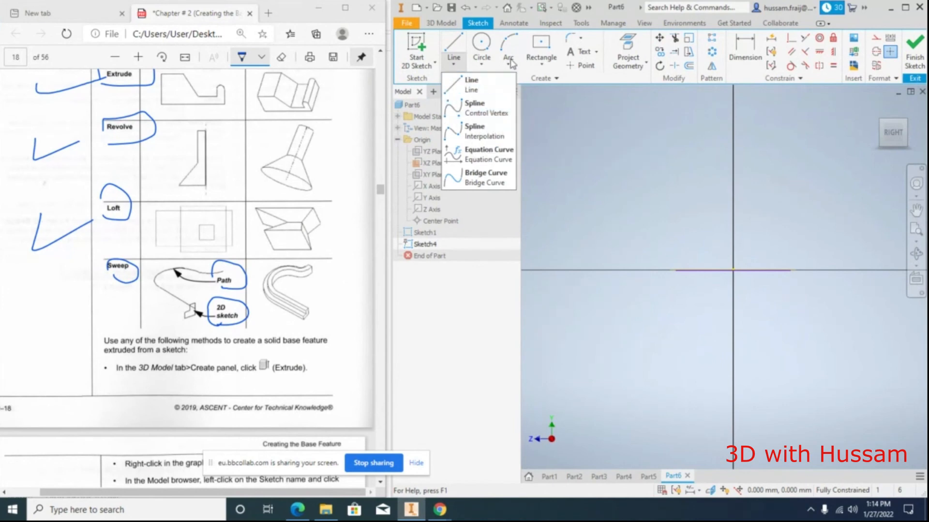
pyautogui.click(474, 108)
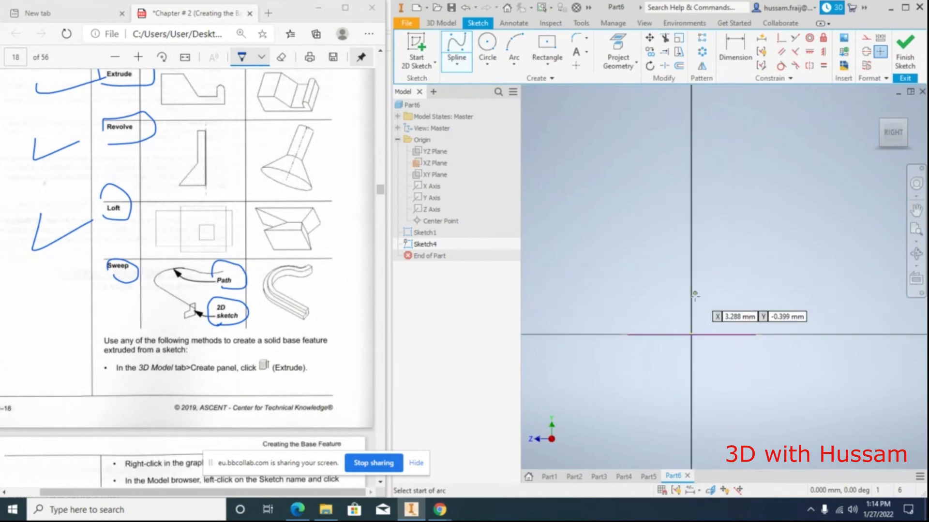
pyautogui.click(690, 333)
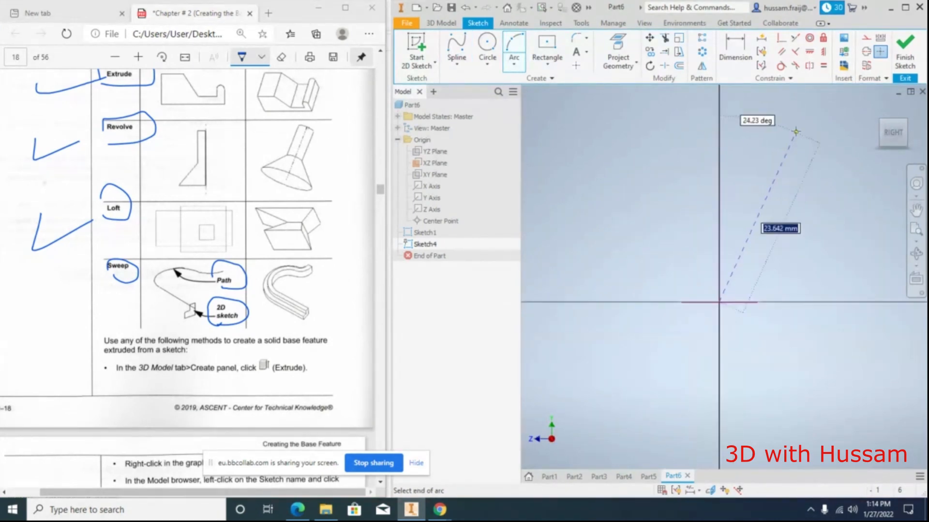
pyautogui.click(780, 109)
pyautogui.click(746, 128)
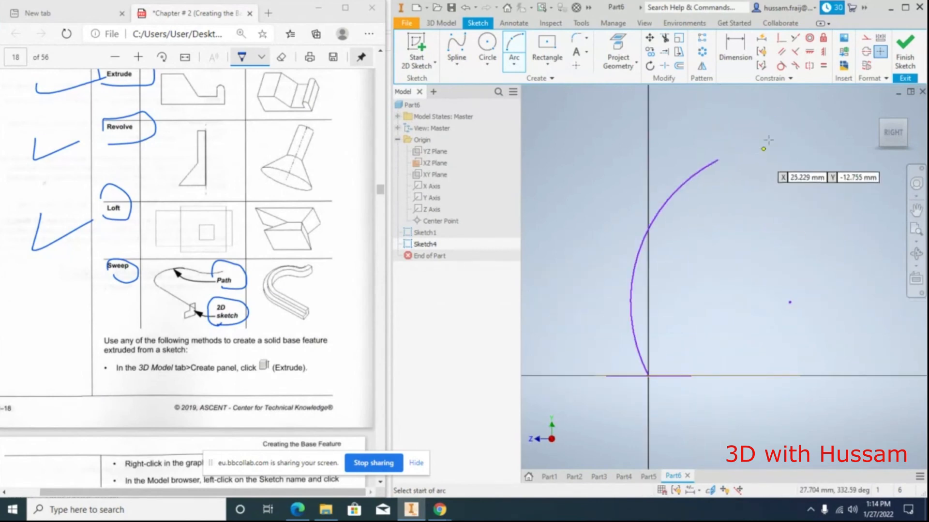
pyautogui.click(904, 51)
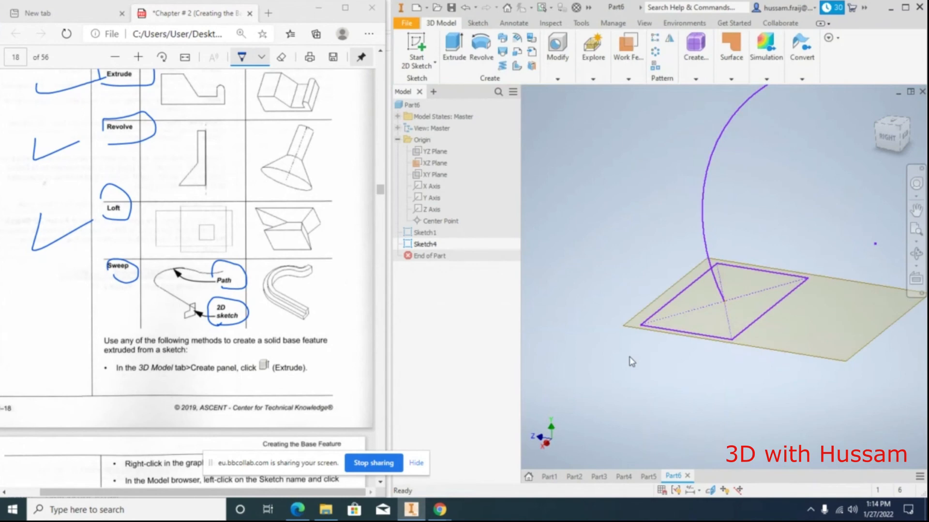
# Sweep the rectangle profile along the arc path with 0 deg taper and twist, and view the solid from another angle
pyautogui.click(511, 39)
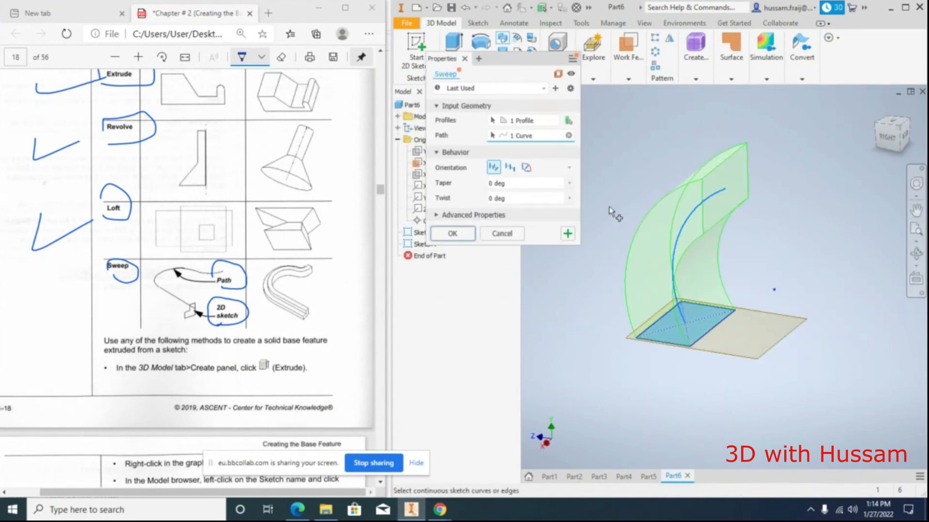
pyautogui.click(472, 234)
pyautogui.click(915, 254)
pyautogui.moveTo(723, 282); pyautogui.dragTo(749, 309)
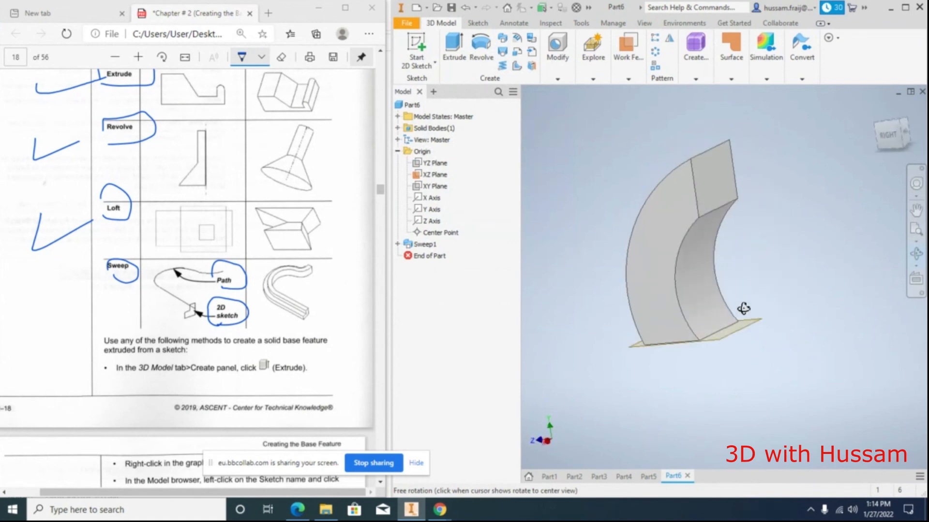
pyautogui.press('Escape')
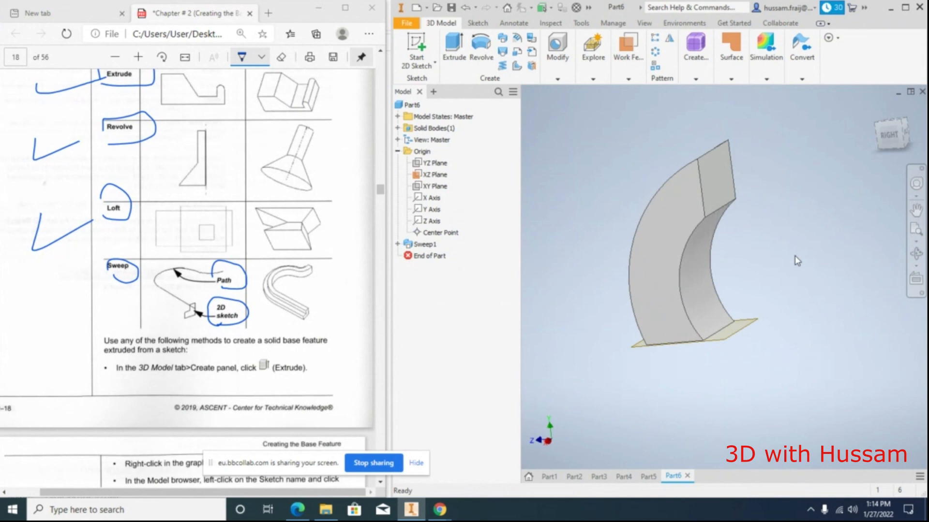
# Edit the sweep's path sketch by stretching the arc's free end into a near semicircle, then finish the sketch and accept the update
pyautogui.click(398, 245)
pyautogui.rightClick(430, 268)
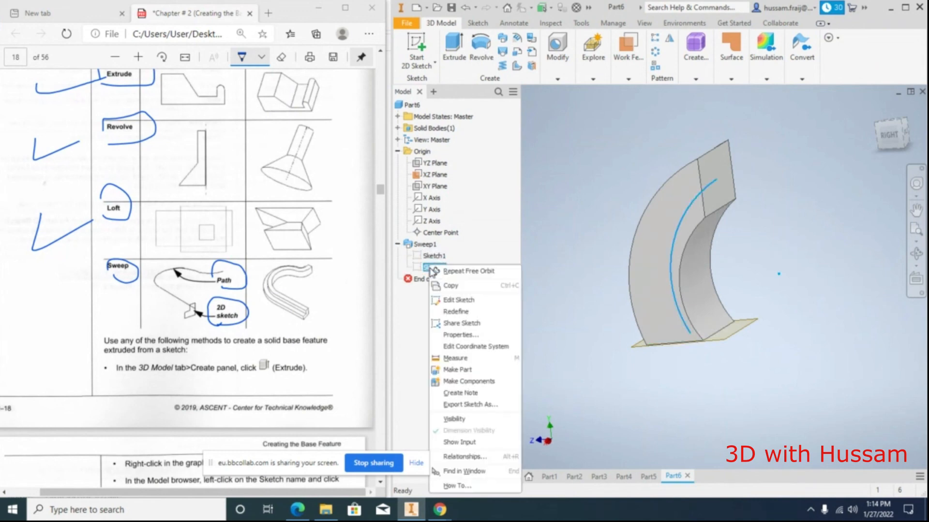
pyautogui.click(458, 299)
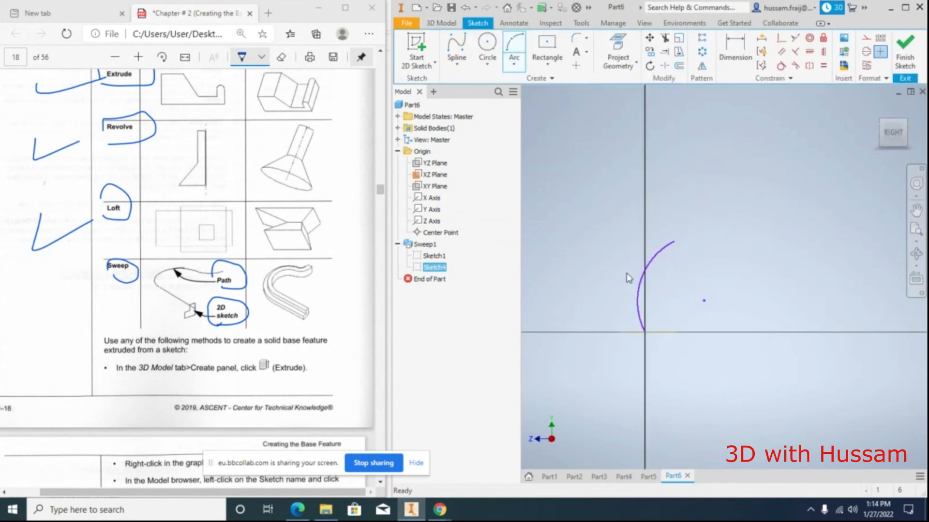
pyautogui.moveTo(677, 239); pyautogui.dragTo(628, 159)
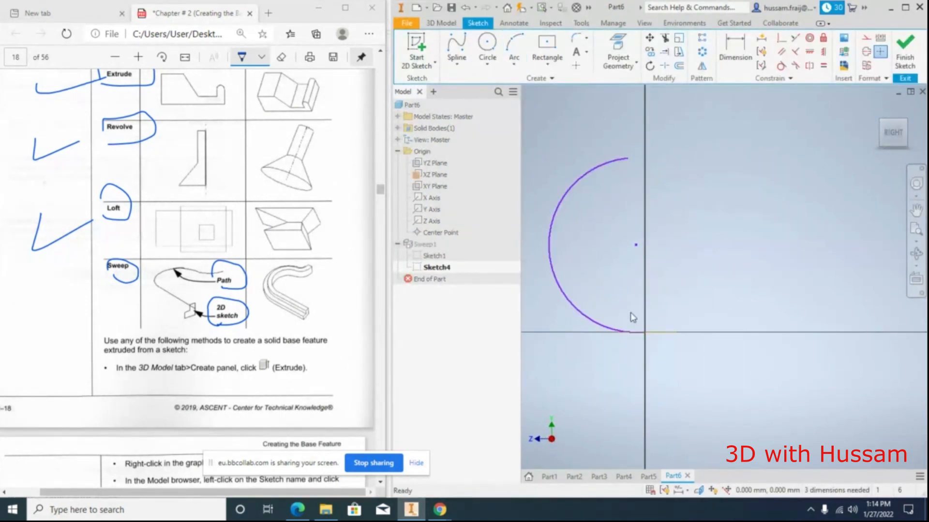
pyautogui.click(908, 45)
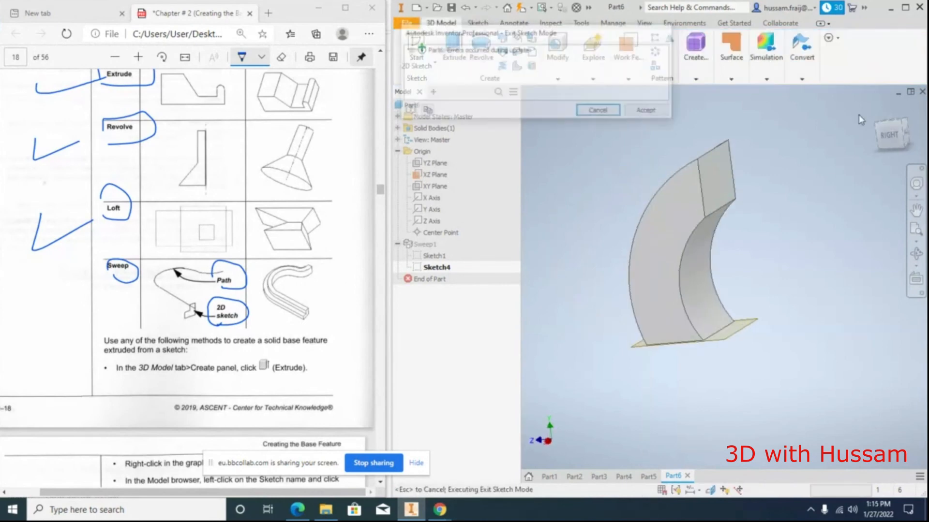
pyautogui.click(649, 111)
# Examine the sweep's path and profile sketches where they meet on the base plane
pyautogui.click(433, 267)
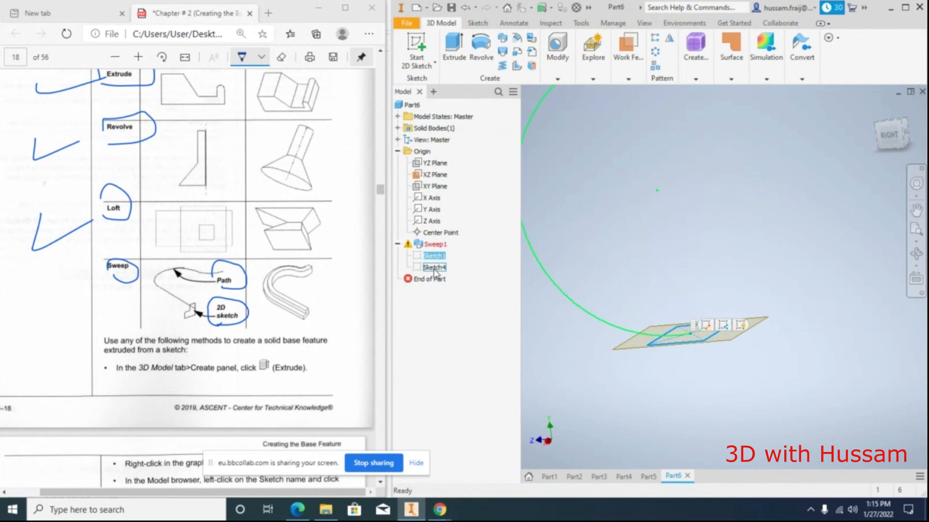
pyautogui.scroll(5, 677, 348)
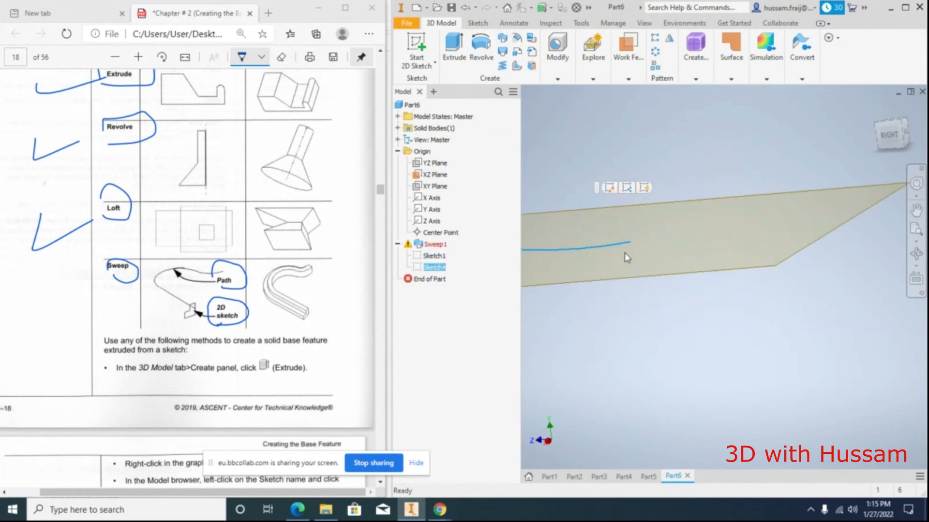
pyautogui.scroll(-2, 633, 251)
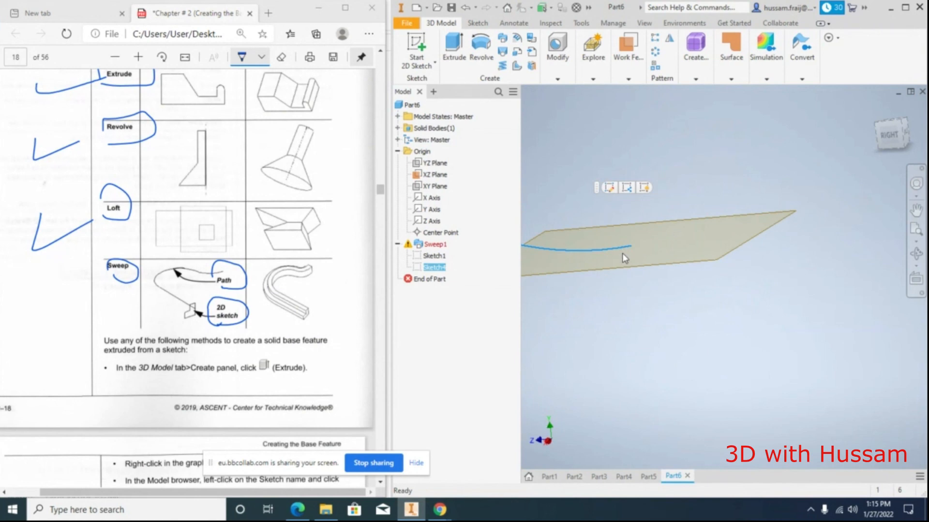
pyautogui.click(435, 255)
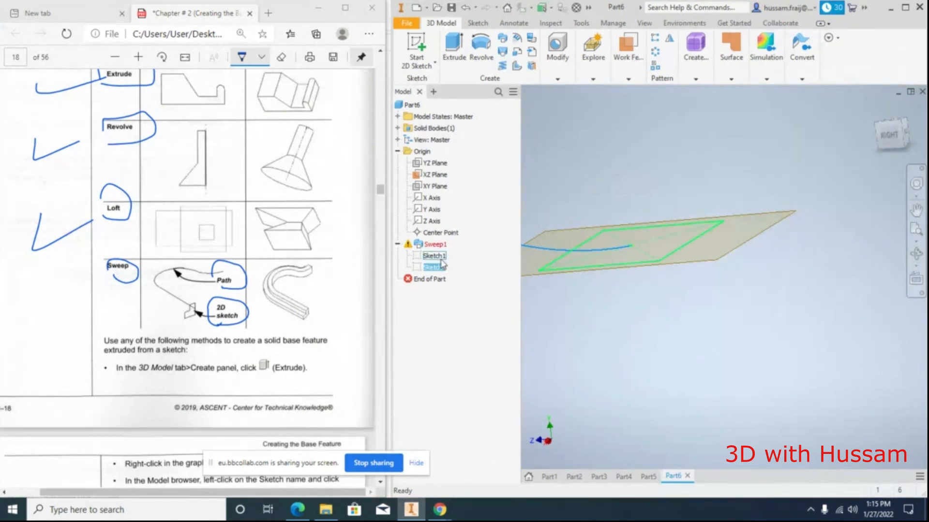
pyautogui.scroll(-2, 697, 255)
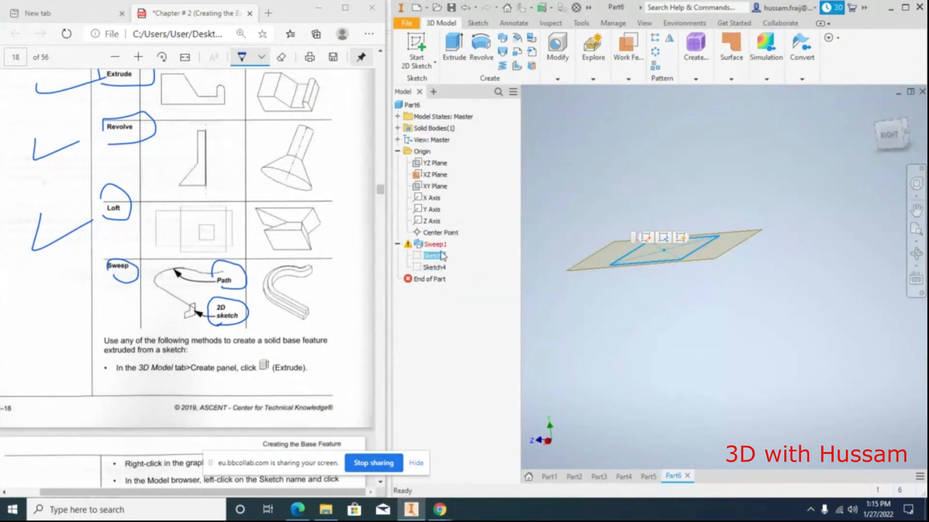
pyautogui.rightClick(434, 252)
pyautogui.click(435, 247)
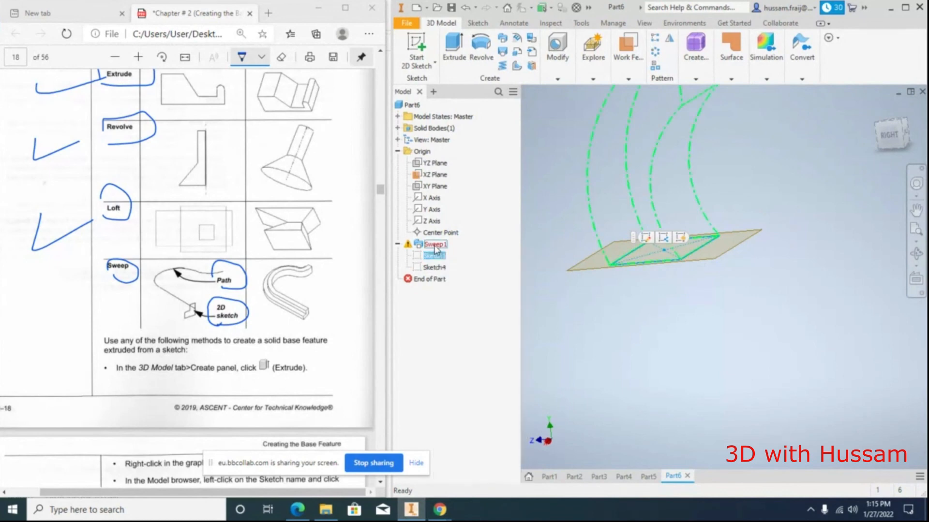
# Delete the sweep feature while keeping its profile and path sketches
pyautogui.rightClick(435, 247)
pyautogui.click(452, 262)
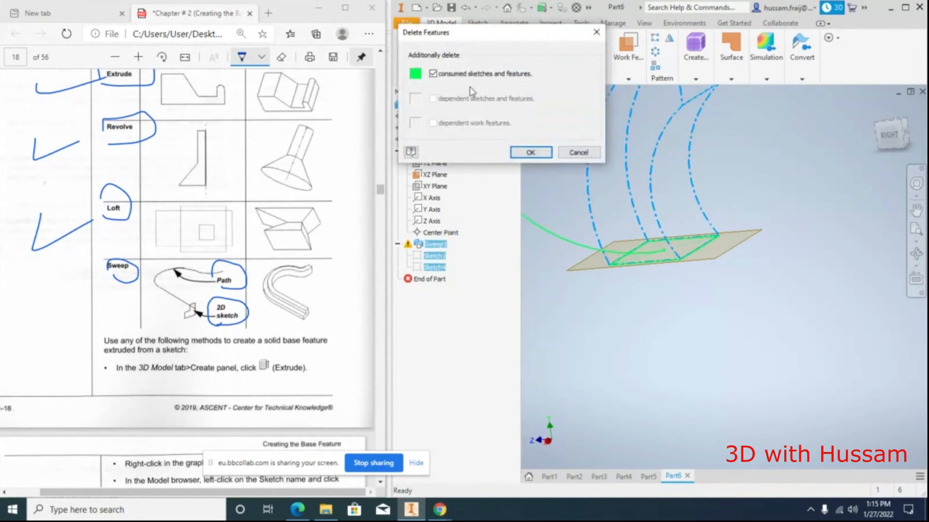
pyautogui.click(529, 153)
# Reopen the path sketch and draw an open, curling control-vertex spline that starts at the origin, rises and loops around the existing arc
pyautogui.click(425, 245)
pyautogui.rightClick(425, 248)
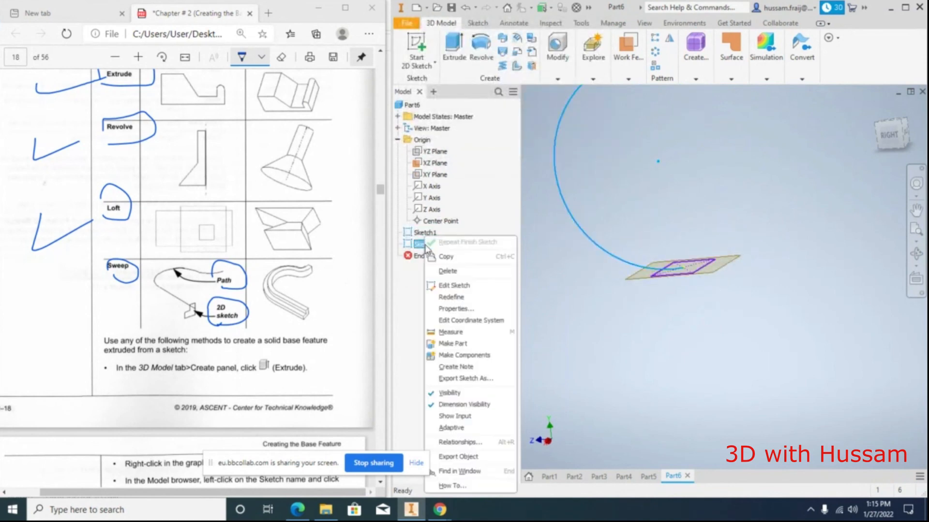
pyautogui.click(452, 288)
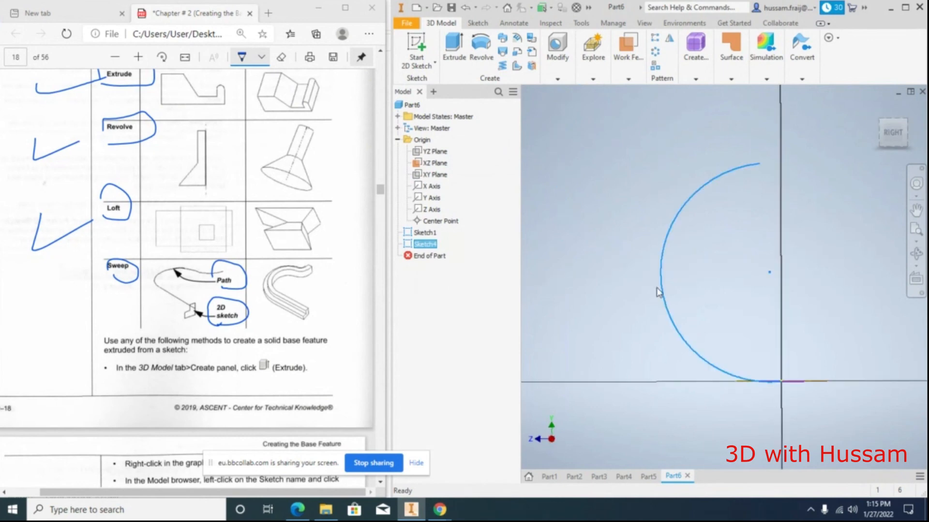
pyautogui.click(456, 50)
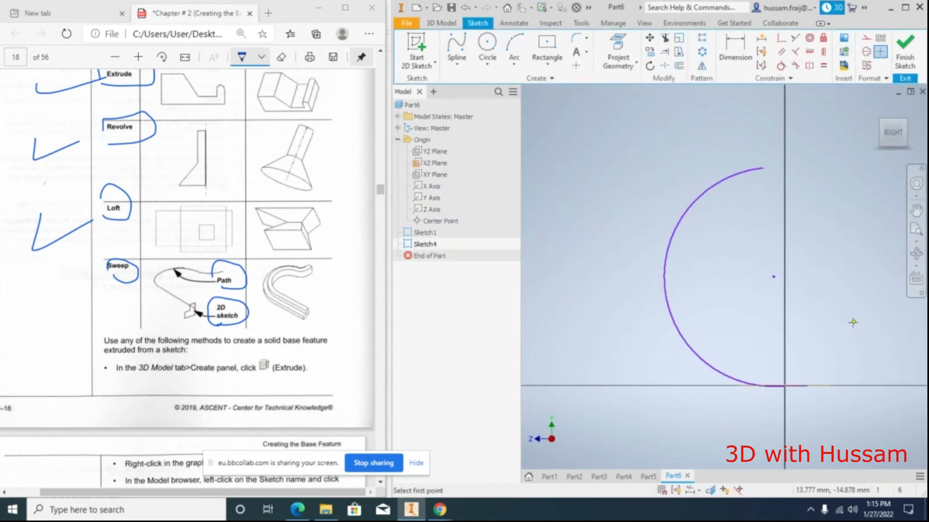
pyautogui.click(784, 385)
pyautogui.click(793, 221)
pyautogui.click(795, 164)
pyautogui.click(834, 123)
pyautogui.click(740, 107)
pyautogui.click(618, 168)
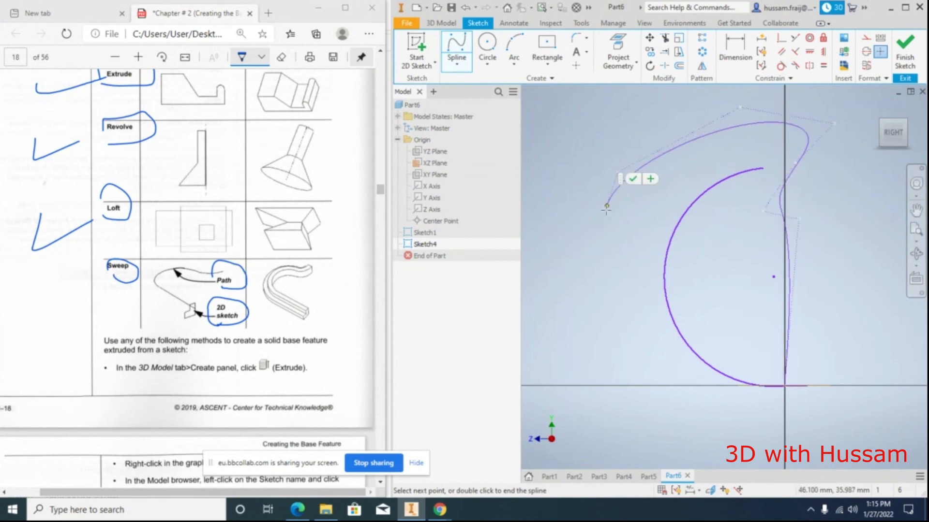
pyautogui.click(593, 321)
pyautogui.scroll(-3, 622, 397)
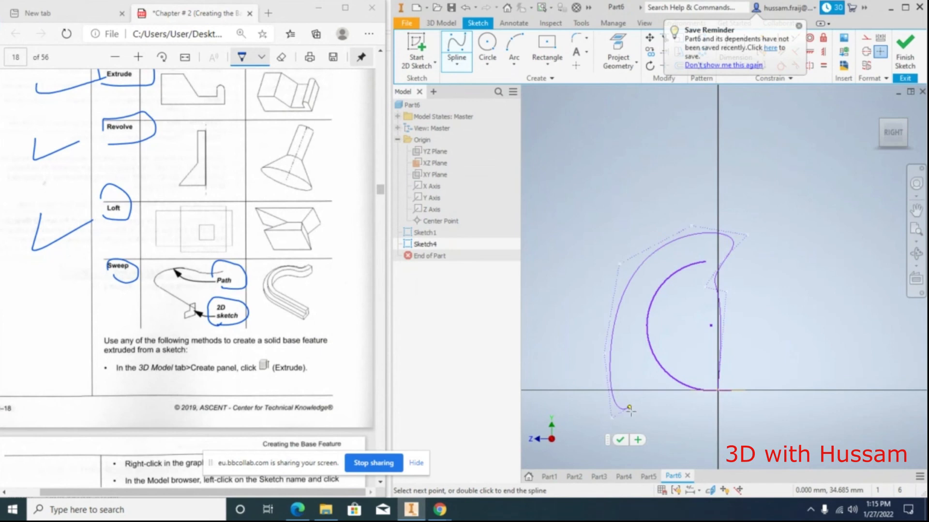
pyautogui.click(766, 438)
pyautogui.click(849, 365)
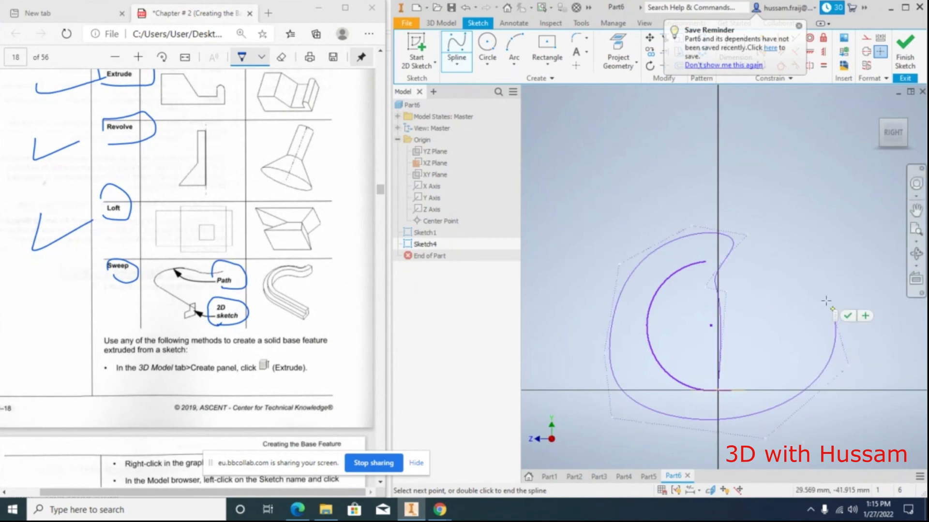
pyautogui.rightClick(828, 260)
pyautogui.click(851, 262)
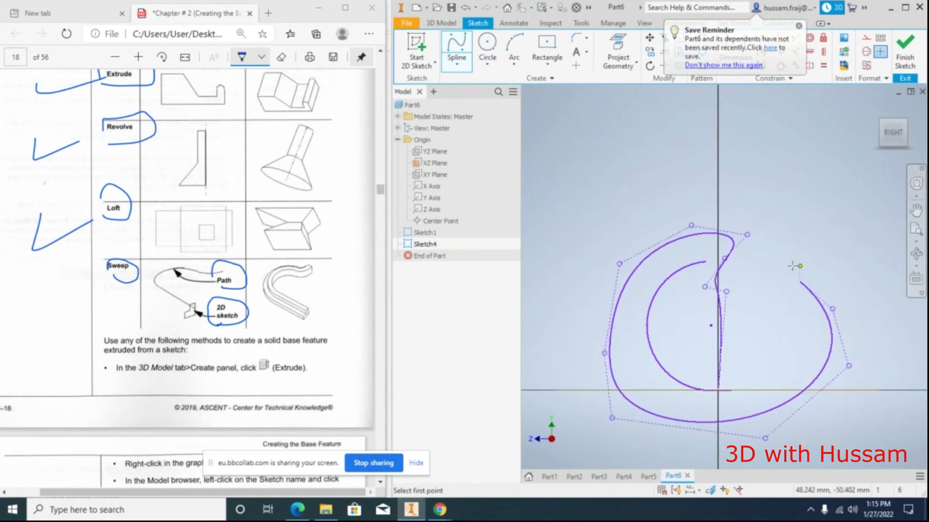
pyautogui.rightClick(765, 206)
pyautogui.click(793, 191)
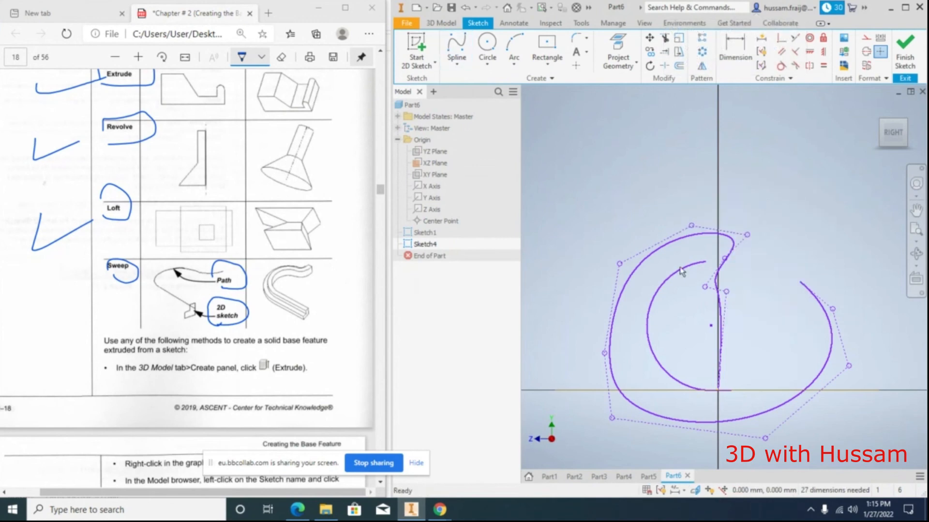
# Delete the old arc, reshape the top of the spline by pulling its two upper control vertices outward, and finish the sketch
pyautogui.click(684, 268)
pyautogui.press('Delete')
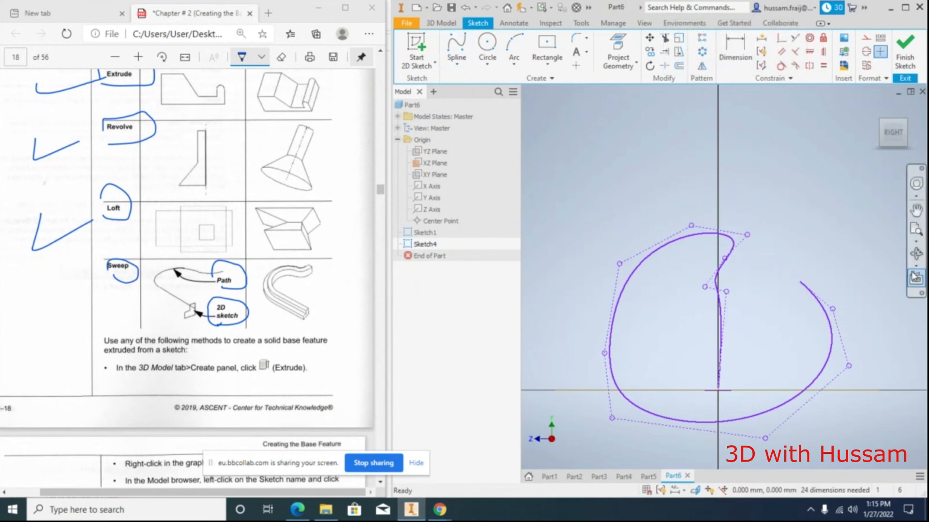
pyautogui.moveTo(721, 342)
pyautogui.keyDown('shift'); pyautogui.mouseDown(button='middle')
pyautogui.moveTo(710, 356)
pyautogui.moveTo(721, 364)
pyautogui.mouseUp(button='middle'); pyautogui.keyUp('shift')
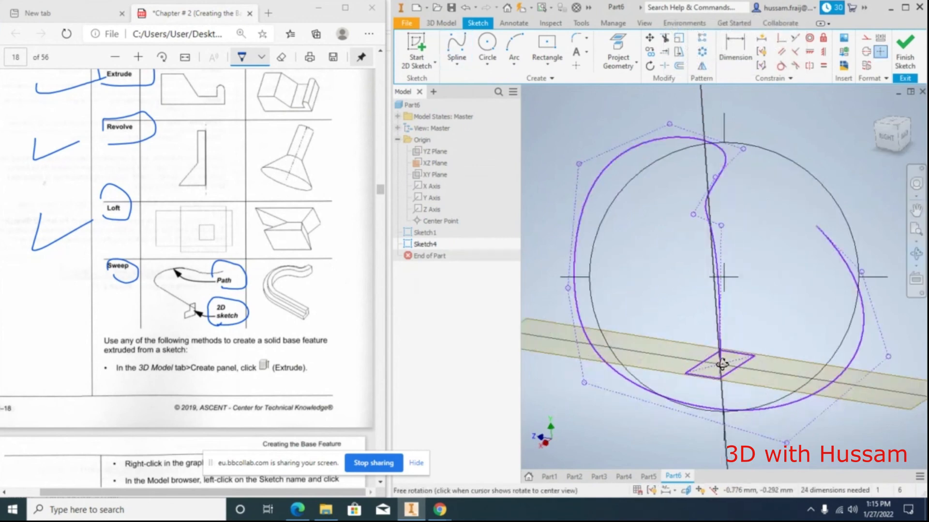
pyautogui.rightClick(768, 242)
pyautogui.click(805, 239)
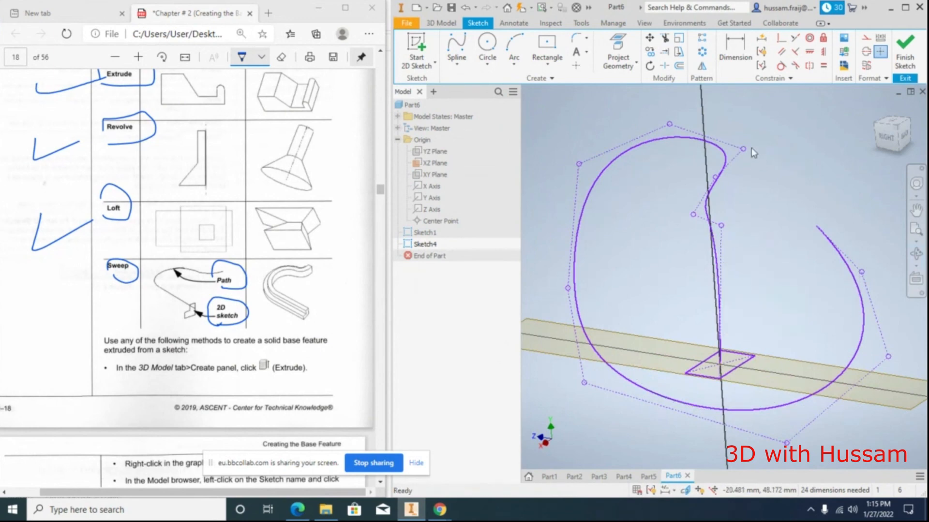
pyautogui.moveTo(743, 150); pyautogui.dragTo(734, 114)
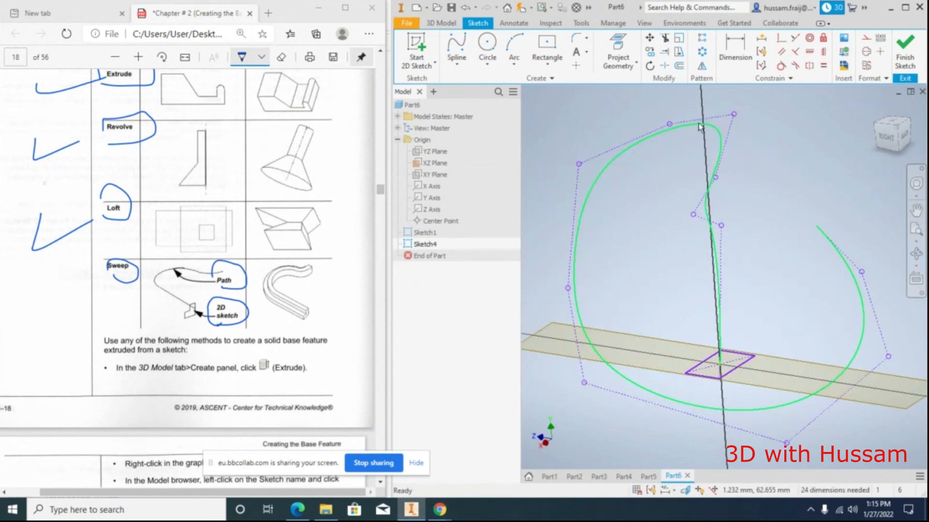
pyautogui.moveTo(671, 124); pyautogui.dragTo(625, 109)
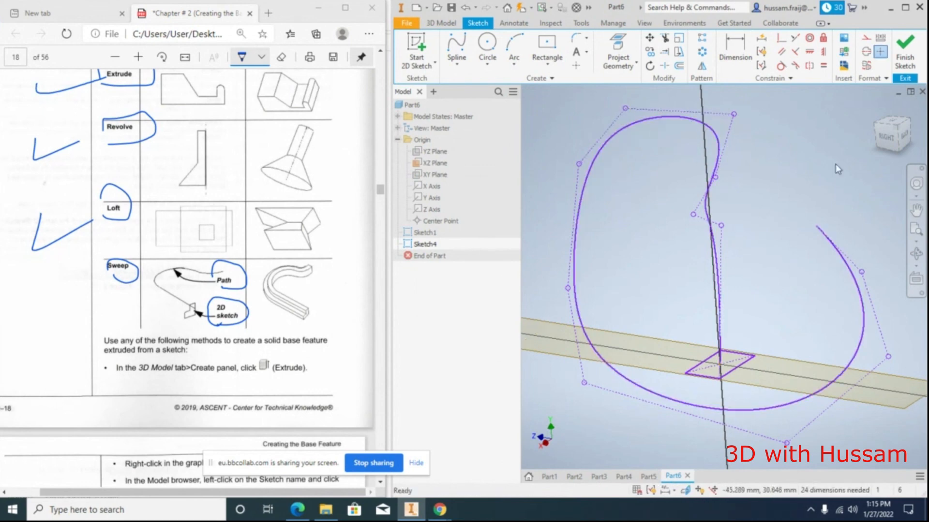
pyautogui.click(900, 57)
# Sweep the rectangle profile along the spline path and view the solid from the right side, including its starting end on the base plane
pyautogui.hotkey('shift', 's')
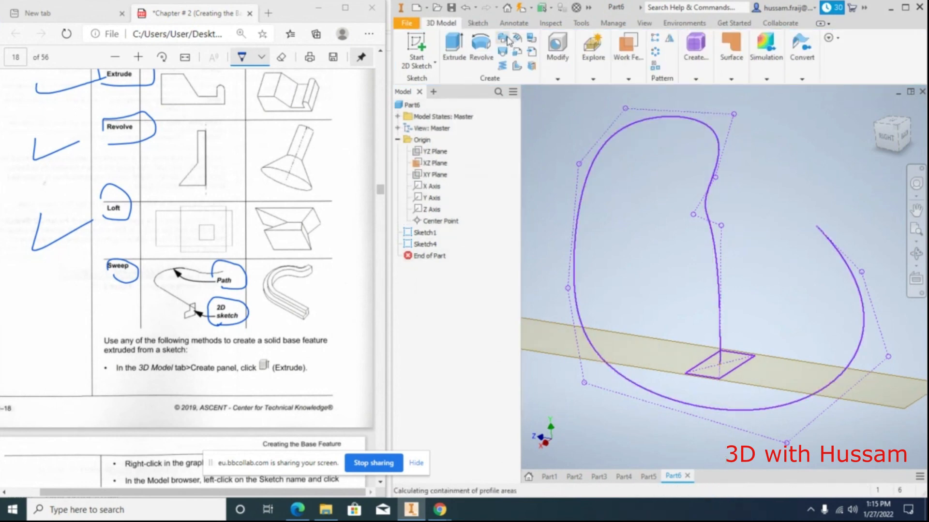
pyautogui.click(855, 295)
pyautogui.click(455, 236)
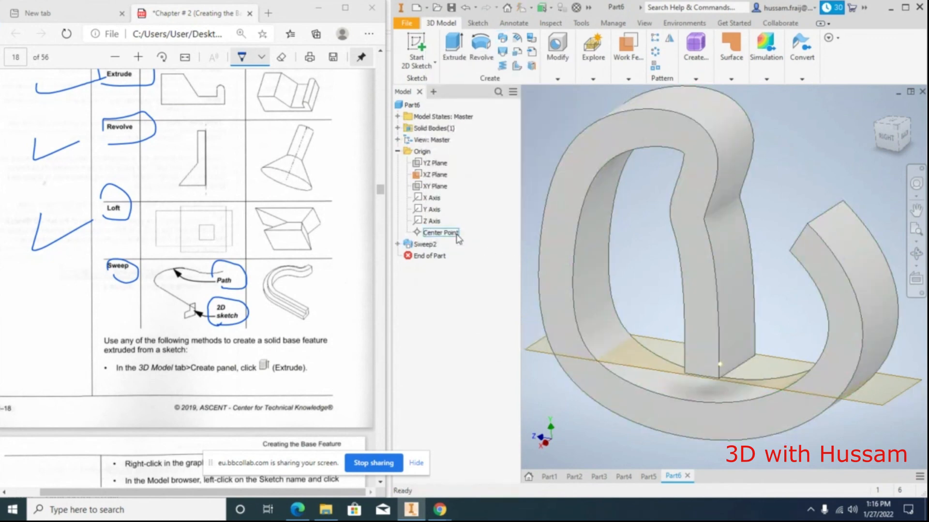
pyautogui.scroll(2, 827, 174)
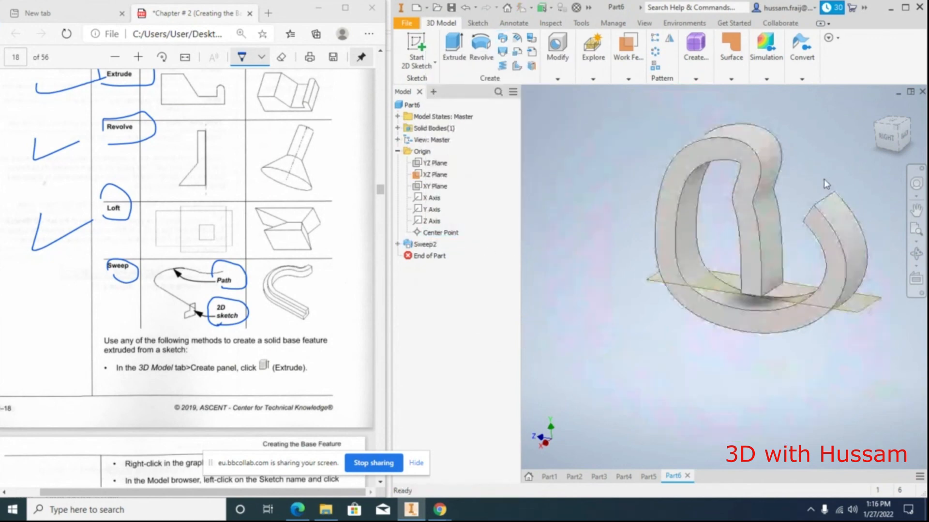
pyautogui.click(885, 142)
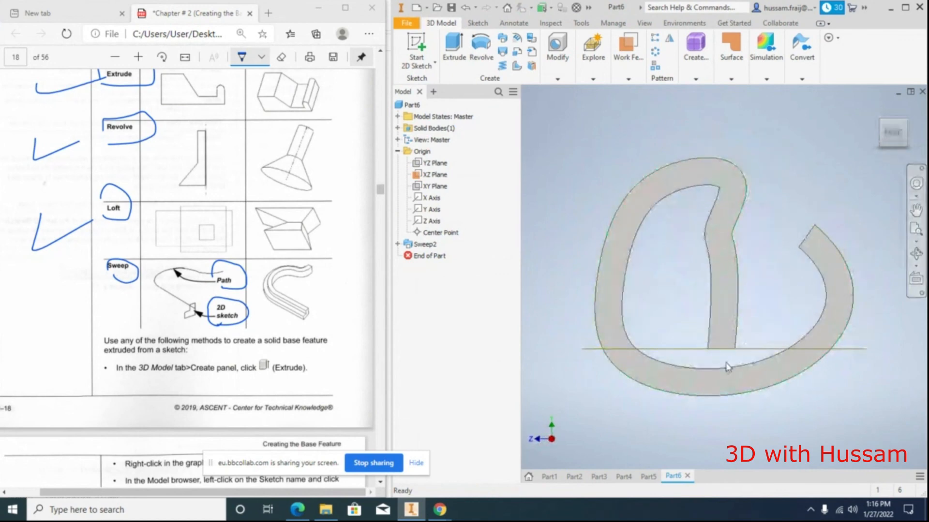
pyautogui.scroll(-5, 732, 351)
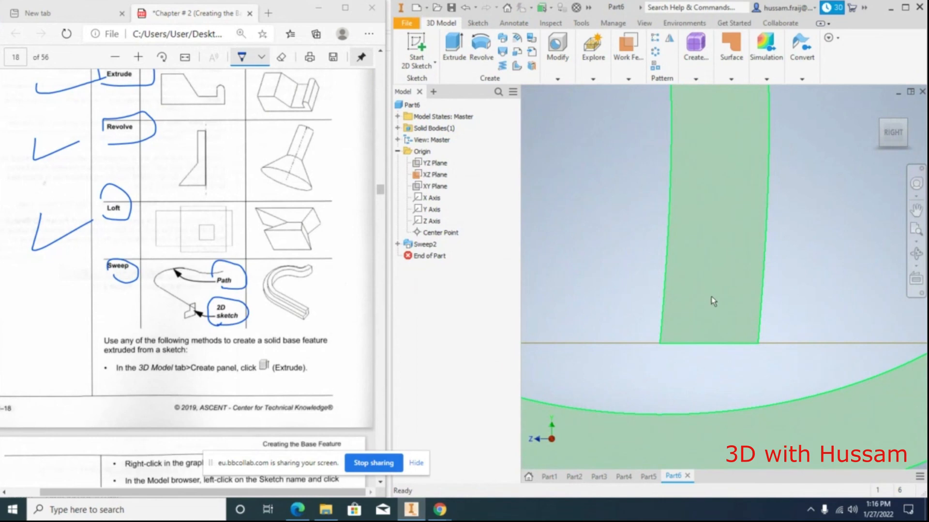
pyautogui.moveTo(730, 315)
pyautogui.scroll(5, 697, 300)
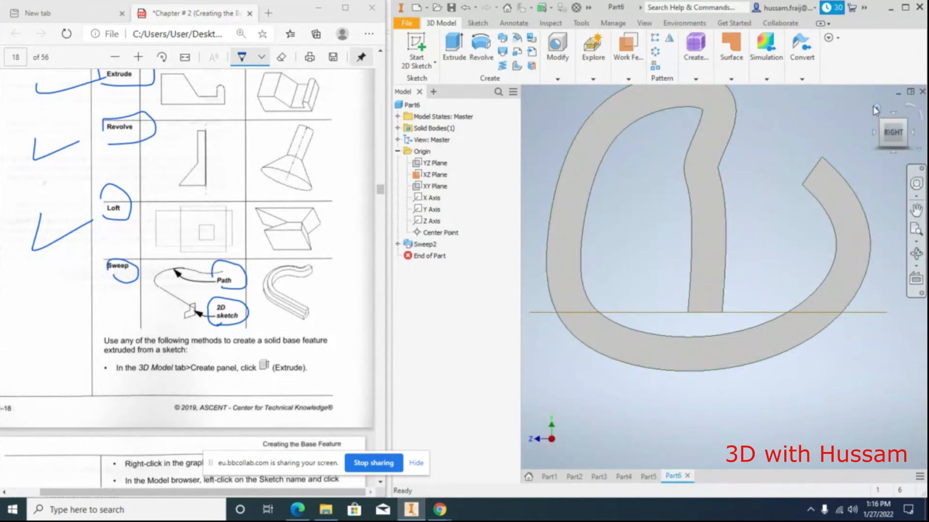
# Edit the sweep feature to a 20 deg twist and view the solid from the top and in the home view
pyautogui.click(874, 108)
pyautogui.rightClick(427, 246)
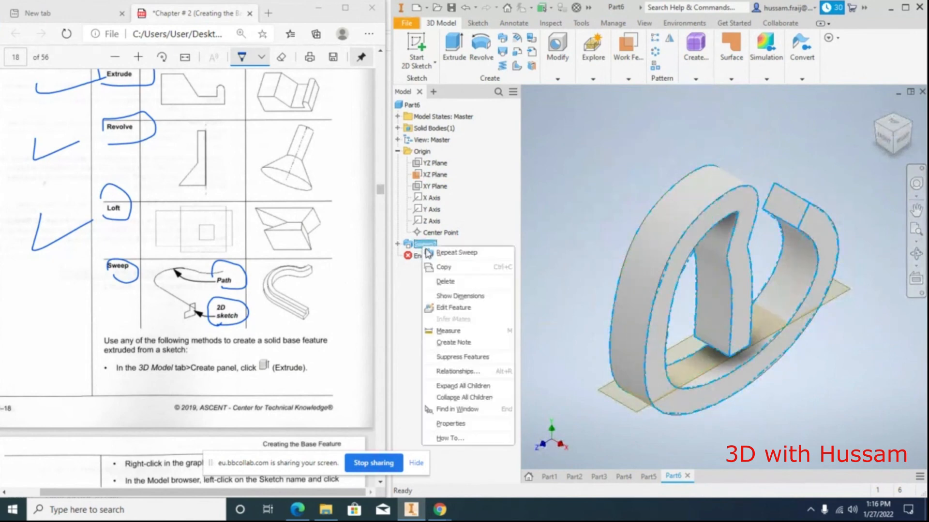
pyautogui.click(454, 307)
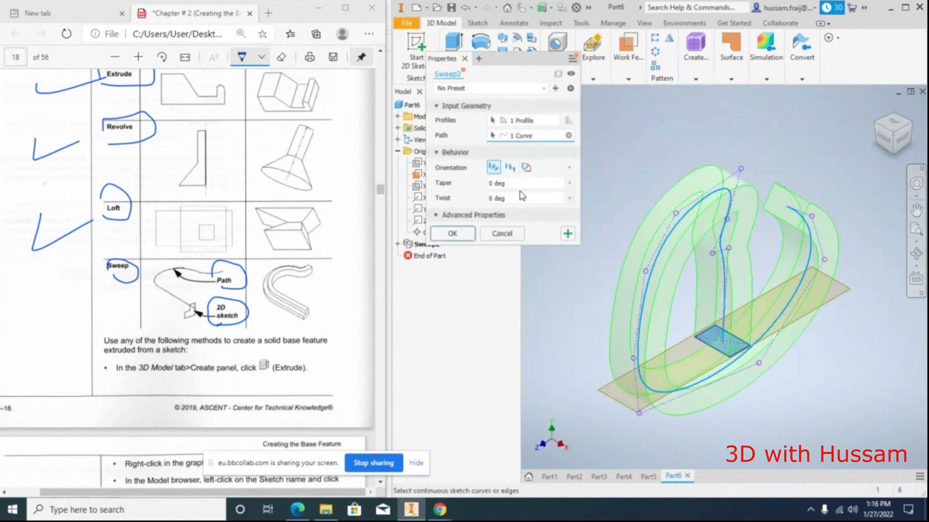
pyautogui.click(519, 198)
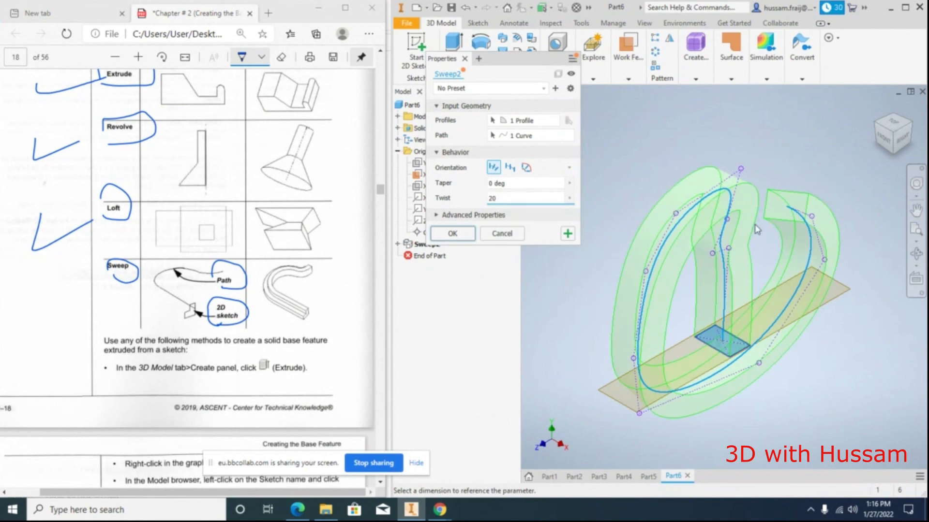
pyautogui.click(894, 126)
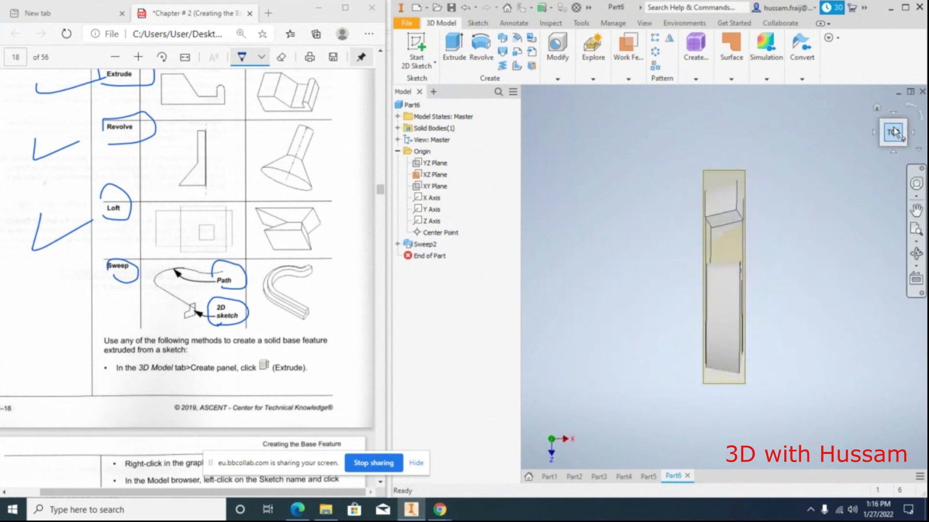
pyautogui.click(877, 106)
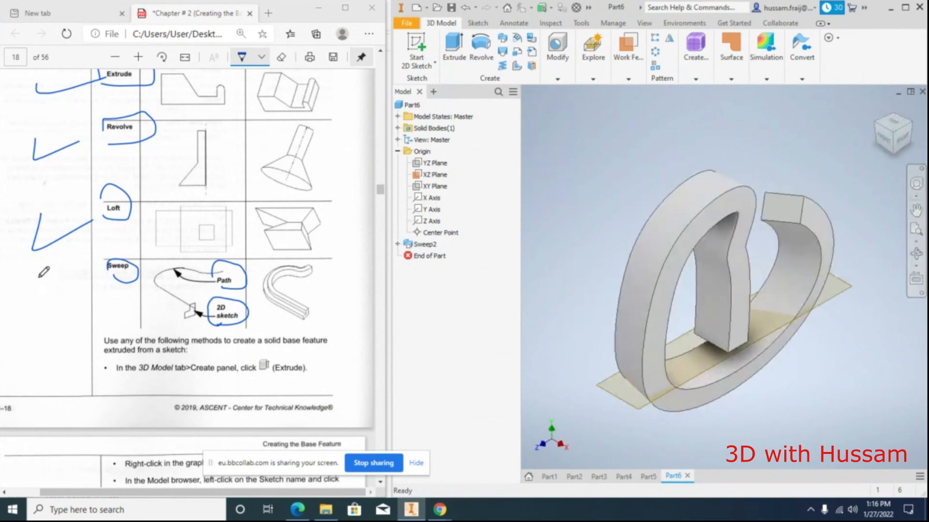
# In the PDF handout, ink a check mark beside the Sweep row and circle the table's heading and Extrude row
pyautogui.moveTo(40, 279); pyautogui.dragTo(82, 277)
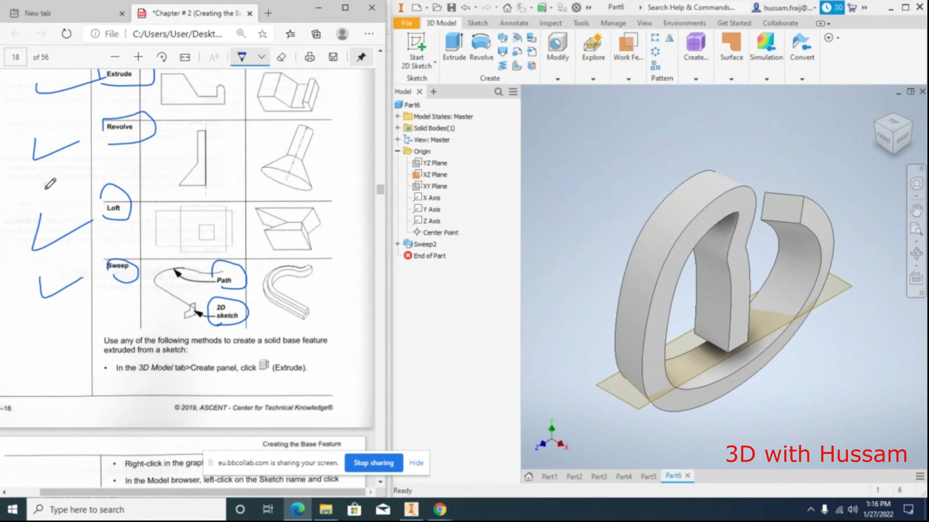
pyautogui.scroll(3, 81, 159)
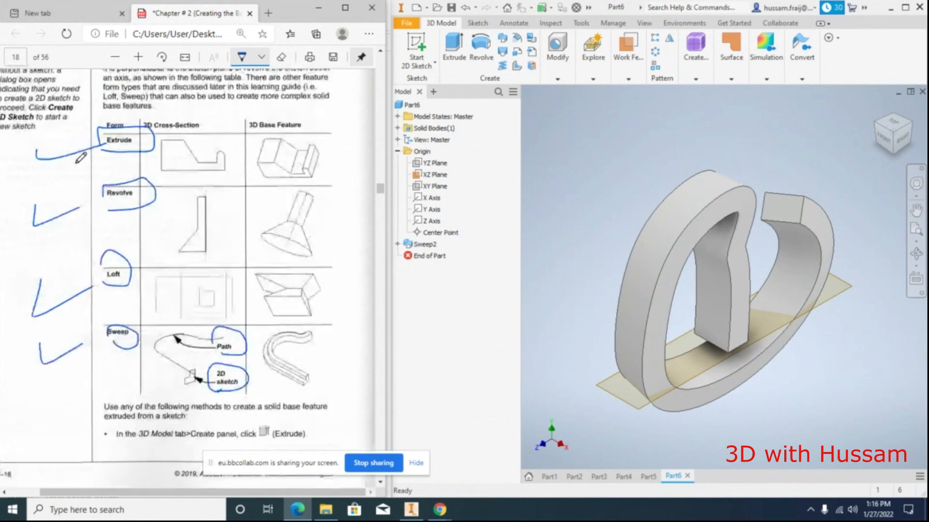
pyautogui.moveTo(230, 177)
pyautogui.mouseDown()
pyautogui.moveTo(334, 123)
pyautogui.moveTo(89, 78)
pyautogui.moveTo(46, 145)
pyautogui.moveTo(58, 161)
pyautogui.mouseUp()
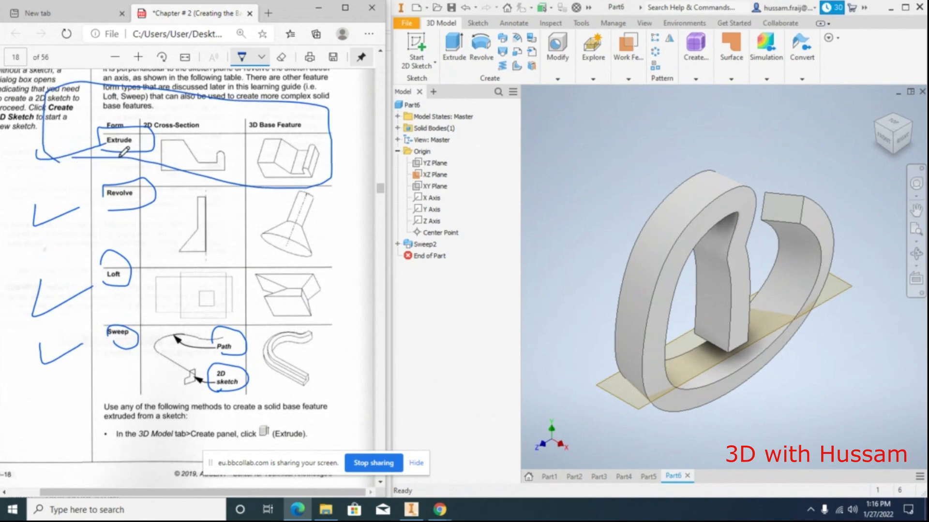
# Go through the handout from the feature forms table to the Edit Sketch section on page 24
pyautogui.scroll(-2, 182, 248)
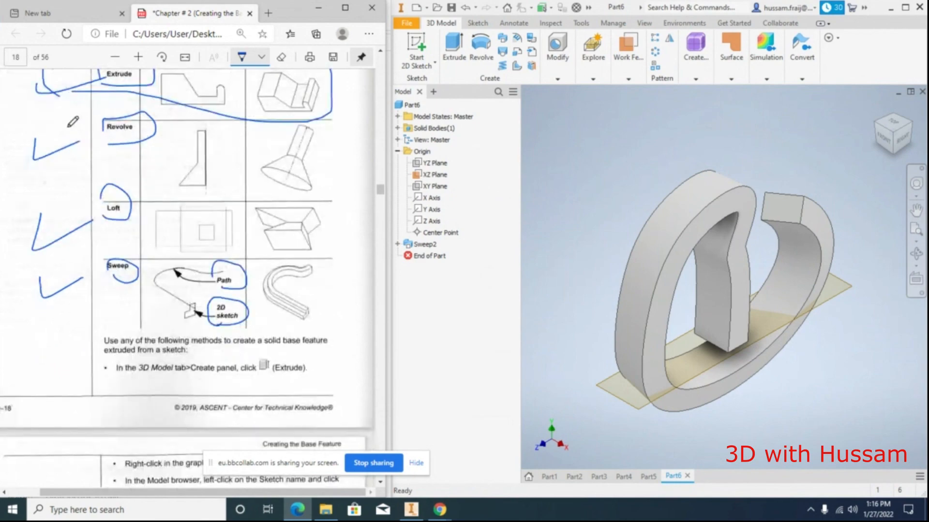
pyautogui.scroll(-10, 140, 196)
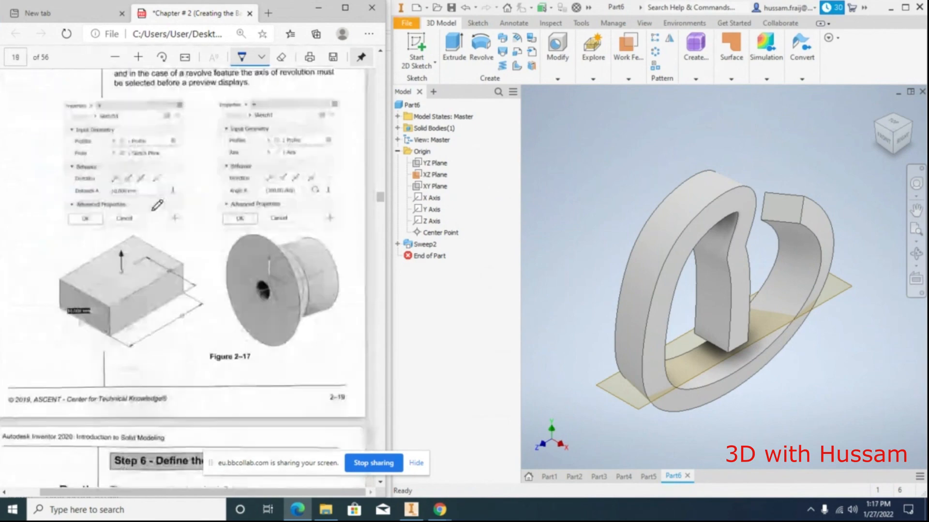
pyautogui.scroll(-20, 156, 205)
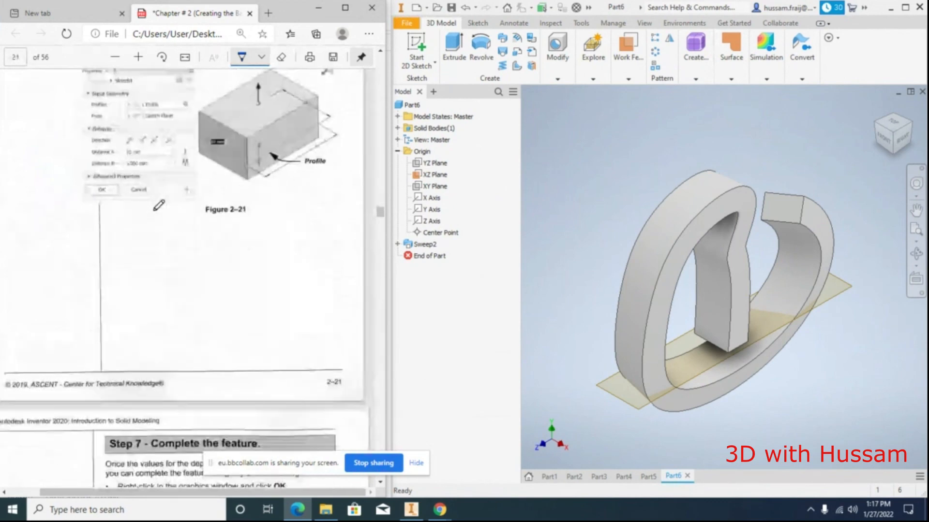
pyautogui.scroll(-15, 158, 205)
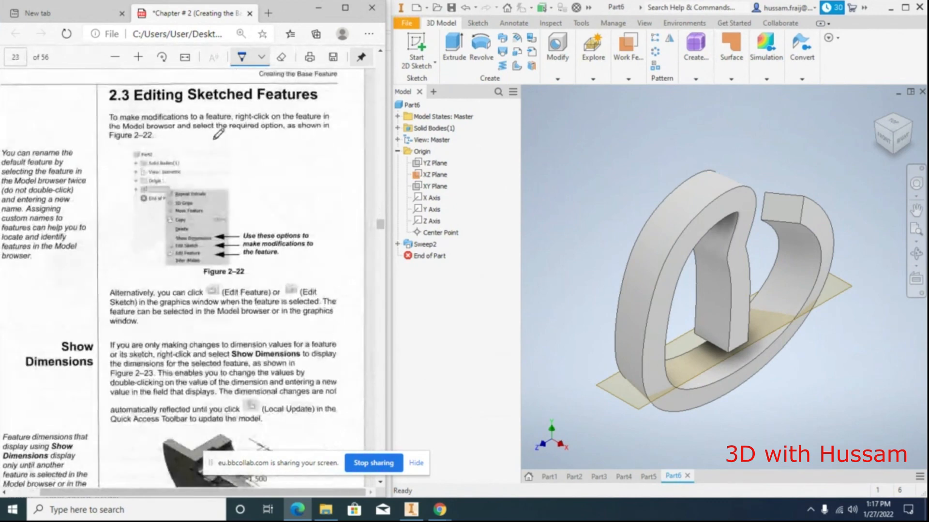
pyautogui.scroll(-12, 157, 205)
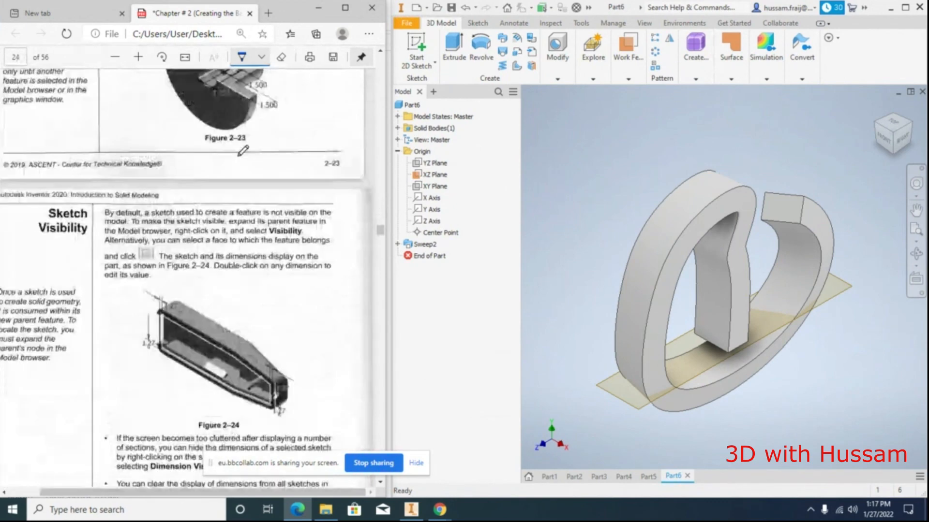
pyautogui.scroll(-5, 90, 172)
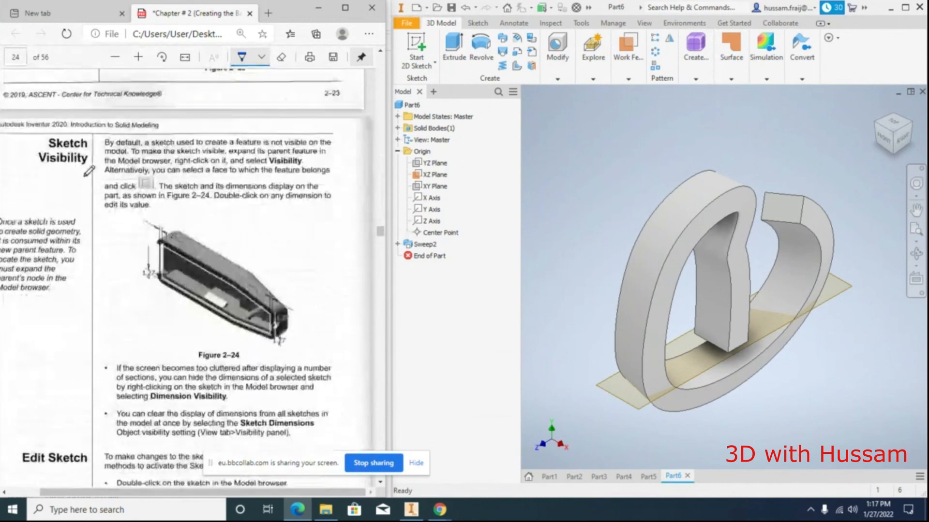
pyautogui.scroll(-5, 90, 172)
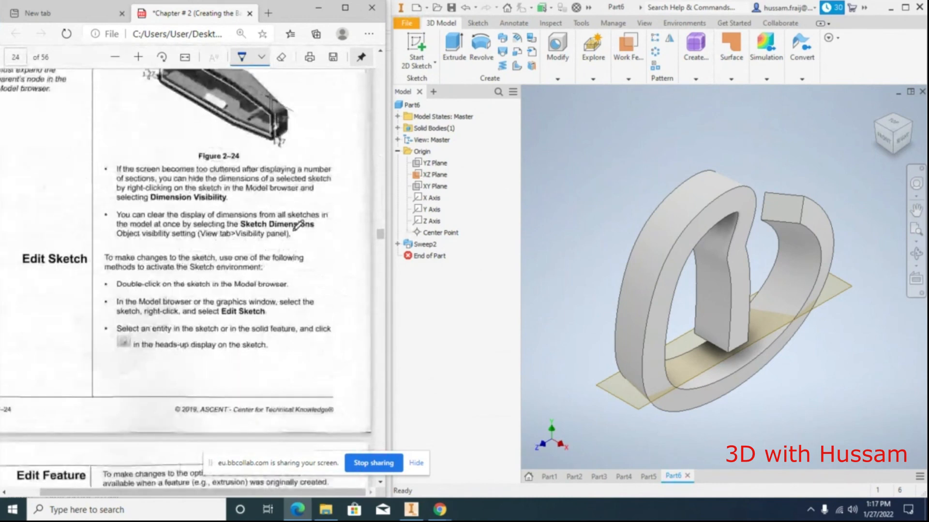
# Turn on the visibility of the sweep's rectangle profile sketch, view it up close at the starting end, and hide it again
pyautogui.click(398, 244)
pyautogui.rightClick(431, 258)
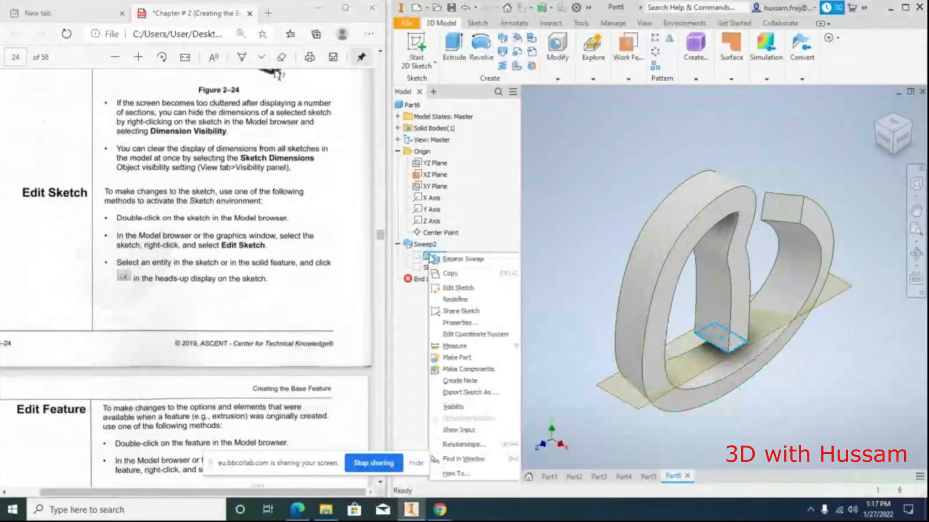
pyautogui.click(458, 408)
pyautogui.scroll(-3, 734, 374)
pyautogui.click(916, 242)
pyautogui.click(916, 255)
pyautogui.moveTo(749, 282); pyautogui.dragTo(667, 219)
pyautogui.press('Escape')
pyautogui.rightClick(441, 256)
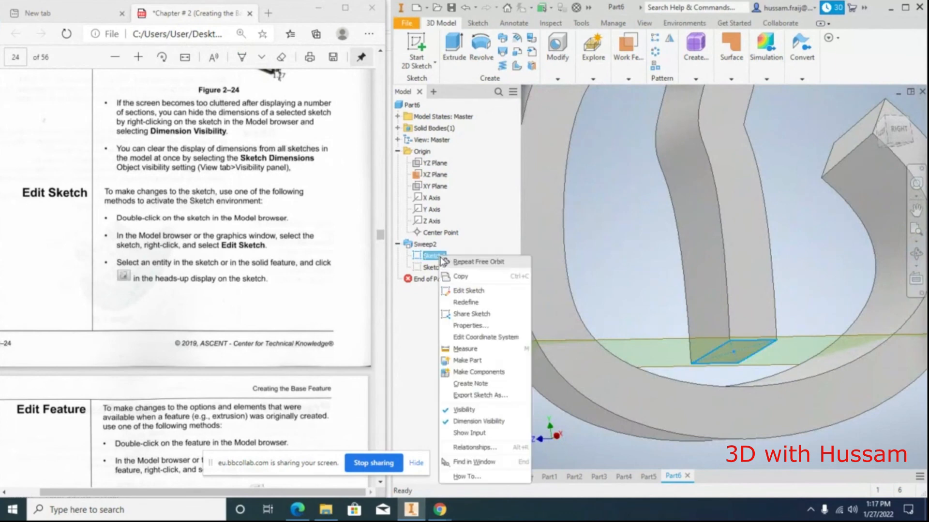
pyautogui.click(463, 410)
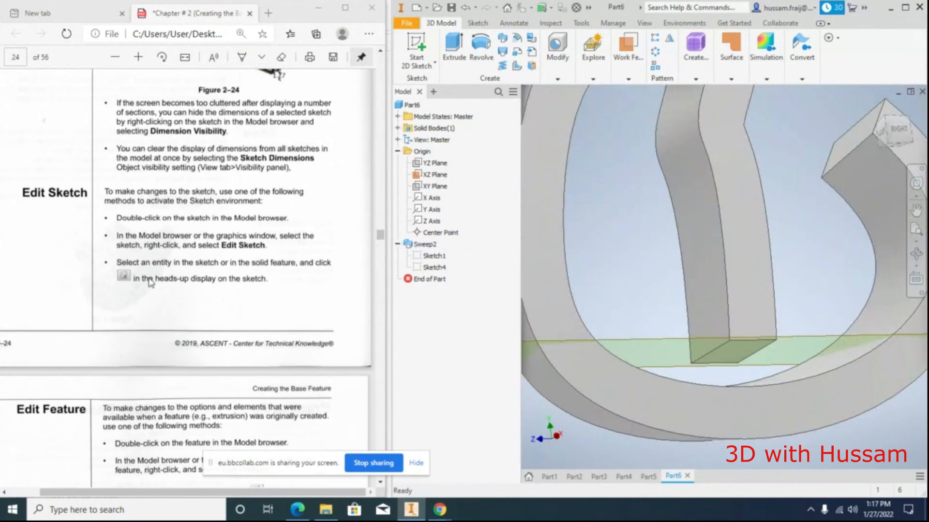
# In the PDF handout, circle the Sketch Visibility heading on page 24 with the ink pen
pyautogui.scroll(7, 239, 121)
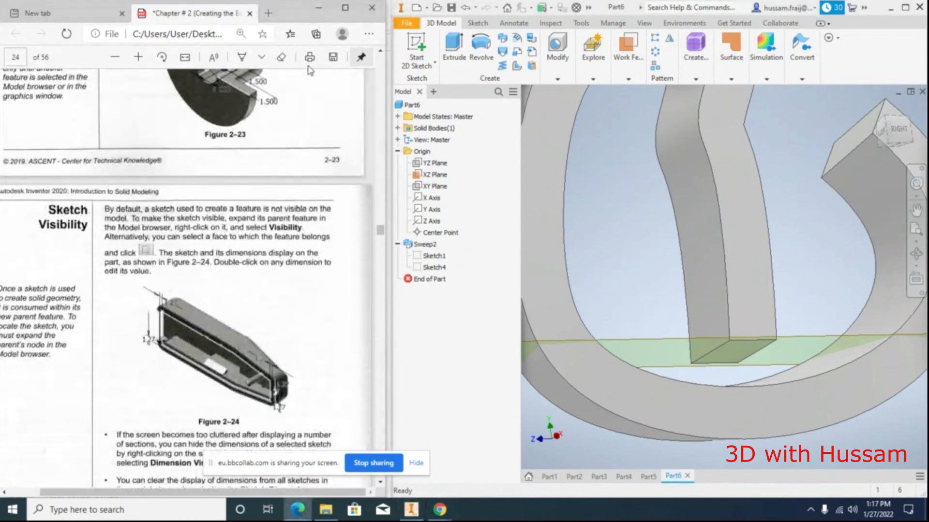
pyautogui.click(249, 59)
pyautogui.moveTo(81, 190)
pyautogui.mouseDown()
pyautogui.moveTo(37, 203)
pyautogui.moveTo(105, 226)
pyautogui.mouseUp()
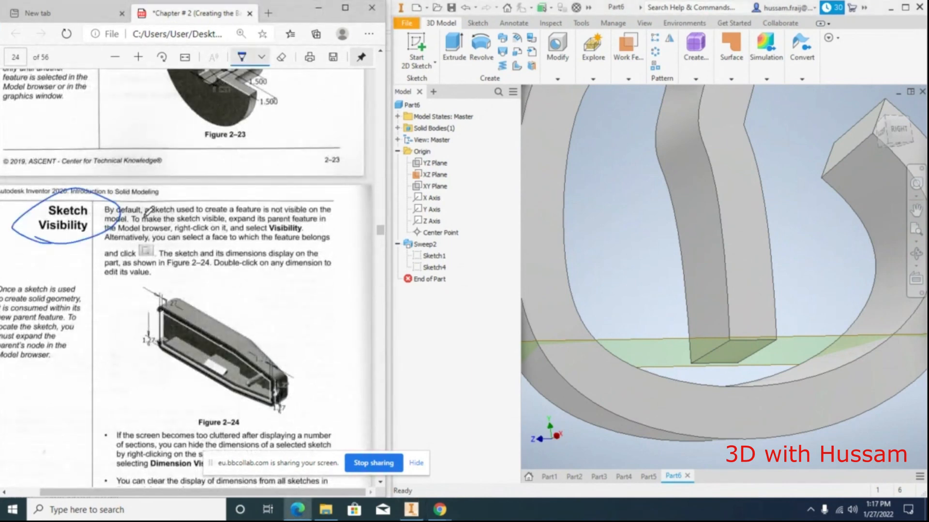
# Review the handout's Edit Feature and Change the Sketch Plane sections, checking the sweep's Edit Feature option in the model
pyautogui.scroll(-3, 258, 232)
pyautogui.scroll(-4, 249, 232)
pyautogui.scroll(-2, 240, 232)
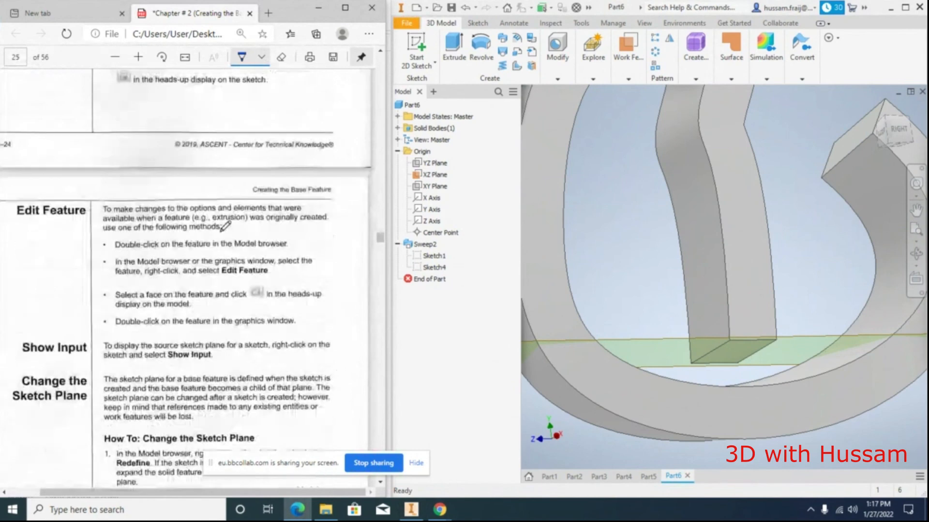
pyautogui.rightClick(435, 250)
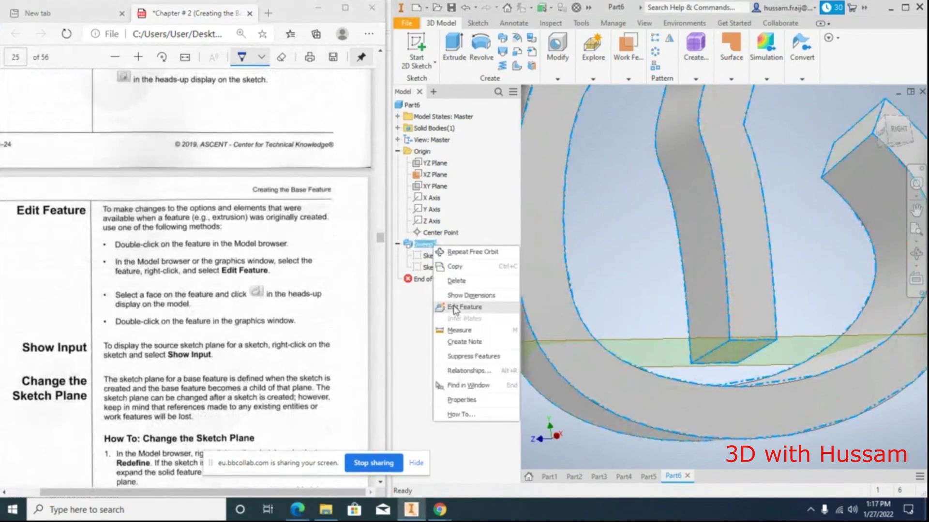
pyautogui.click(253, 310)
pyautogui.scroll(-4, 252, 302)
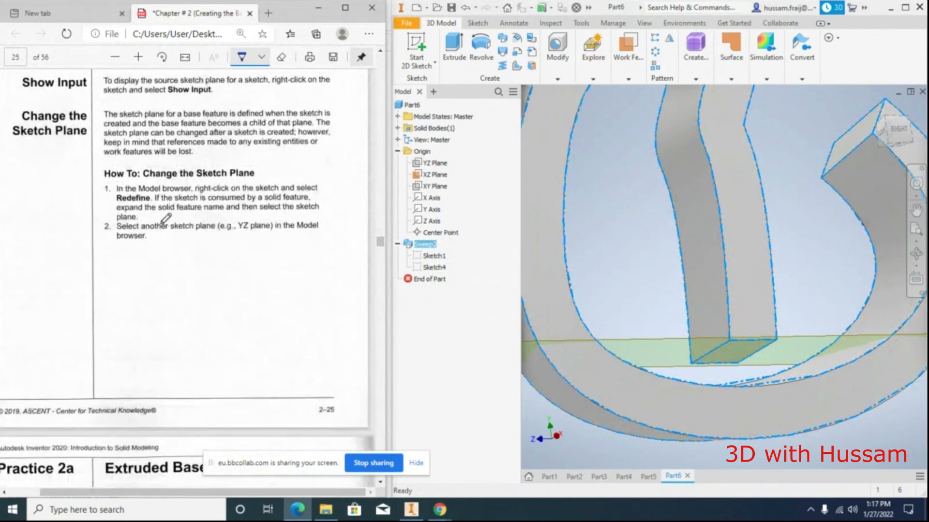
# Switch to Part2, the block with two holes, and inspect it from several angles before restoring the home view
pyautogui.scroll(5, 639, 241)
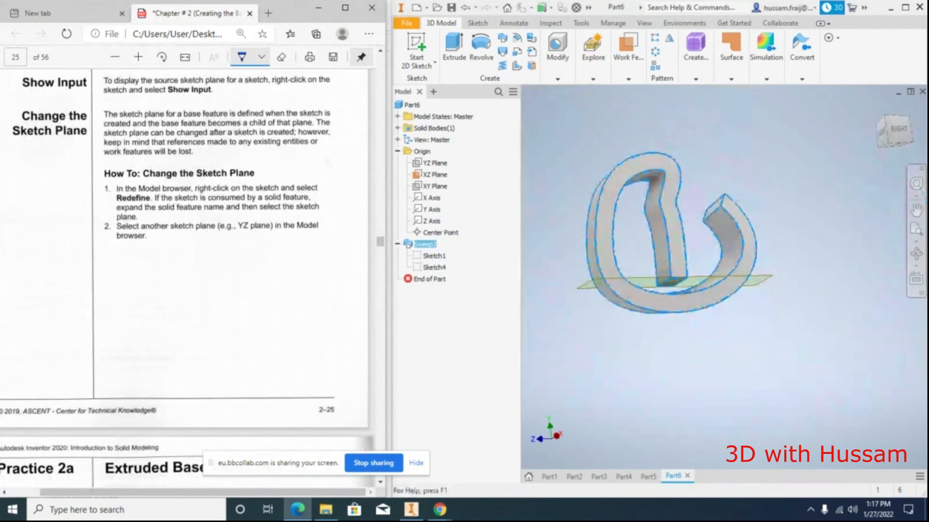
pyautogui.click(648, 476)
pyautogui.click(623, 476)
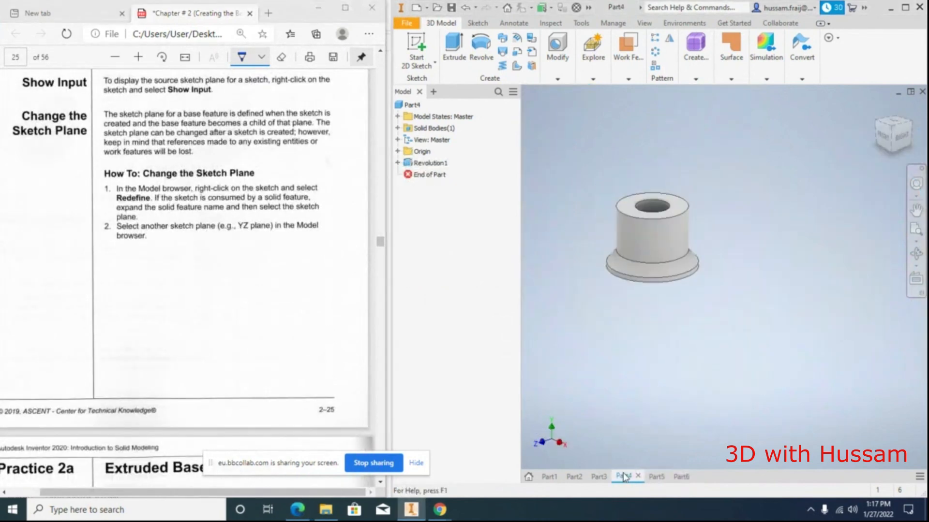
pyautogui.click(600, 477)
pyautogui.click(574, 477)
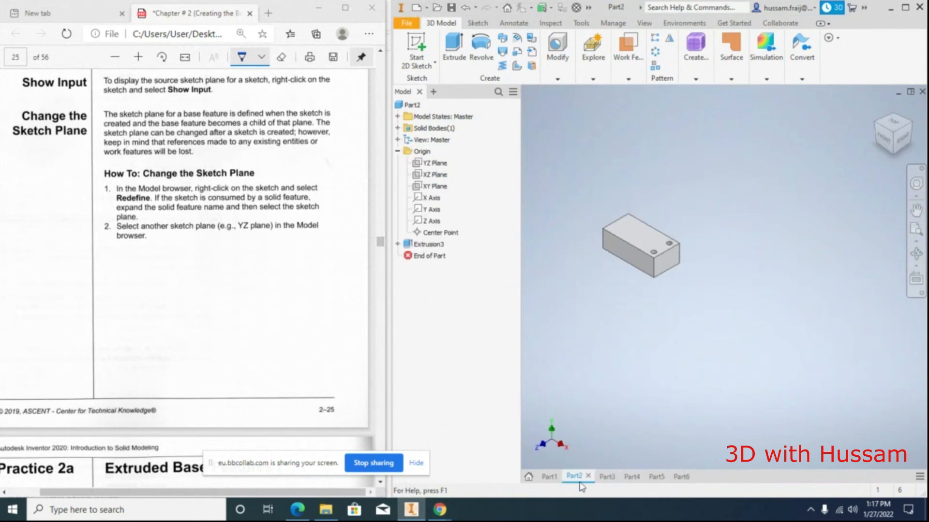
pyautogui.scroll(-2, 603, 196)
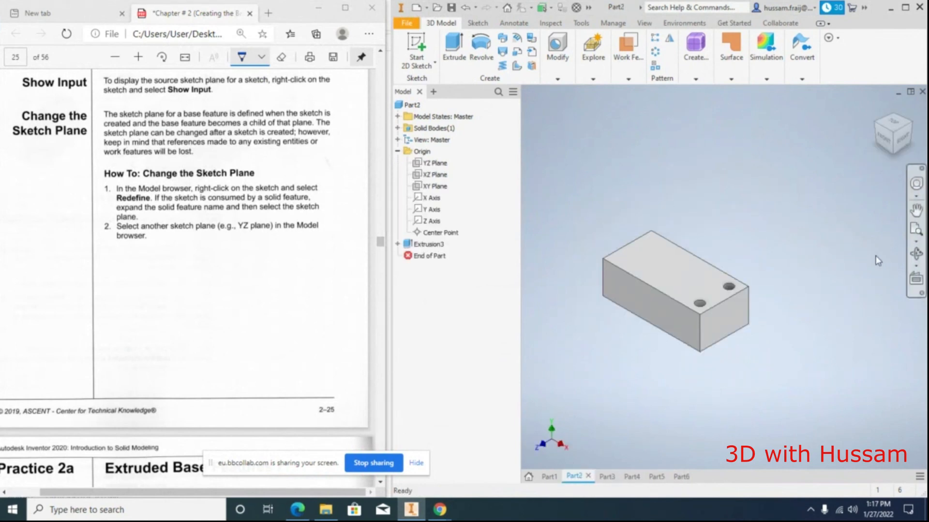
pyautogui.click(916, 254)
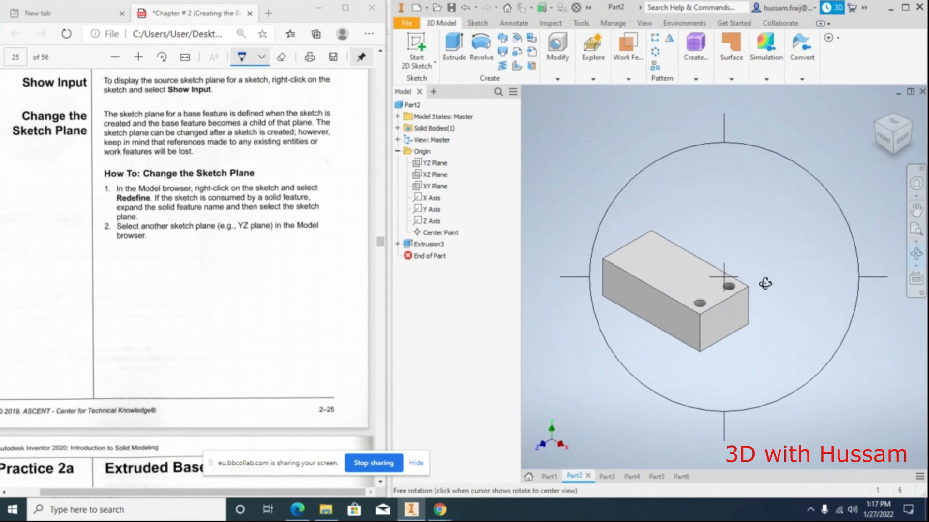
pyautogui.moveTo(769, 308); pyautogui.dragTo(757, 231)
pyautogui.rightClick(768, 200)
pyautogui.click(809, 199)
pyautogui.click(877, 108)
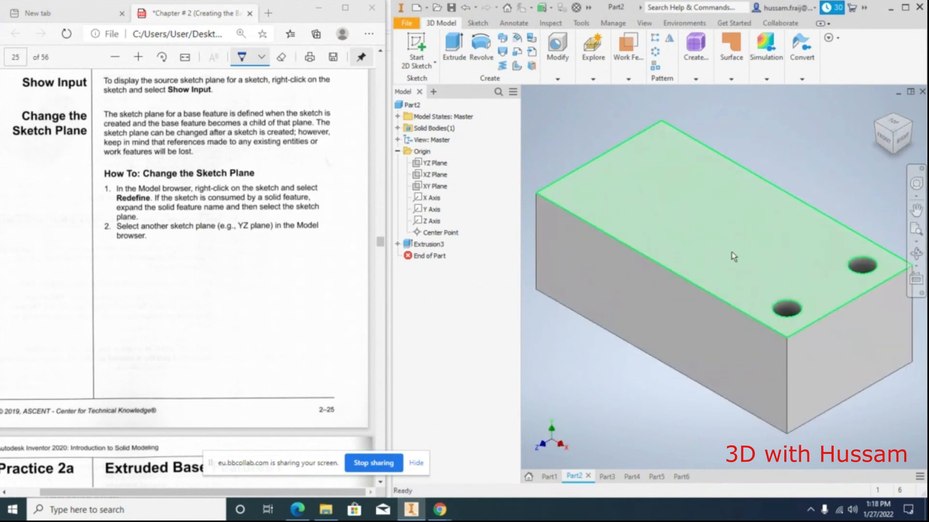
pyautogui.scroll(-3, 731, 259)
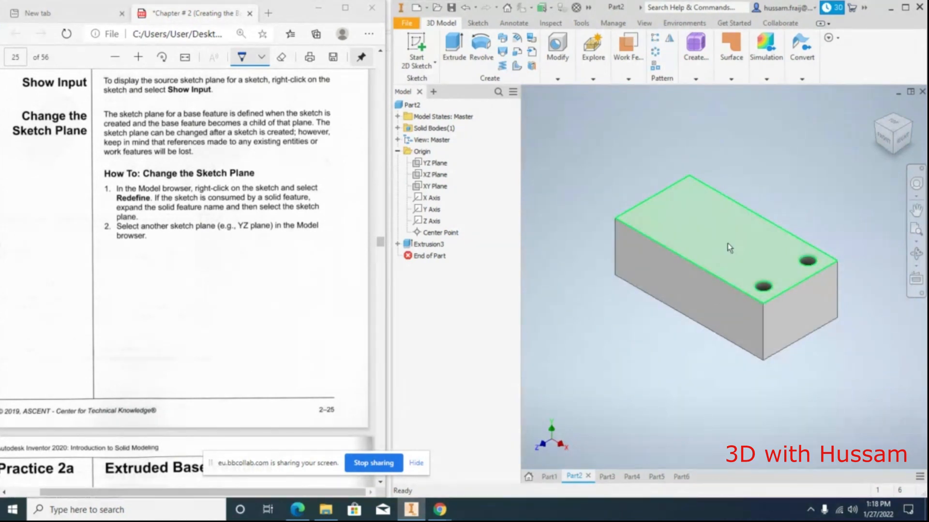
pyautogui.moveTo(747, 266)
# Redefine the block extrusion's Sketch1 onto the YZ plane and accept the change despite the reported problems
pyautogui.click(397, 244)
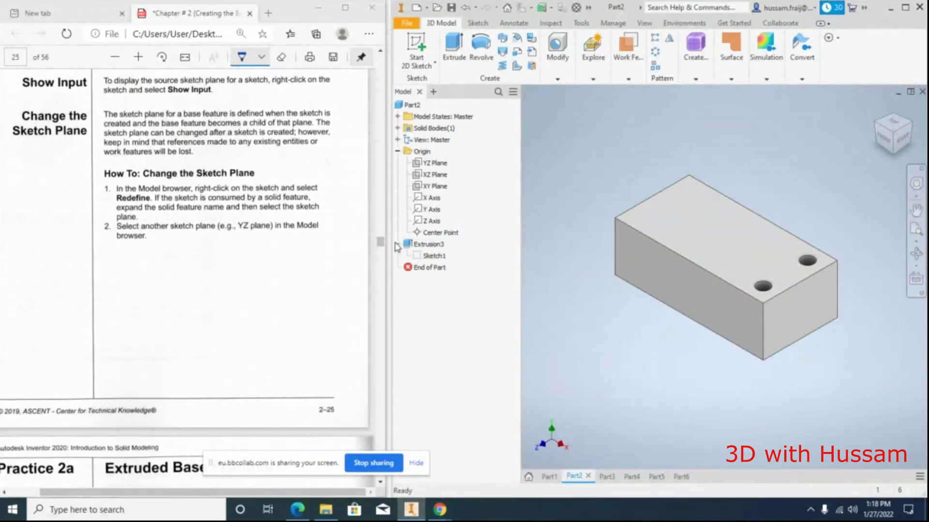
pyautogui.rightClick(427, 257)
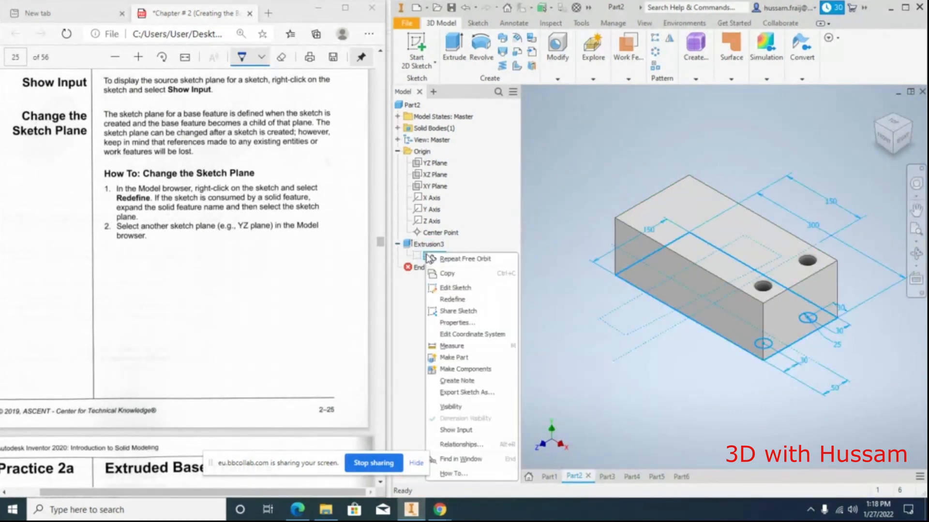
pyautogui.click(451, 299)
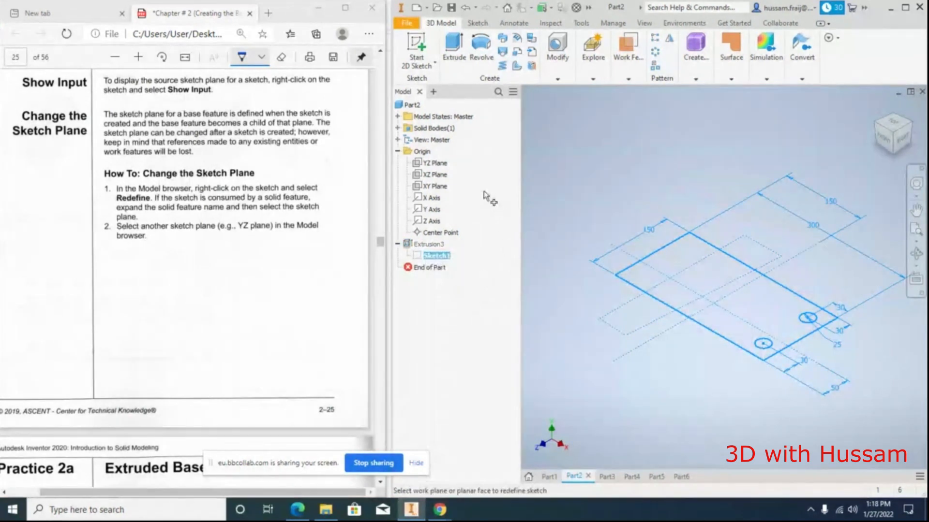
pyautogui.click(441, 164)
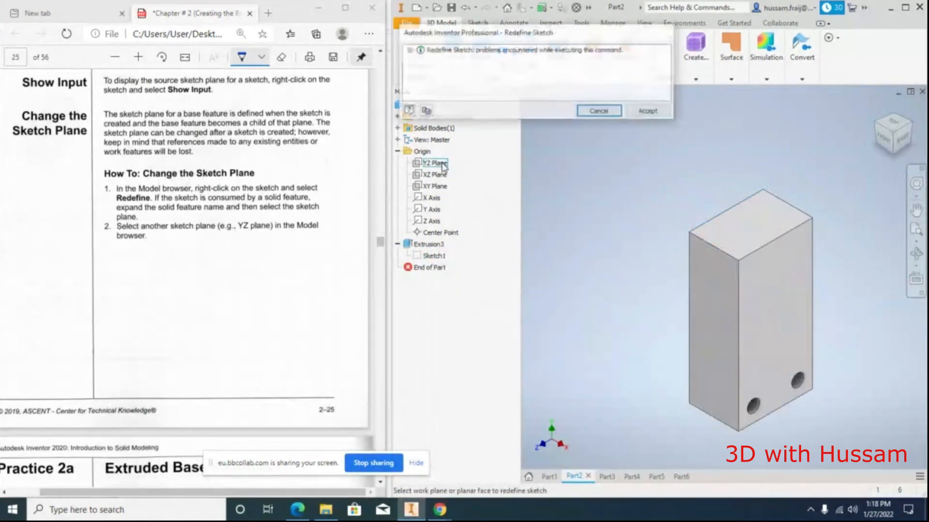
pyautogui.click(648, 112)
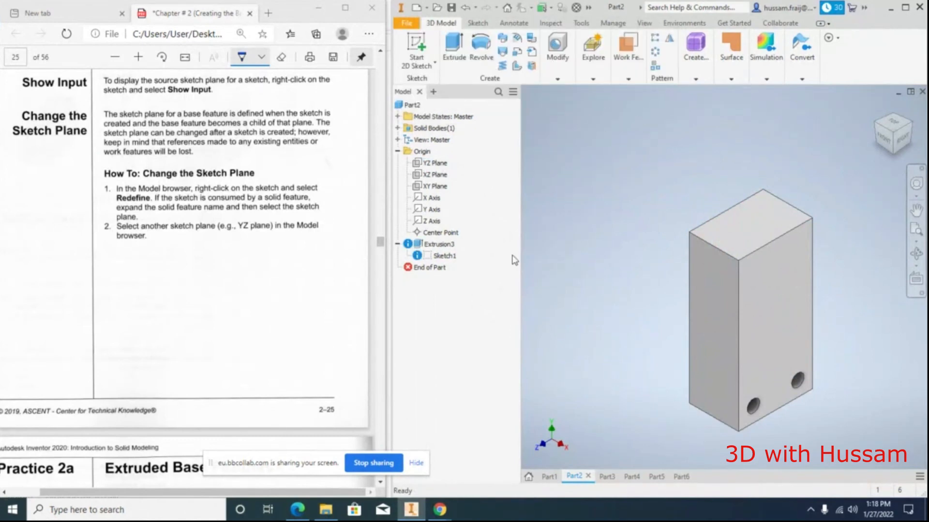
# Open the block's redefined sketch to examine its geometry and dimensions, and finish the sketch without edits
pyautogui.rightClick(445, 255)
pyautogui.click(474, 296)
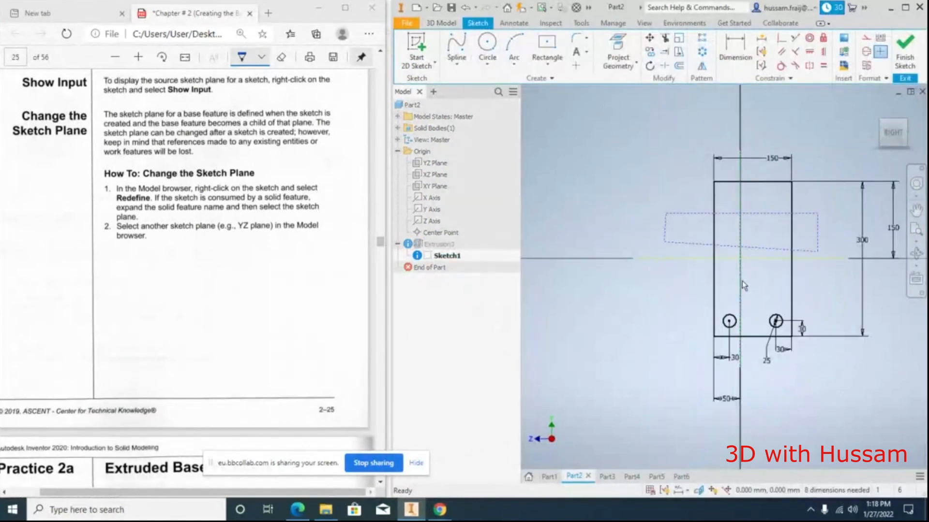
pyautogui.scroll(-2, 602, 275)
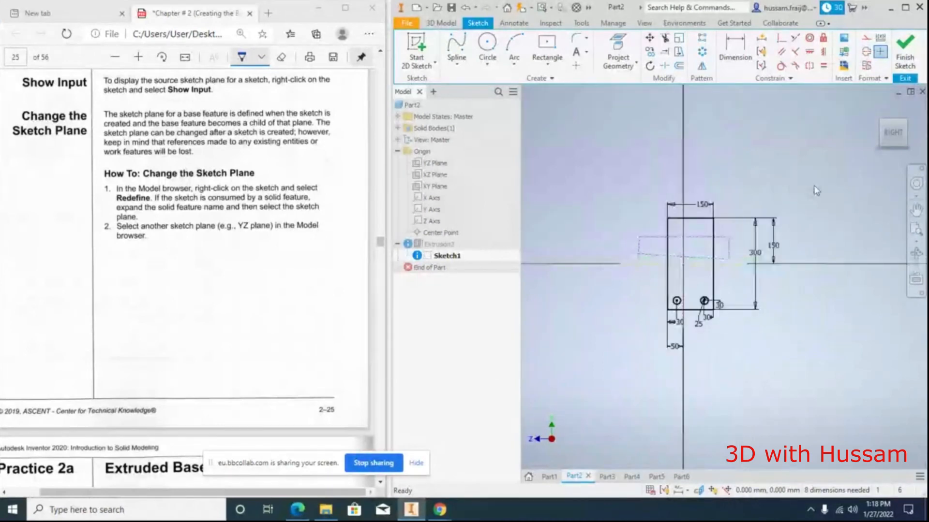
pyautogui.click(904, 51)
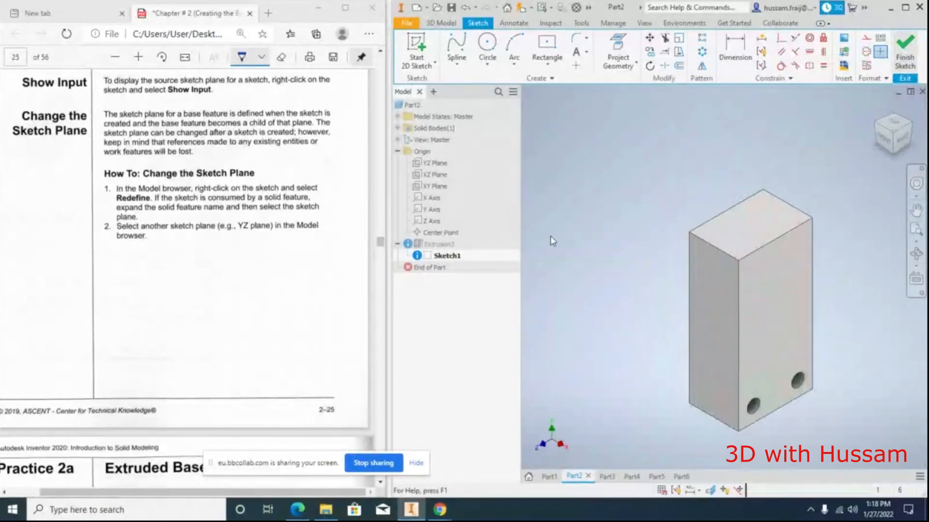
pyautogui.scroll(-3, 580, 247)
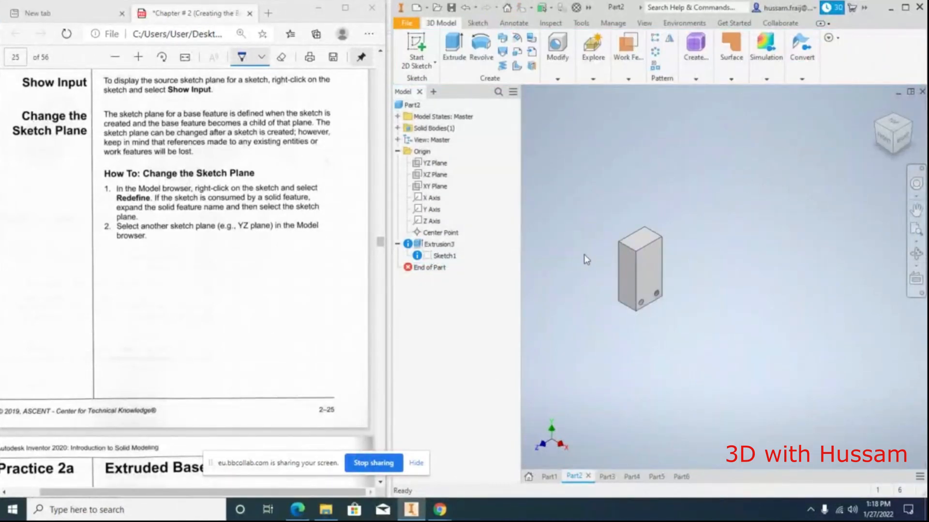
pyautogui.scroll(2, 585, 254)
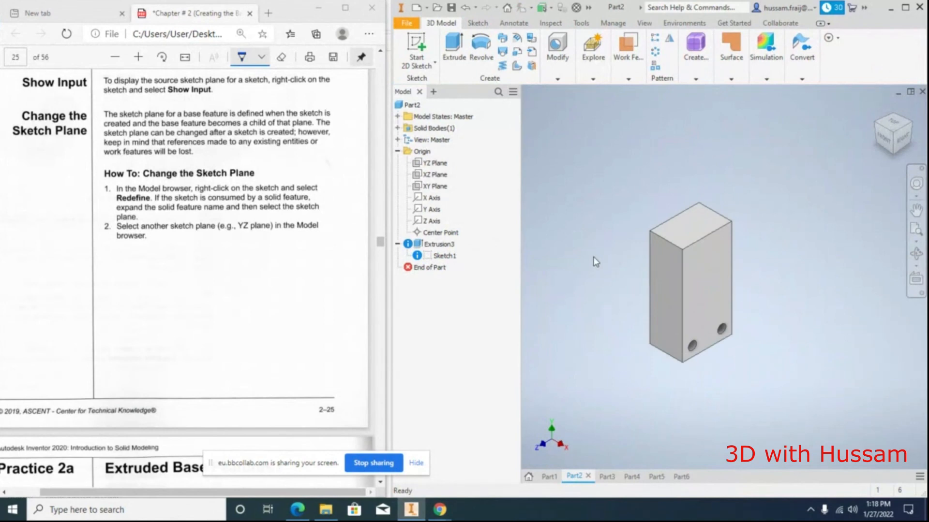
# Redefine the block's Sketch1 onto the XY plane, and redefine it once more onto the XZ plane
pyautogui.rightClick(444, 255)
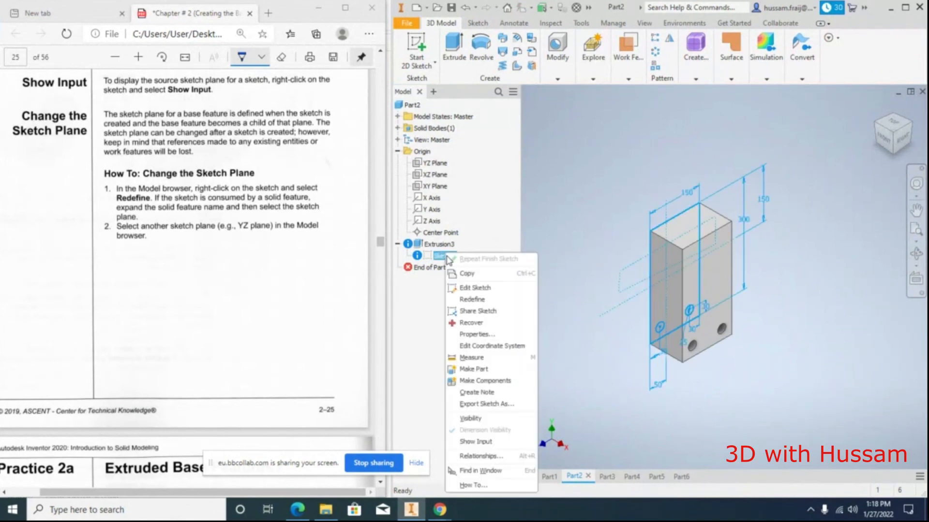
pyautogui.click(473, 300)
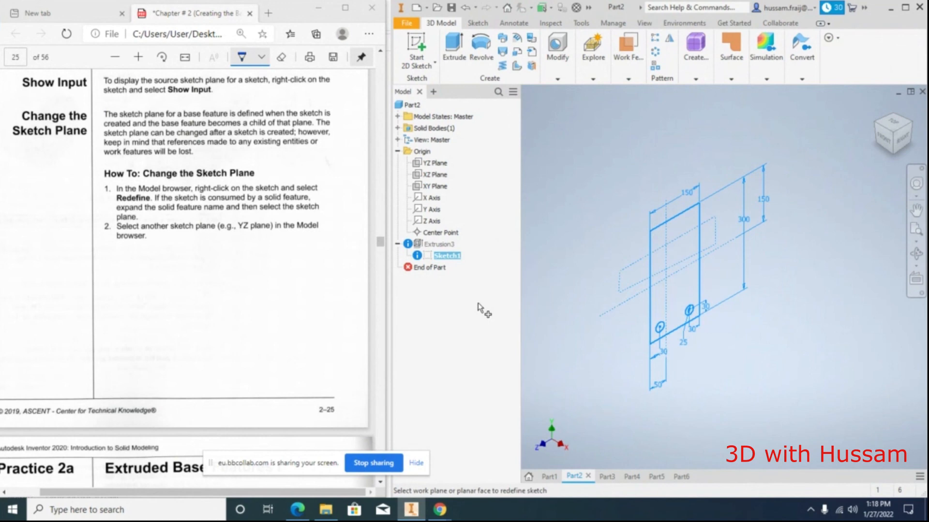
pyautogui.click(438, 188)
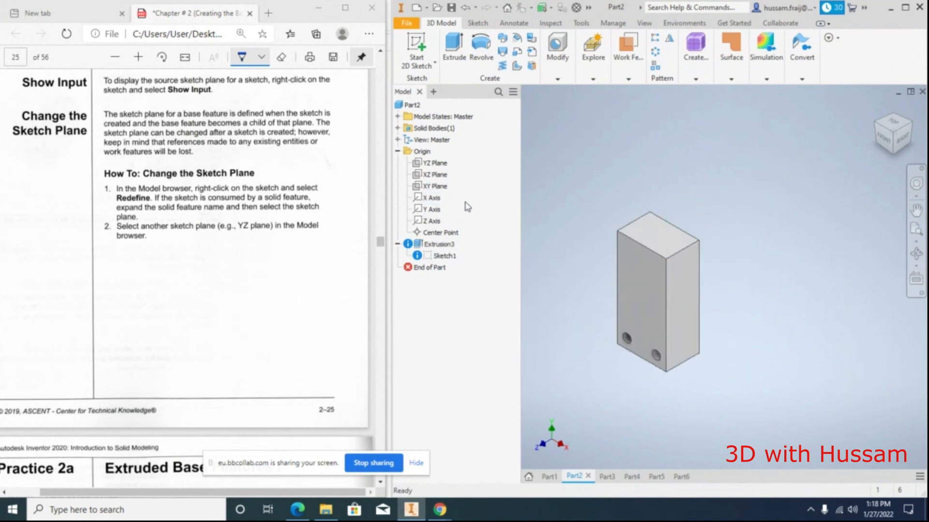
pyautogui.rightClick(445, 256)
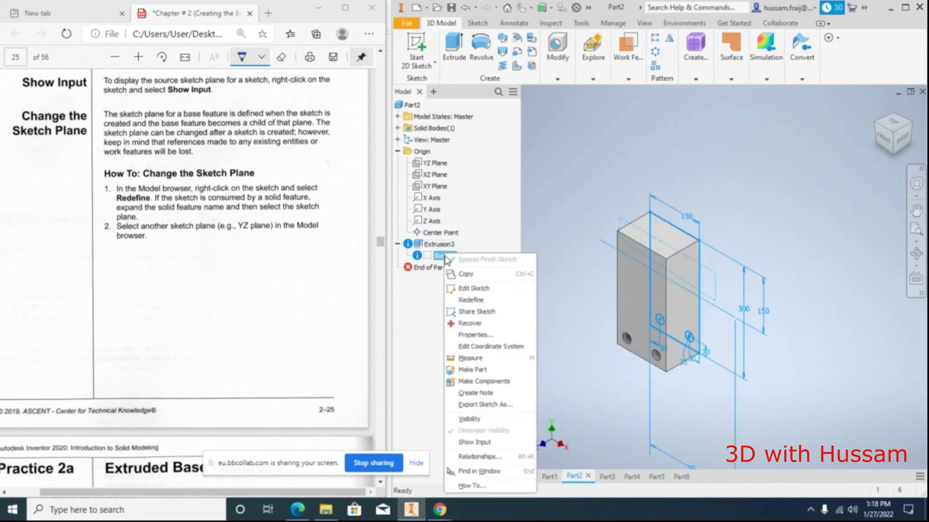
pyautogui.click(471, 301)
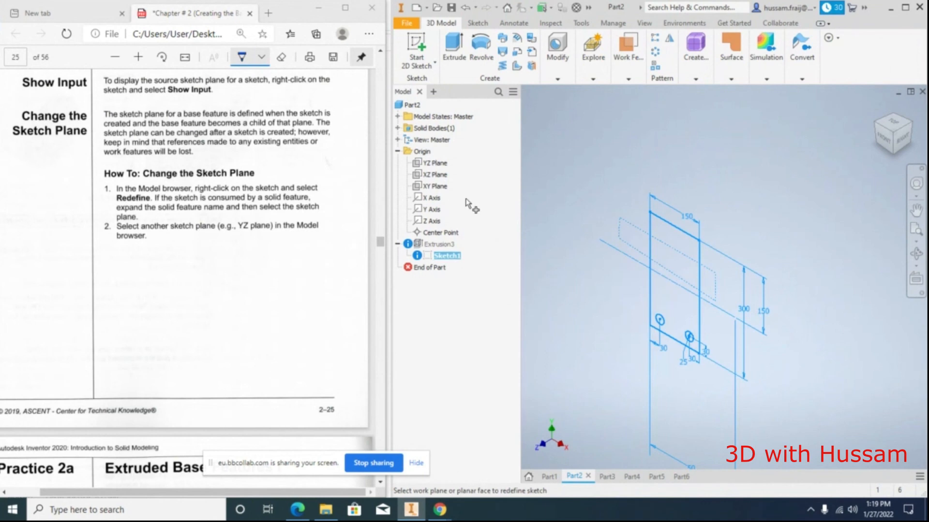
pyautogui.click(438, 175)
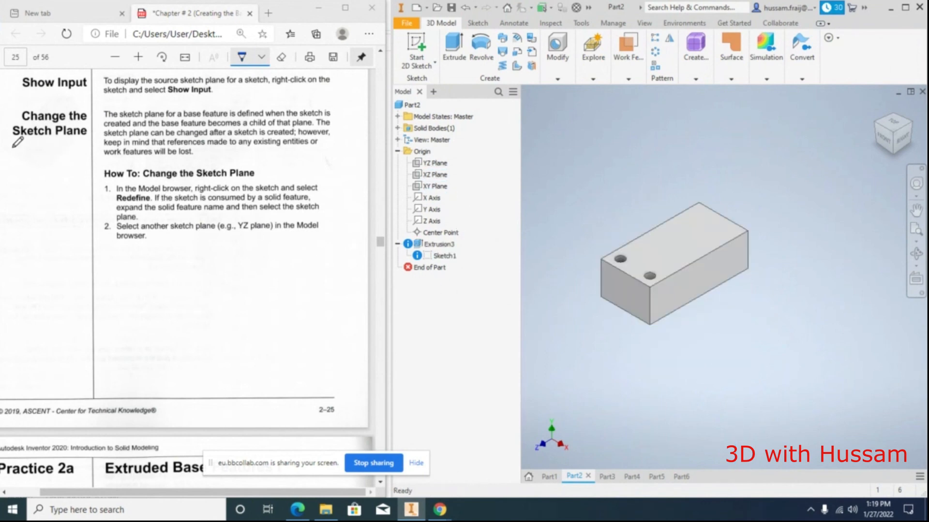
# Underline the handout's Change the Sketch Plane heading in ink and look through Practice 2a on pages 26 and 27
pyautogui.moveTo(13, 147); pyautogui.dragTo(85, 151)
pyautogui.scroll(-2, 91, 147)
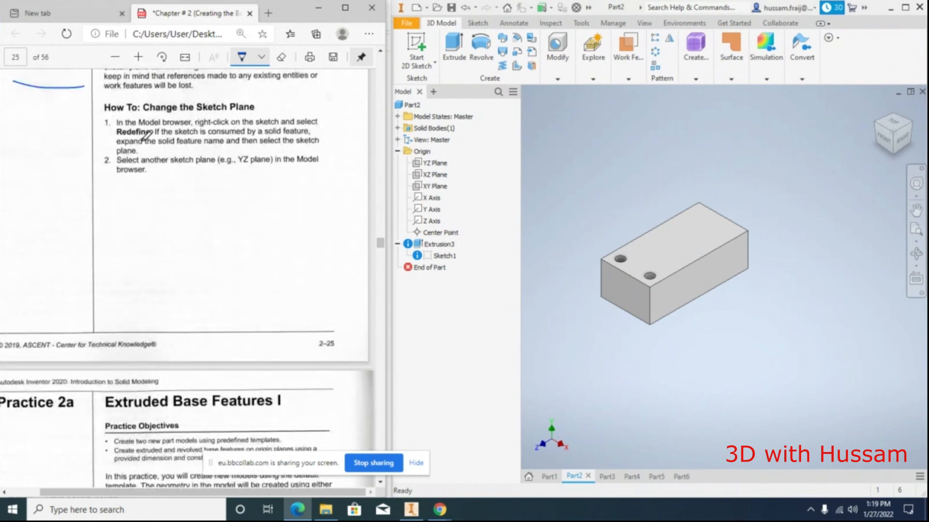
pyautogui.scroll(-6, 155, 165)
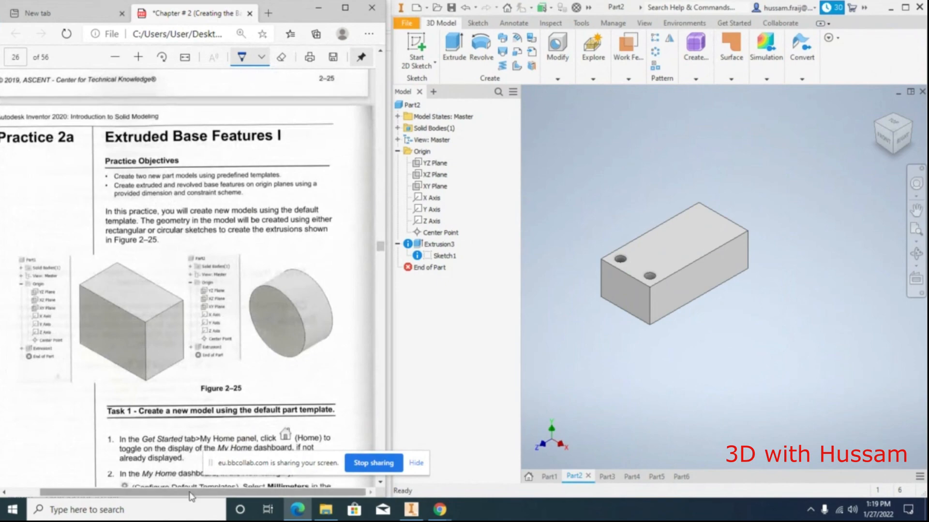
pyautogui.moveTo(191, 493); pyautogui.dragTo(169, 493)
pyautogui.scroll(-3, 242, 257)
pyautogui.scroll(-18, 246, 249)
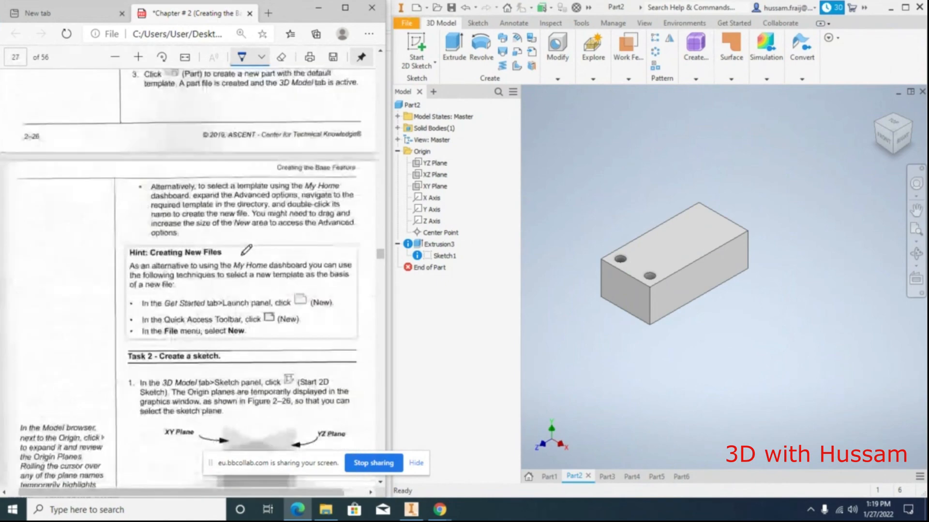
pyautogui.scroll(20, 258, 235)
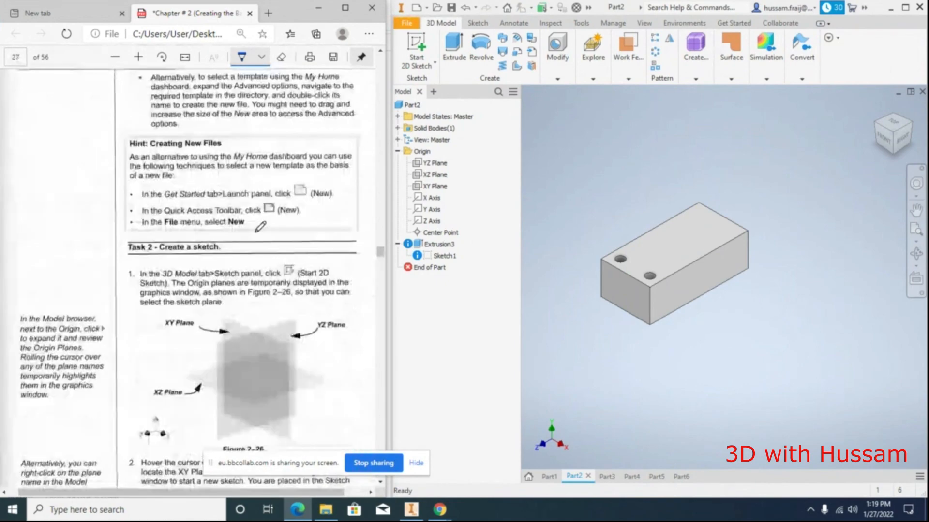
# Look through the handout's Practice 2a tasks, from the introduction on page 26 to the extrusion depth task on page 34
pyautogui.scroll(-2, 260, 226)
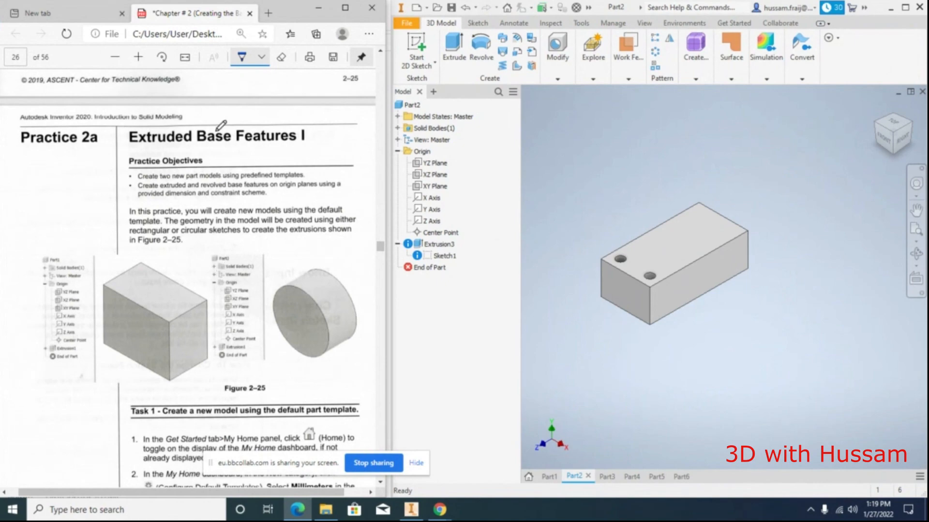
pyautogui.scroll(-18, 194, 256)
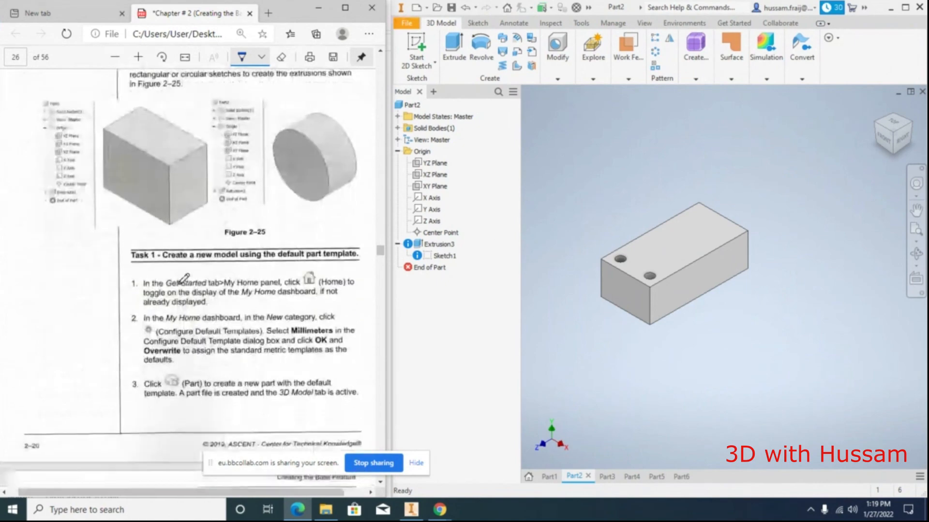
pyautogui.scroll(-5, 181, 285)
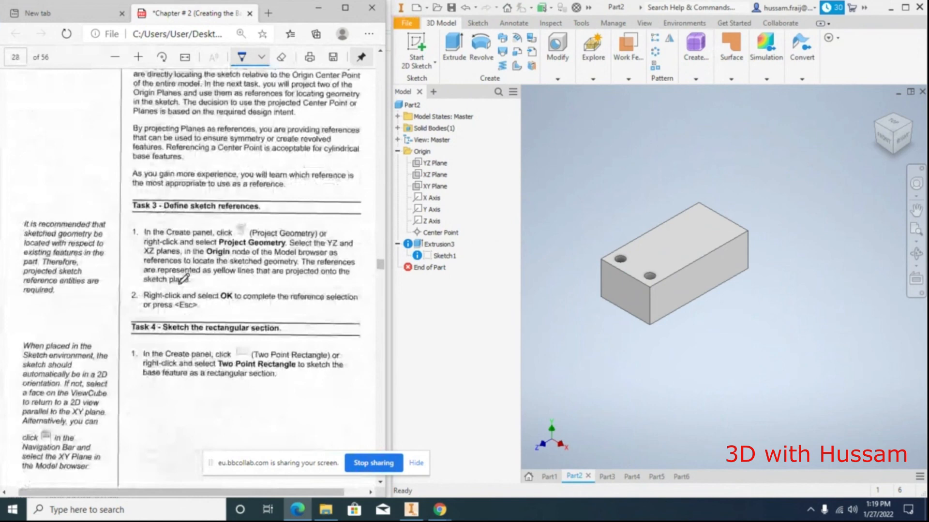
pyautogui.scroll(-15, 183, 279)
pyautogui.scroll(-1, 179, 284)
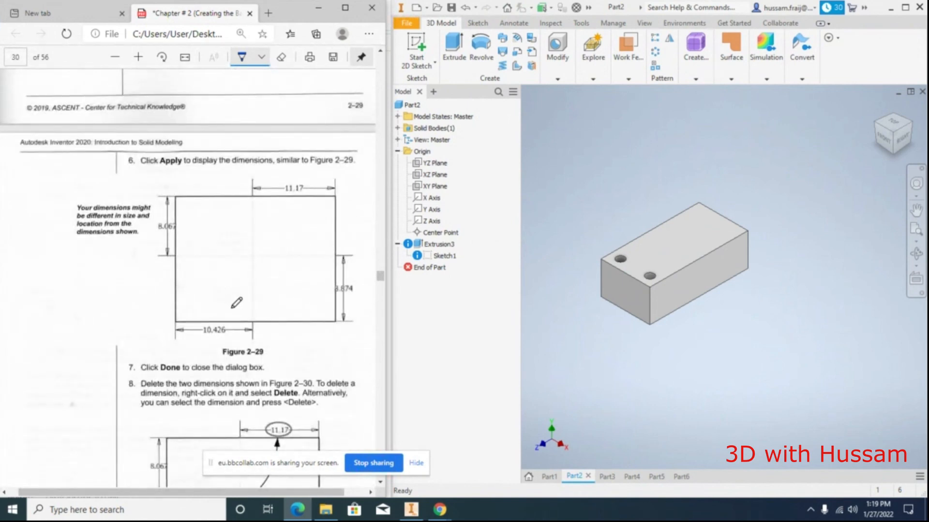
pyautogui.scroll(-15, 241, 289)
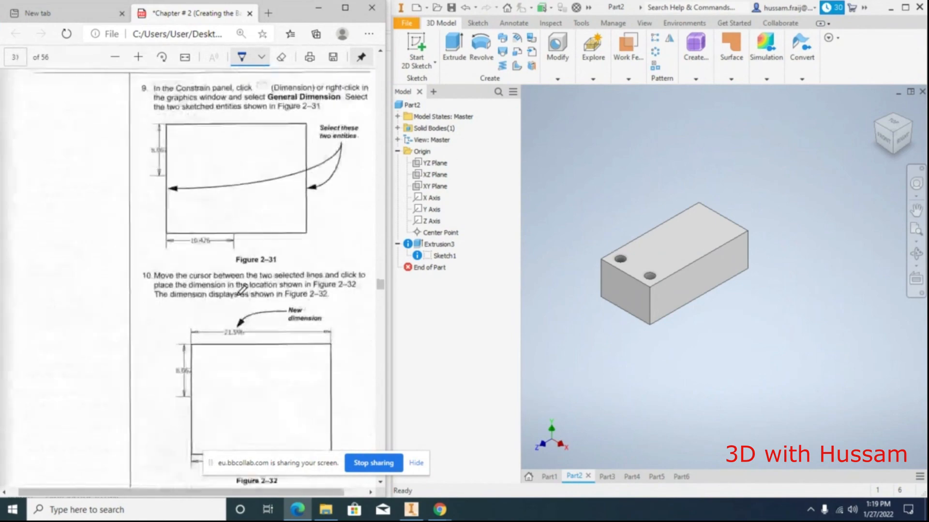
pyautogui.scroll(-15, 241, 289)
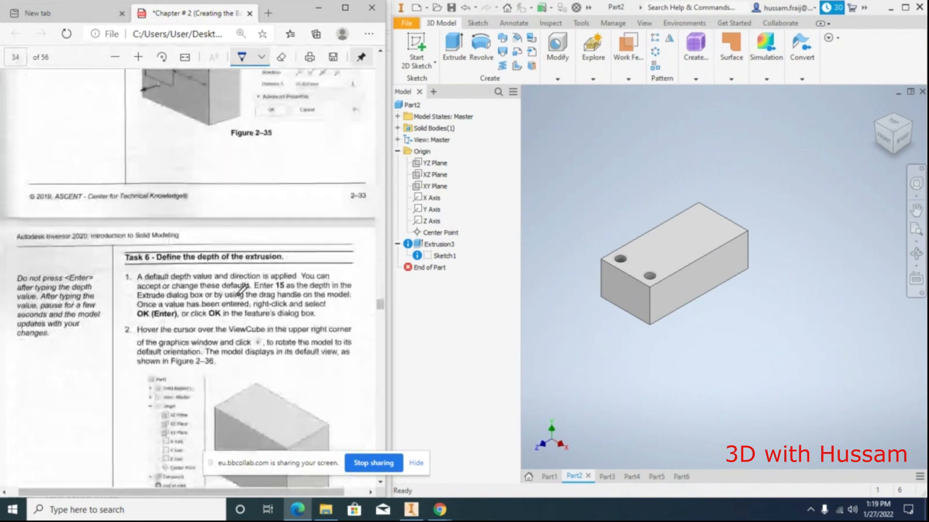
pyautogui.scroll(-15, 241, 289)
pyautogui.scroll(17, 242, 288)
pyautogui.scroll(15, 242, 285)
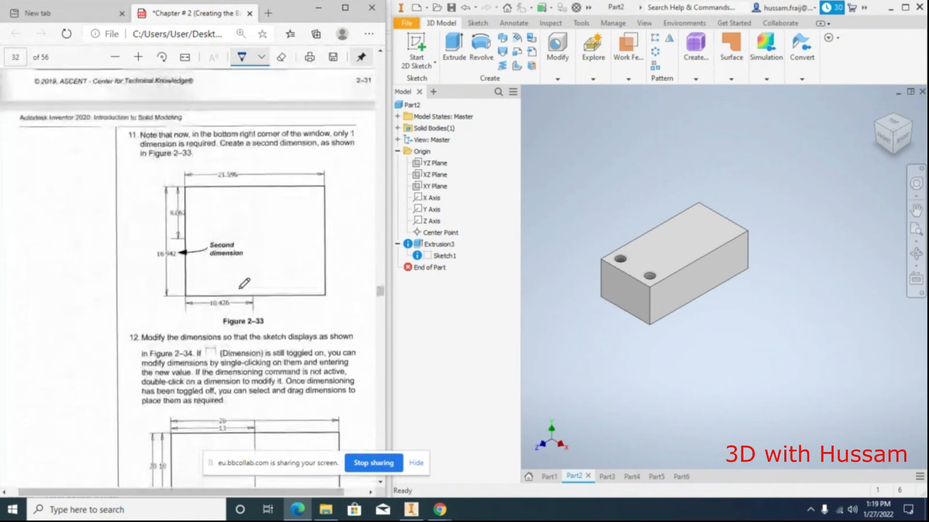
# Circle the rectangle's overall 21.596 width and 16.942 height dimensions in ink on Figure 2-33
pyautogui.keyDown('ctrl'); pyautogui.scroll(1, 244, 284); pyautogui.keyUp('ctrl')
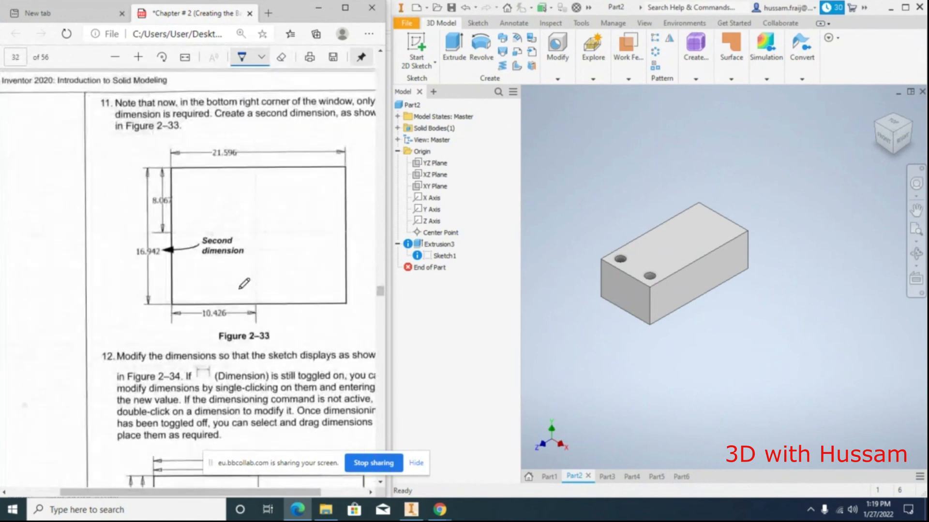
pyautogui.keyDown('ctrl'); pyautogui.scroll(-2, 296, 183); pyautogui.keyUp('ctrl')
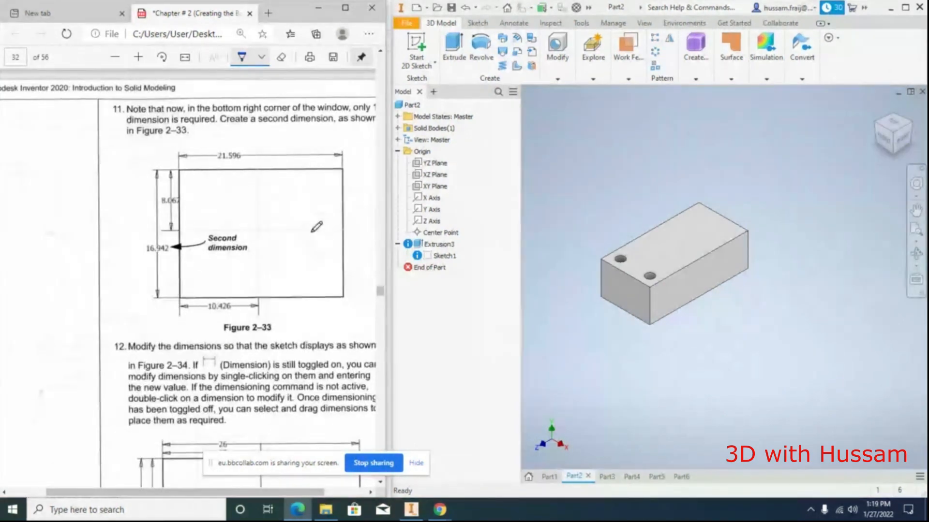
pyautogui.moveTo(217, 162)
pyautogui.mouseDown()
pyautogui.moveTo(259, 153)
pyautogui.moveTo(229, 135)
pyautogui.moveTo(215, 163)
pyautogui.mouseUp()
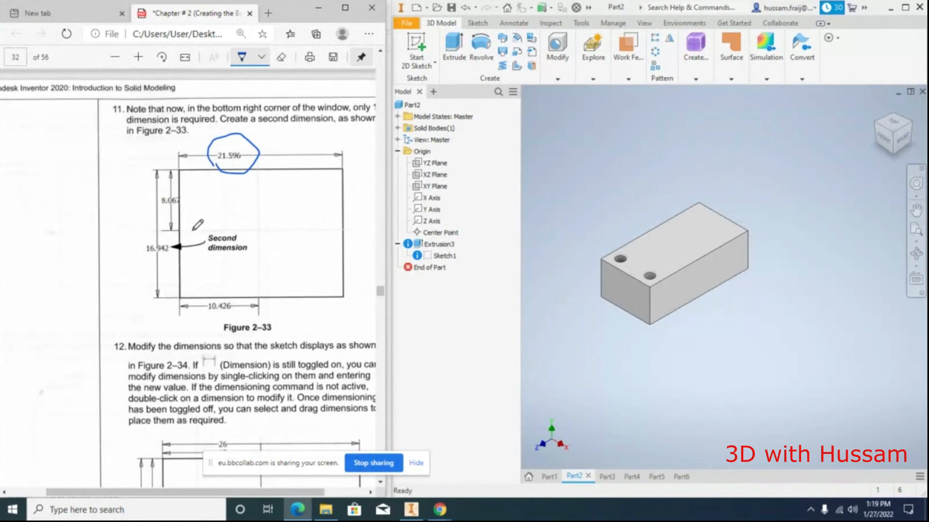
pyautogui.moveTo(144, 260)
pyautogui.mouseDown()
pyautogui.moveTo(177, 256)
pyautogui.moveTo(180, 240)
pyautogui.moveTo(139, 236)
pyautogui.moveTo(146, 260)
pyautogui.mouseUp()
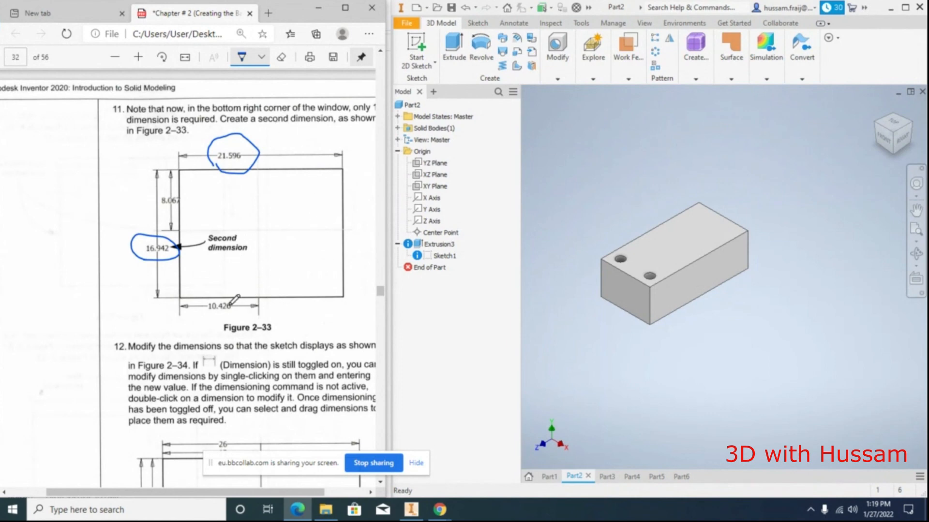
# Mark the rectangle's 26 and 20 overall dimensions in Figure 2-34 with ink check marks
pyautogui.scroll(-4, 230, 305)
pyautogui.scroll(3, 243, 324)
pyautogui.moveTo(256, 119); pyautogui.dragTo(236, 164)
pyautogui.moveTo(223, 138)
pyautogui.mouseDown()
pyautogui.moveTo(248, 158)
pyautogui.moveTo(250, 176)
pyautogui.moveTo(317, 148)
pyautogui.mouseUp()
pyautogui.scroll(-4, 261, 166)
pyautogui.moveTo(100, 240); pyautogui.dragTo(145, 232)
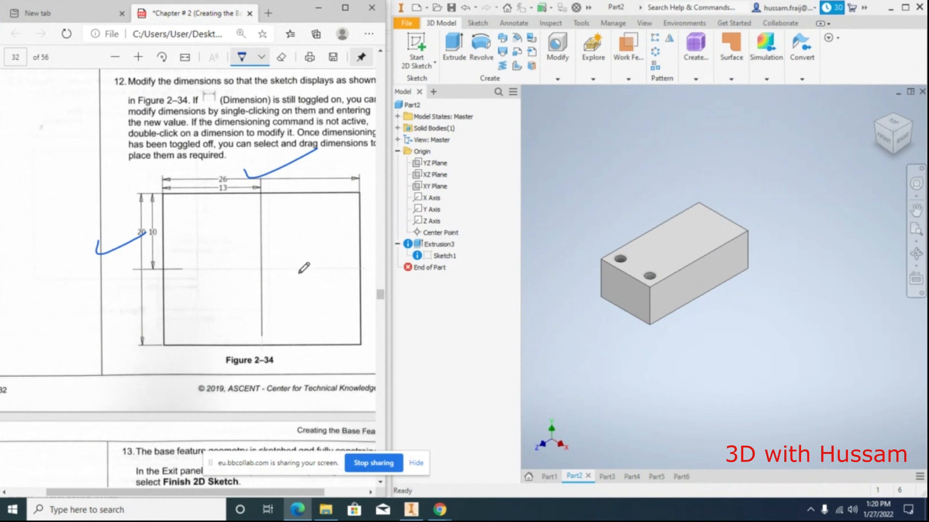
# Circle the extrusion distance in Figure 2-35 in ink, write 10 below it, and recheck the sketch dimensions in Figure 2-34
pyautogui.scroll(-4, 302, 273)
pyautogui.scroll(-7, 302, 278)
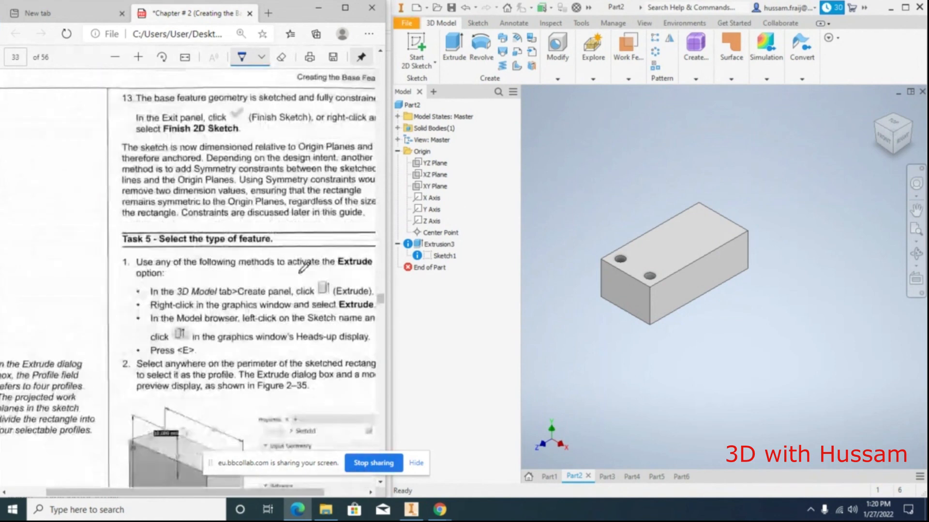
pyautogui.scroll(1, 302, 270)
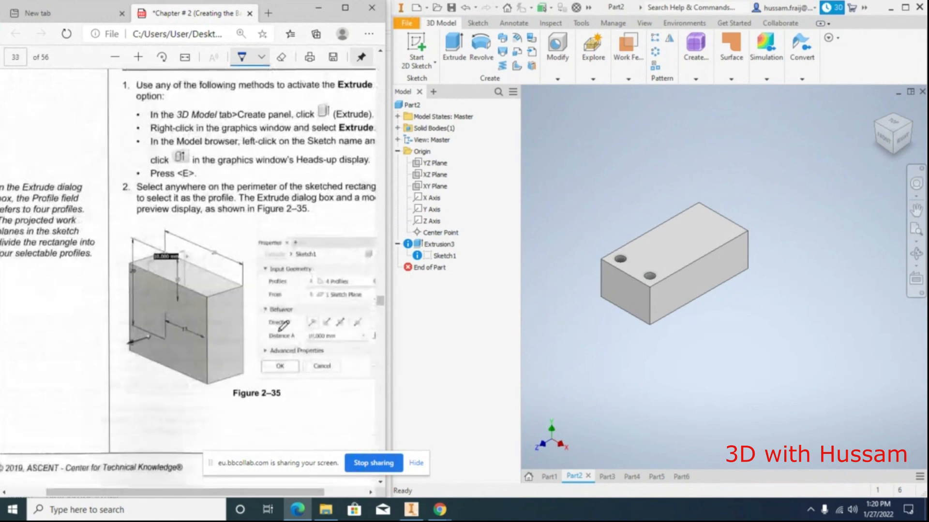
pyautogui.moveTo(304, 333)
pyautogui.mouseDown()
pyautogui.moveTo(327, 344)
pyautogui.moveTo(348, 328)
pyautogui.moveTo(301, 325)
pyautogui.moveTo(302, 336)
pyautogui.mouseUp()
pyautogui.moveTo(311, 373)
pyautogui.mouseDown()
pyautogui.moveTo(311, 402)
pyautogui.moveTo(323, 403)
pyautogui.moveTo(330, 373)
pyautogui.mouseUp()
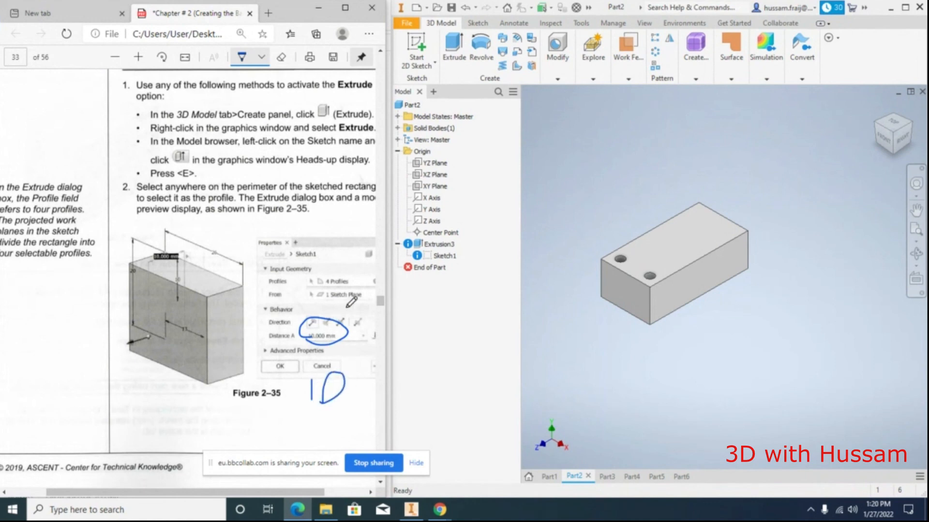
pyautogui.scroll(10, 241, 198)
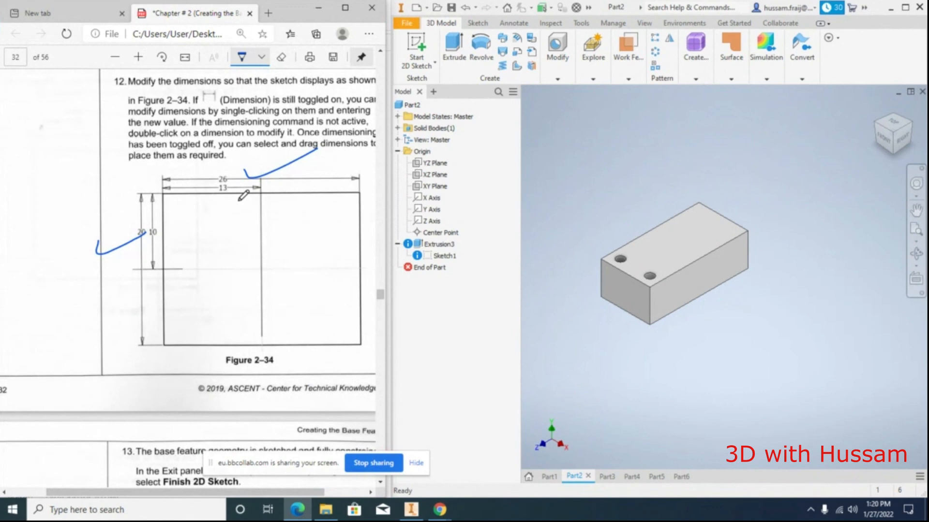
pyautogui.scroll(-10, 244, 196)
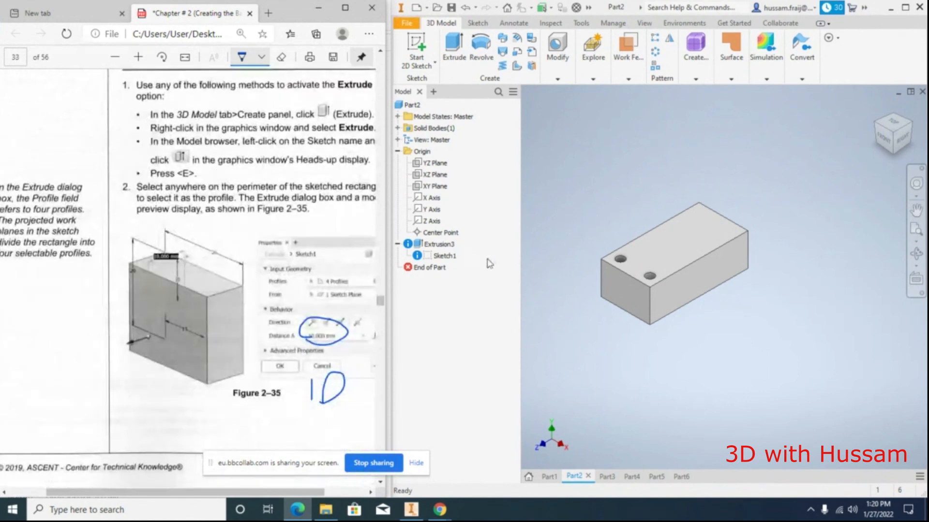
# Look through the rest of Practice 2a and the L-shaped bracket tasks of Practice 2b up to Figure 2-46 on page 42
pyautogui.scroll(-5, 312, 268)
pyautogui.scroll(-10, 312, 268)
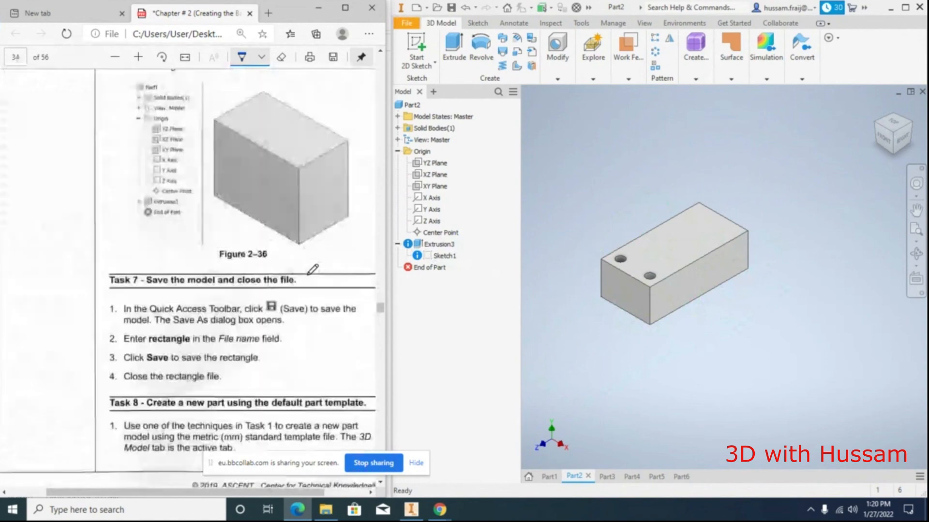
pyautogui.scroll(-20, 313, 268)
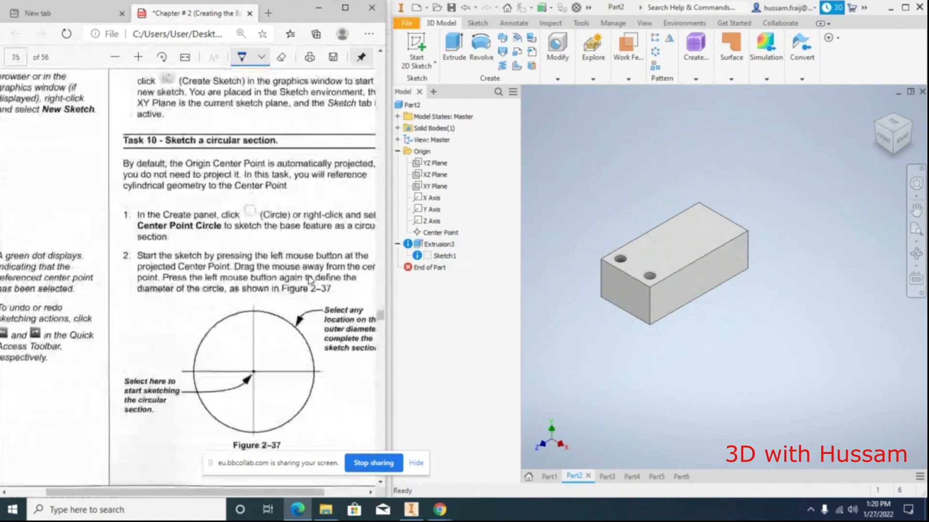
pyautogui.scroll(-10, 313, 268)
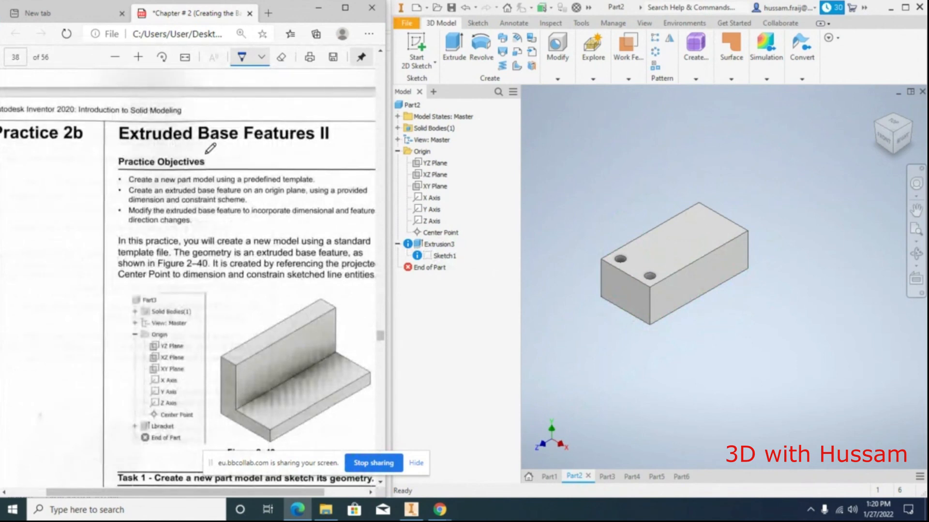
pyautogui.scroll(-2, 218, 159)
pyautogui.scroll(-10, 218, 160)
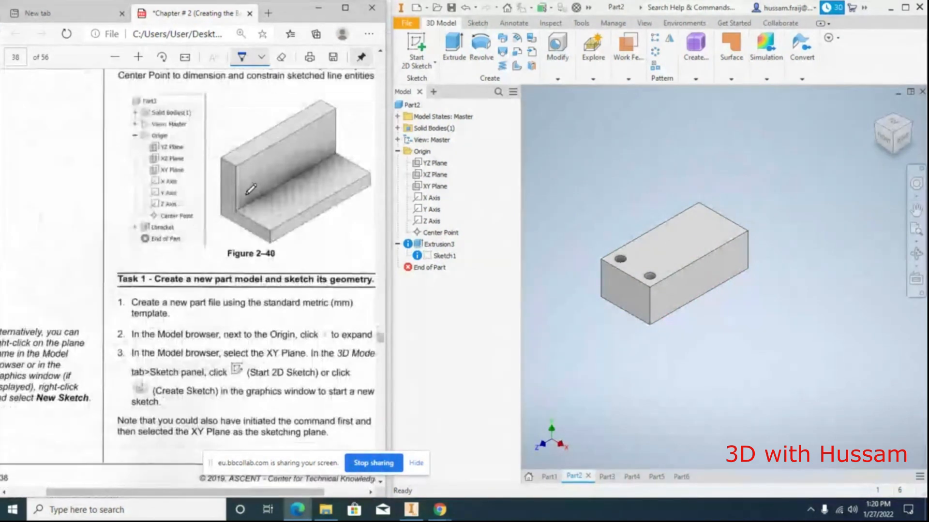
pyautogui.scroll(-10, 247, 194)
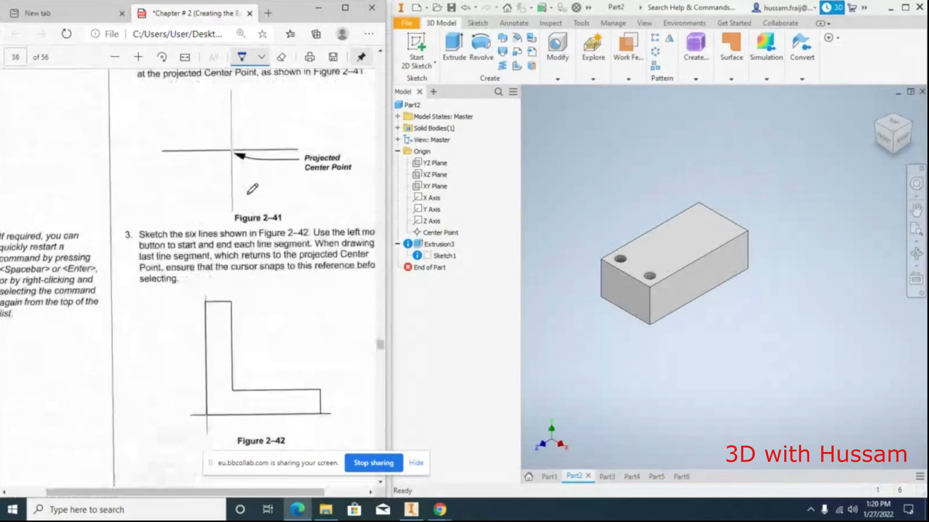
pyautogui.scroll(-6, 246, 195)
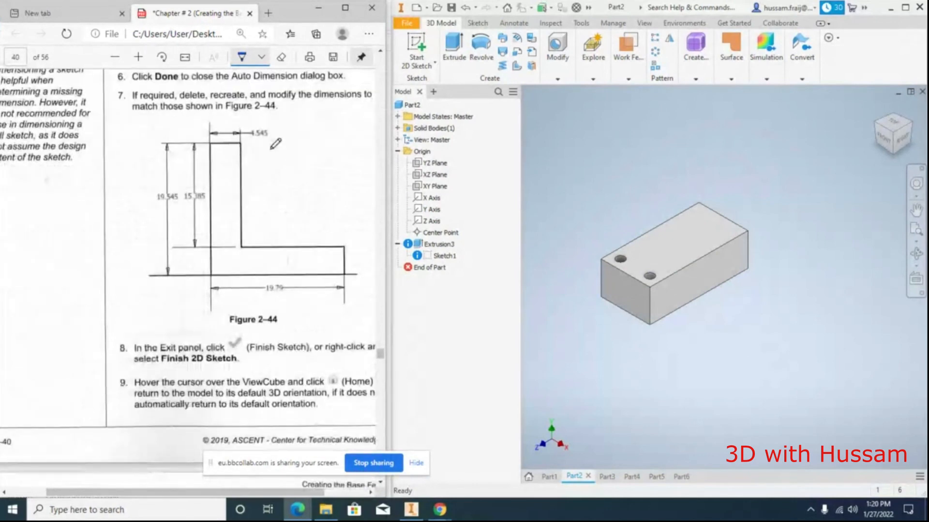
pyautogui.scroll(-10, 261, 179)
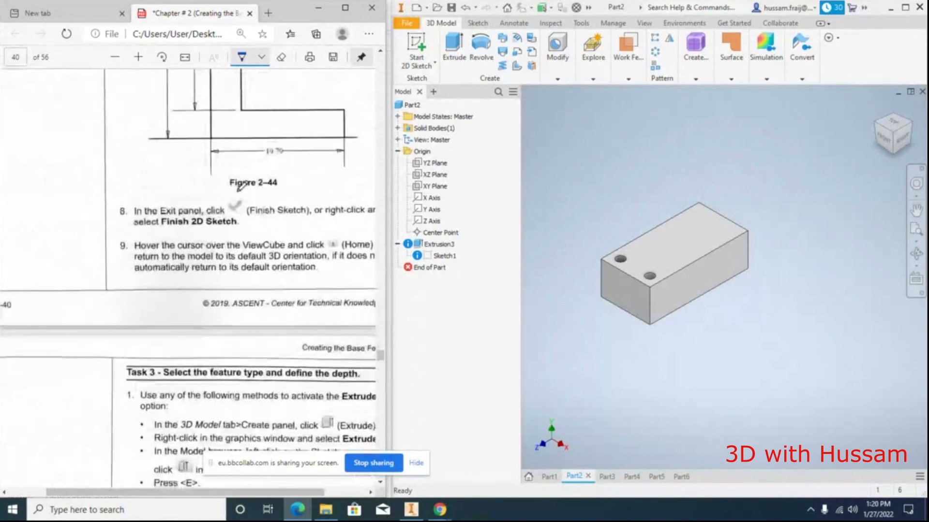
pyautogui.scroll(-6, 242, 188)
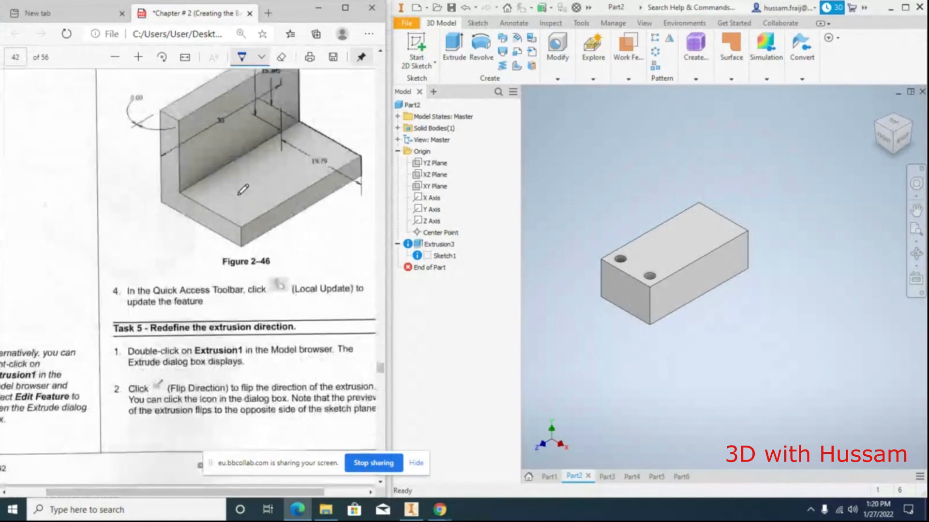
pyautogui.scroll(1, 249, 188)
pyautogui.scroll(3, 247, 188)
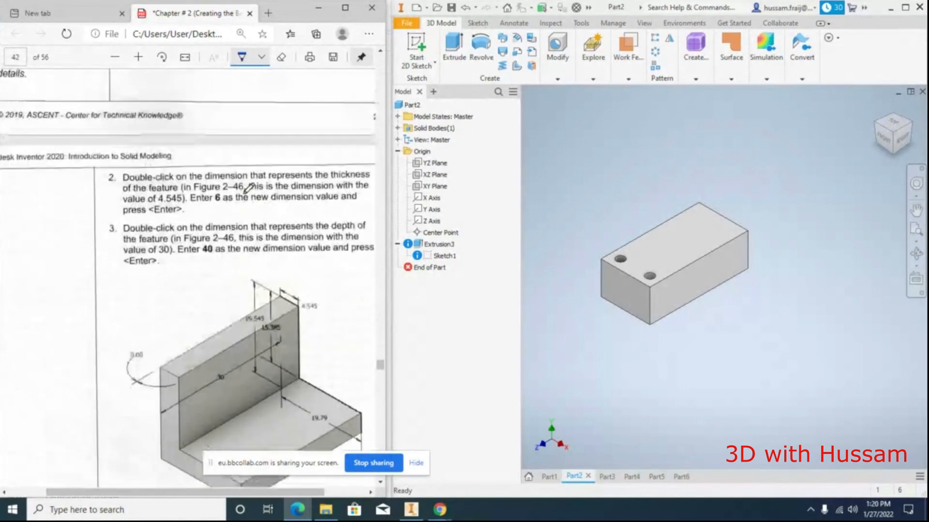